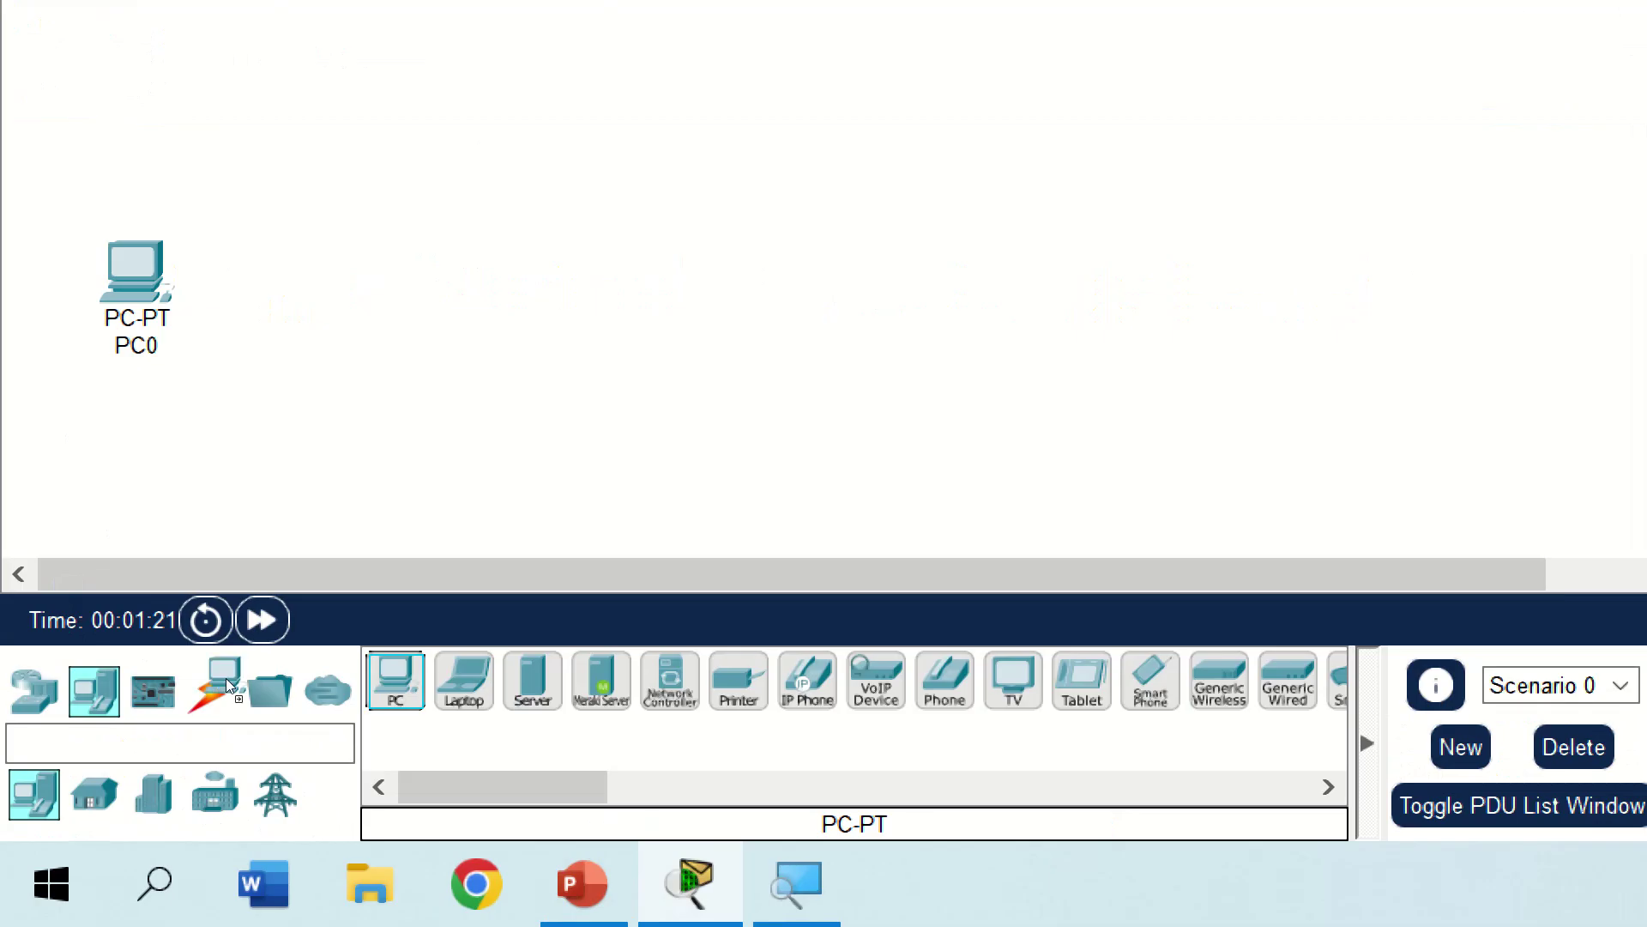
Add three more PCs level with PC0, one near it and a separate pair farther to its right.
drag(204, 602, 203, 604)
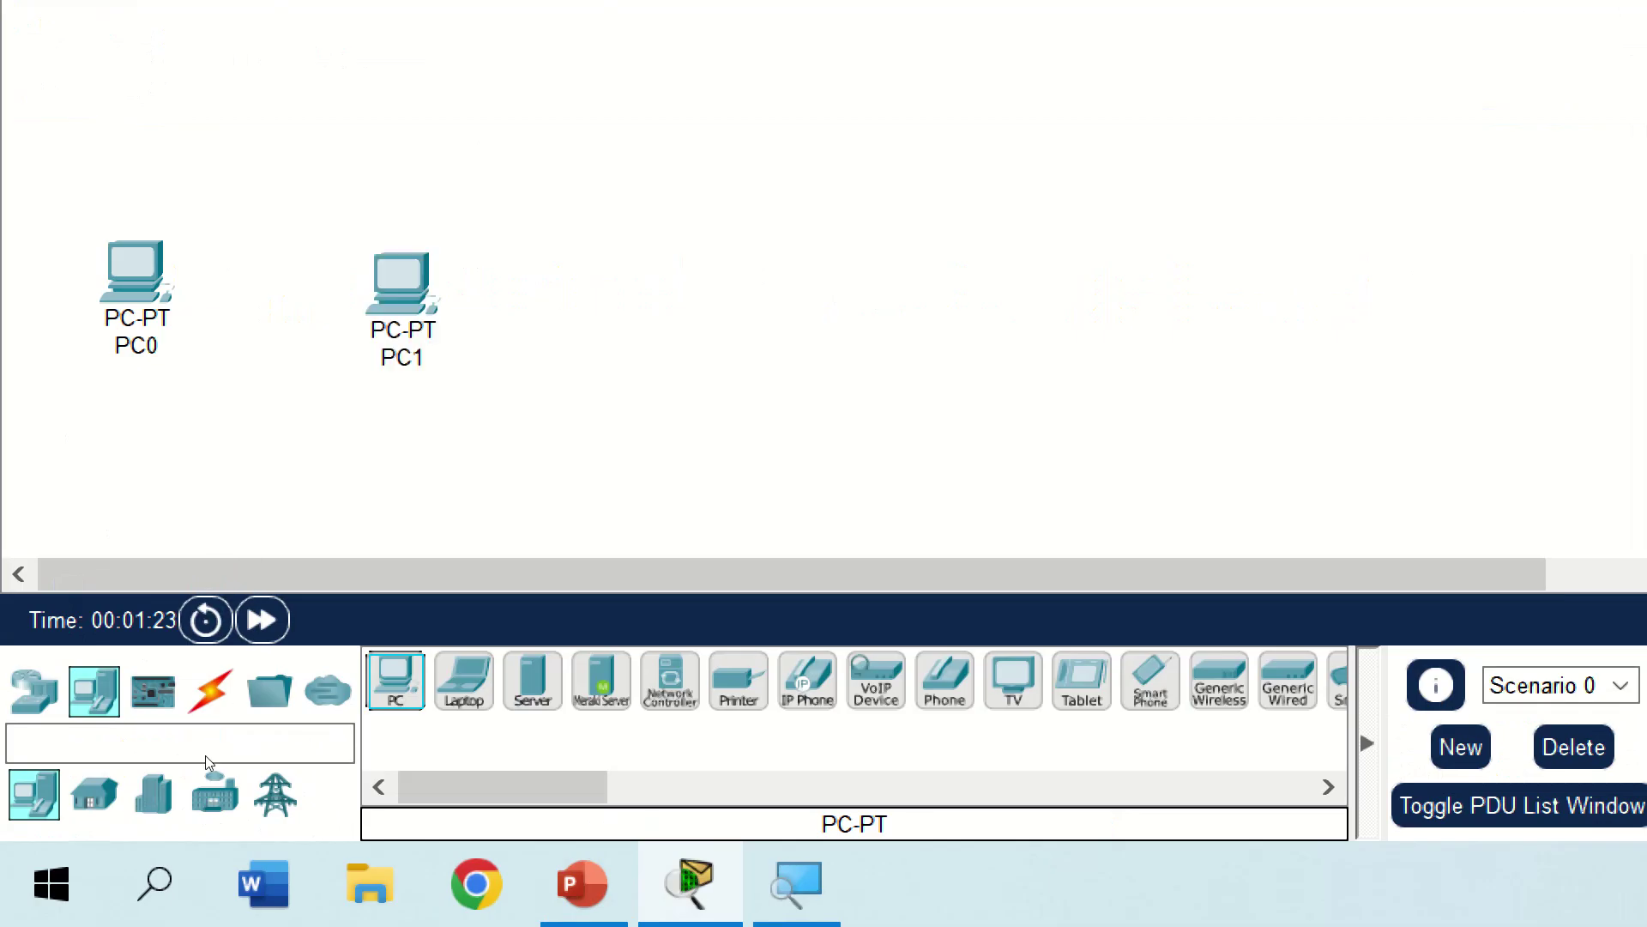
drag(395, 684, 1098, 274)
drag(557, 691, 1408, 274)
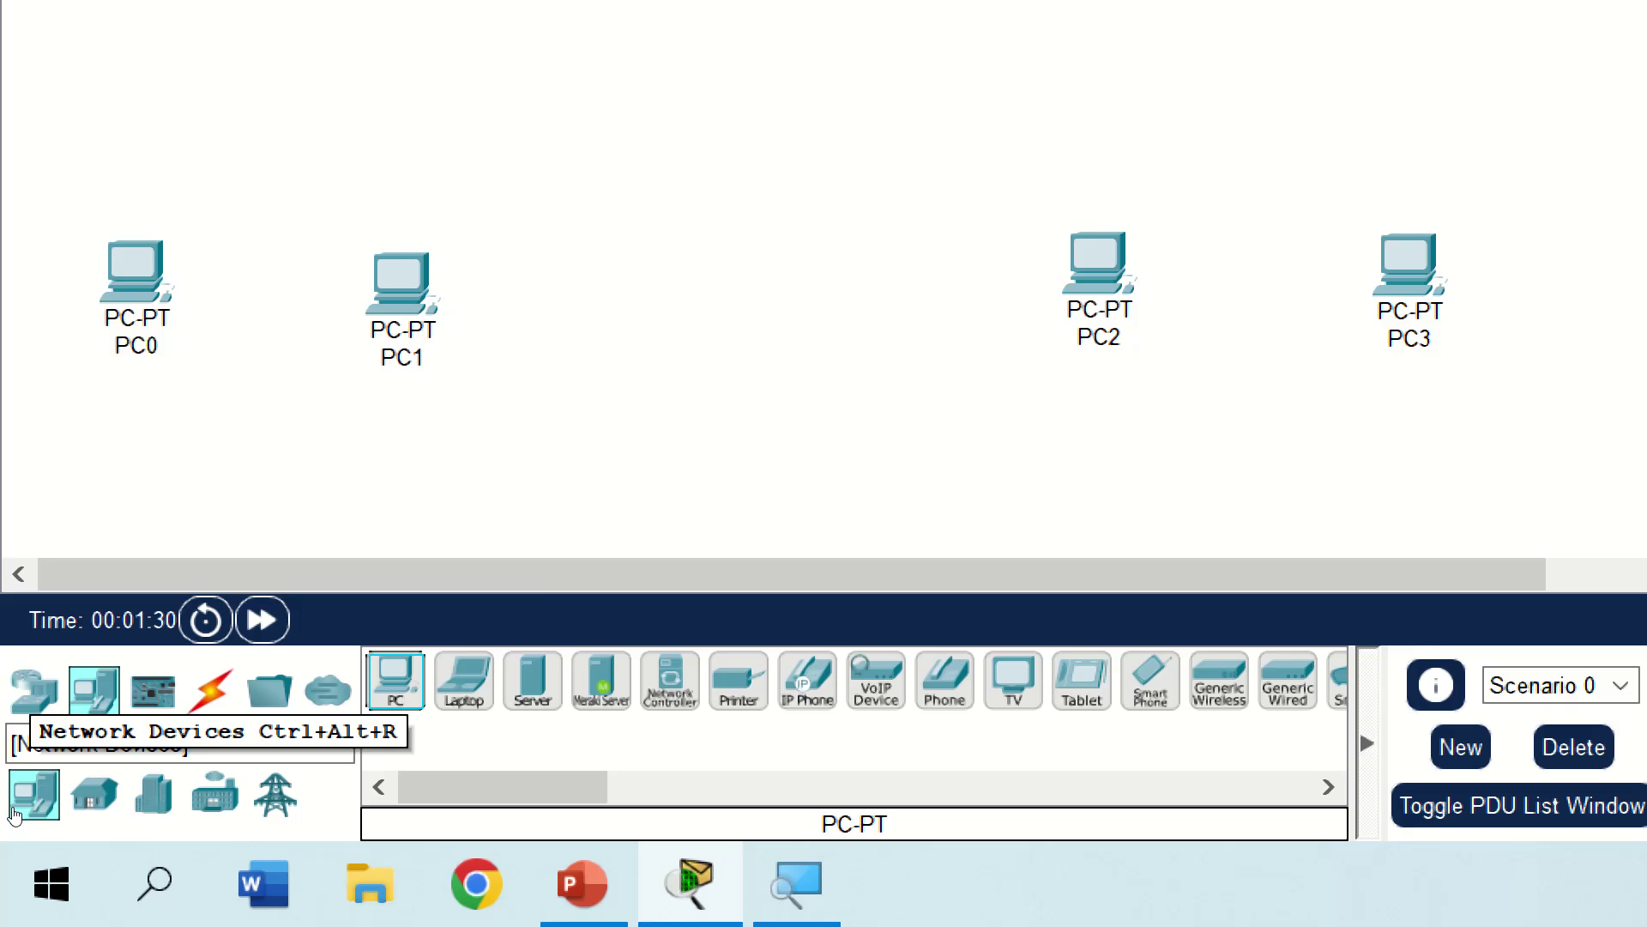
Place two 2960 switches, one above PC0 and PC1 and the other above PC2 and PC3.
click(34, 690)
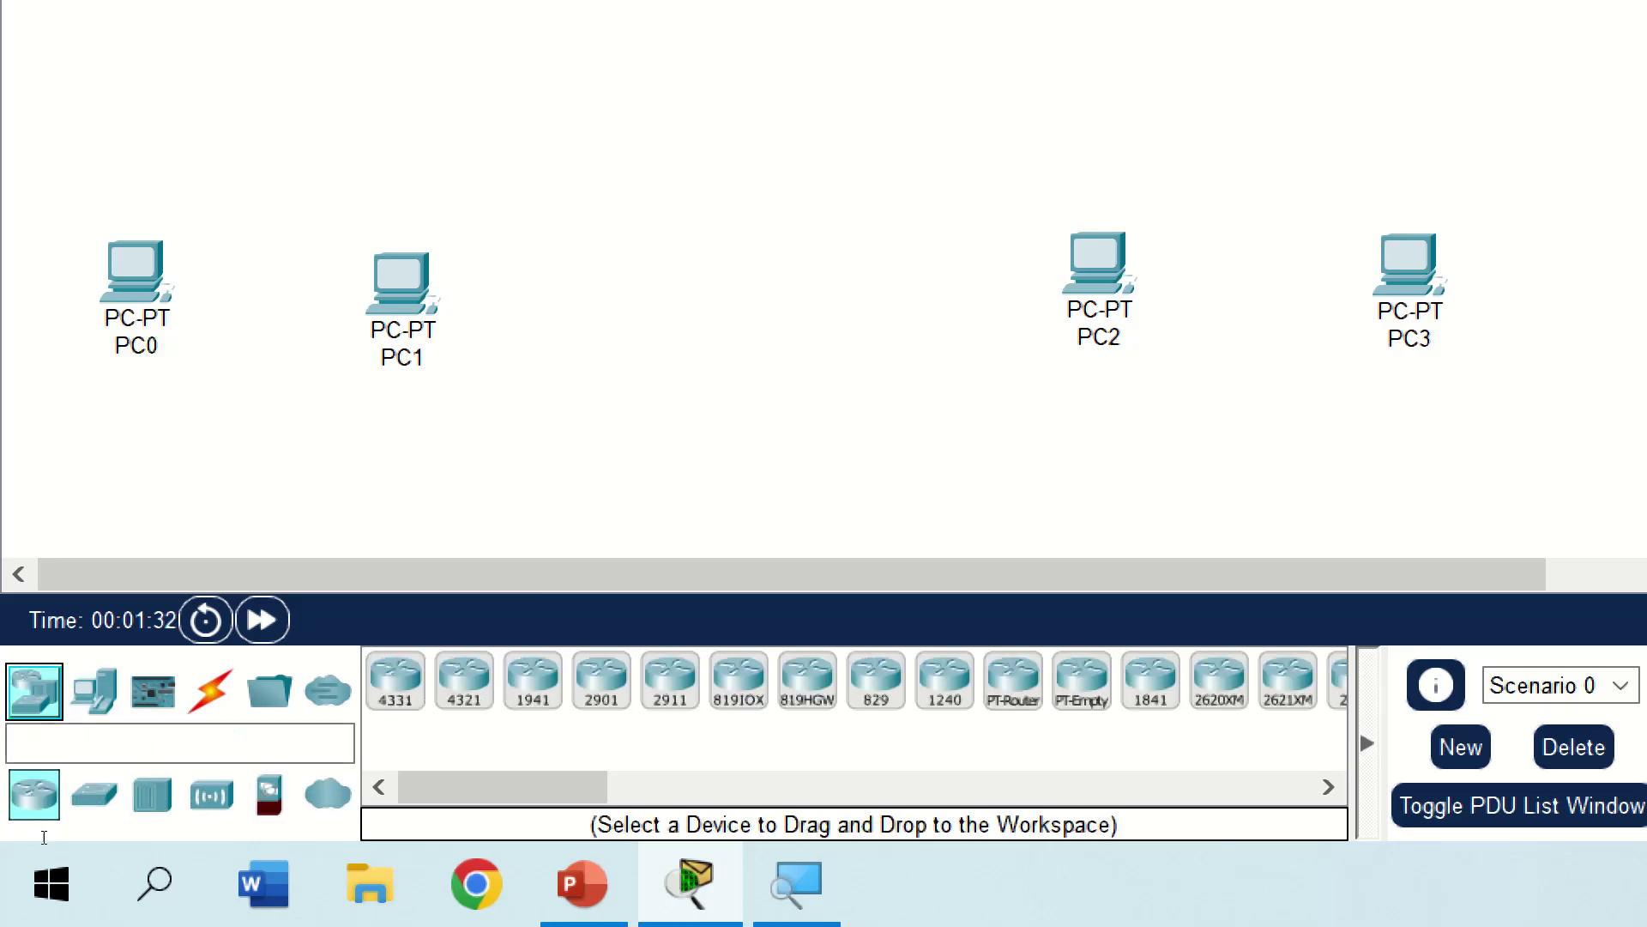
click(95, 794)
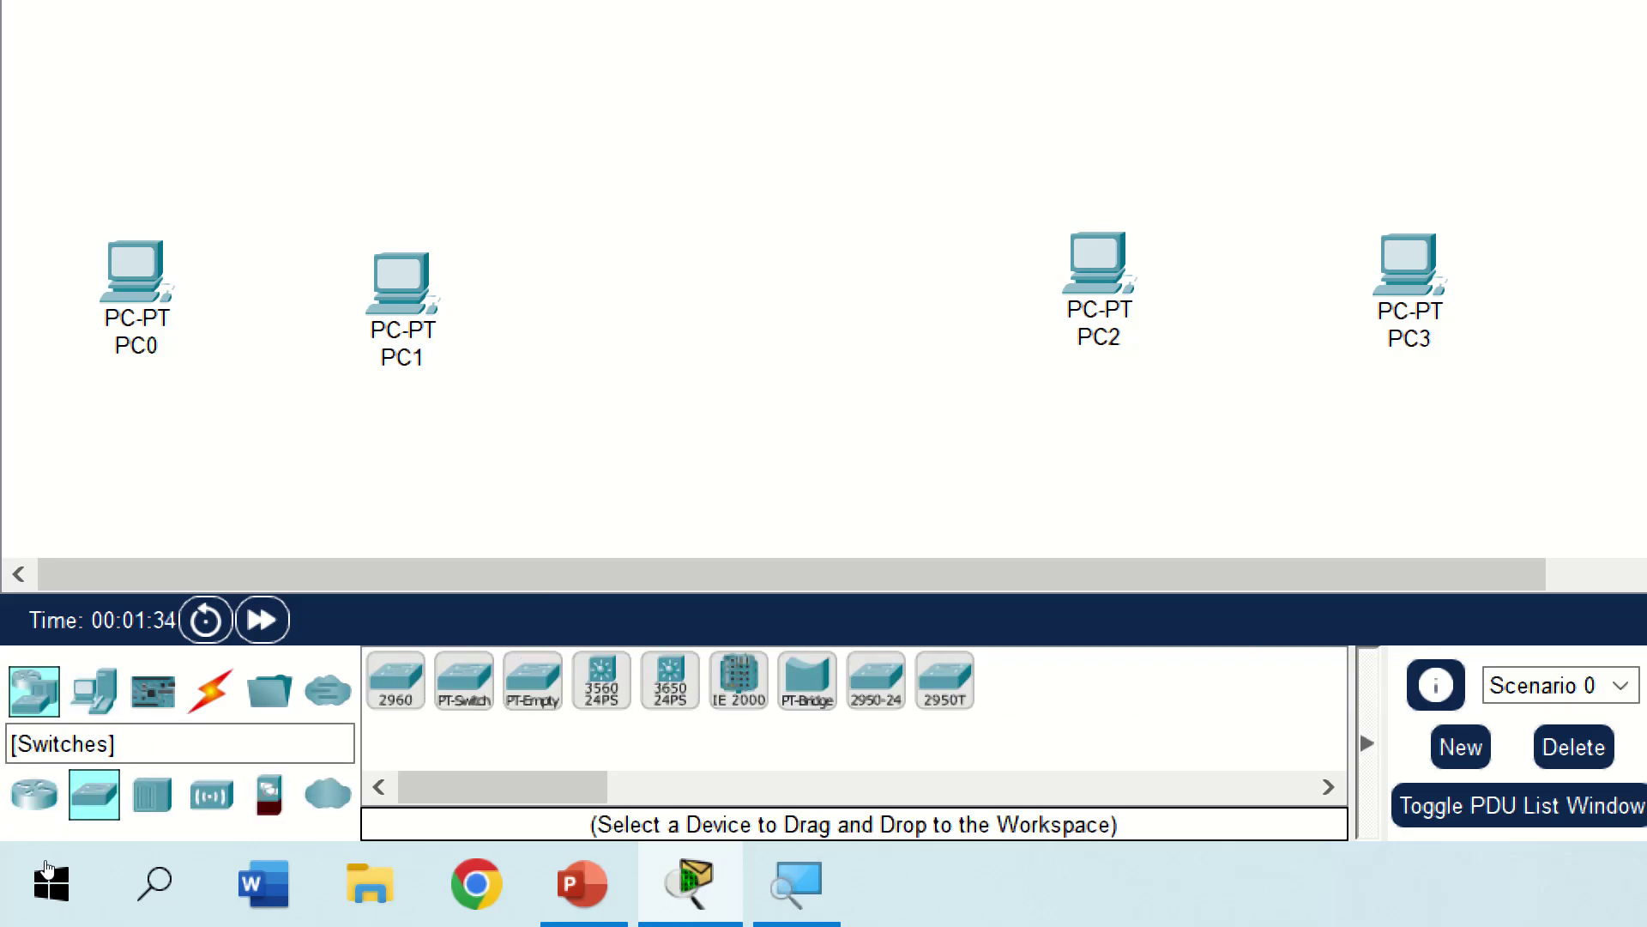
drag(395, 678, 163, 10)
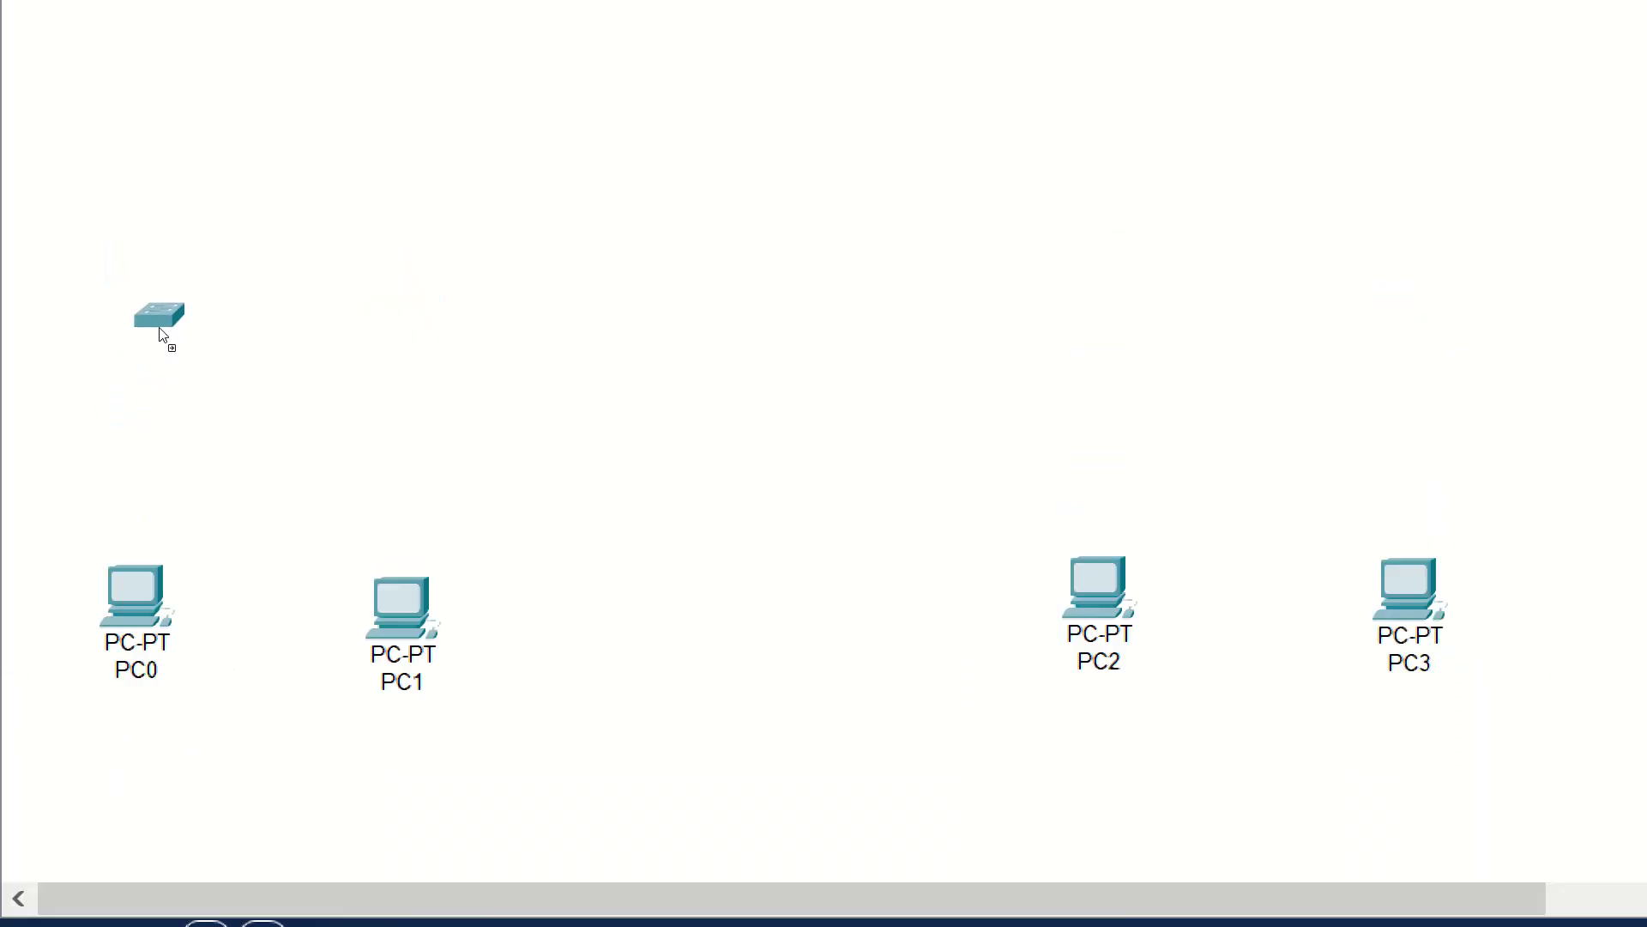
drag(163, 335, 125, 375)
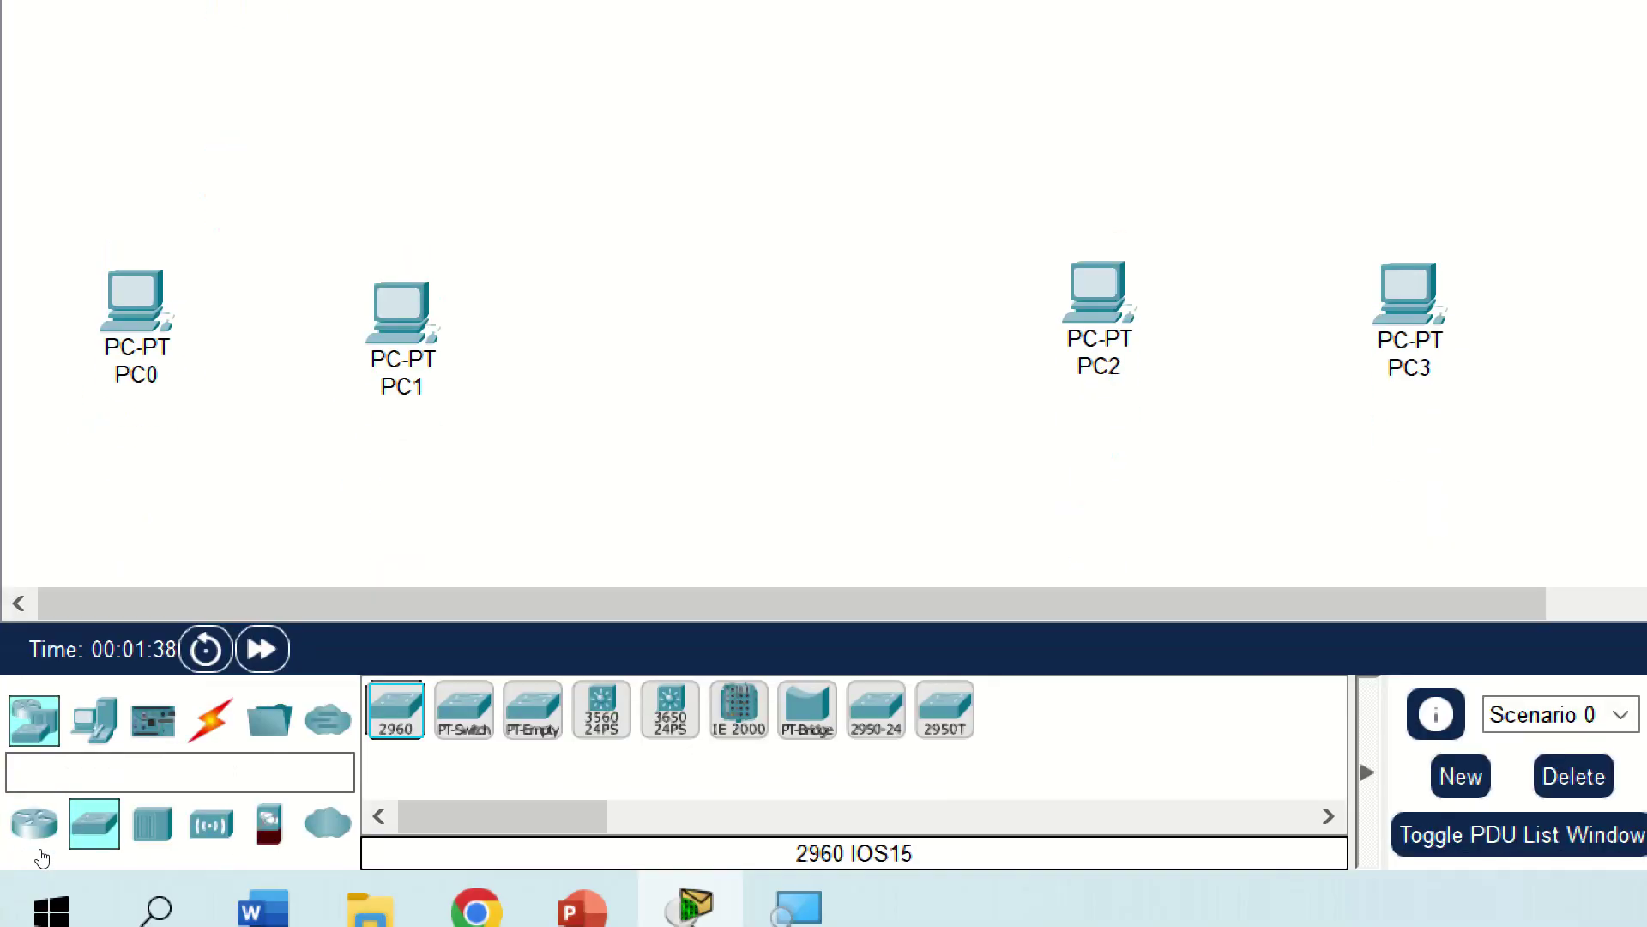
drag(395, 747, 639, 593)
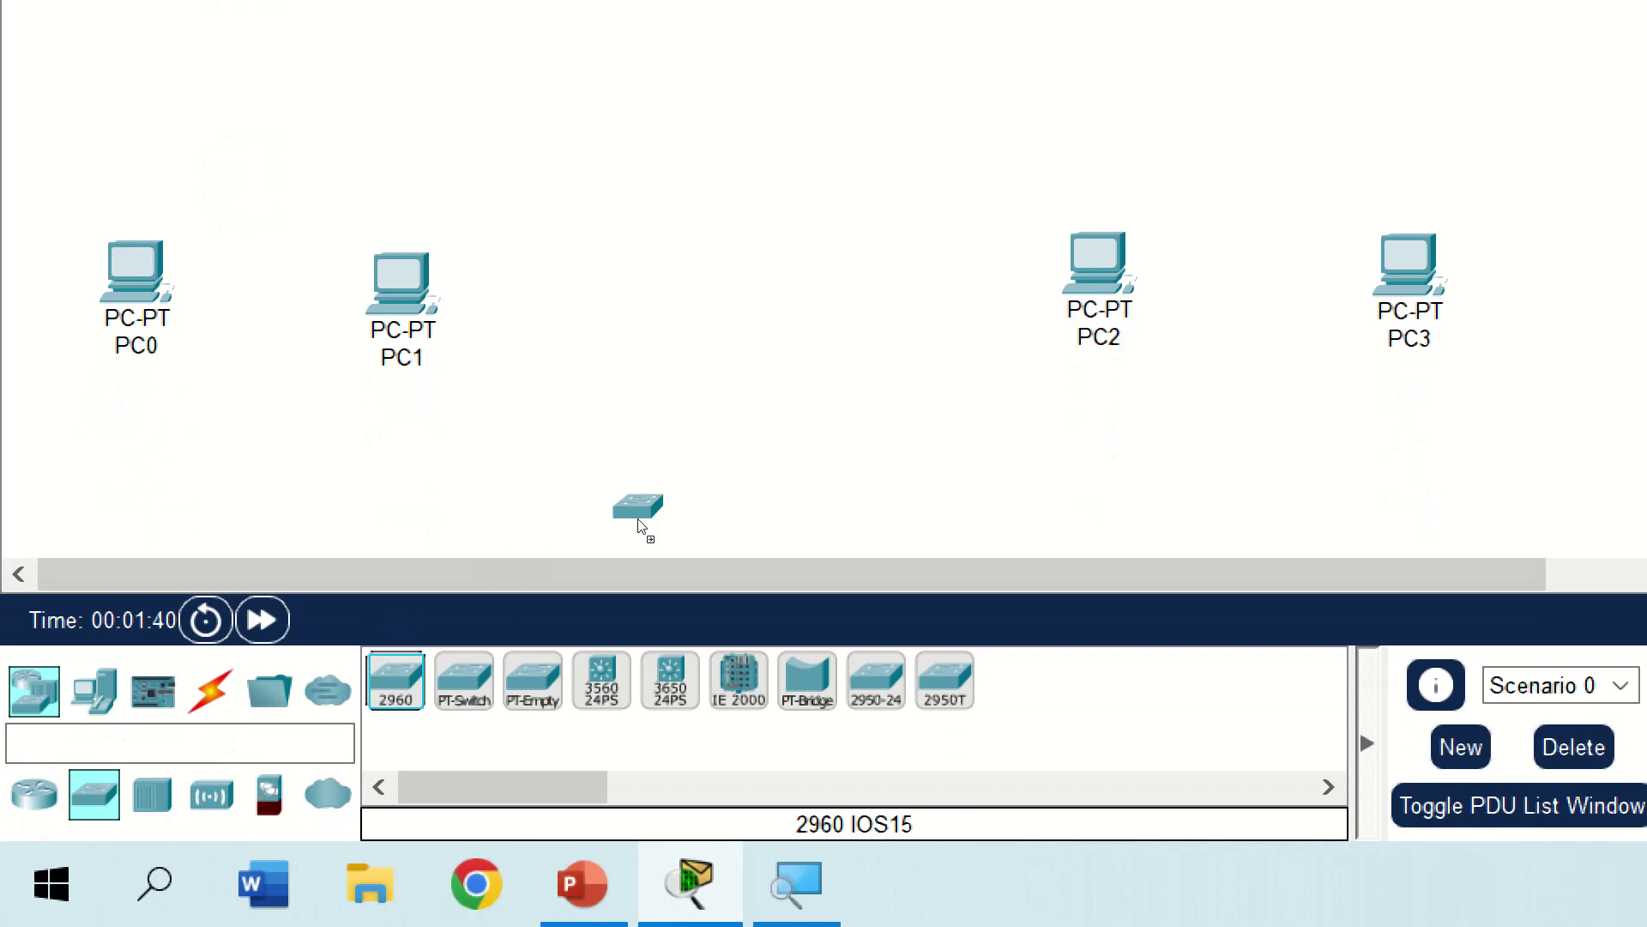
drag(639, 525, 629, 152)
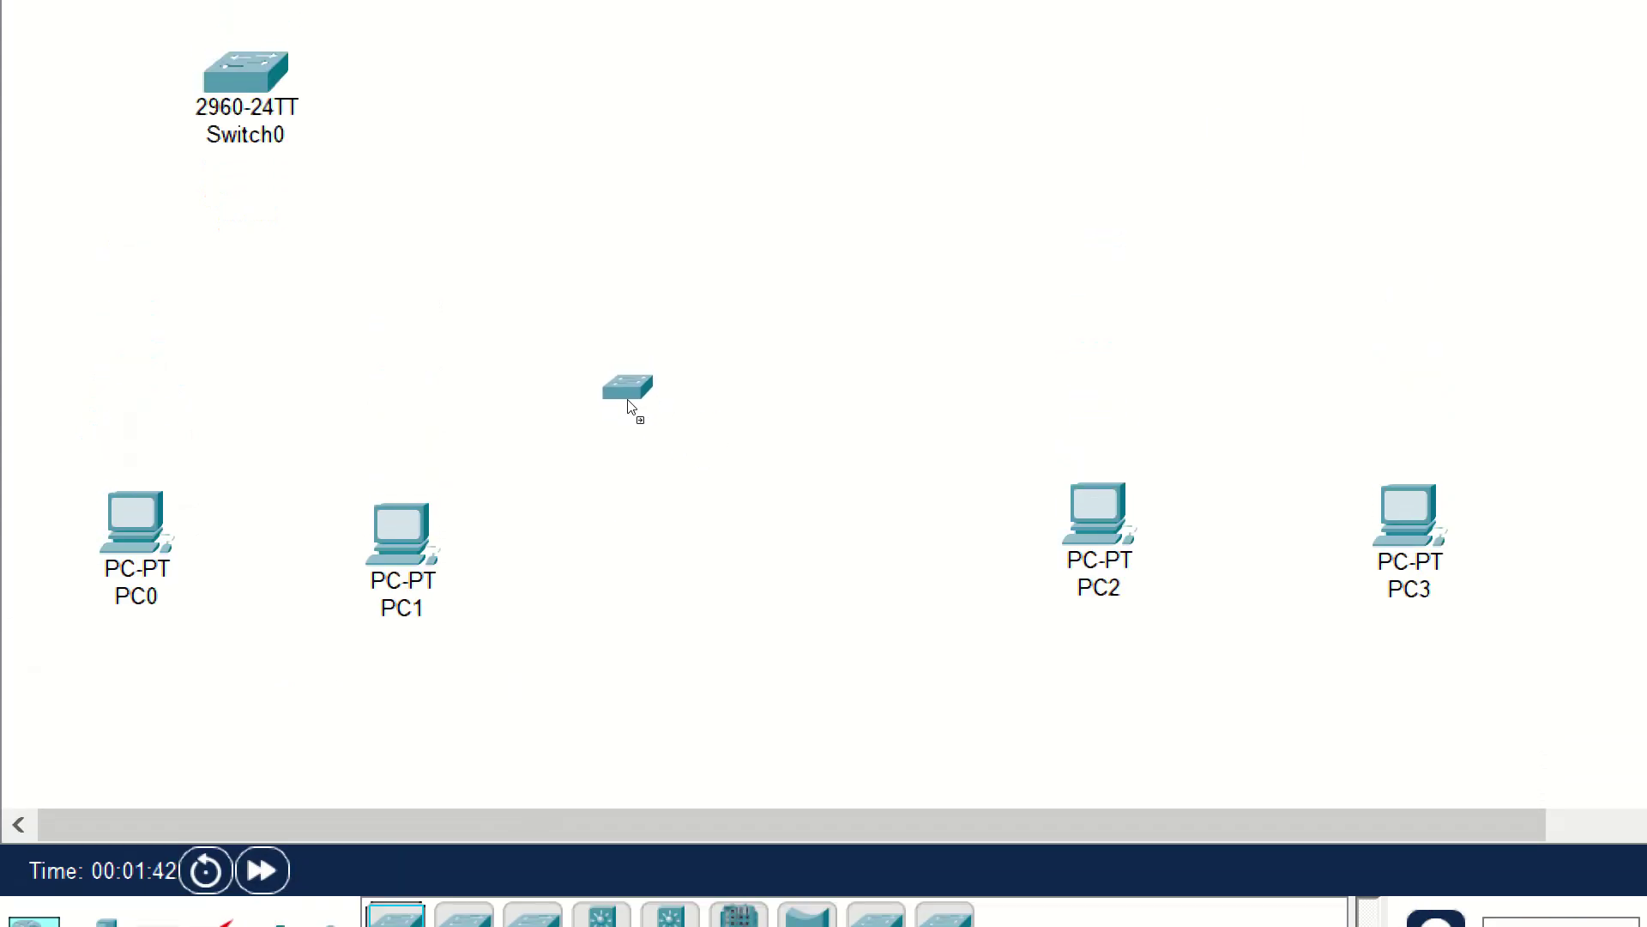
drag(631, 409, 631, 410)
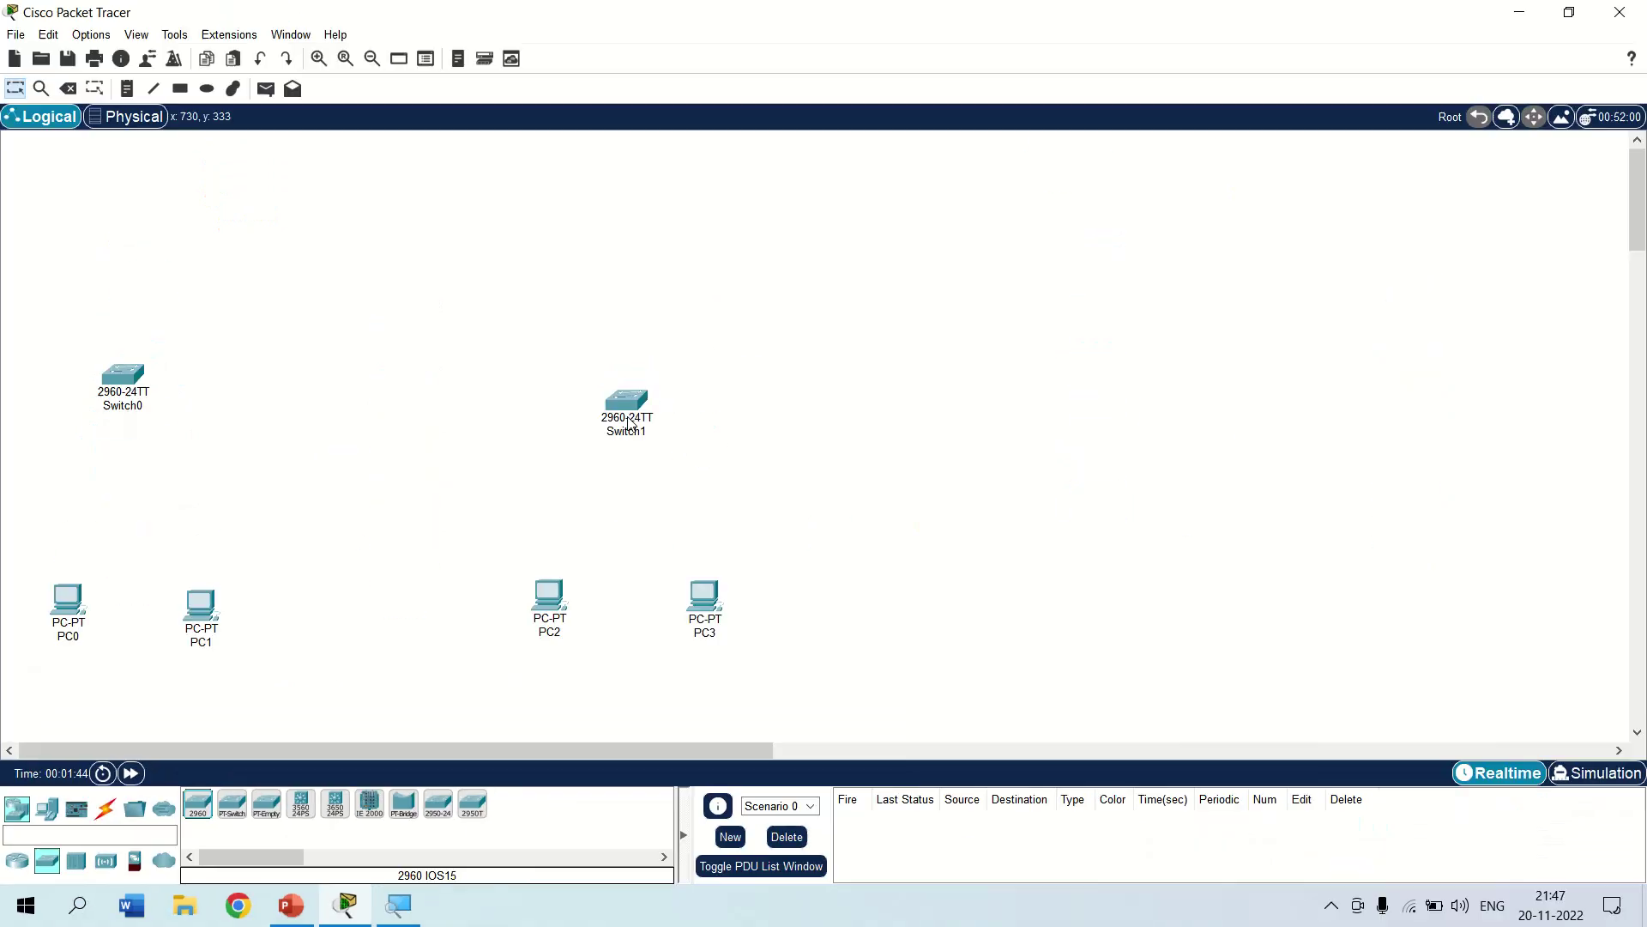
Place four 2811 routers in a row above the switches.
click(17, 862)
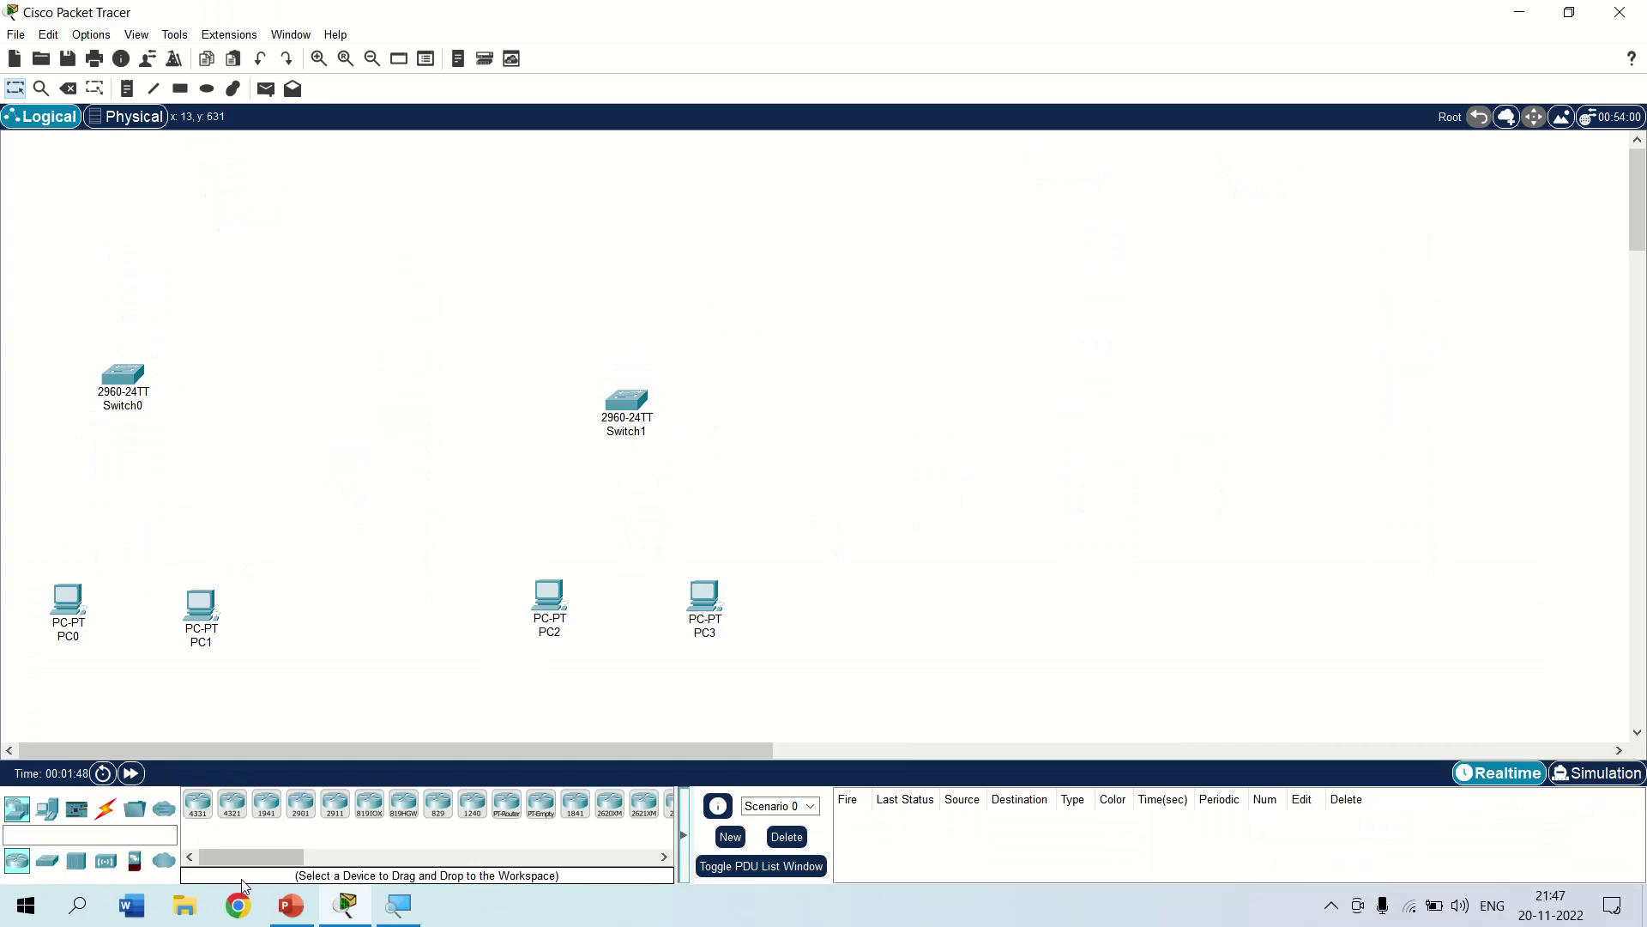
drag(254, 857, 314, 857)
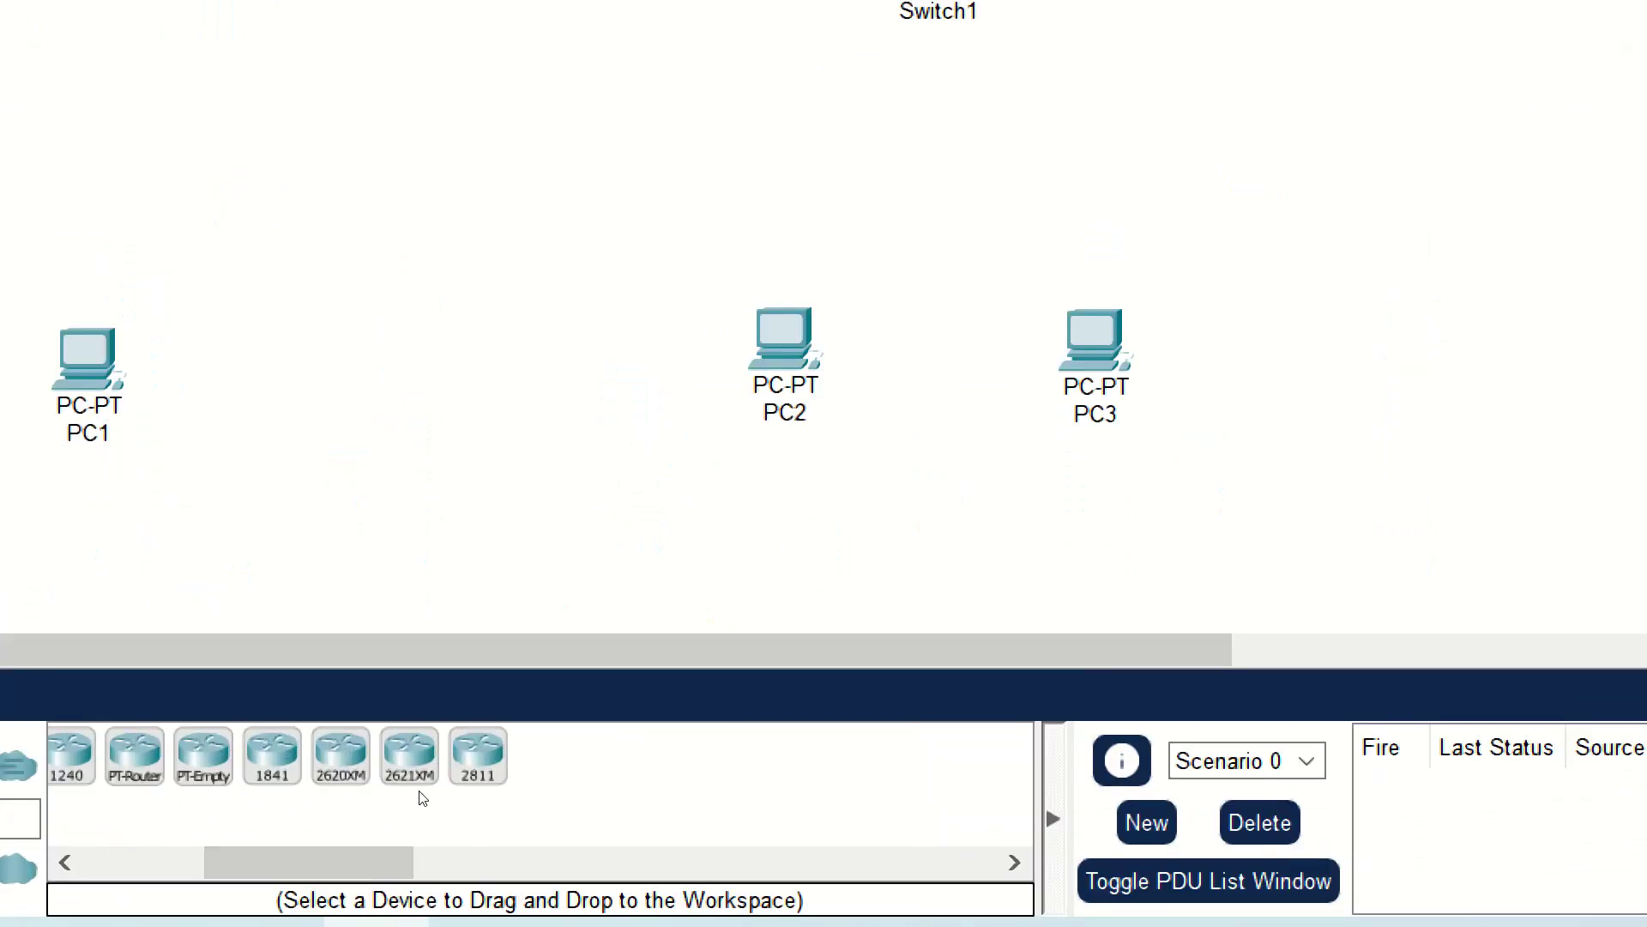
click(478, 755)
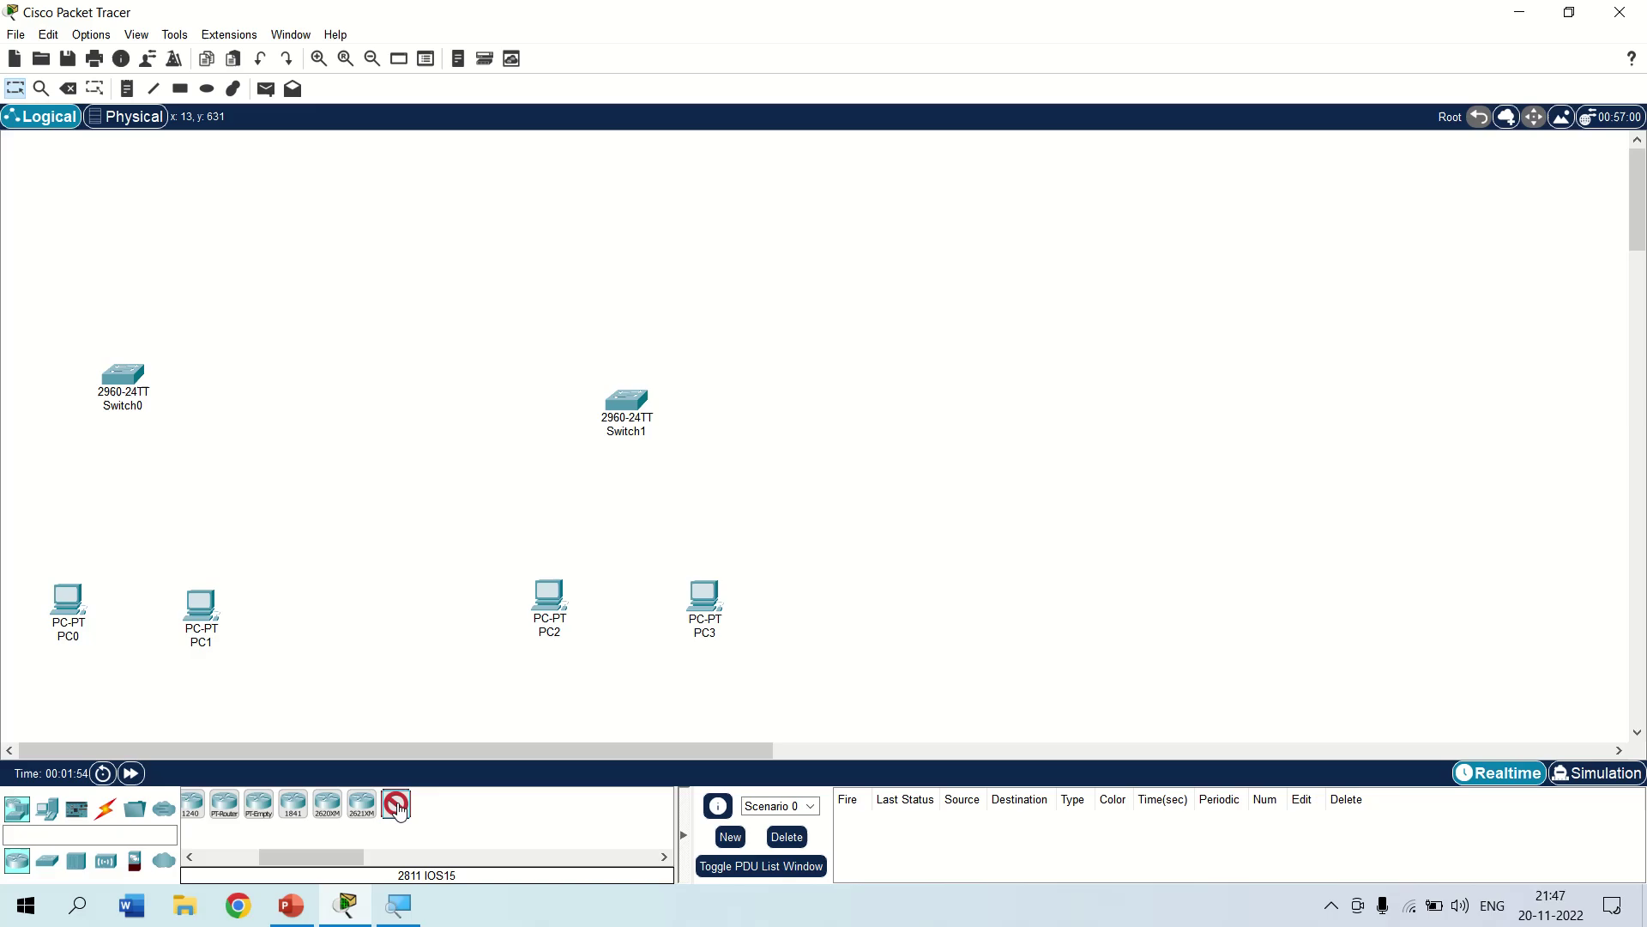
click(112, 241)
drag(383, 810, 339, 257)
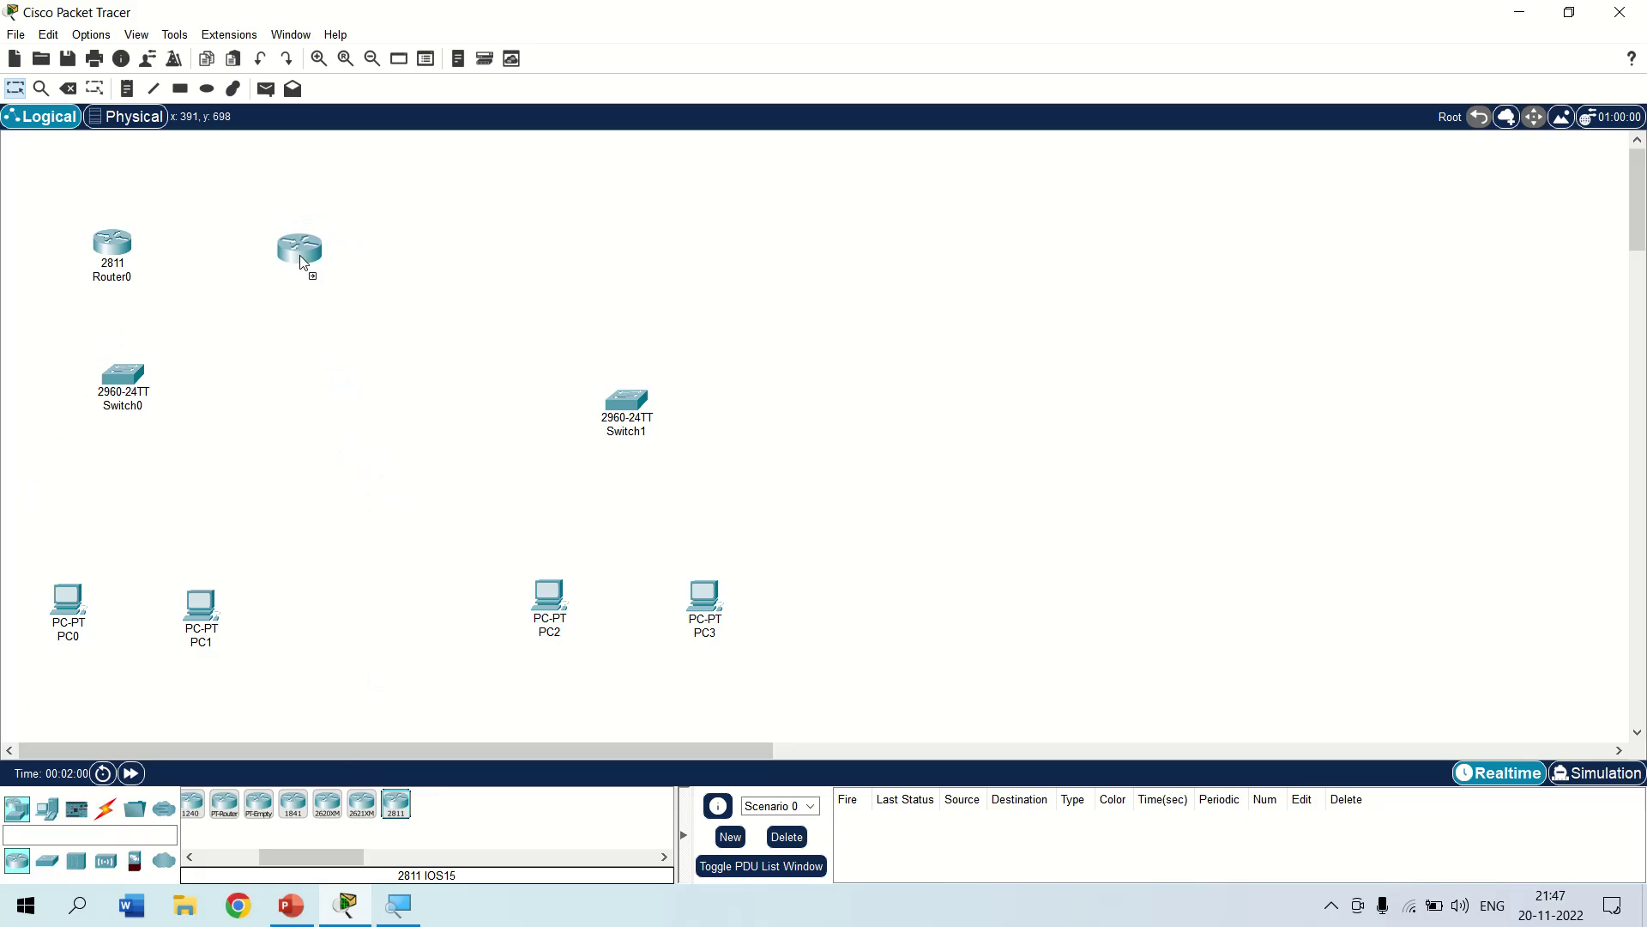
drag(306, 276, 305, 276)
drag(391, 811, 458, 275)
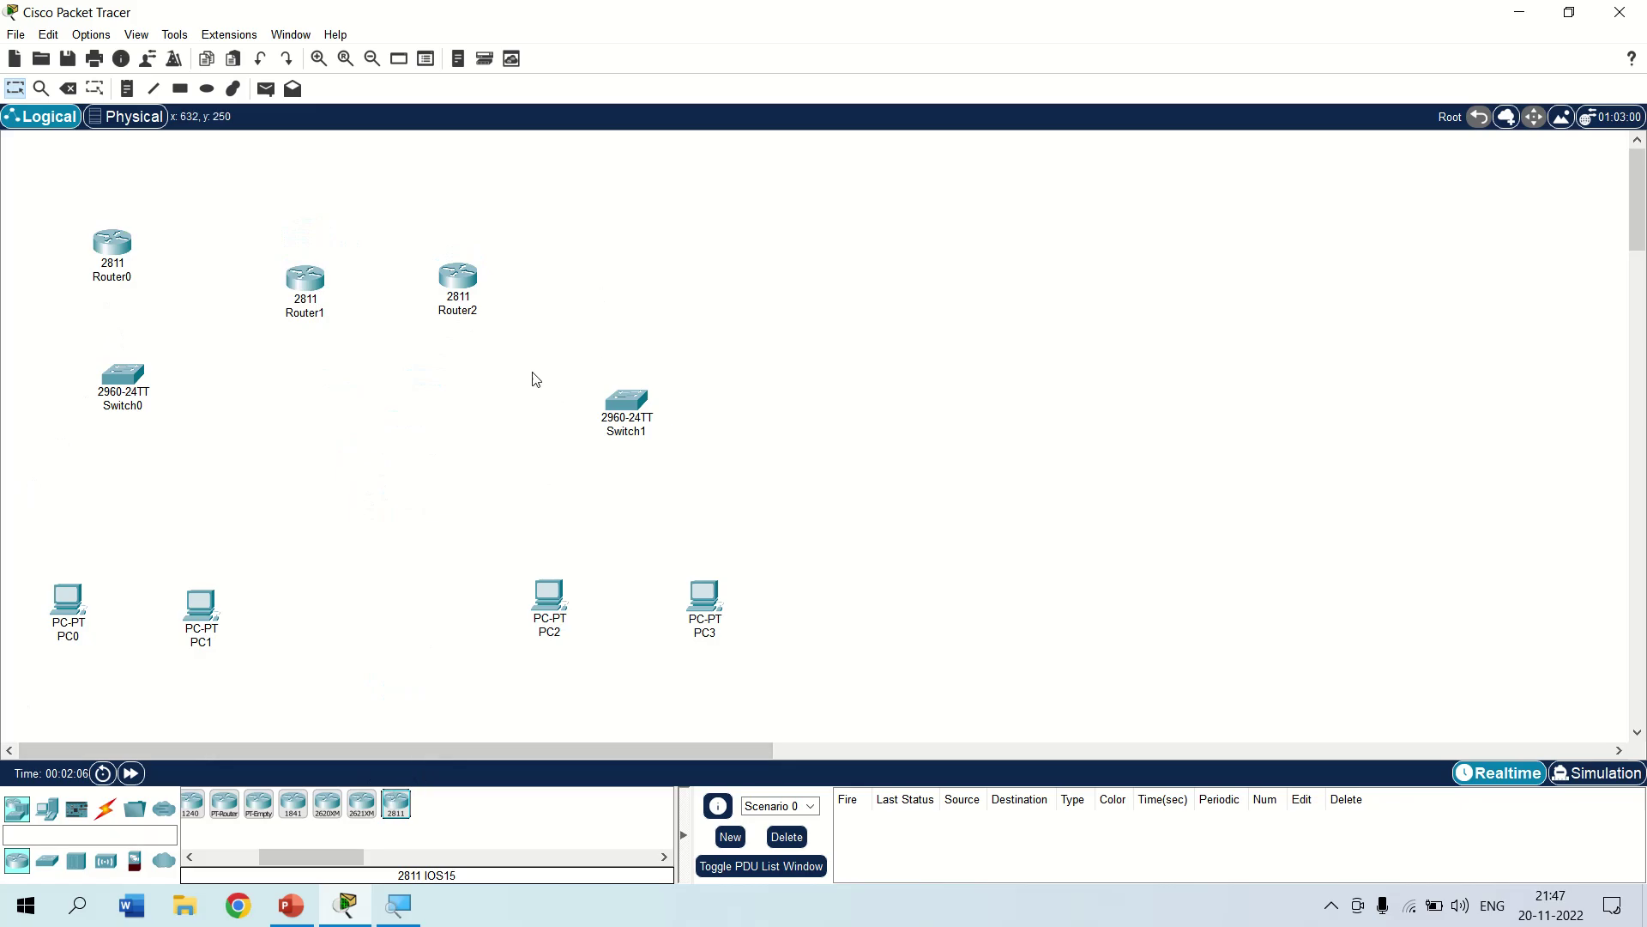
click(395, 807)
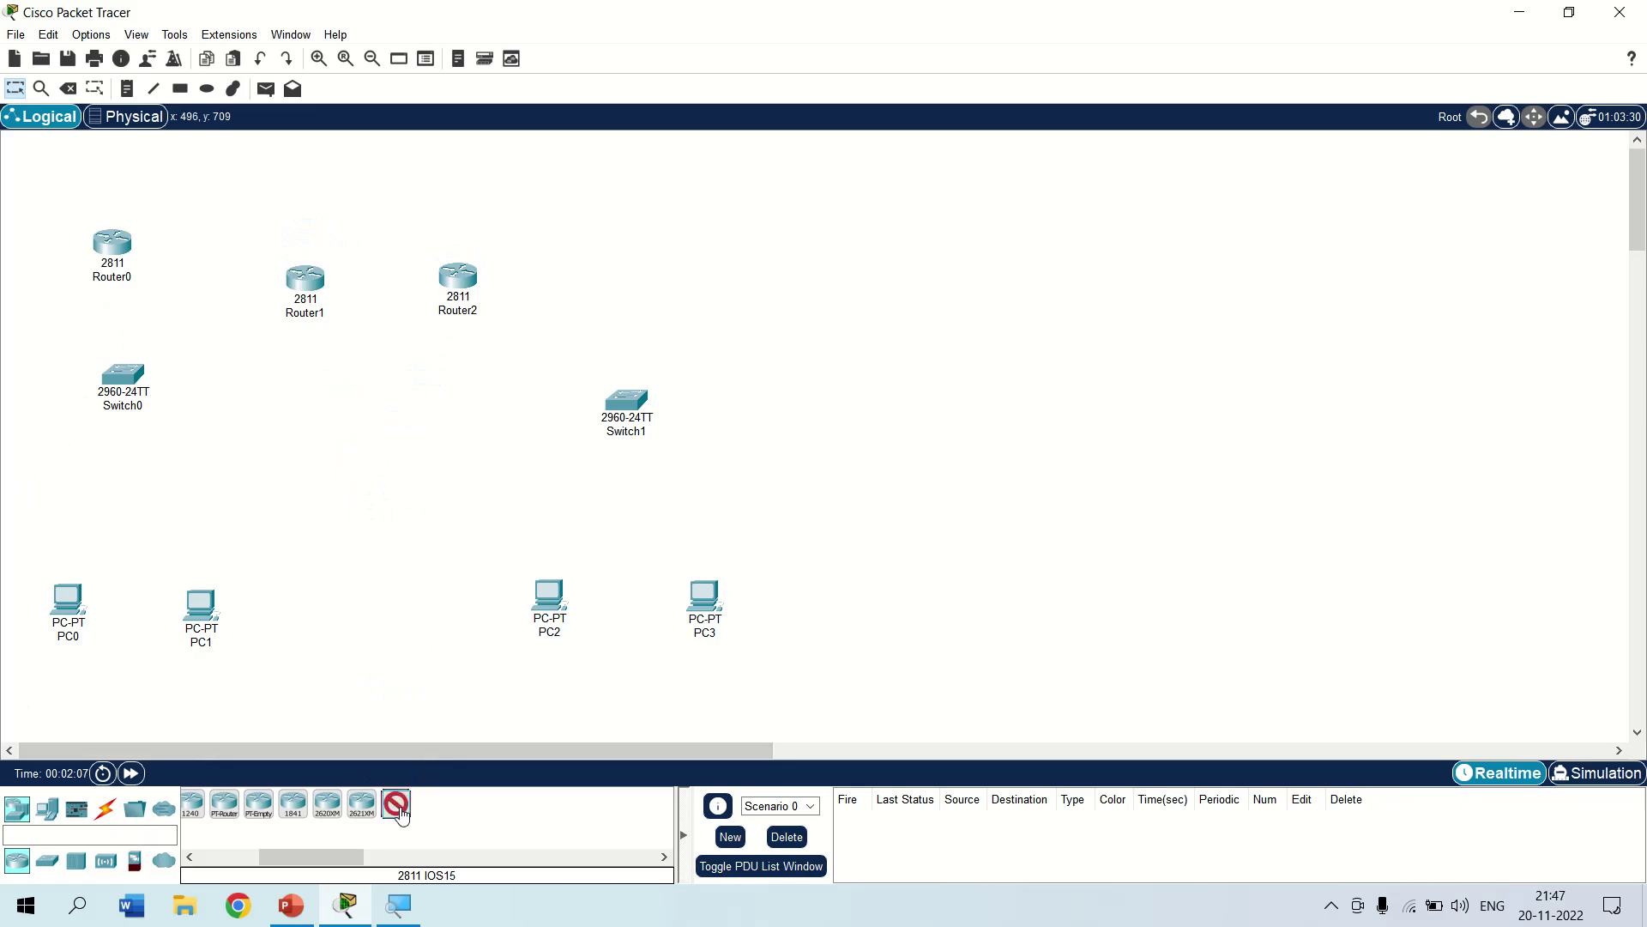
click(590, 272)
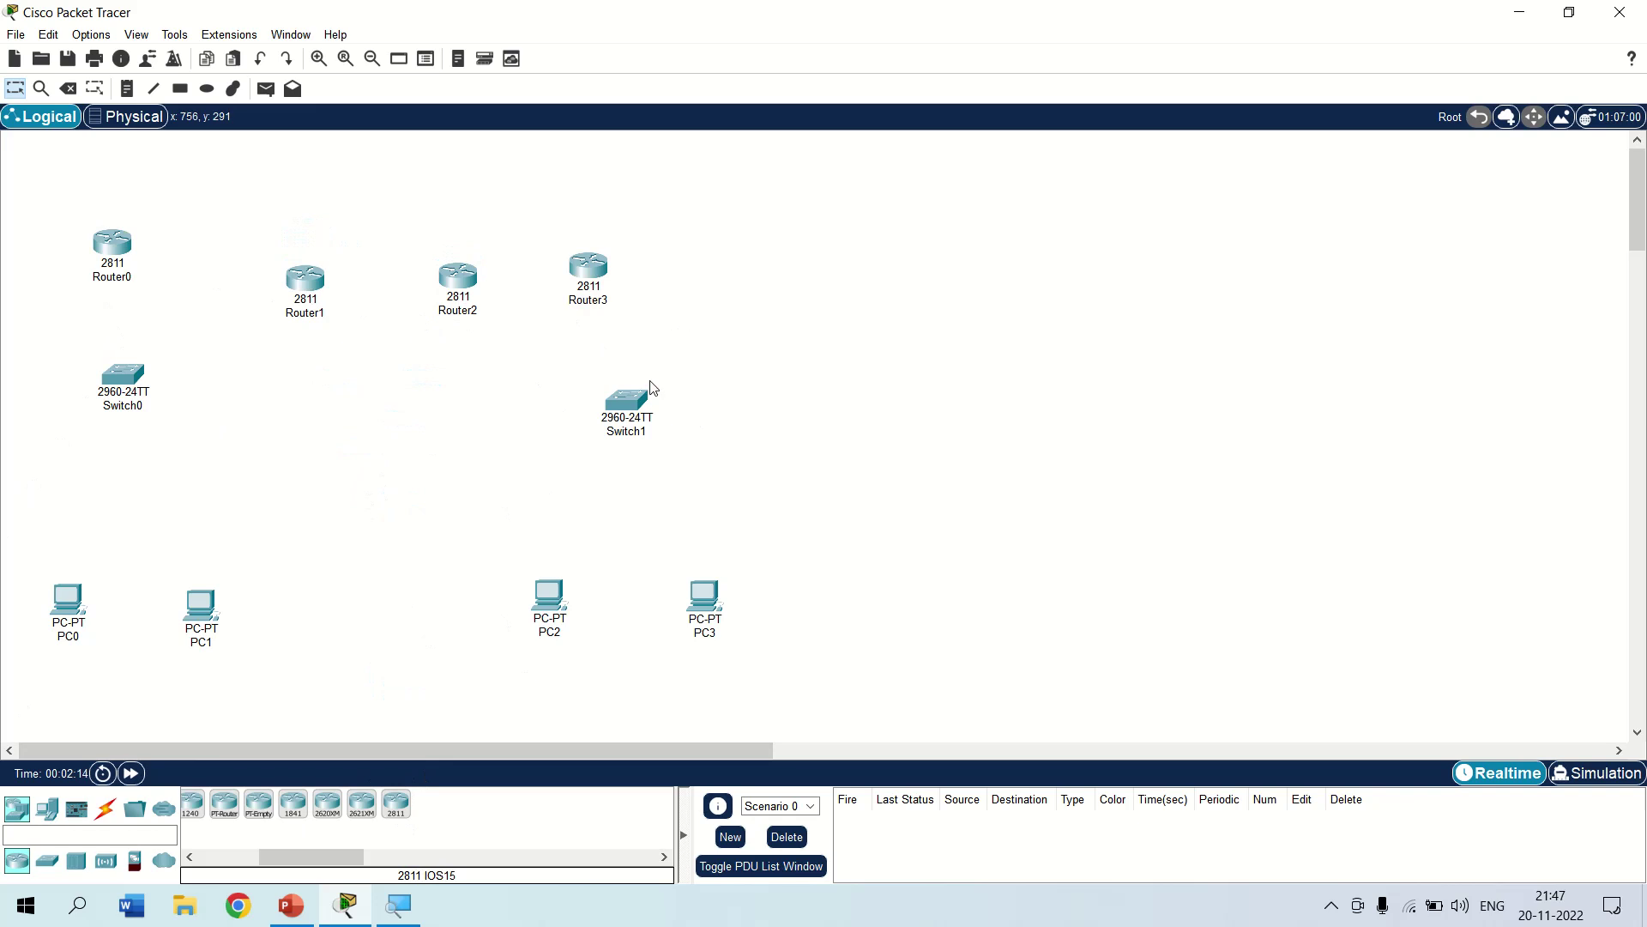
Move PC3, PC2, Switch1 and Router3 farther right, with the router above the switch and the switch above its two PCs.
drag(716, 603, 813, 589)
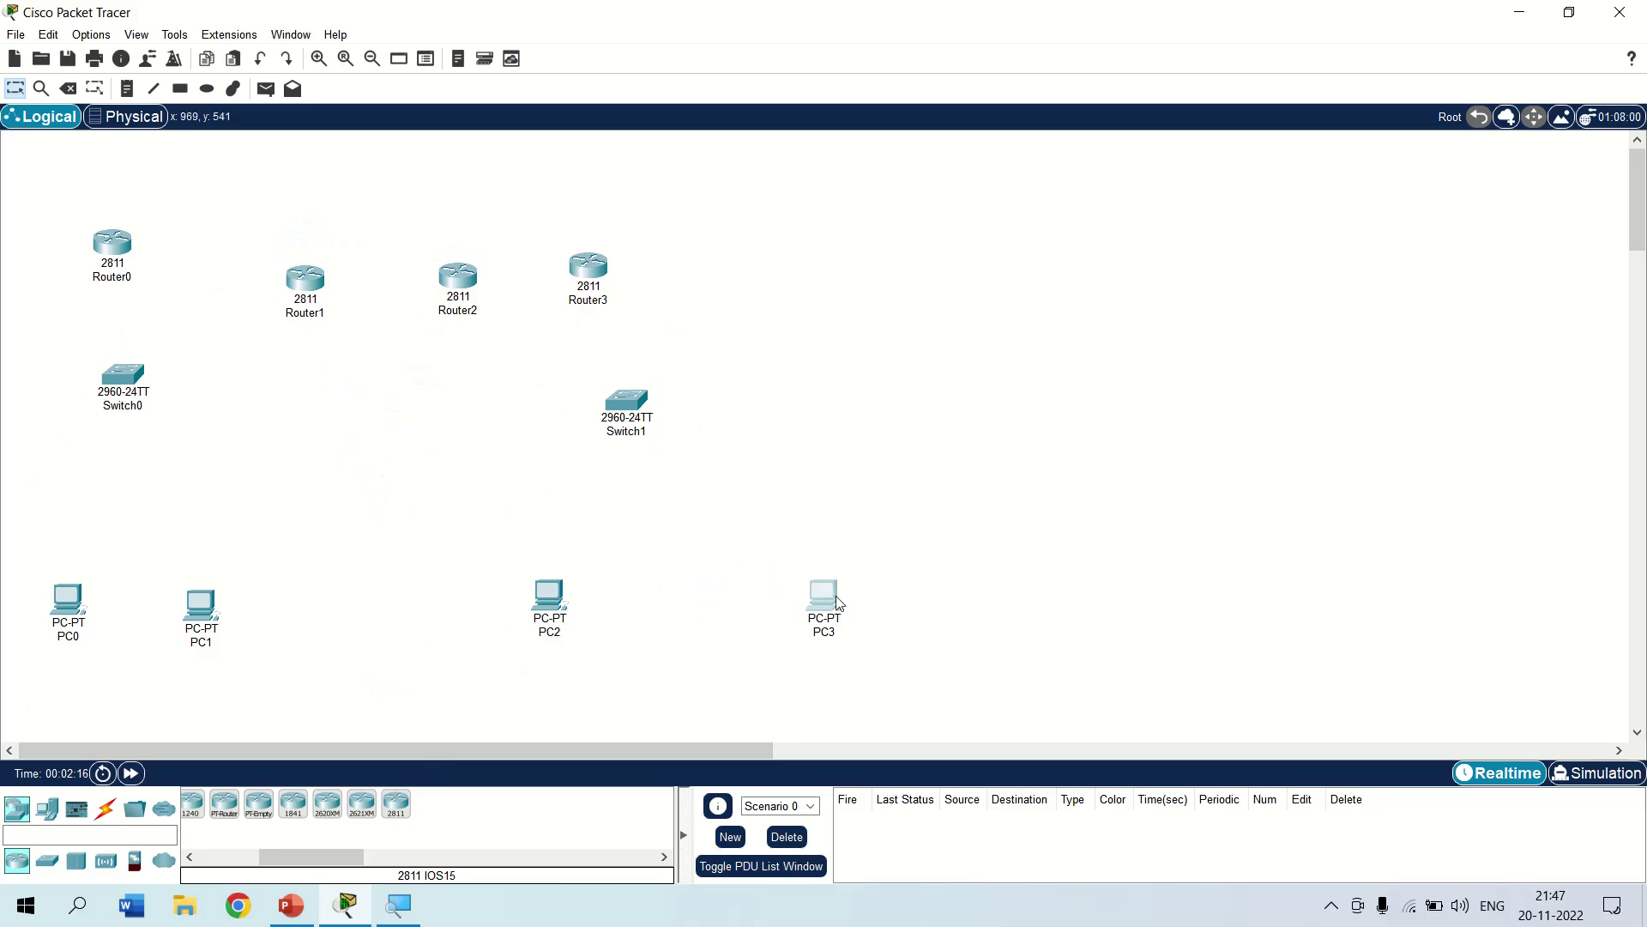
drag(565, 599, 649, 578)
mouse_move(636, 388)
mouse_down()
mouse_move(705, 416)
mouse_move(729, 448)
mouse_up()
drag(590, 276, 743, 339)
drag(731, 462, 734, 489)
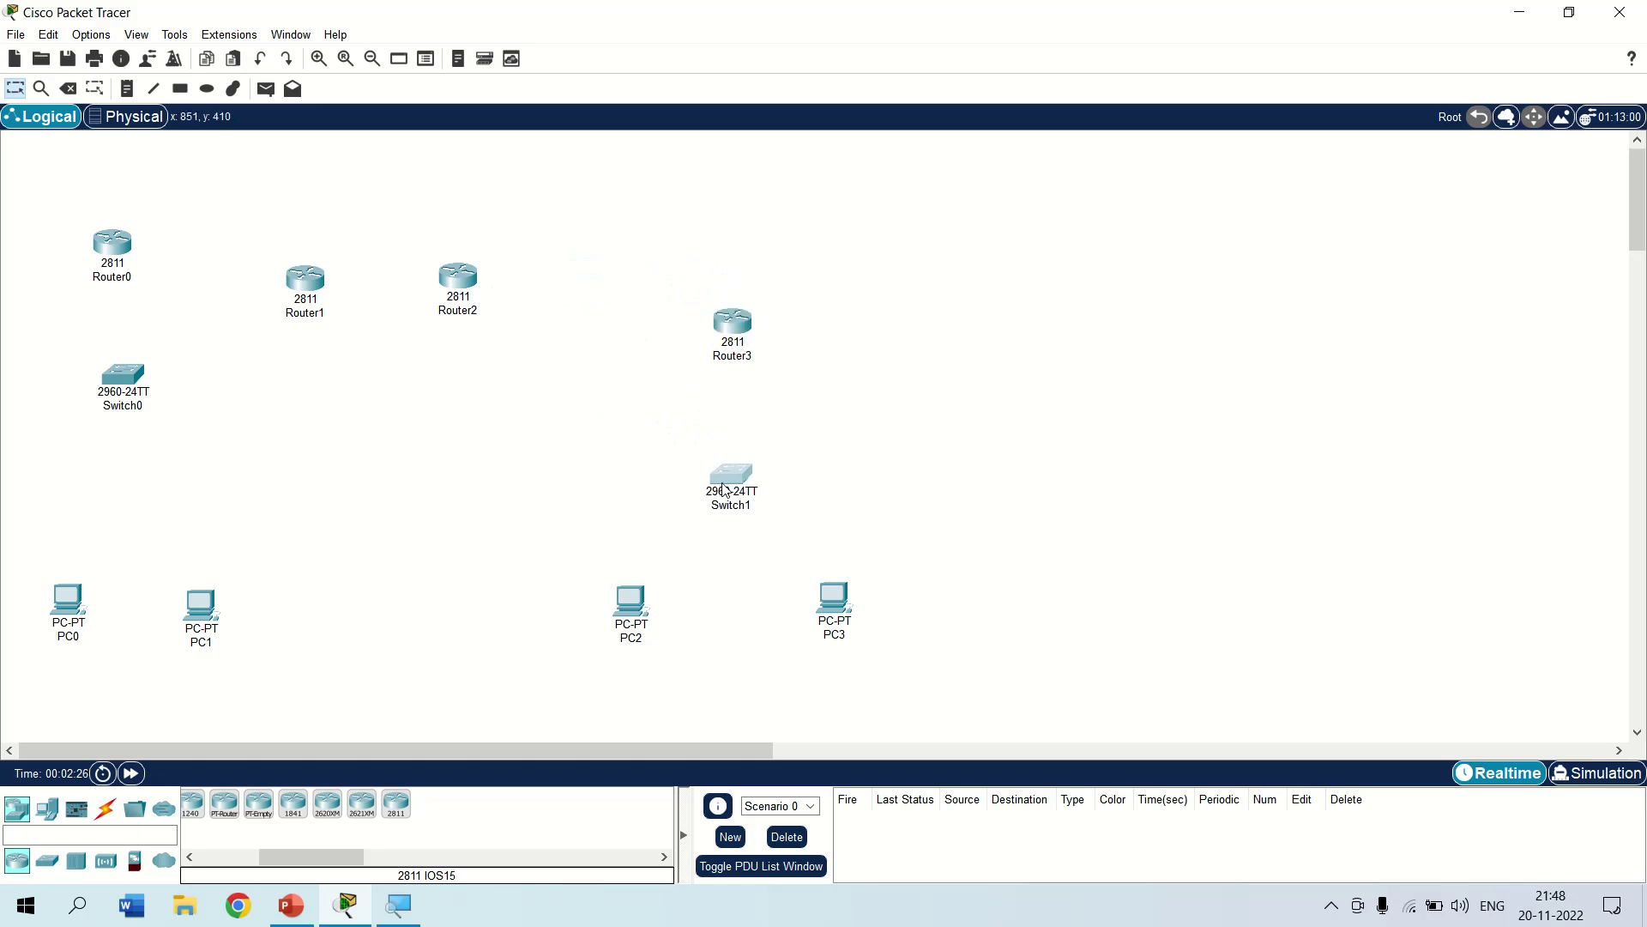
Align Router2, Router1 and Router0 in a row with Router3, and lower Switch0 between Router0 and its PCs.
drag(450, 283, 515, 336)
drag(296, 295, 326, 343)
drag(107, 367, 119, 458)
drag(110, 254, 163, 359)
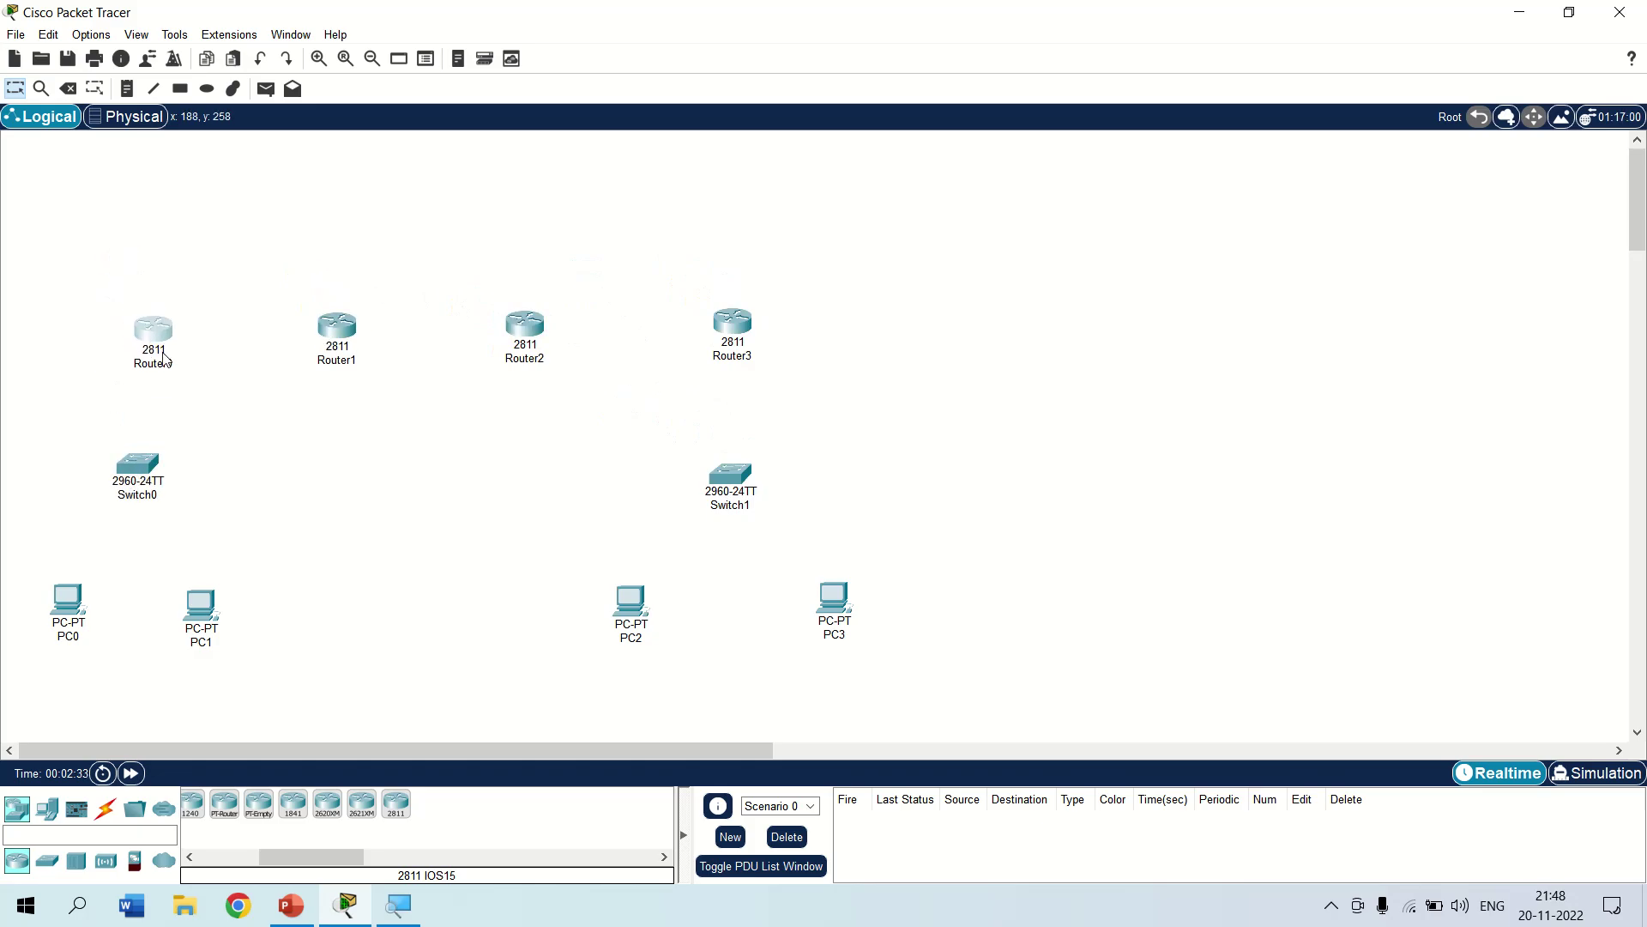
mouse_move(164, 359)
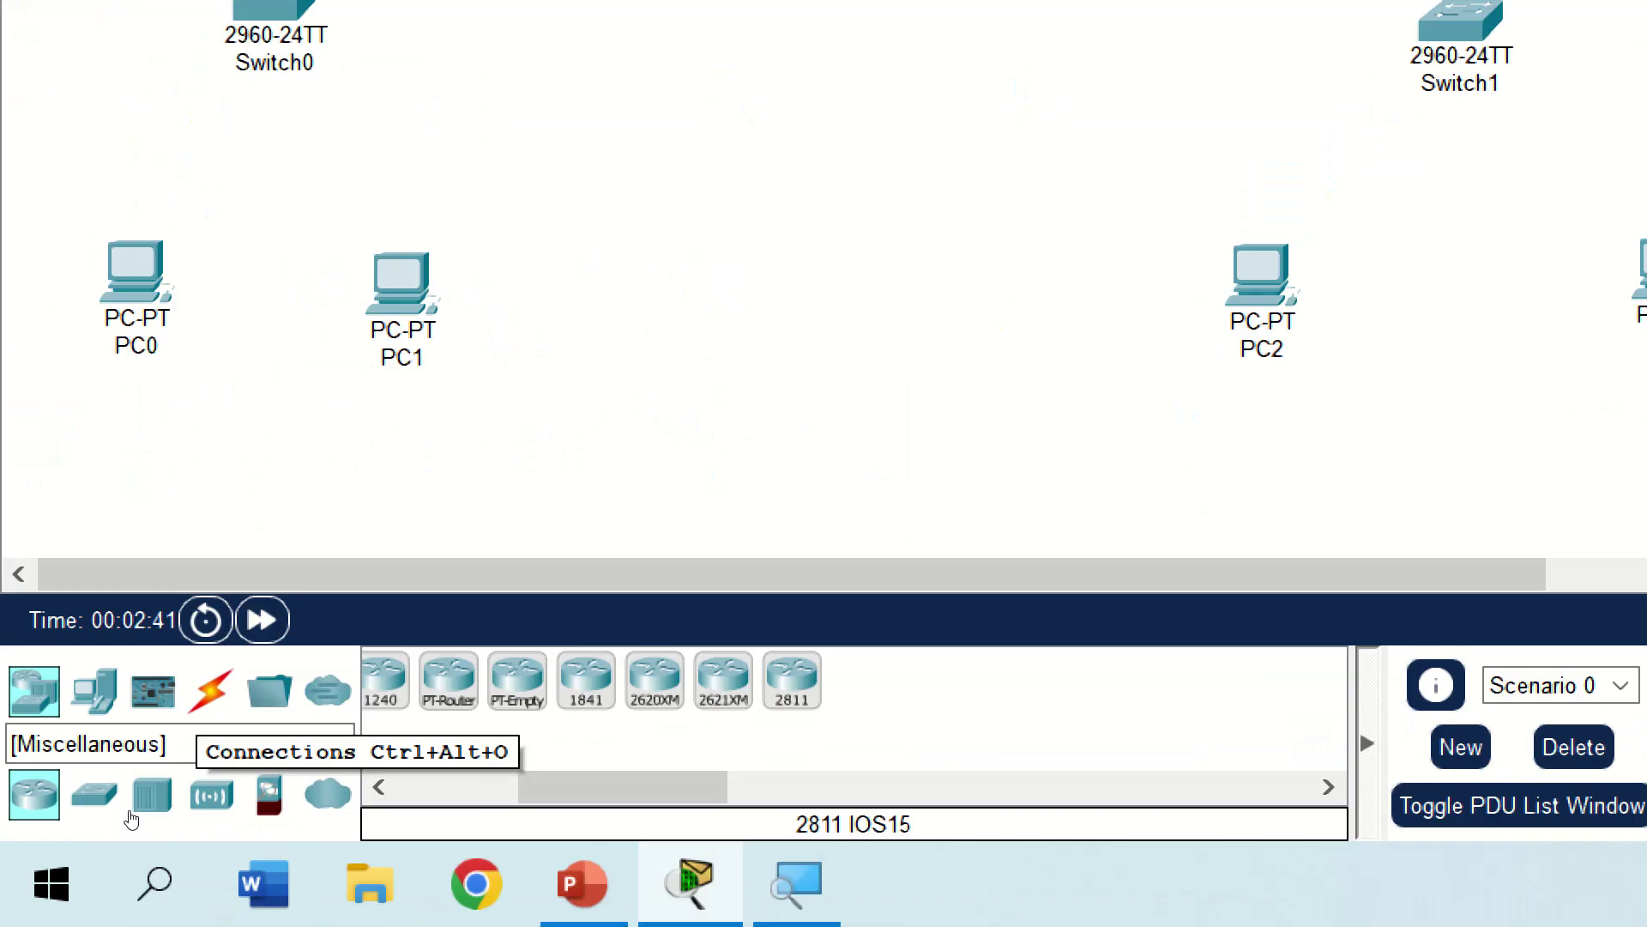
Connect PC0 and PC1 to Switch0 using the automatic connection type.
key(ctrl+alt+o)
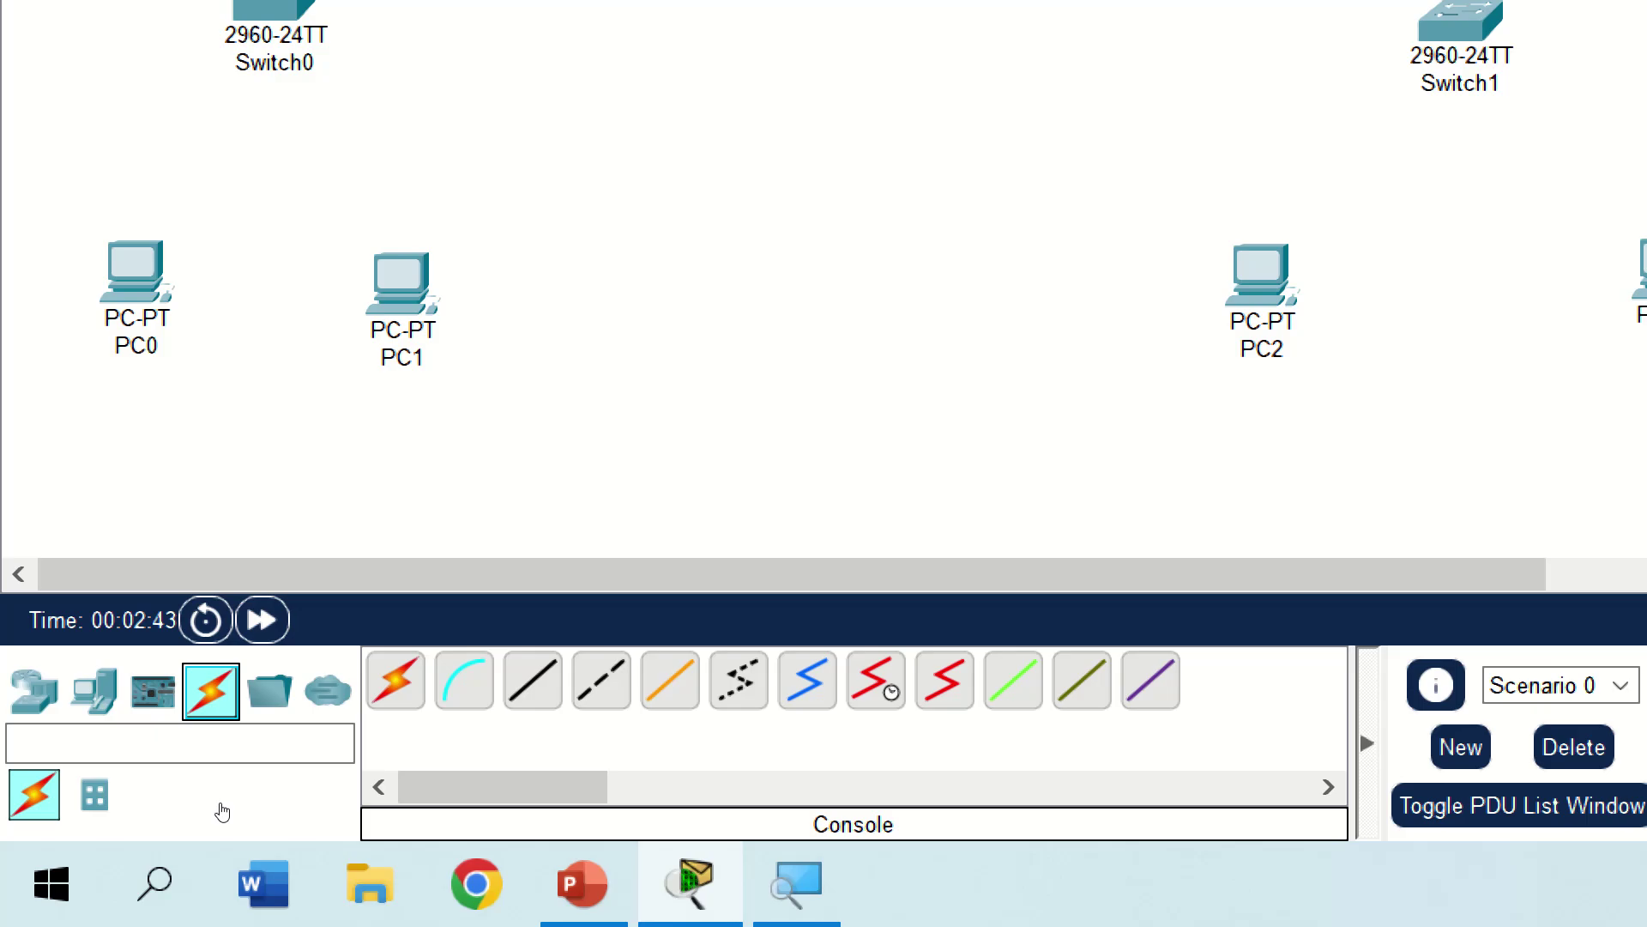
click(405, 680)
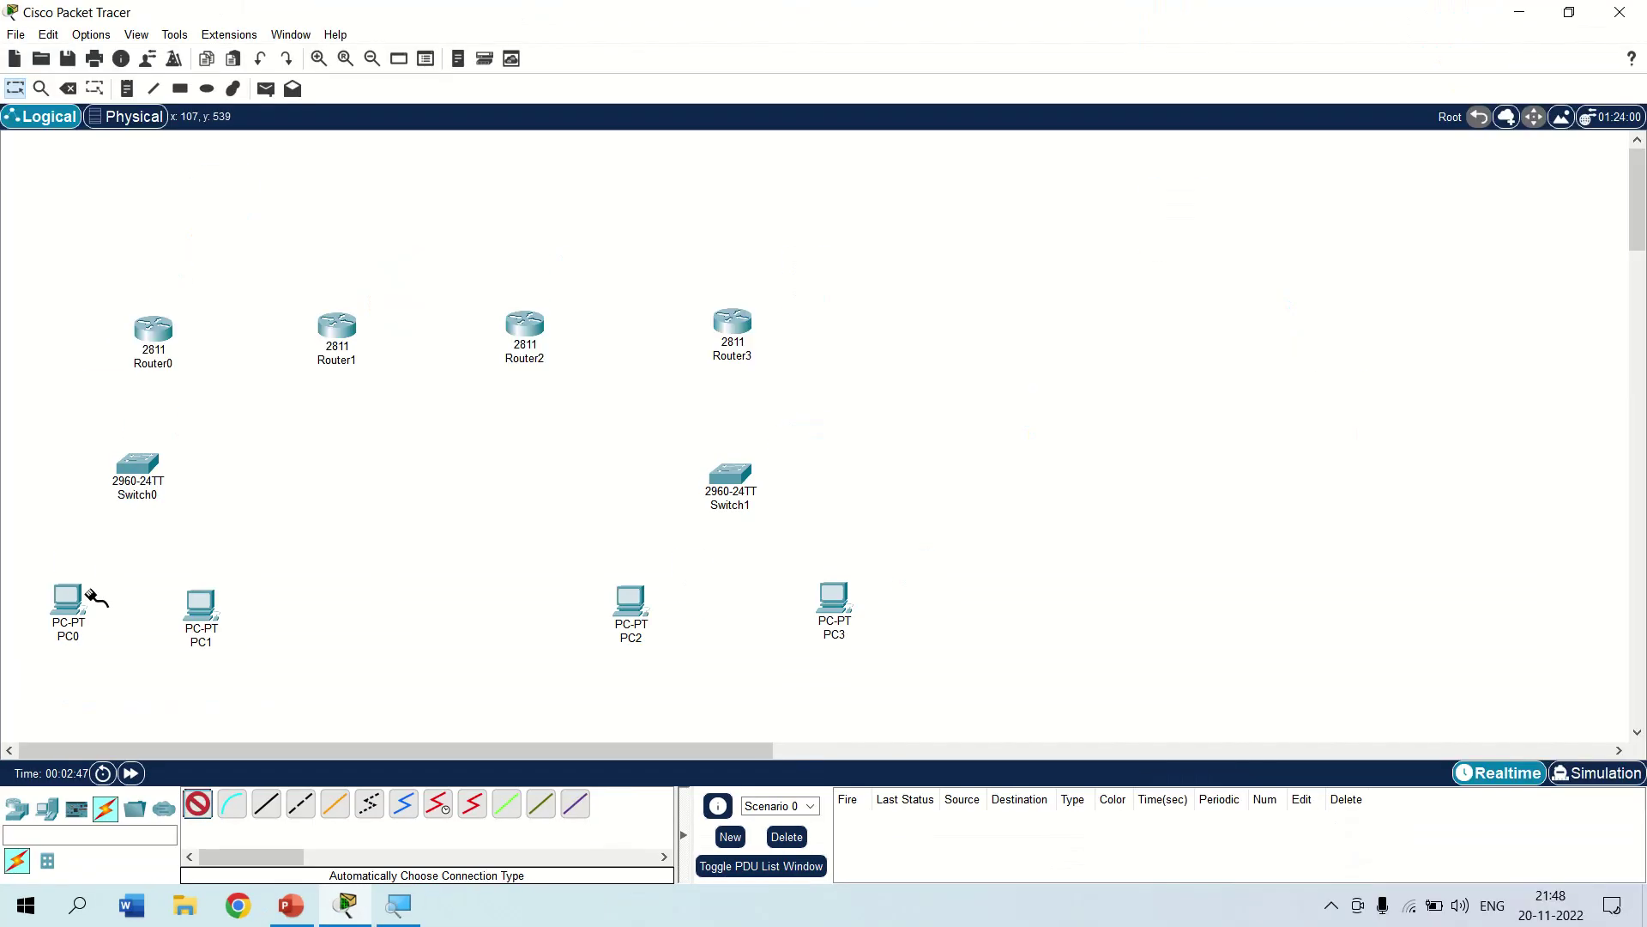
click(68, 597)
click(138, 467)
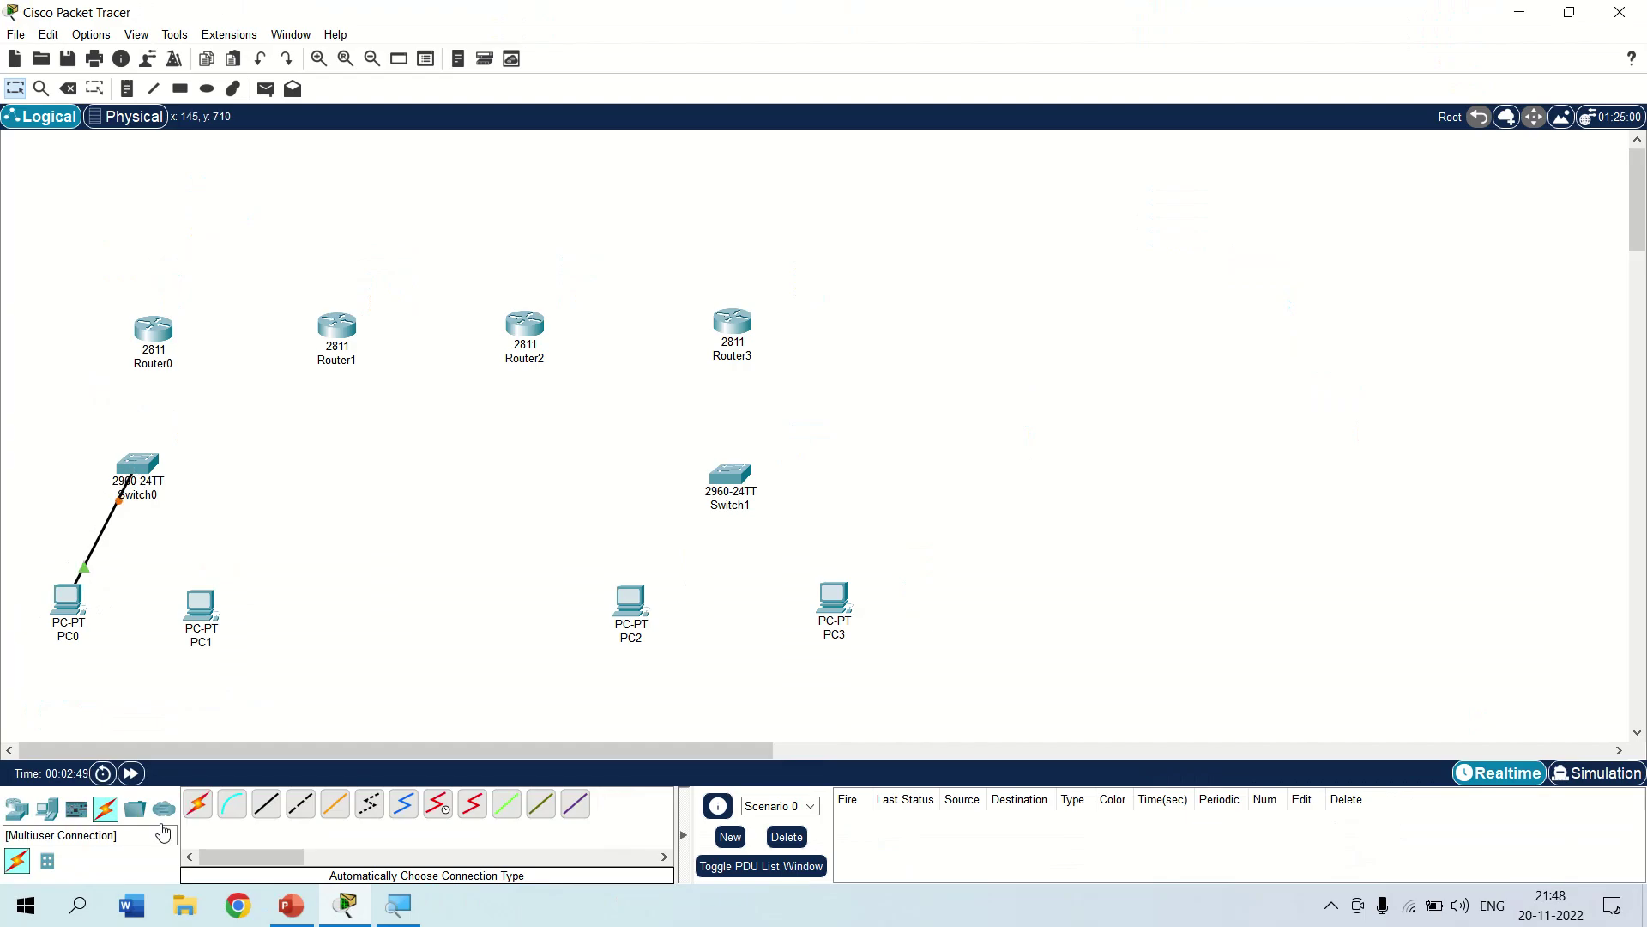
click(197, 803)
click(198, 600)
click(140, 467)
Connect PC2 and PC3 to Switch1 using the automatic connection type.
click(198, 805)
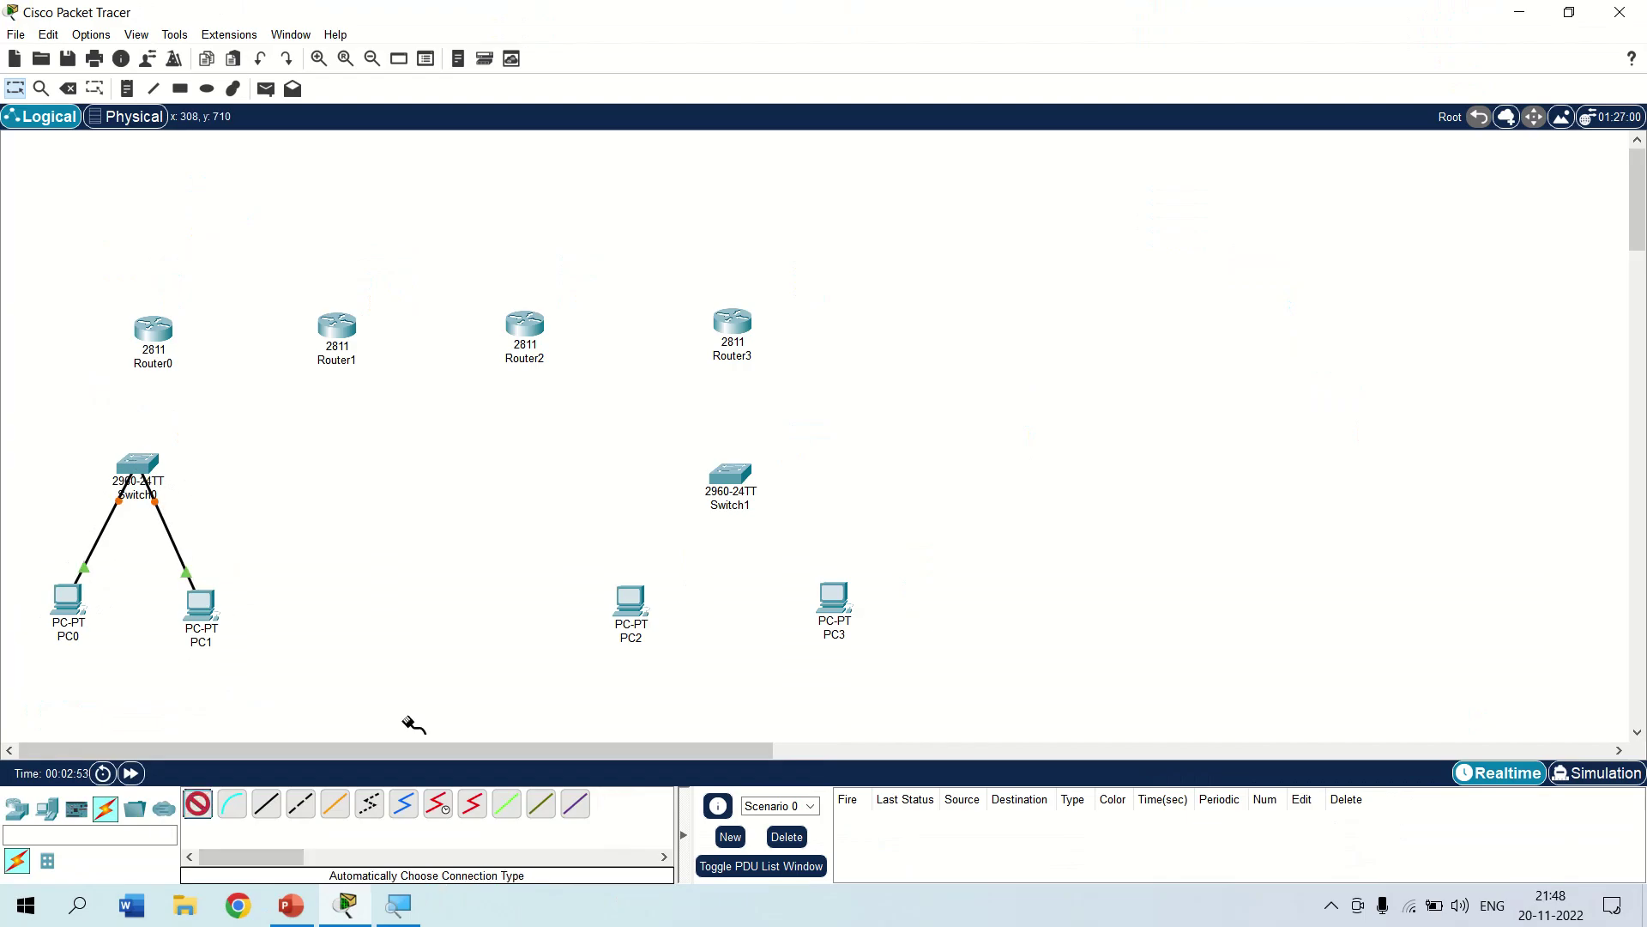
click(630, 600)
click(729, 475)
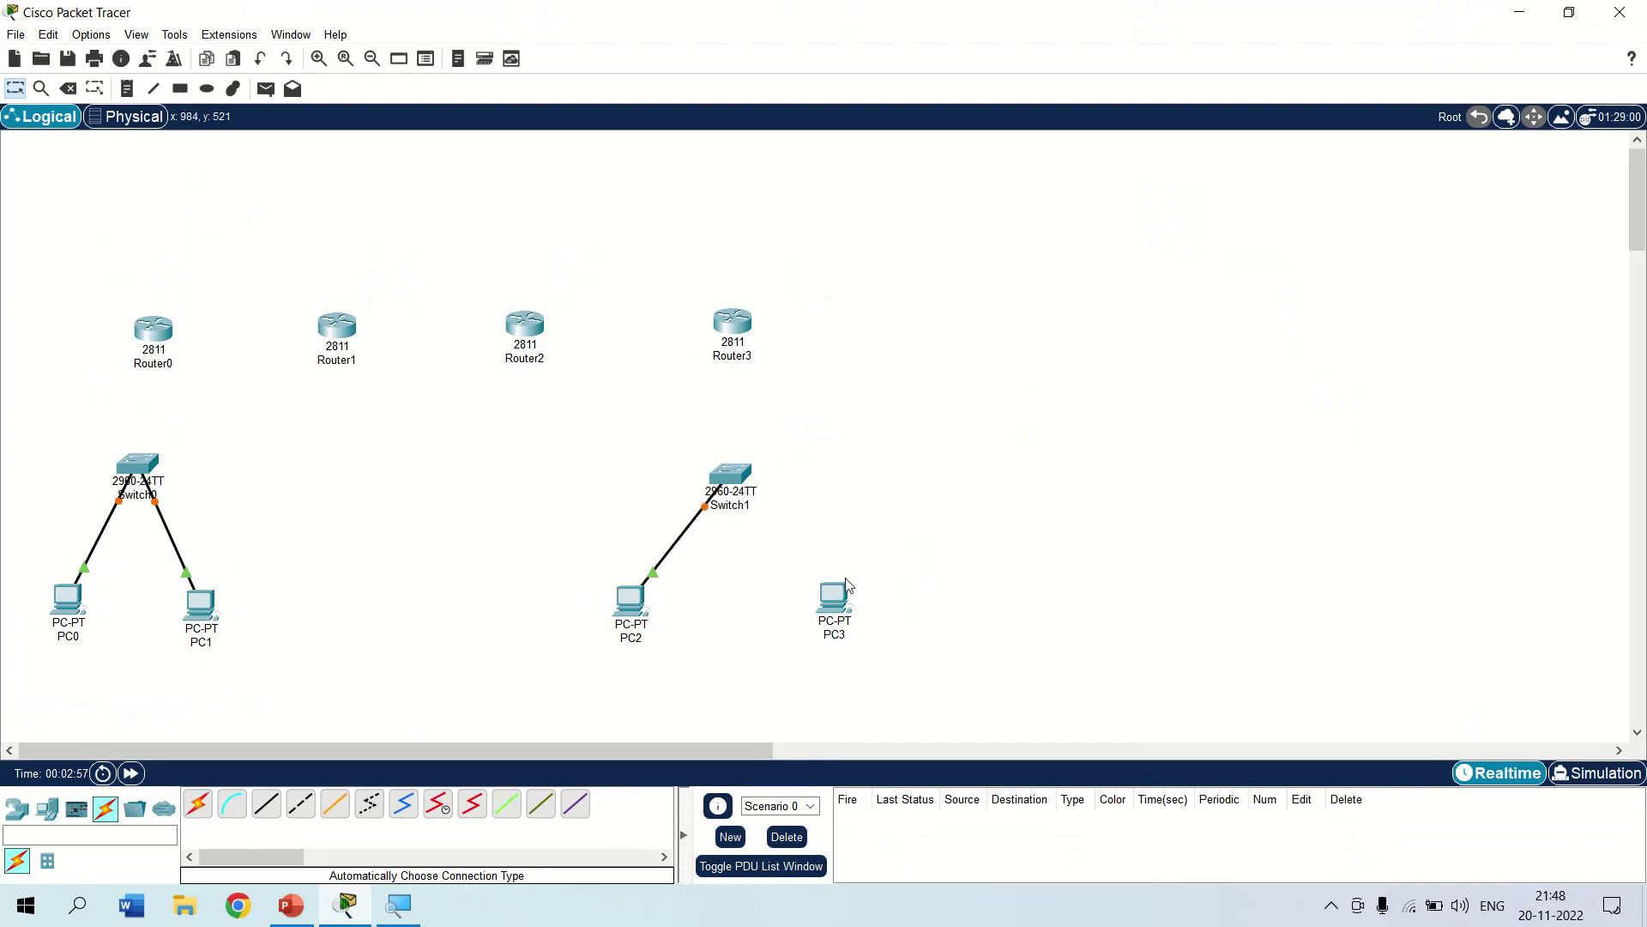
click(198, 804)
click(834, 598)
click(730, 474)
Connect Switch0 to Router0 using the automatic connection type.
click(198, 805)
click(139, 468)
click(151, 337)
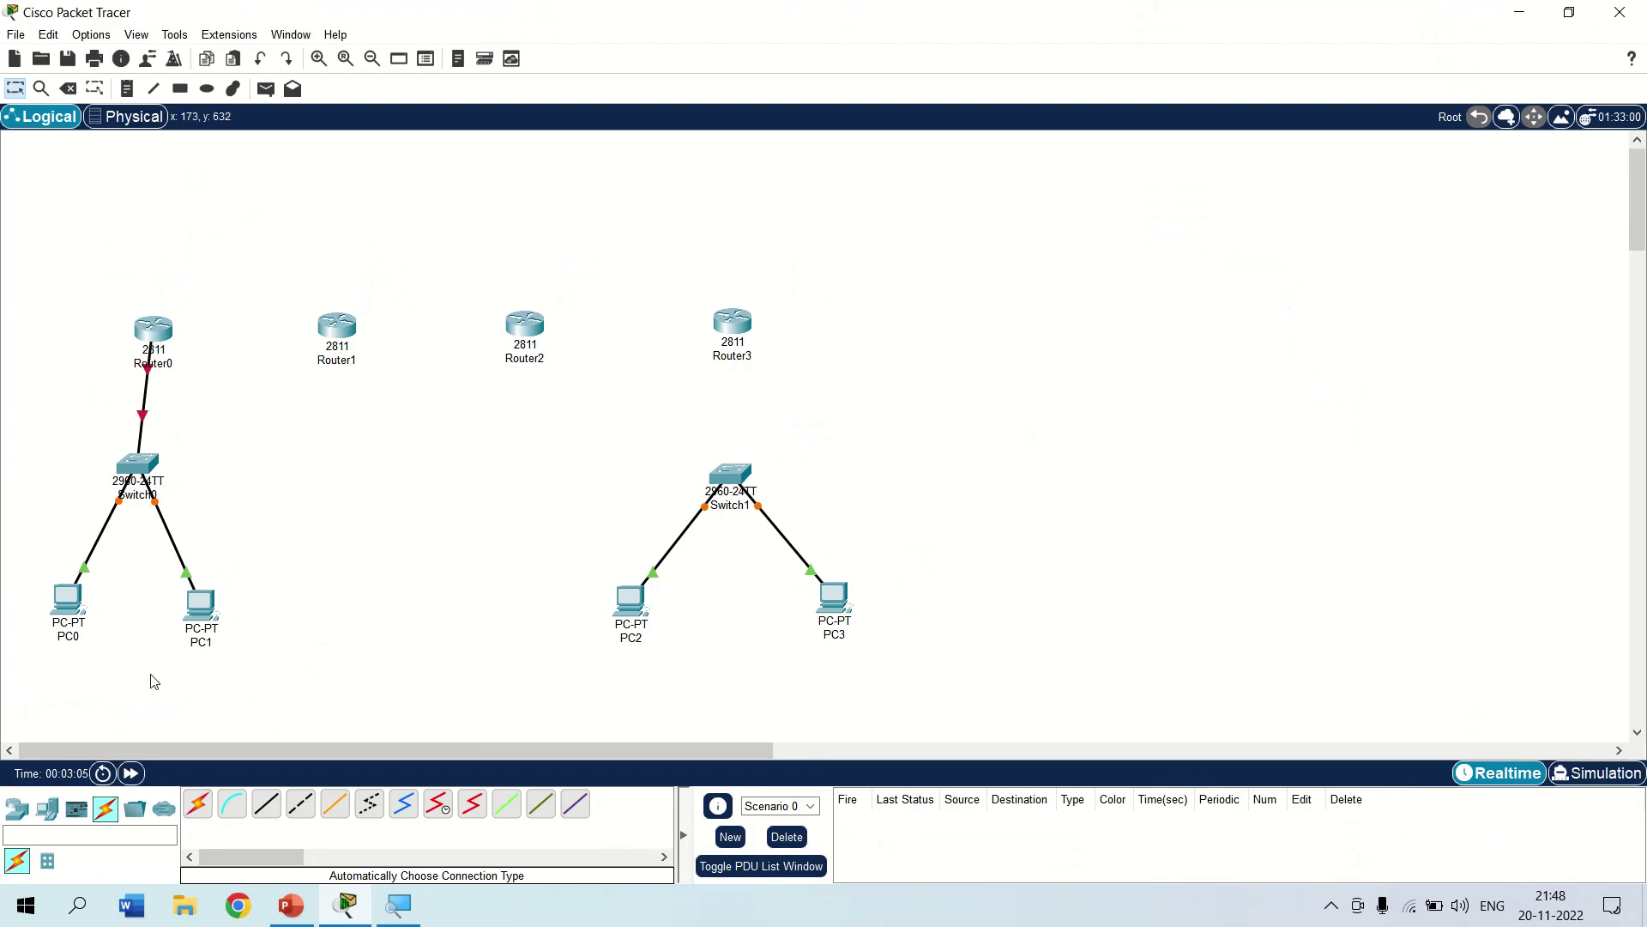
Link Router0 to Router1 and Router1 to Router2 with automatically chosen cables.
click(199, 803)
click(156, 337)
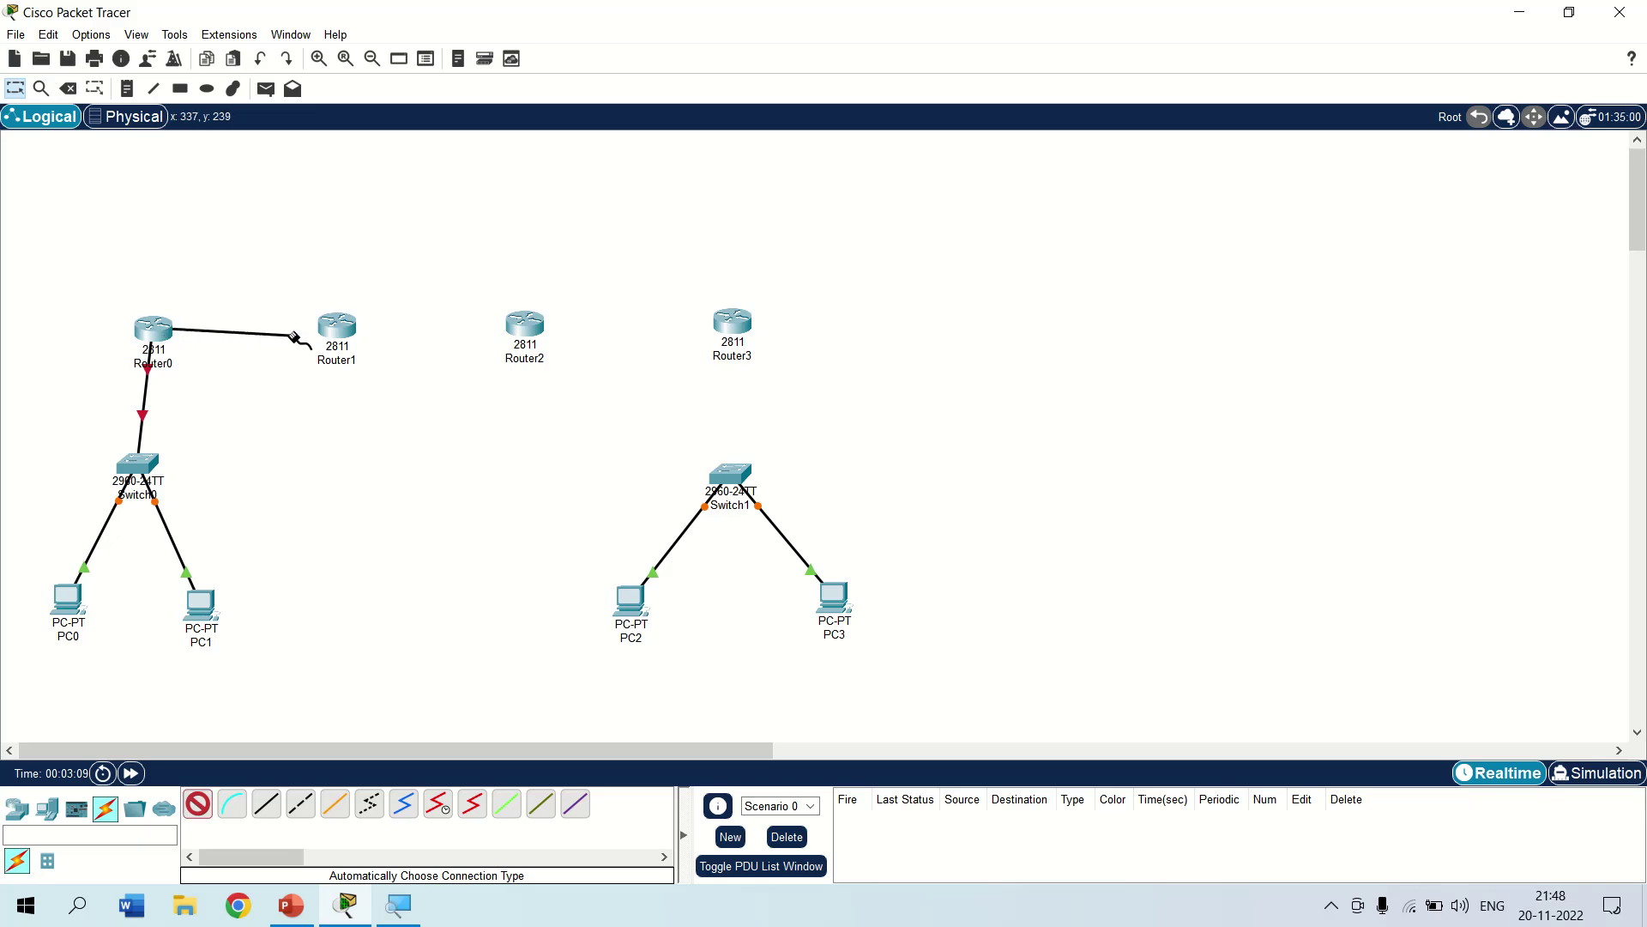
click(332, 326)
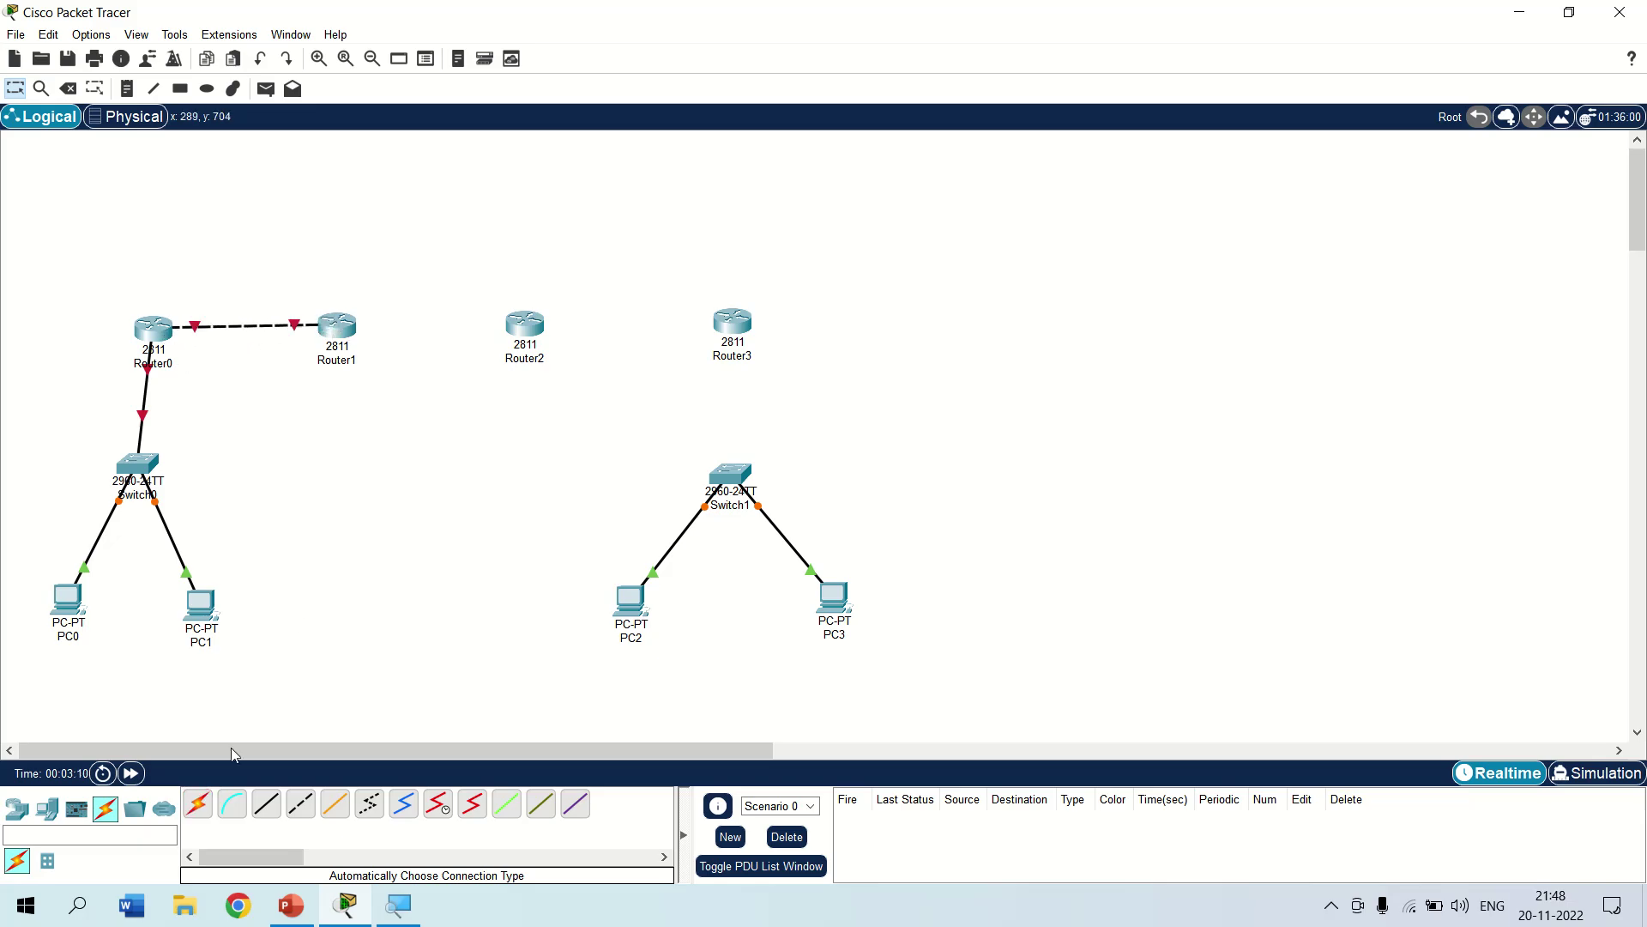
click(198, 803)
click(339, 326)
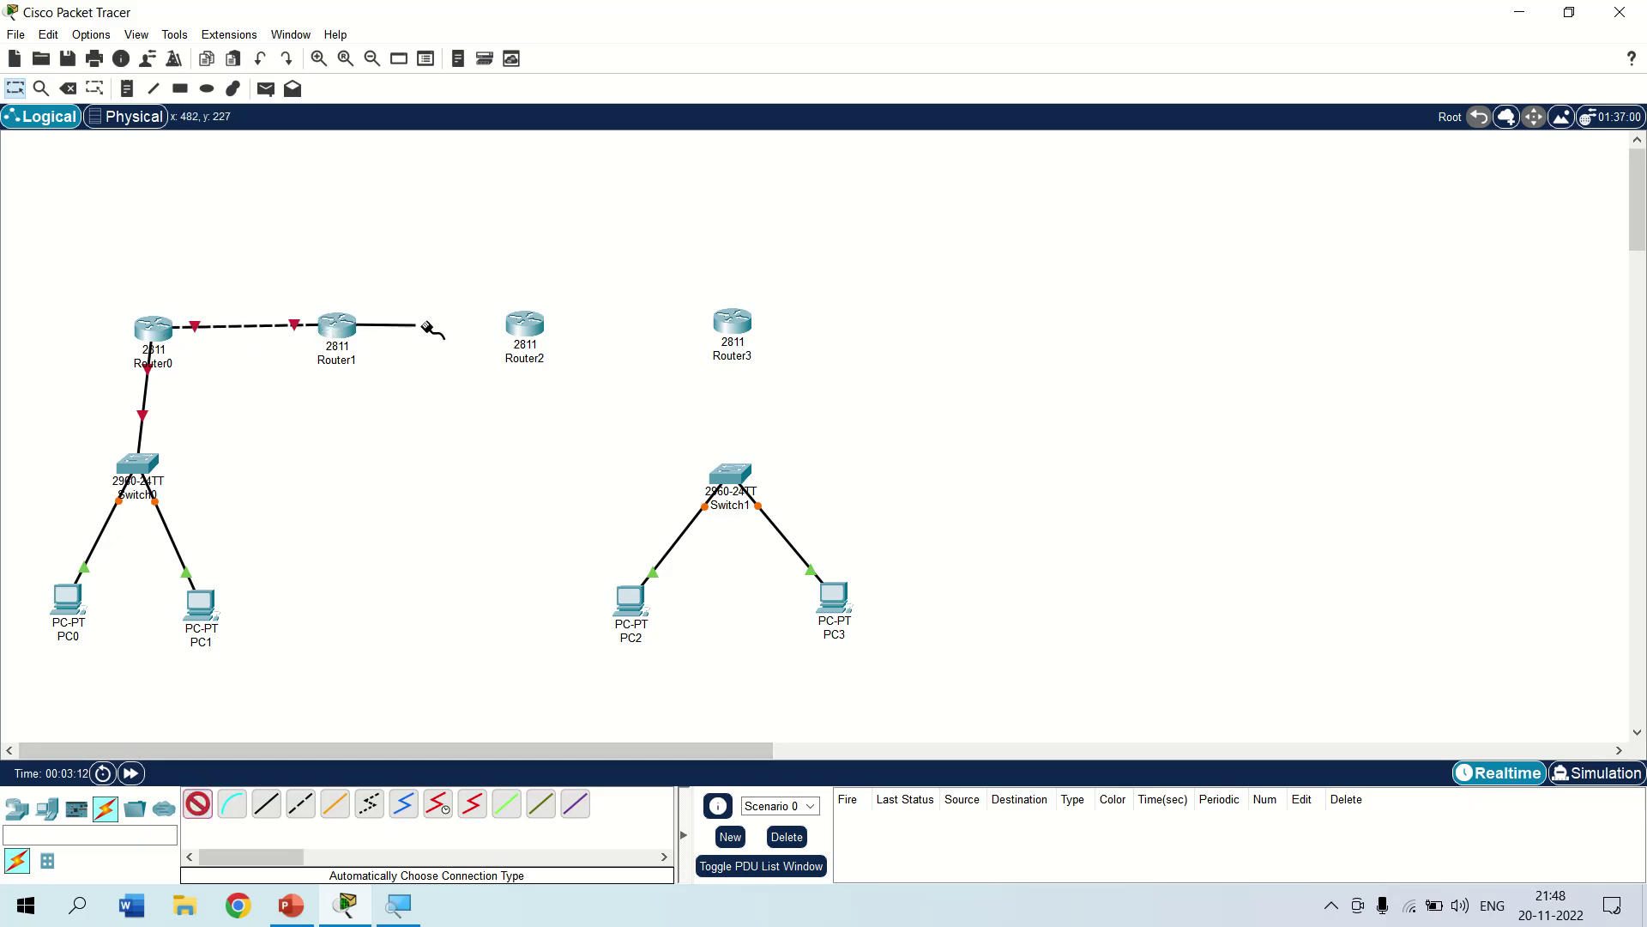
click(523, 326)
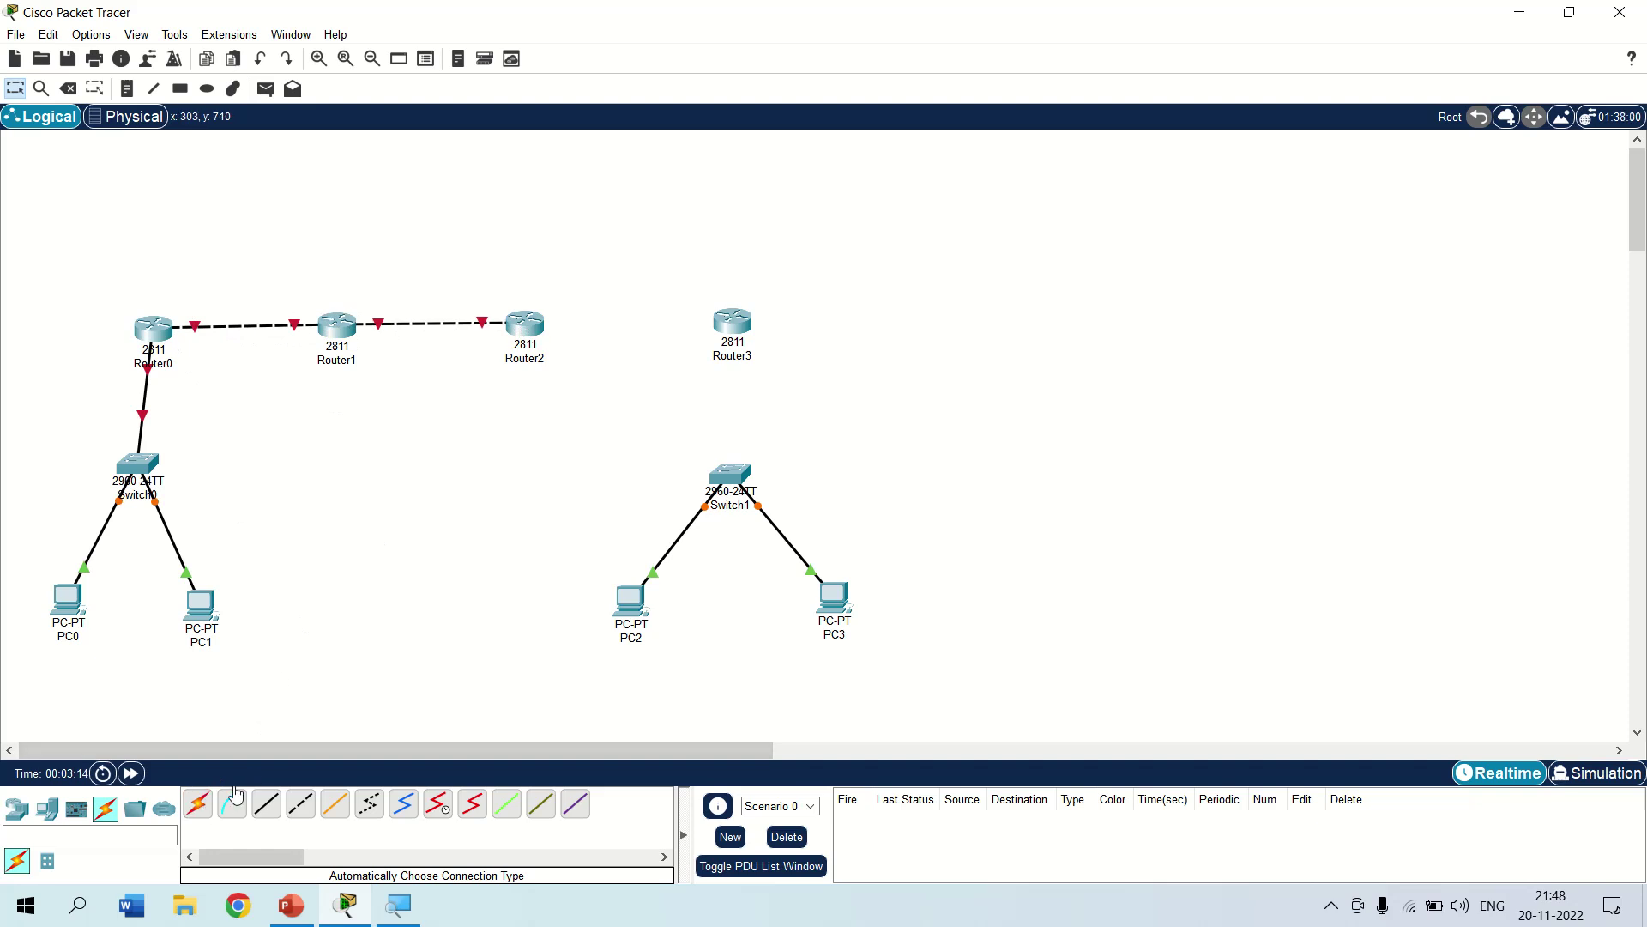
click(198, 803)
click(533, 330)
click(1079, 147)
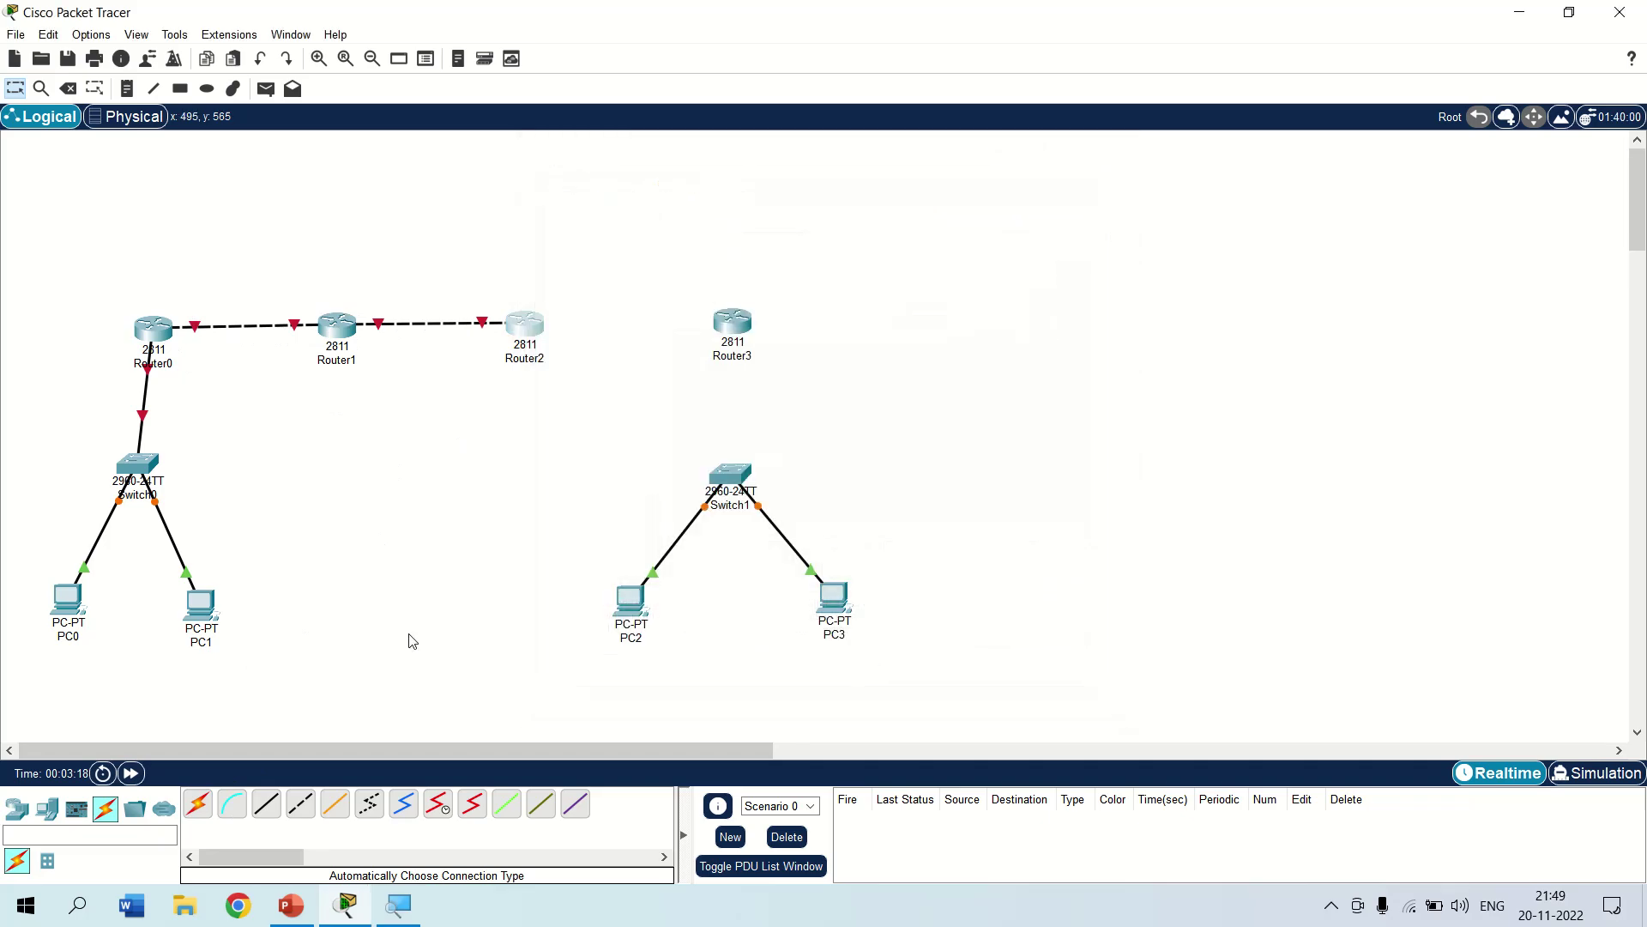
Link Router2 to Router3 and Switch1 to Router3 with automatically chosen cables.
click(198, 803)
click(527, 326)
click(731, 322)
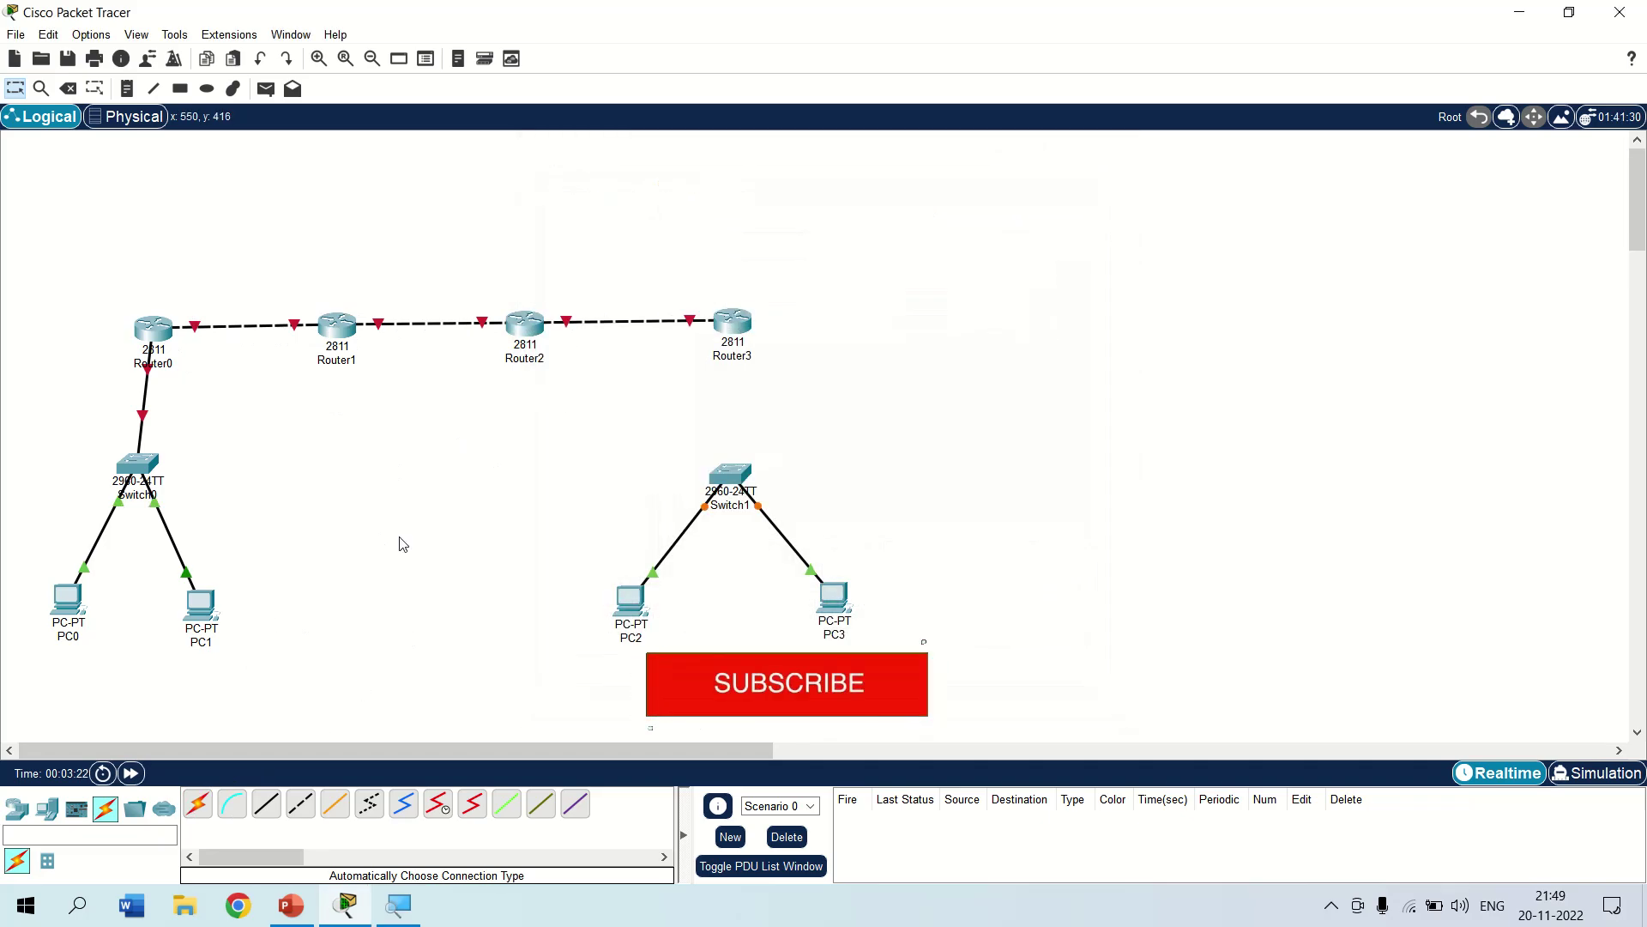
click(198, 803)
click(738, 475)
click(729, 326)
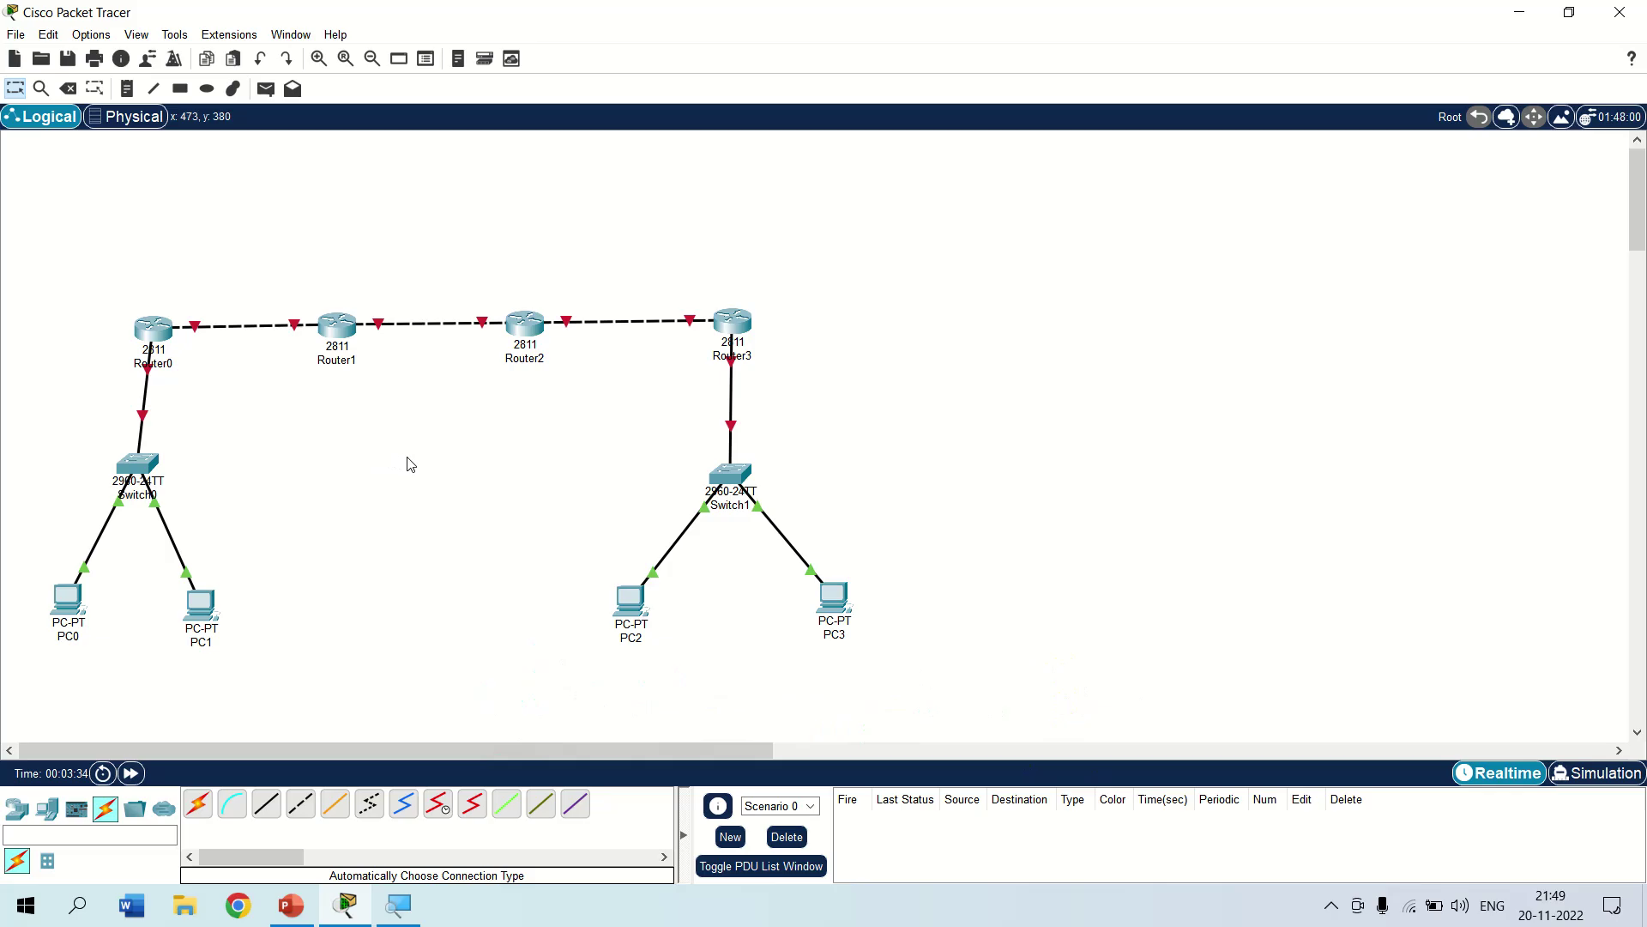
Add text notes with the IP addresses 10.0.0.1 below PC0 and 10.0.0.2 below PC1.
click(127, 89)
click(9, 659)
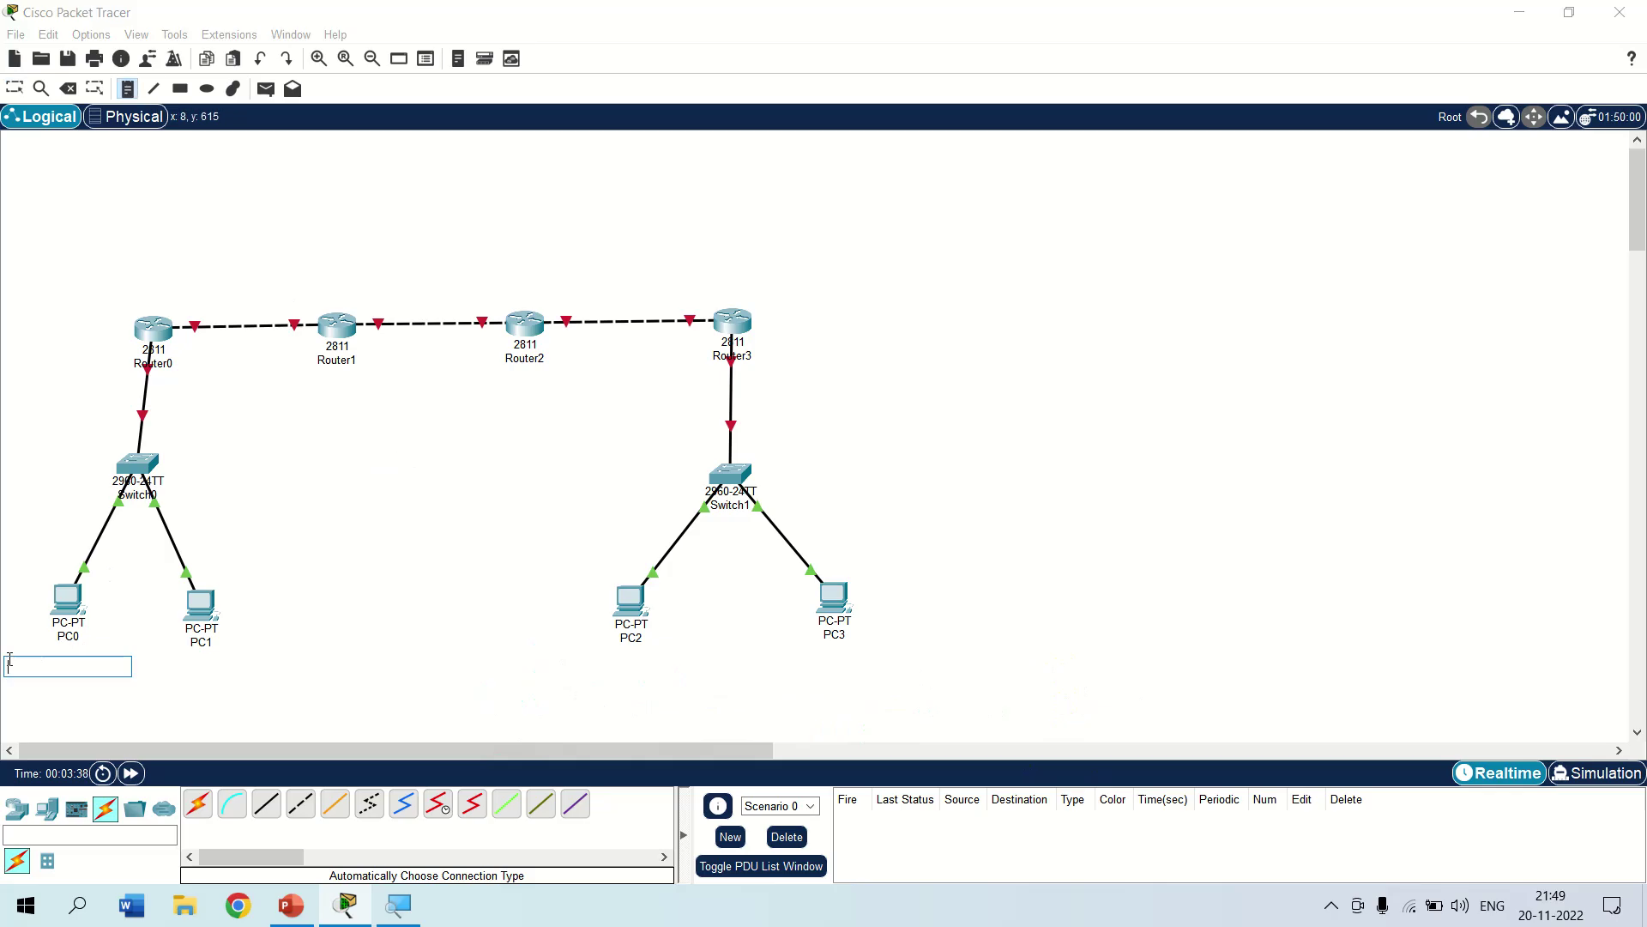
text(10.0.0.1)
click(168, 664)
text(1)
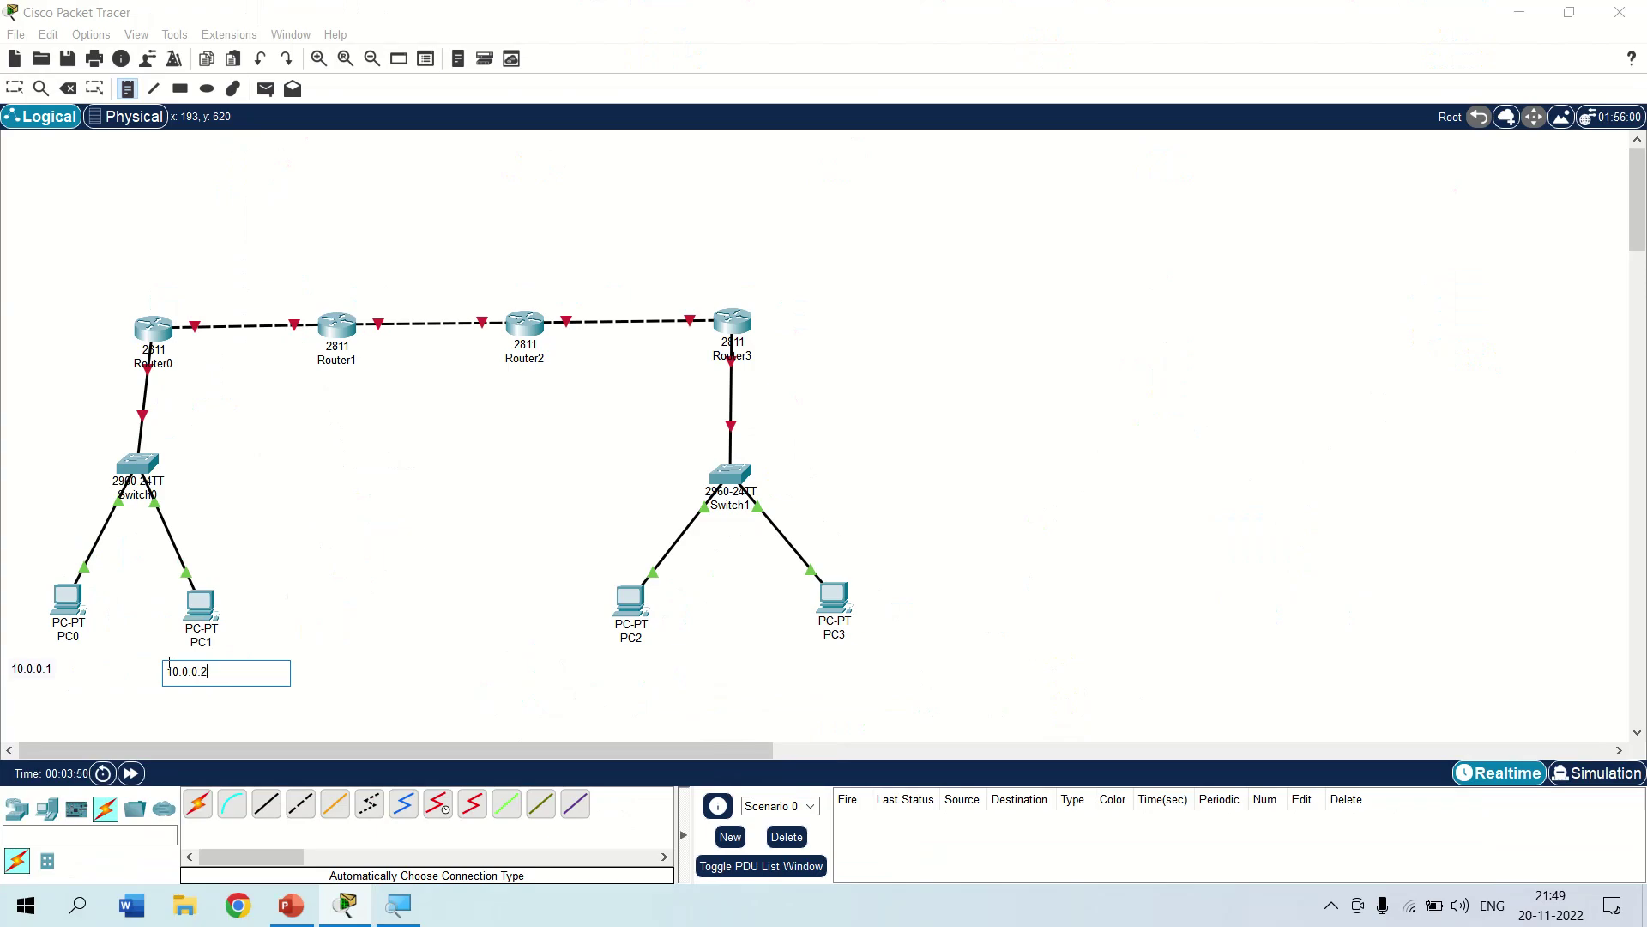
Add text notes reading 10.0.0.3 beside Router0's link to Switch0 and 10.0.0.0 between PC0 and PC1.
click(37, 367)
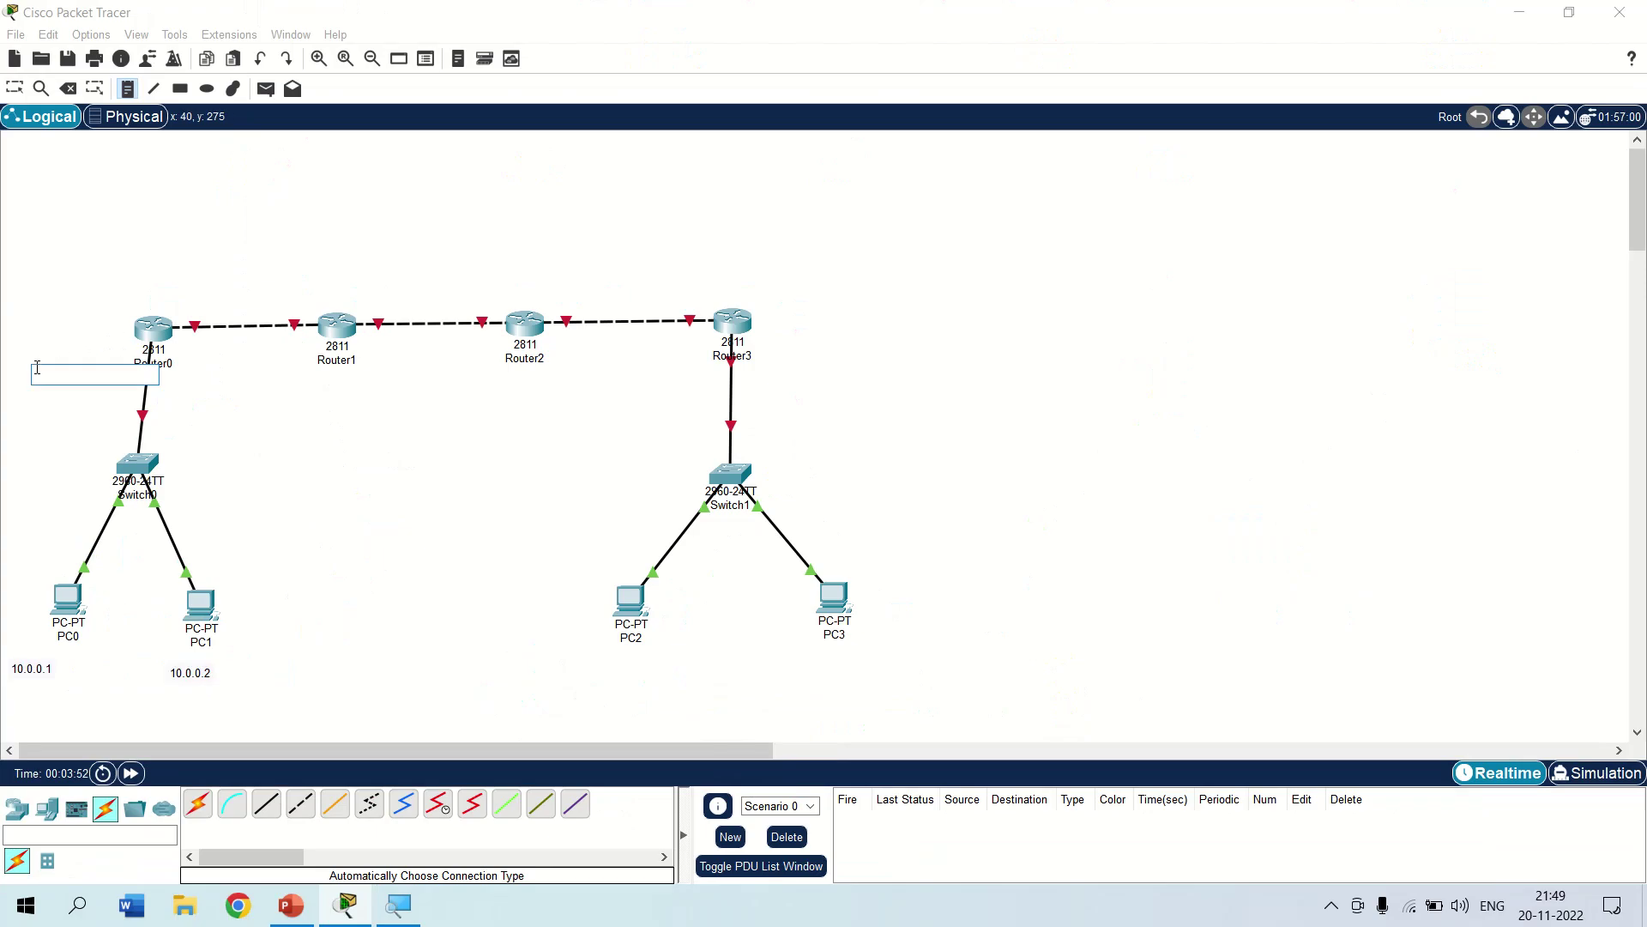
text(10.0.0.3)
click(107, 549)
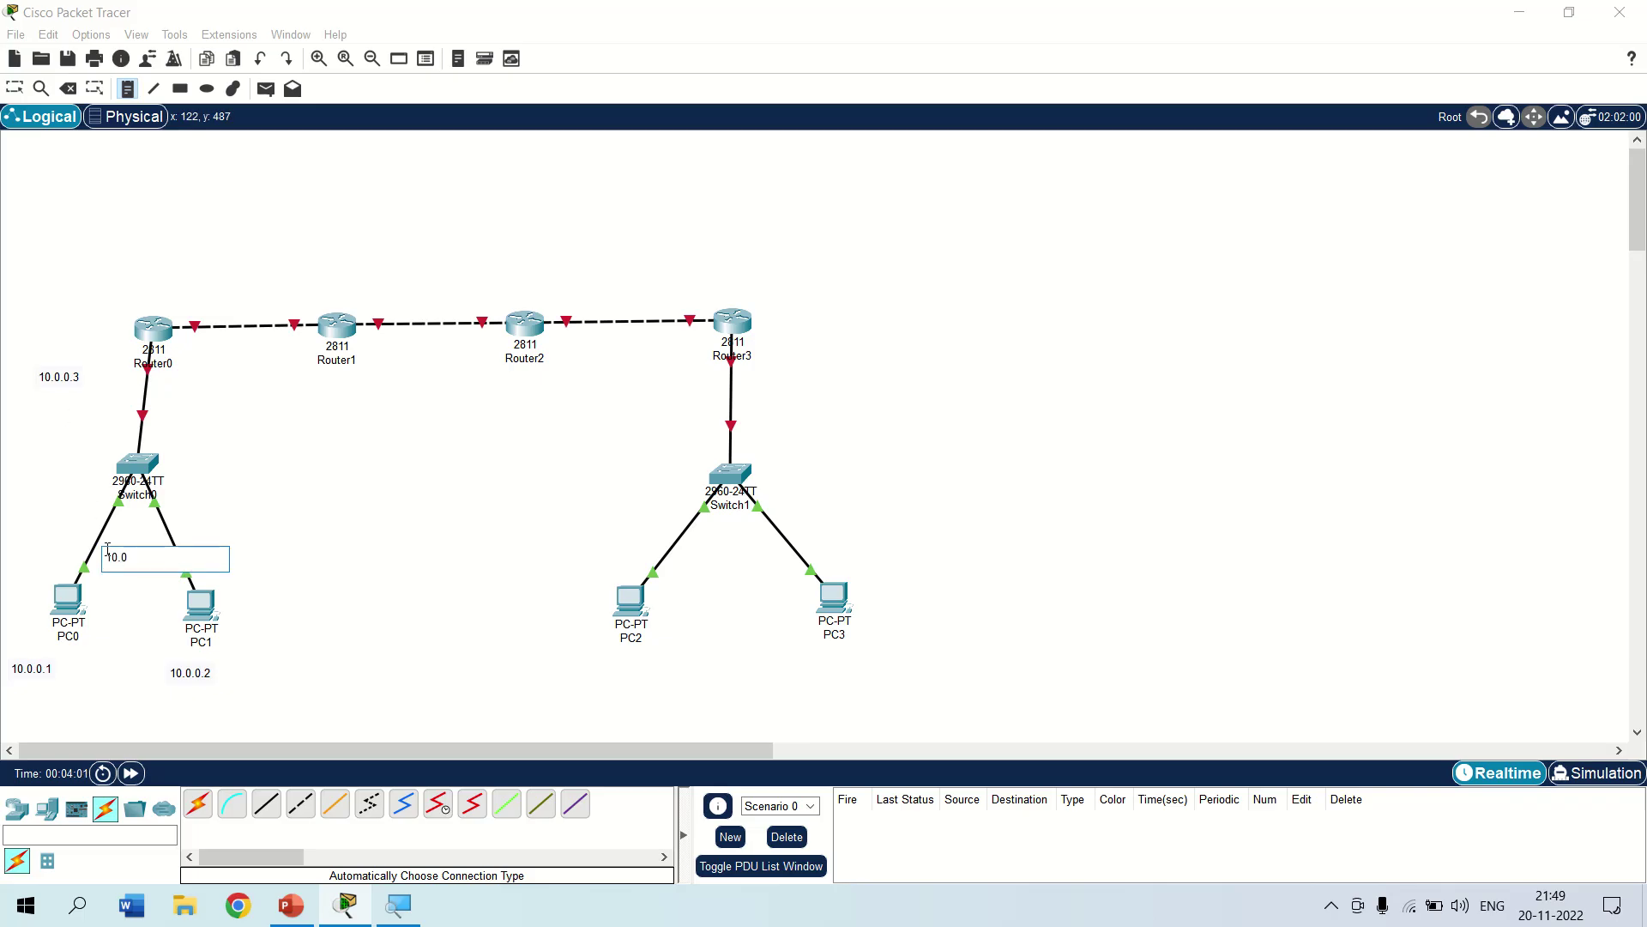
text(10.00.)
key(BackSpace)
key(BackSpace)
Add text notes with the IP addresses 20.0.0.1 below PC2 and 20.0.0.2 below PC3.
click(579, 659)
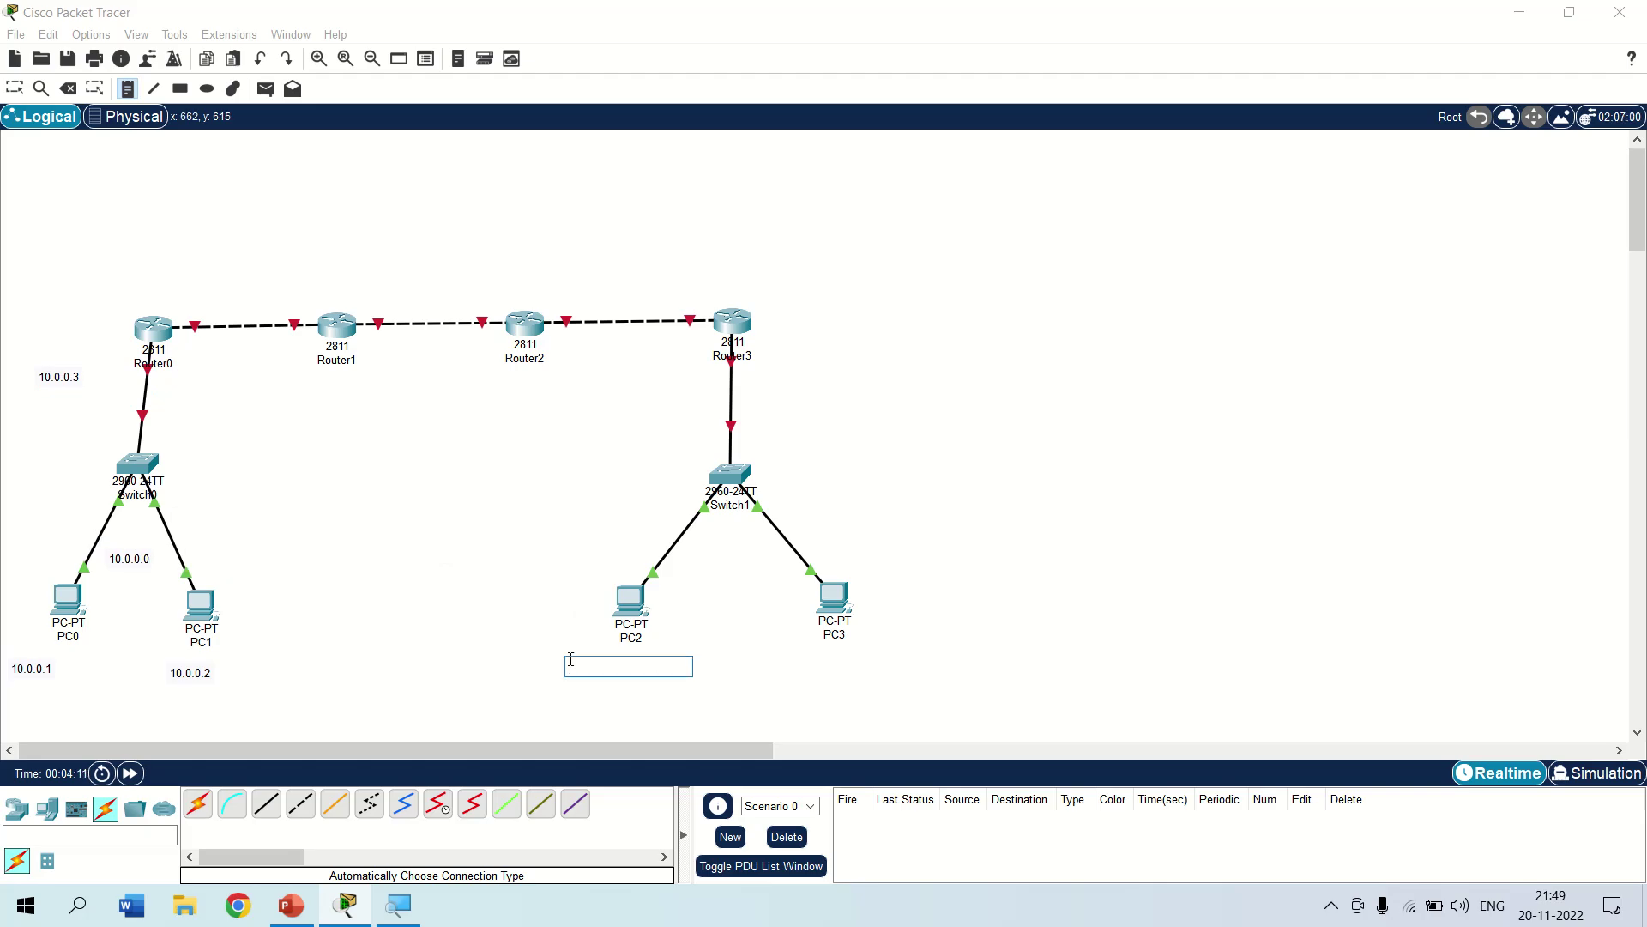
text(20.0.0.1)
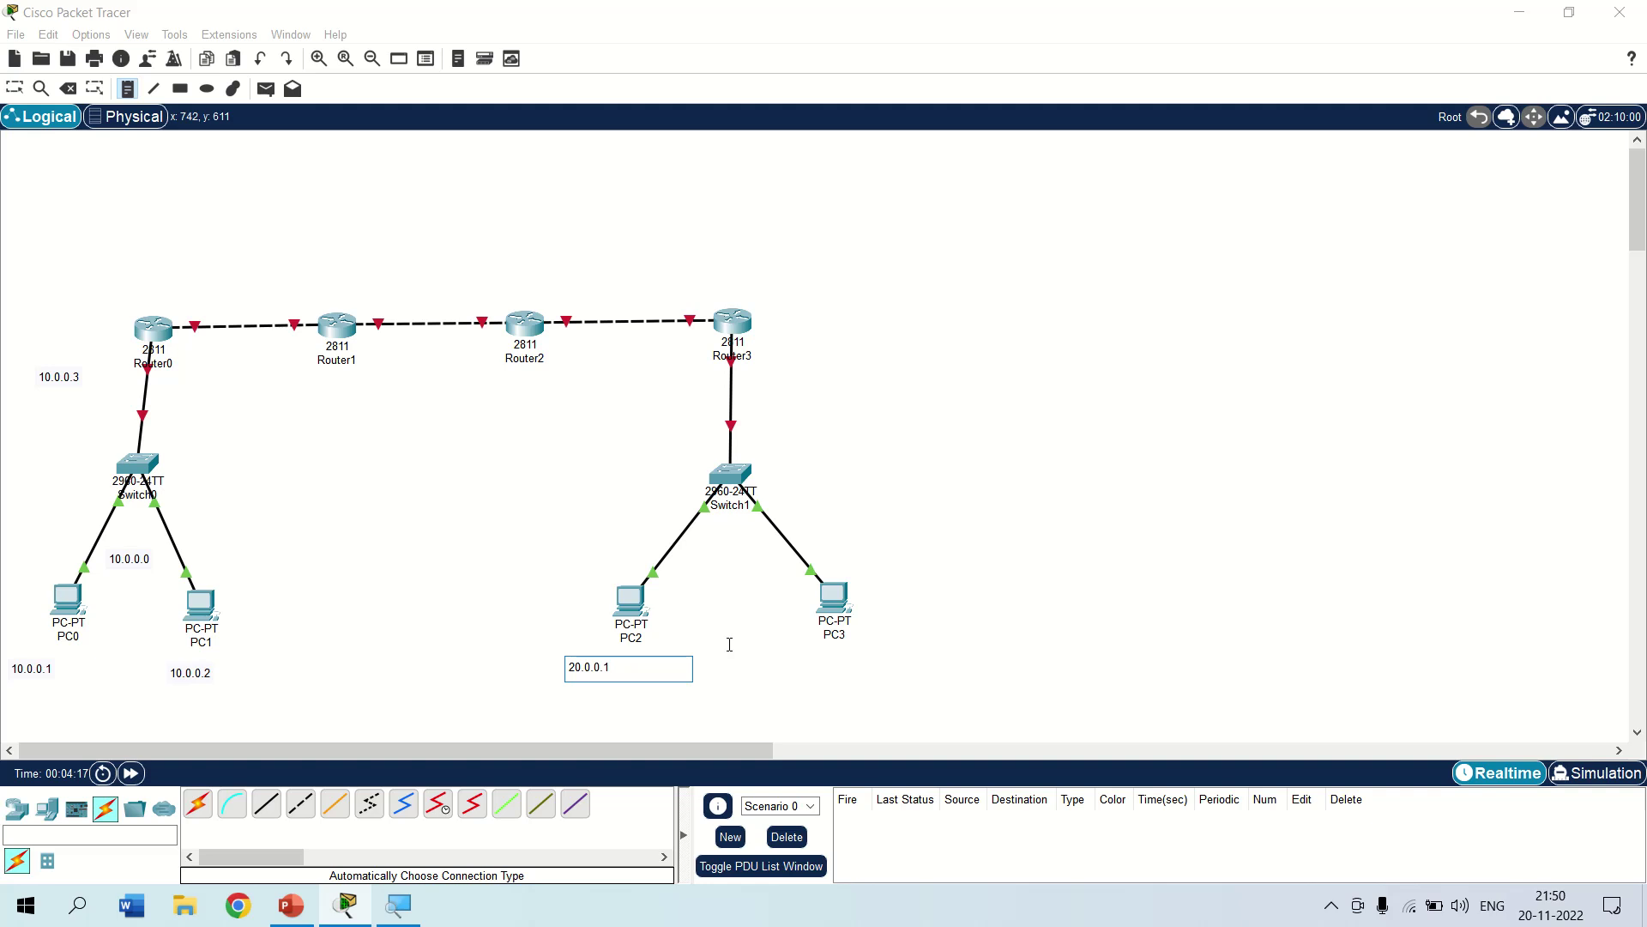
click(822, 658)
text(20.0.0.2)
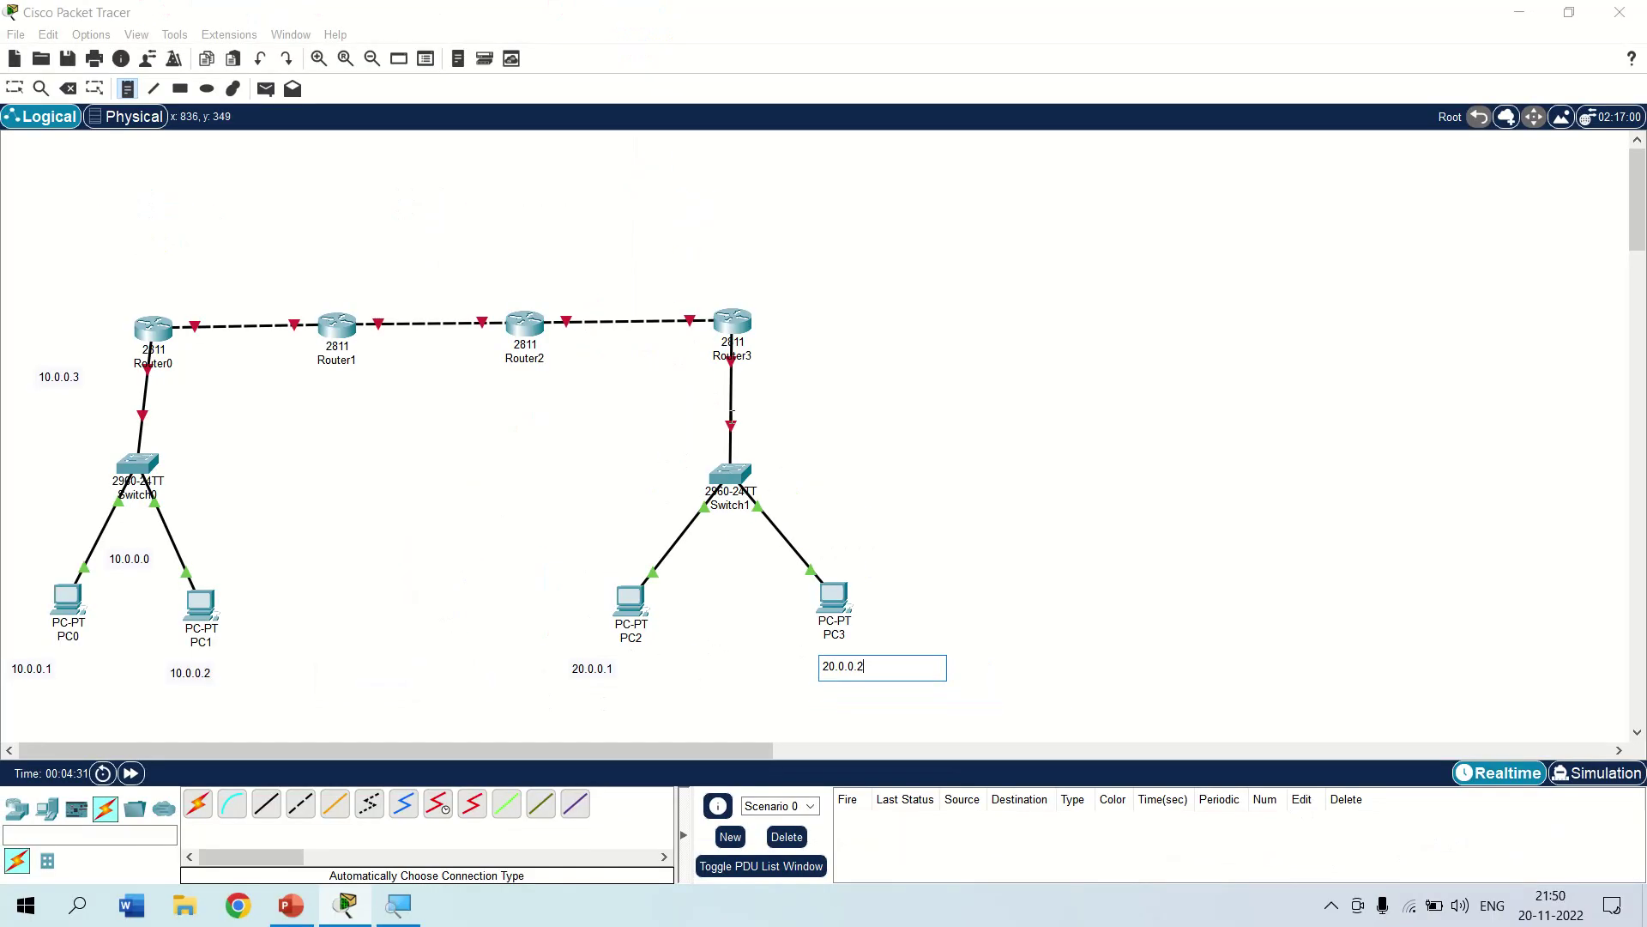
Add text notes with the interface addresses 20.0.0.3 beside Router3 and 60.0.0.1 above Router0.
click(752, 355)
text(20.0.0.3)
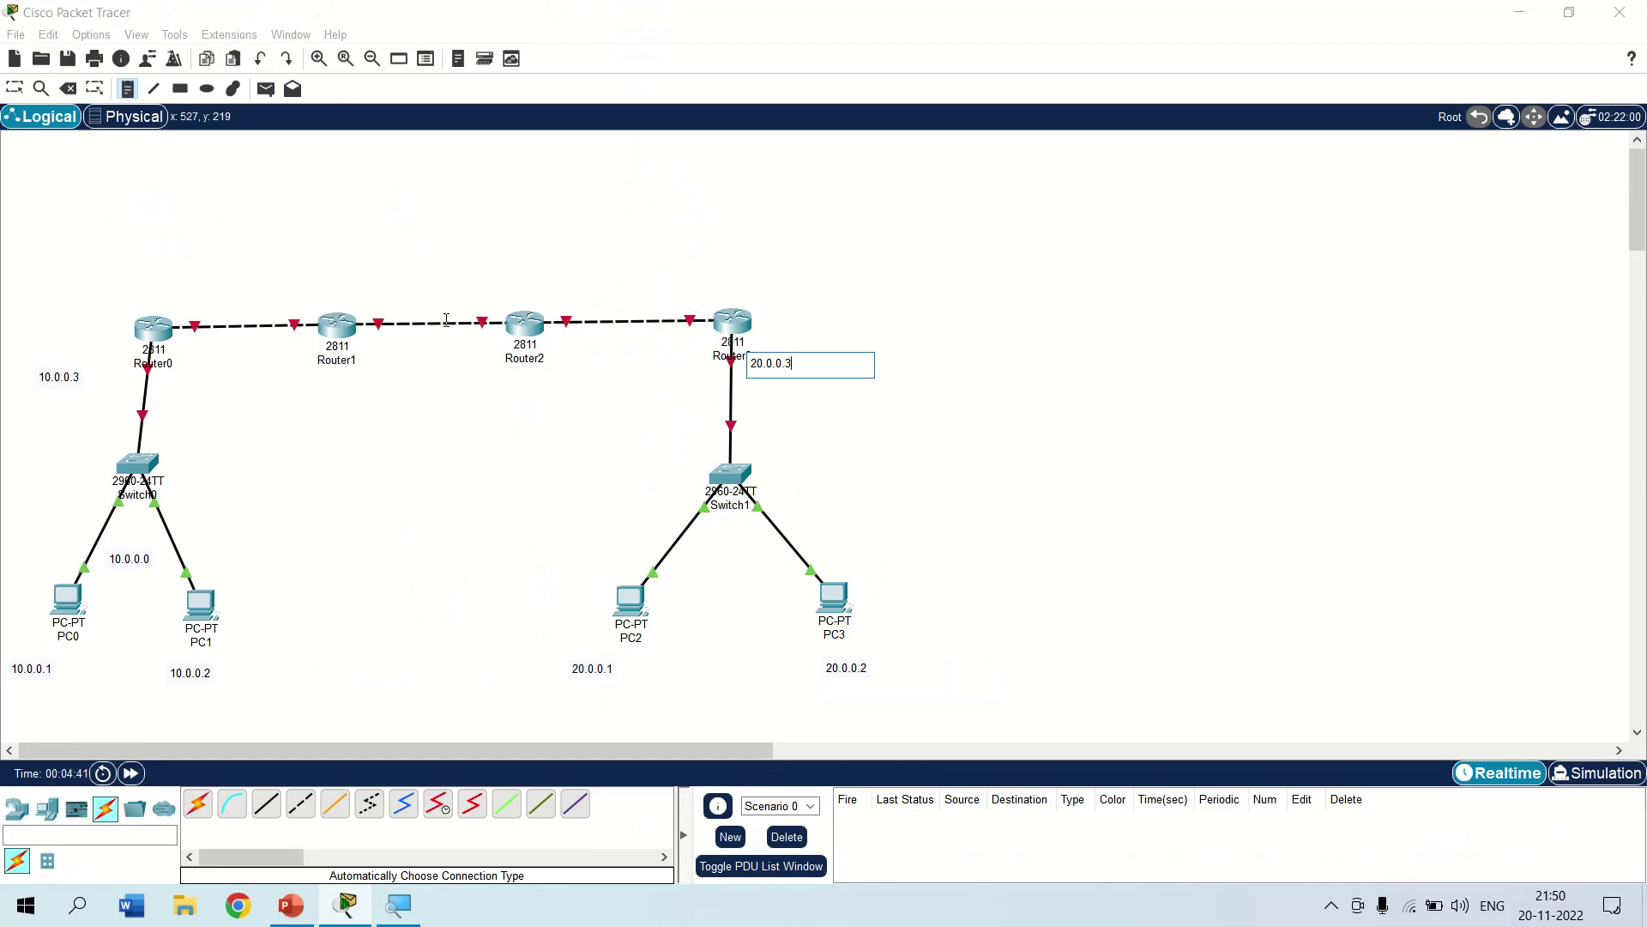
click(150, 297)
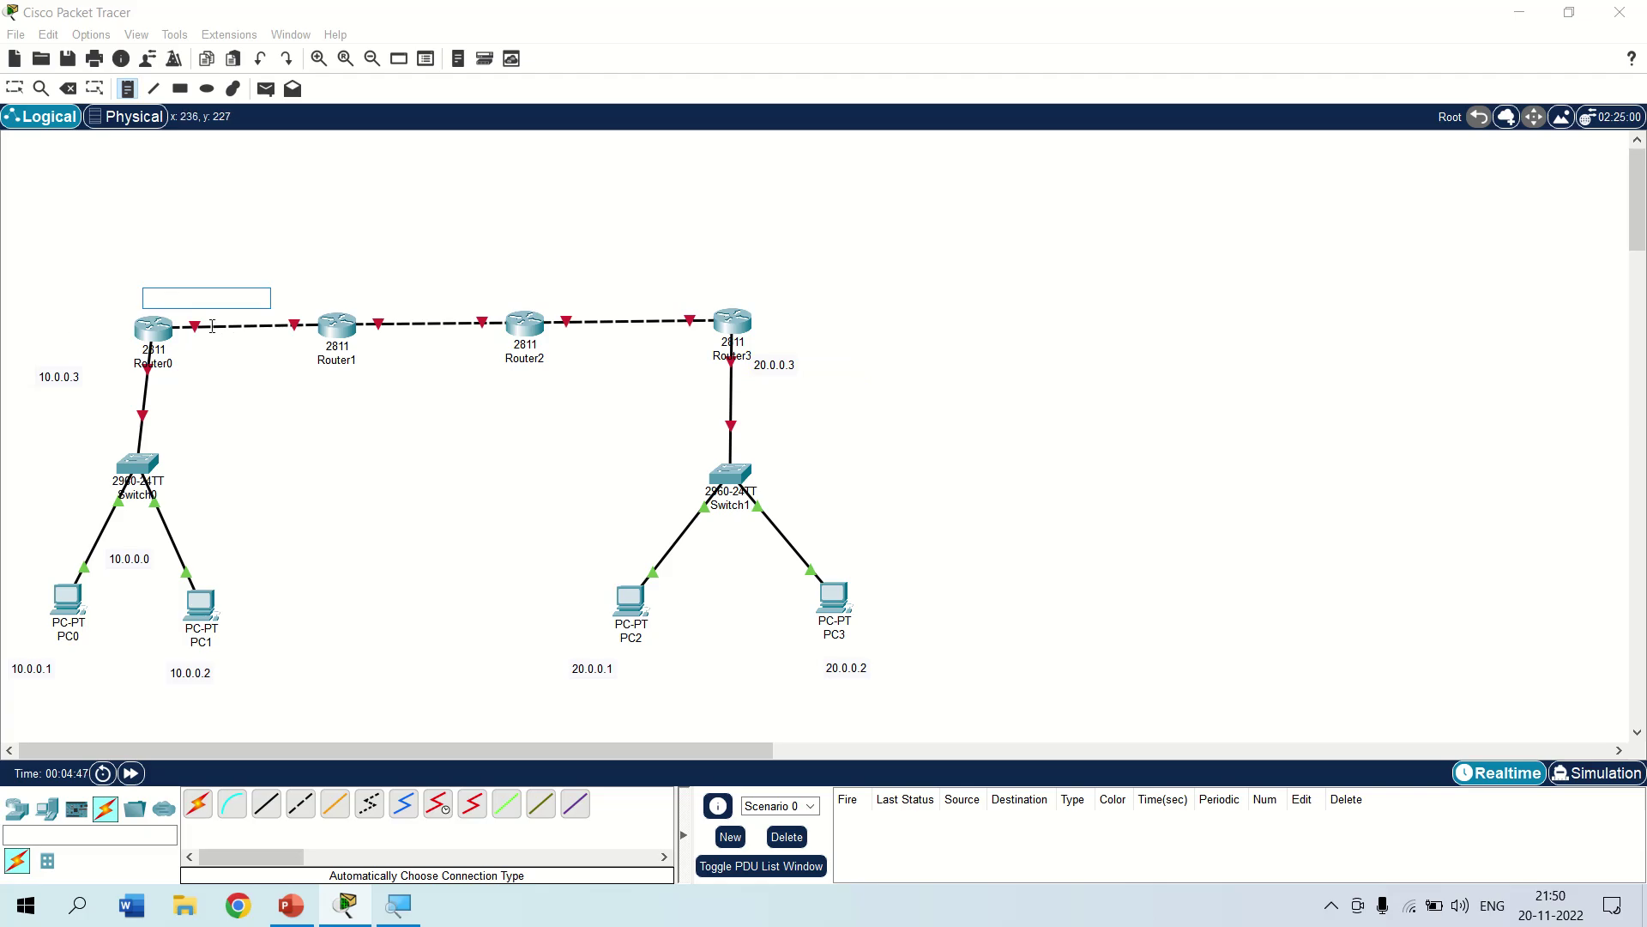
text(60.0.0.1)
Add a text note with the network address 20.0.0.0 between PC2 and PC3 under Switch1.
click(686, 563)
text(20.0..0)
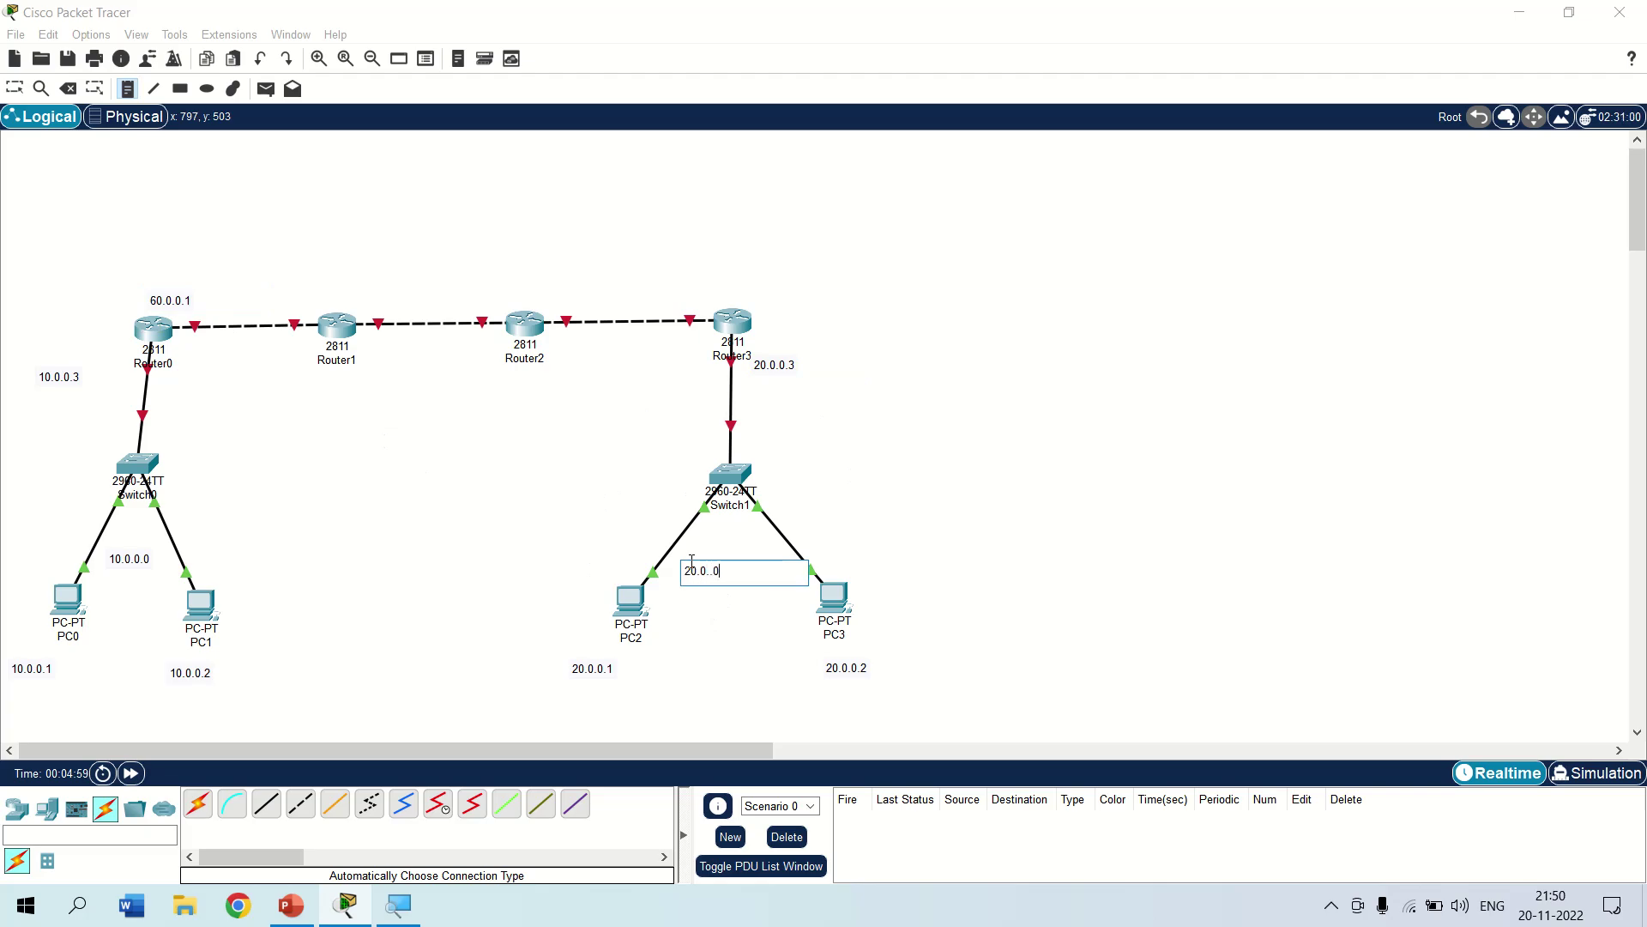
key(BackSpace)
key(BackSpace)
text(0)
Add text notes reading 60.0.0.2 at Router1's end of the Router0 link and 60.0.0.0 below that link.
click(289, 300)
text(60)
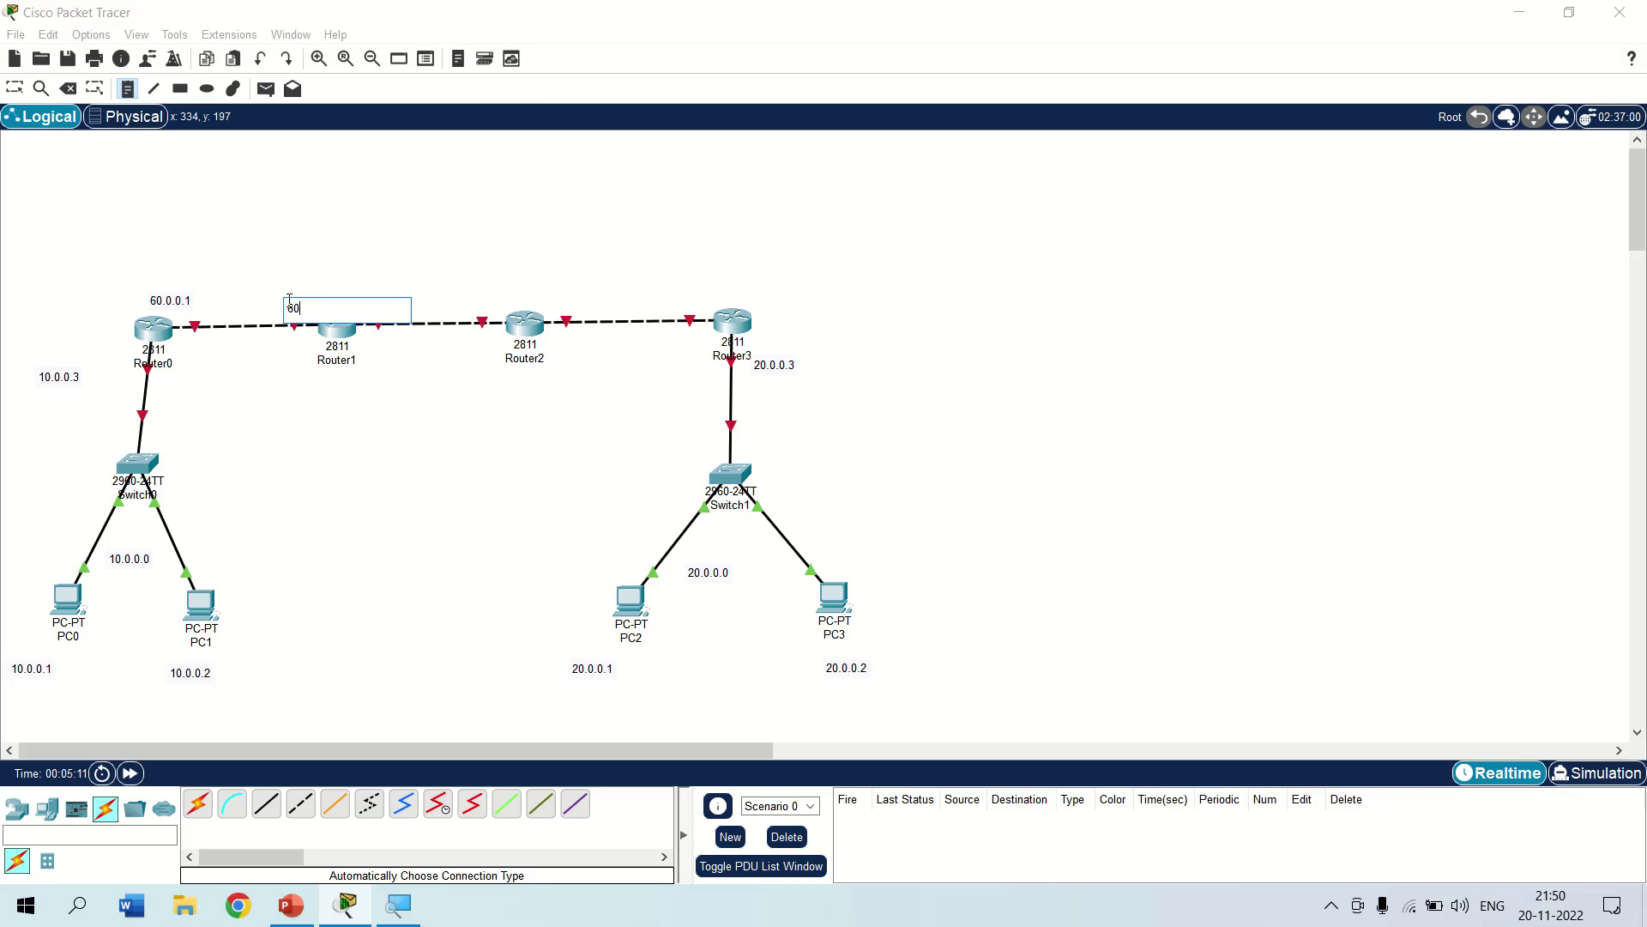
text(.0.0.)
click(190, 356)
text(8)
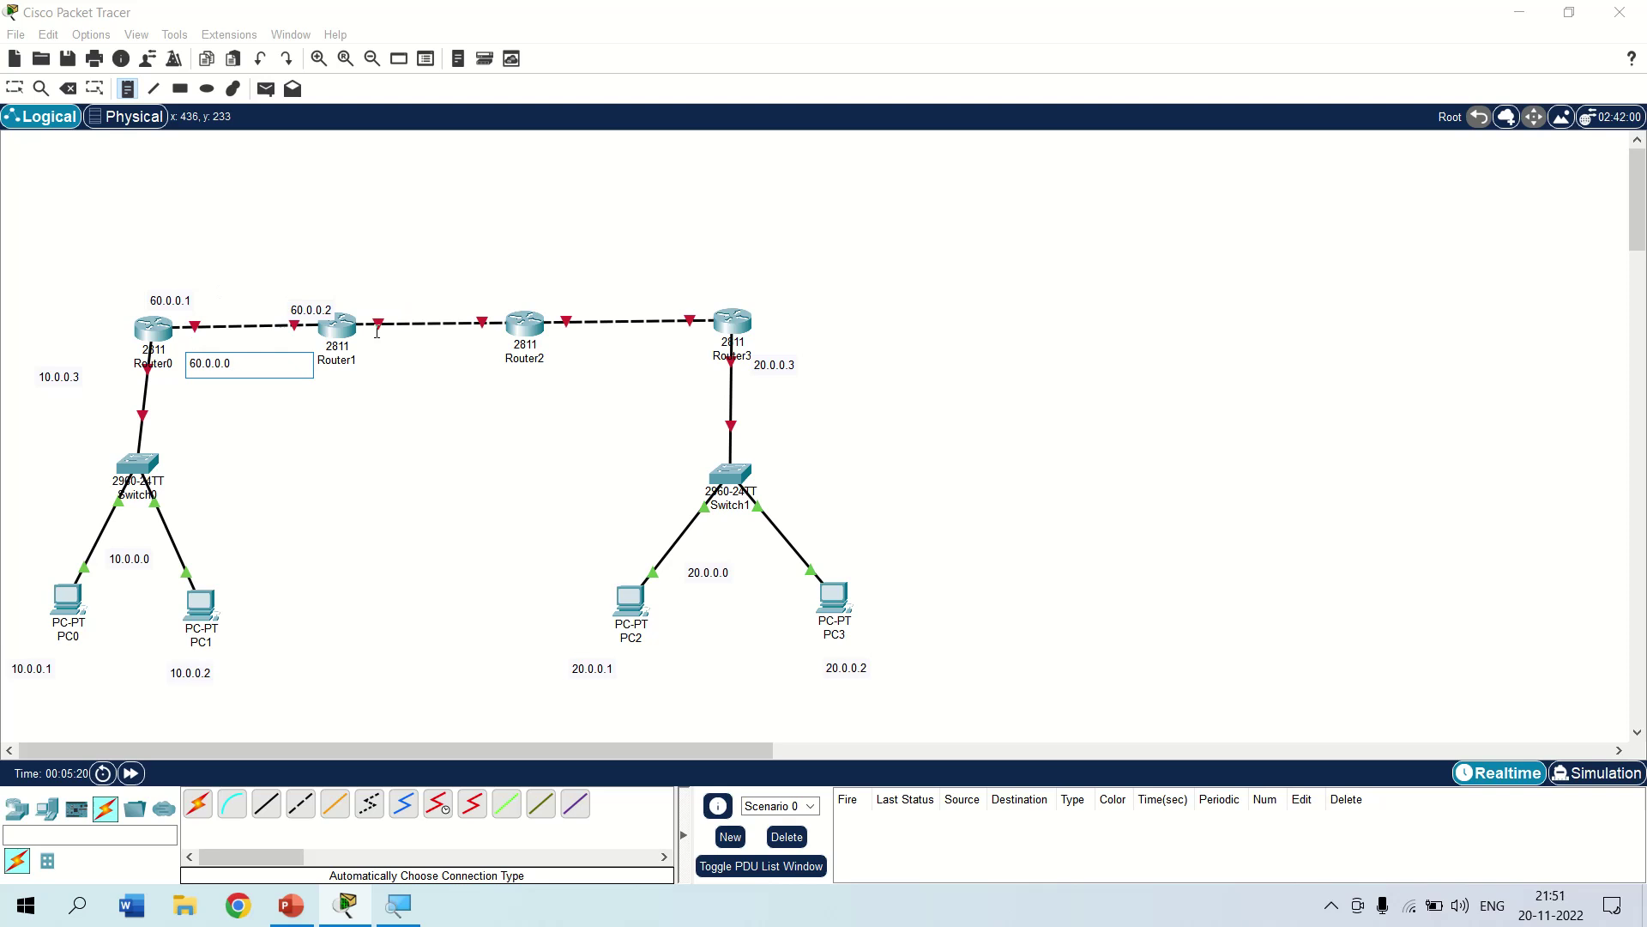
Label the ends of the Router1–Router2 link with notes 70.0.0.1 at Router1 and 70.0.0.2 at Router2.
click(365, 302)
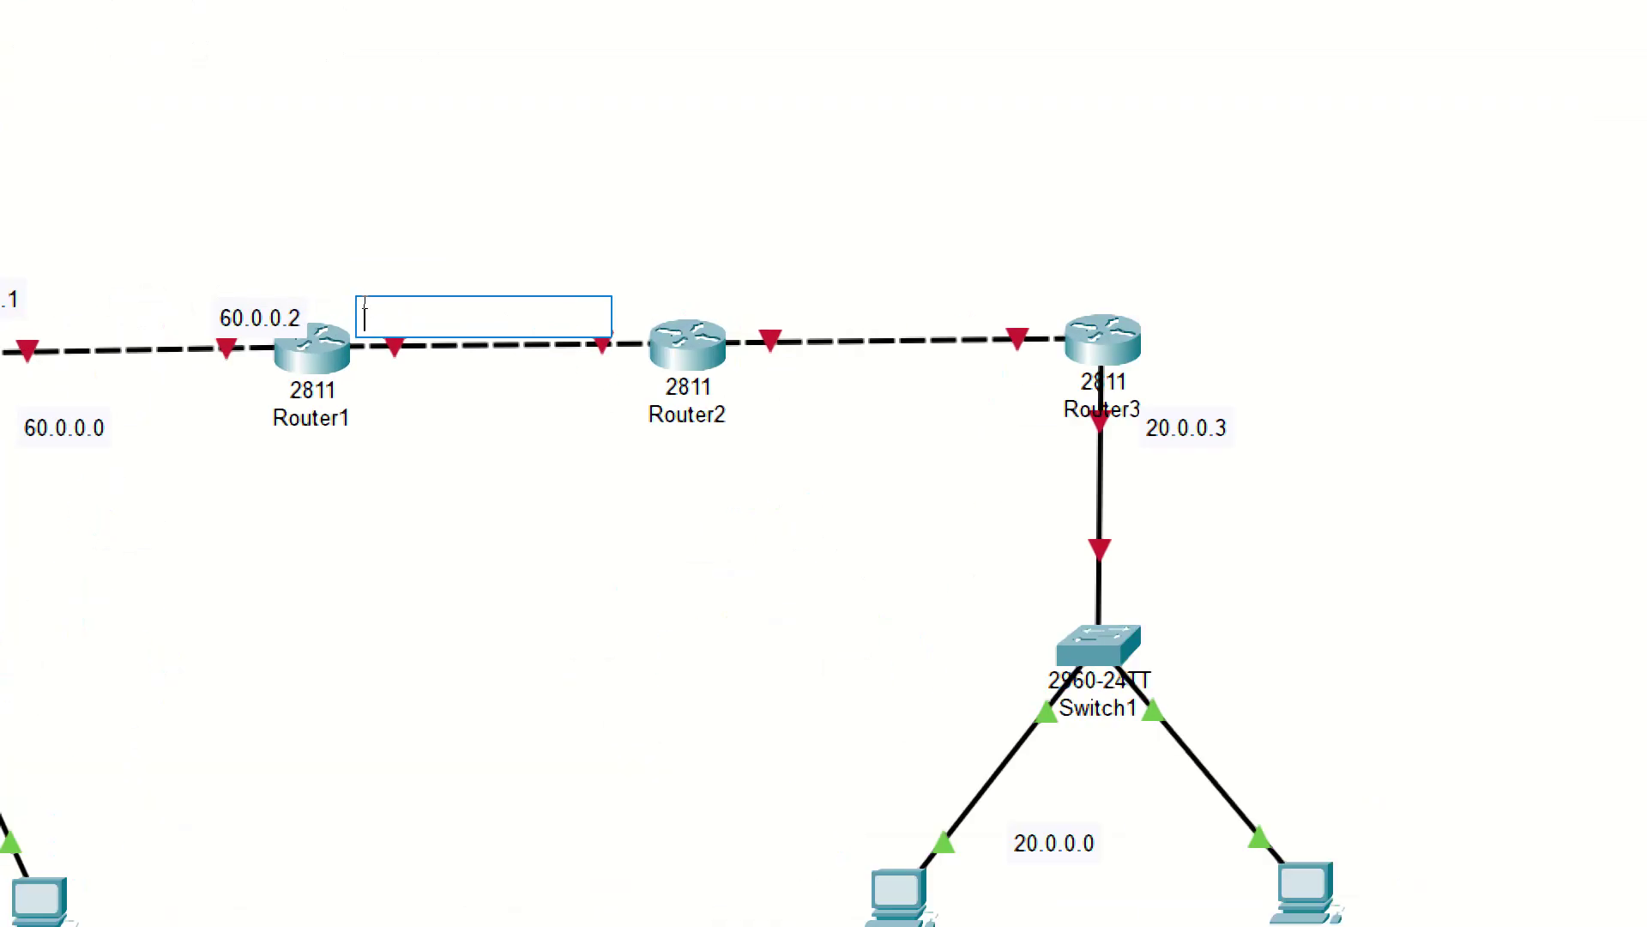
text(70.0.)
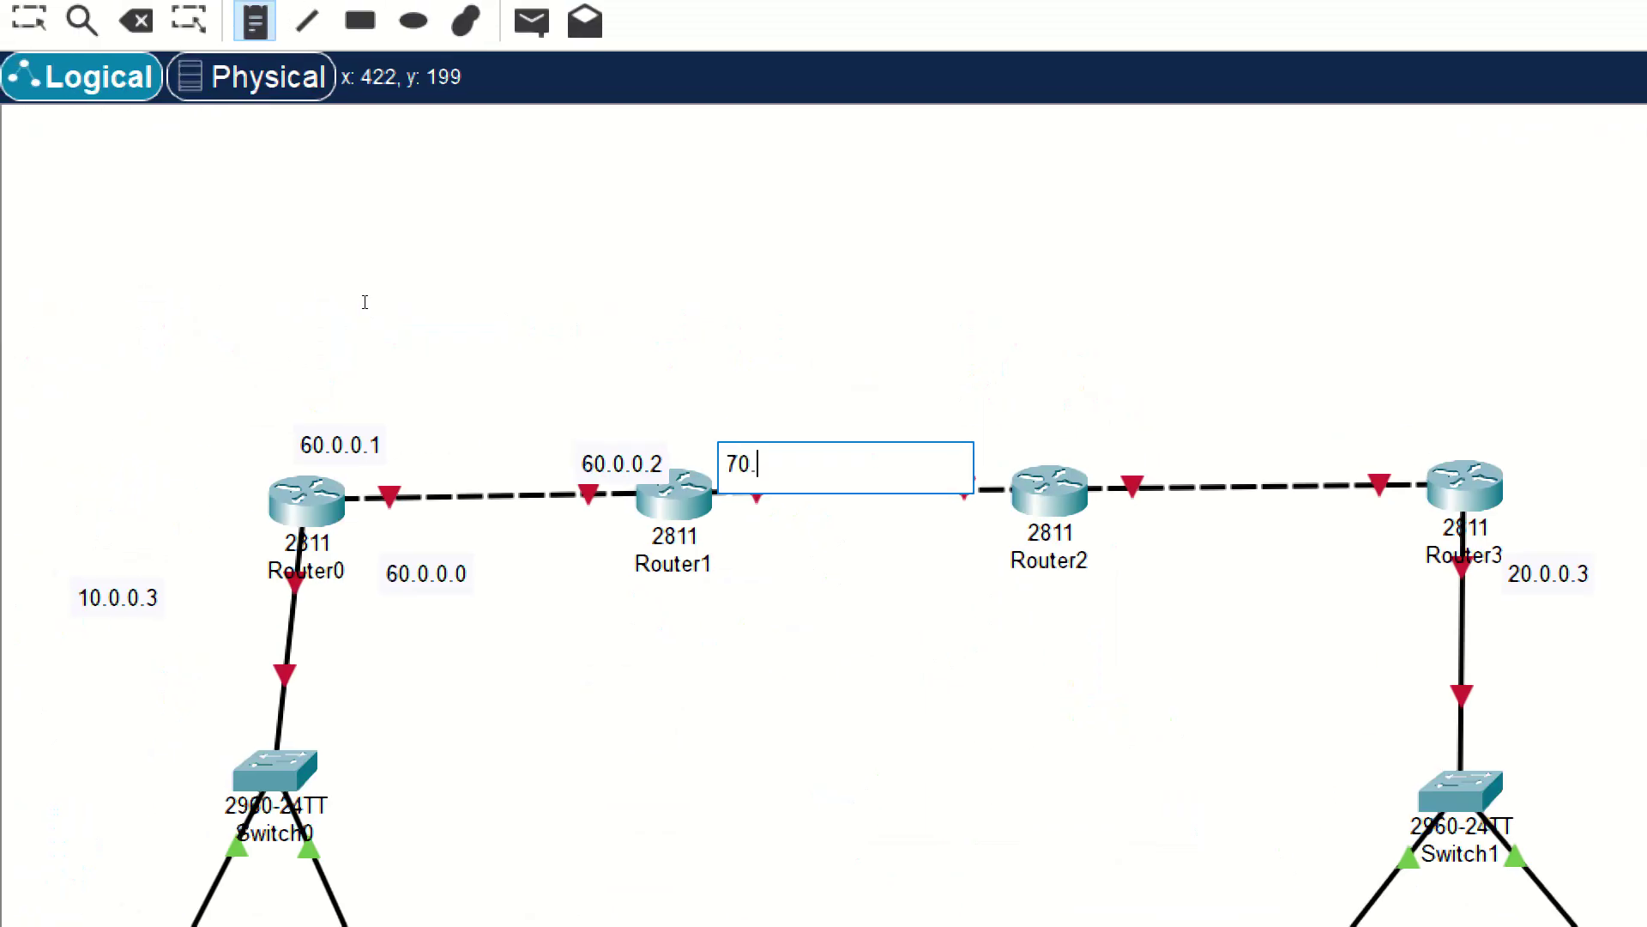
text(0.1)
click(923, 413)
text(70.0)
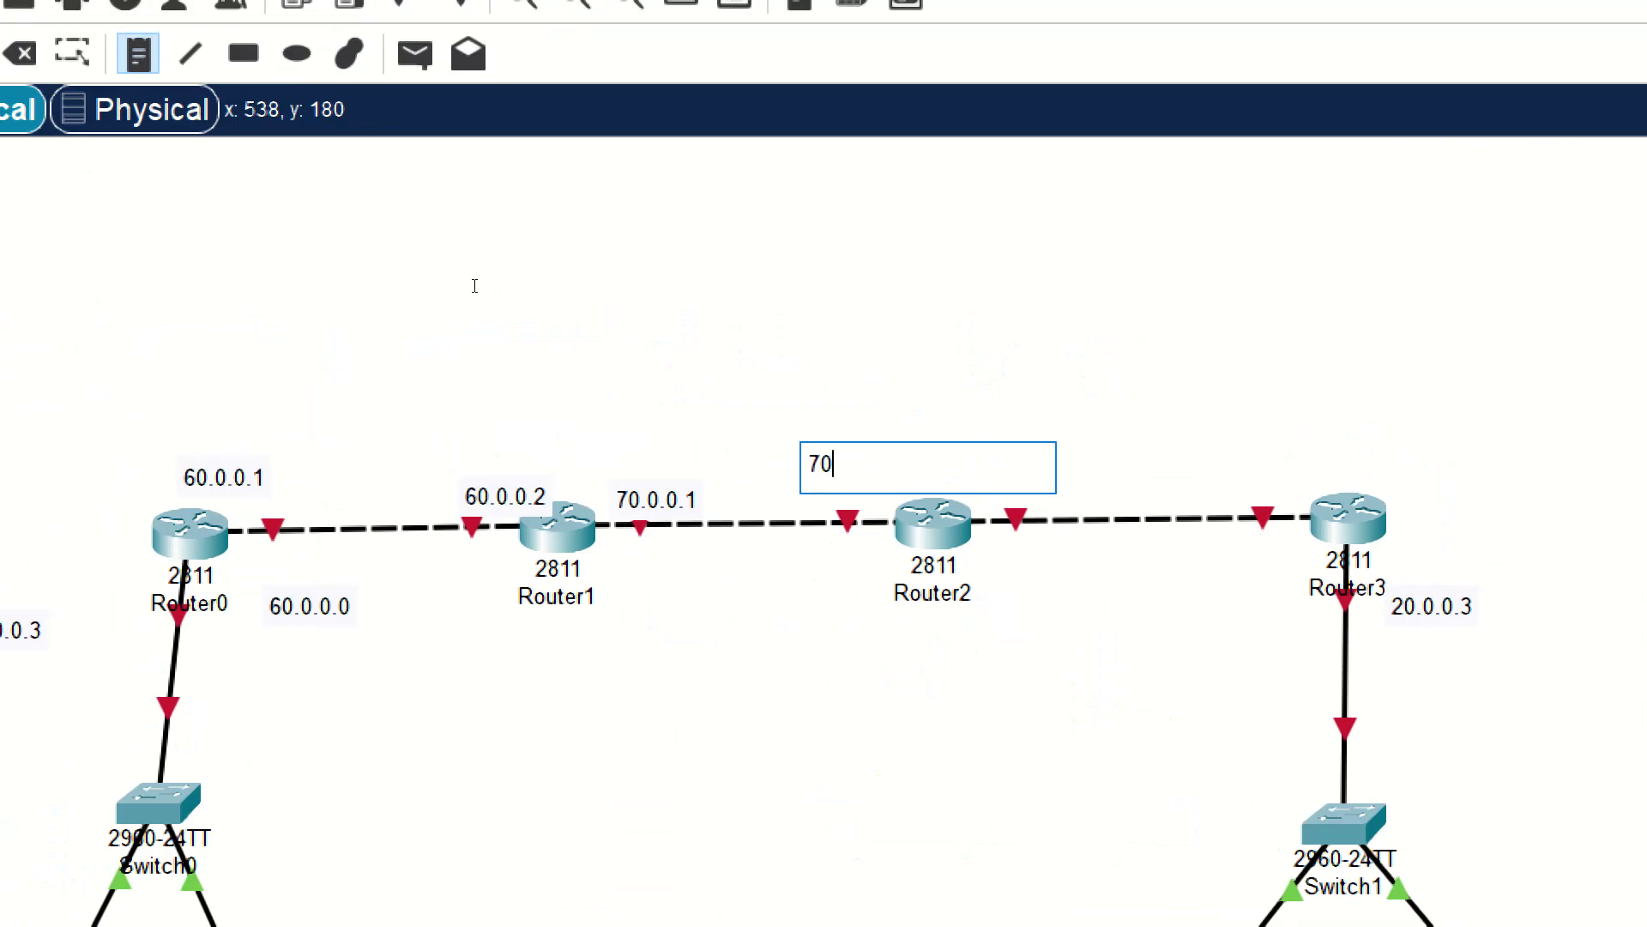
text(.0.2)
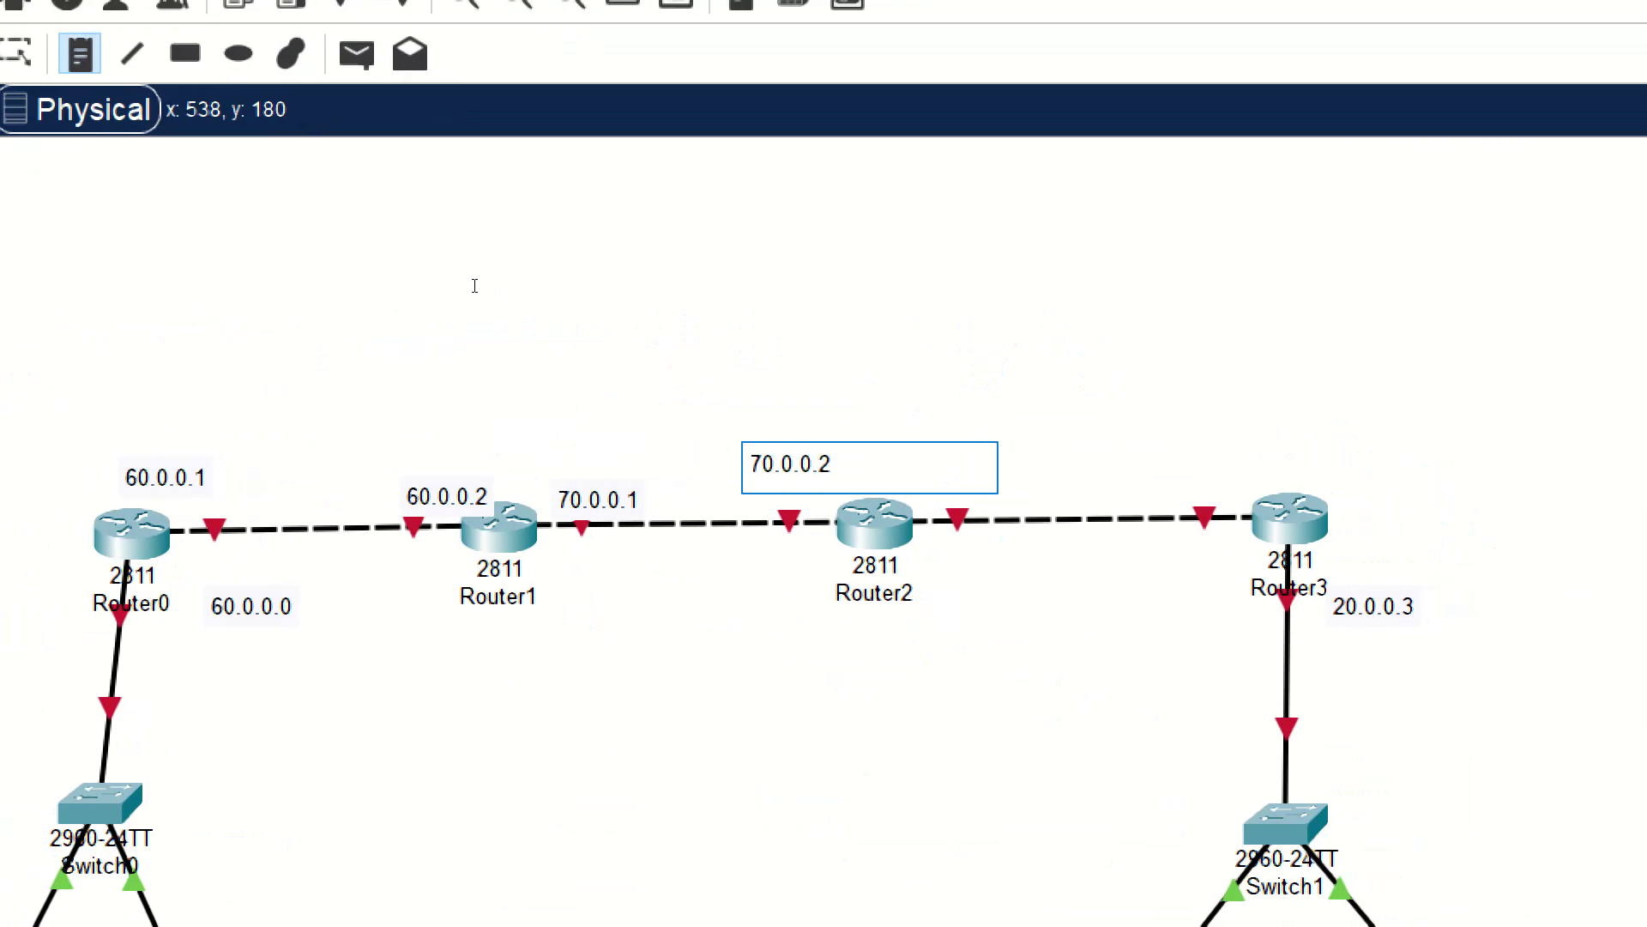
Add a text note with the network address 70.0.0.0 below the link between Router1 and Router2.
click(384, 354)
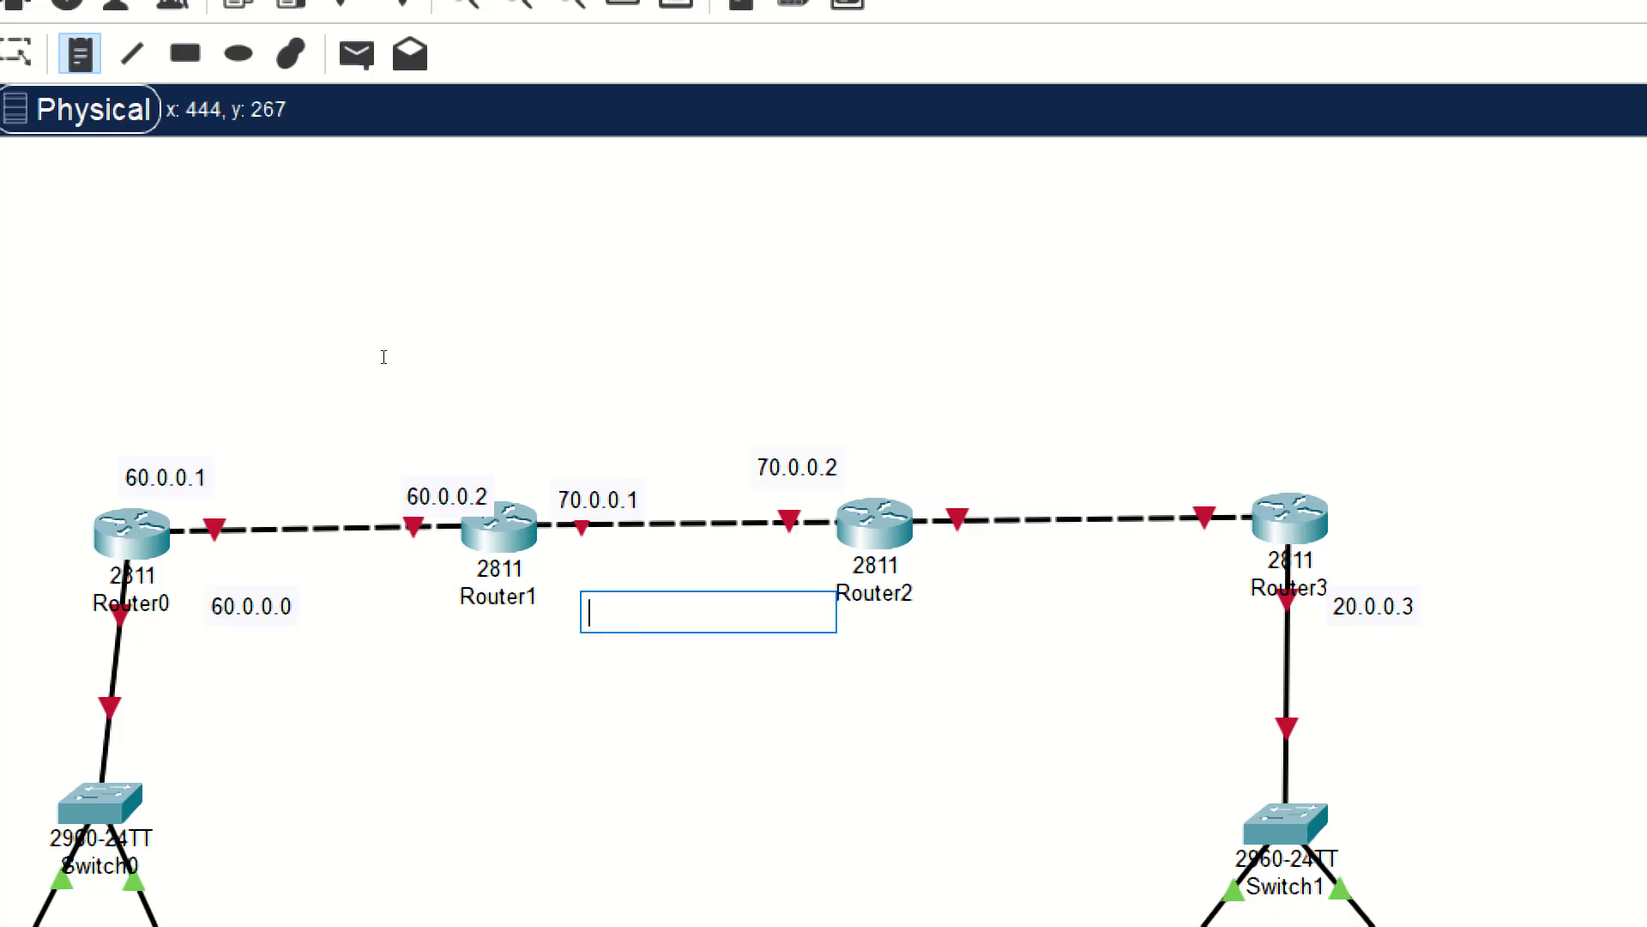
text(70.0.)
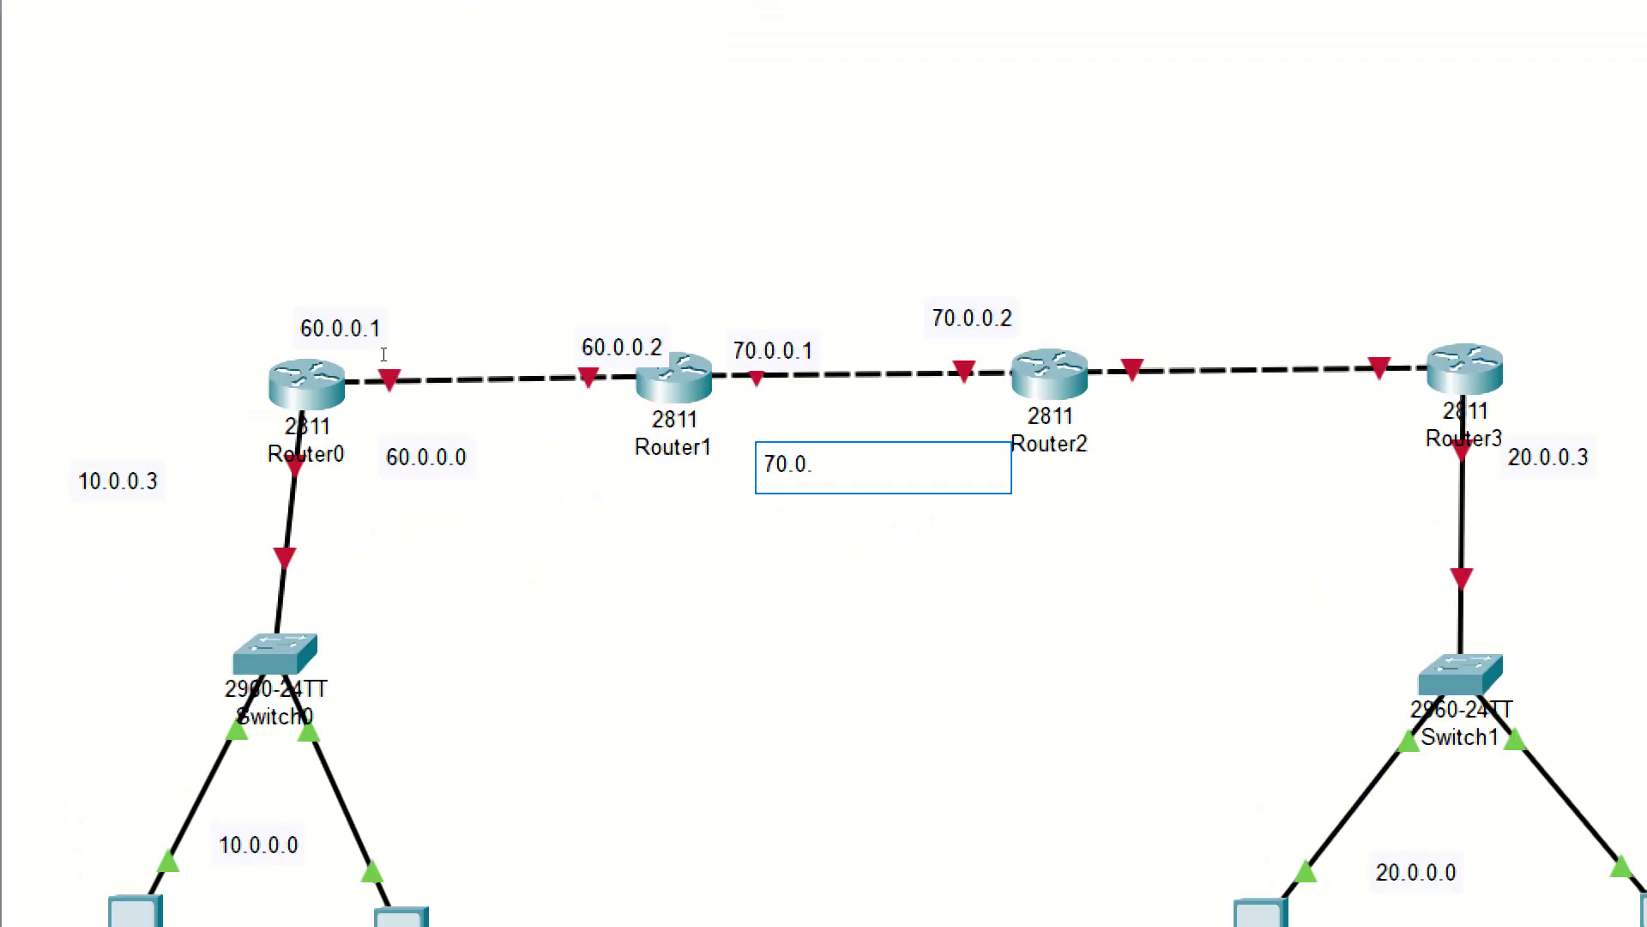
text(0.0)
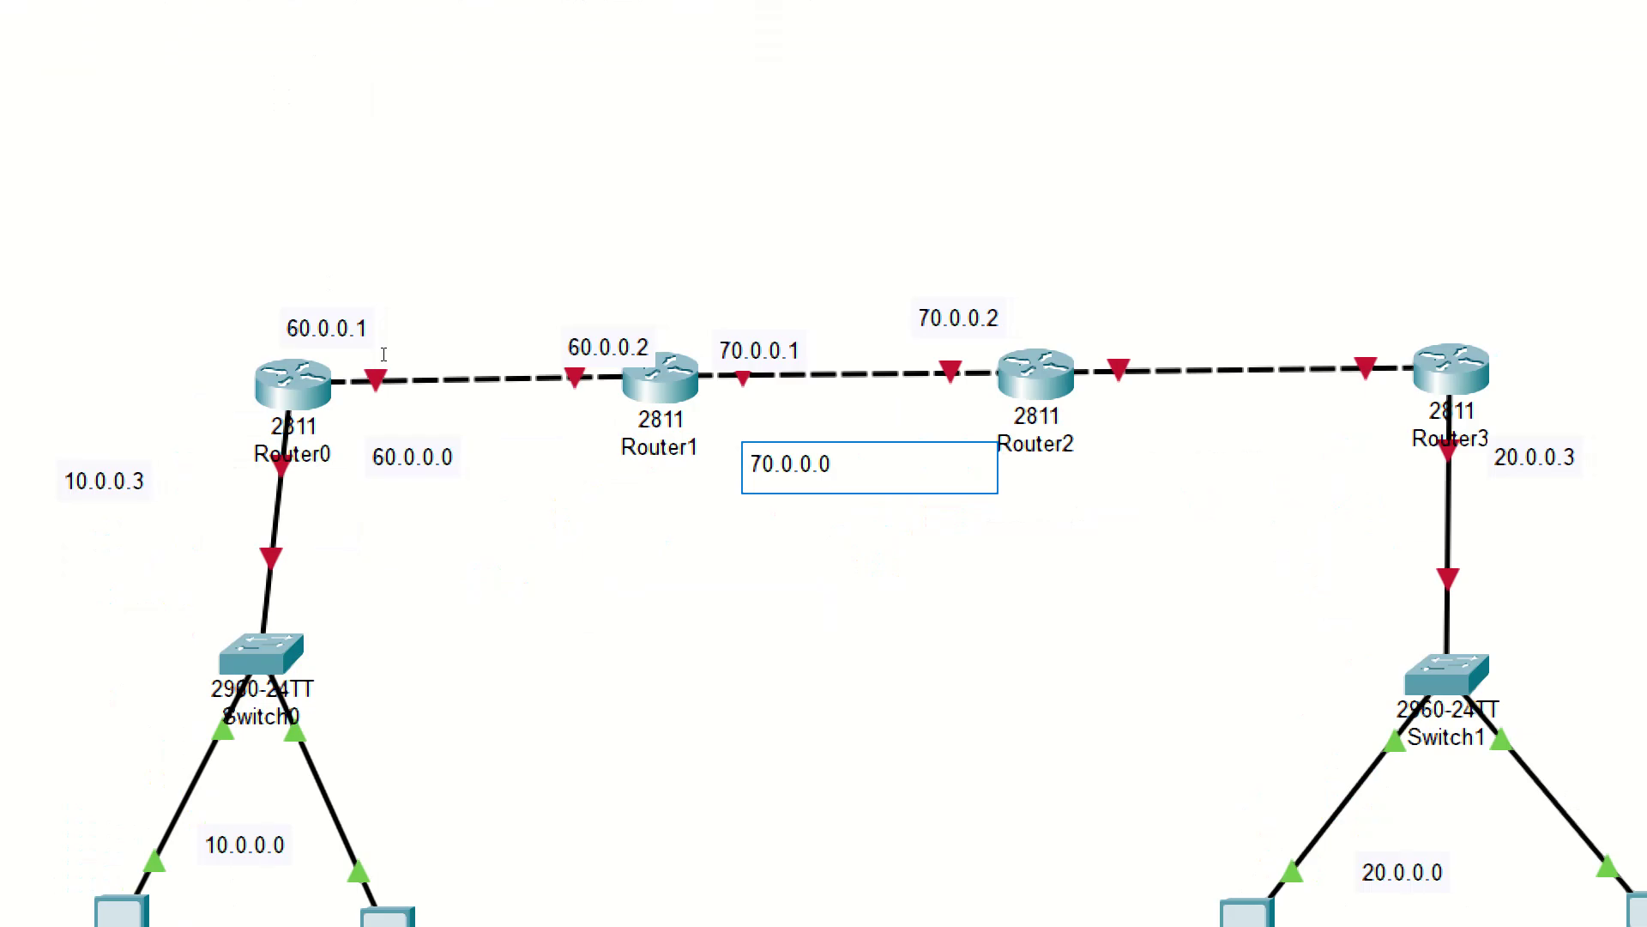
Label the ends of the Router2–Router3 link with notes 80.0.0.1 at Router2 and 80.0.0.2 at Router3.
click(1057, 300)
text(80.0.)
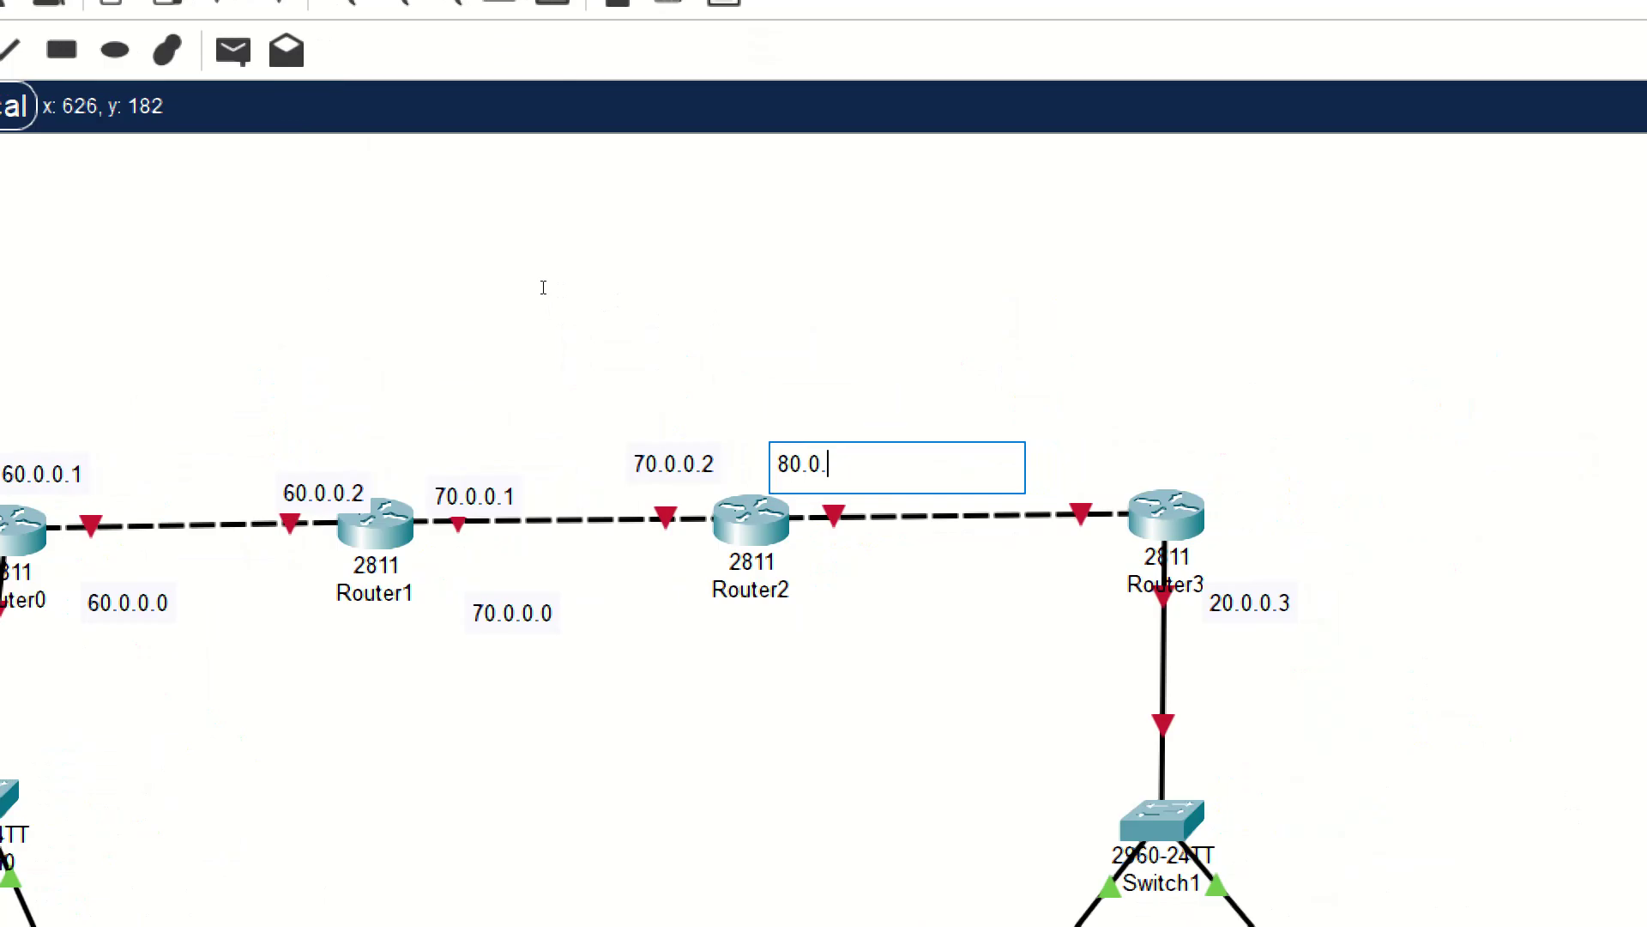
text(0.1)
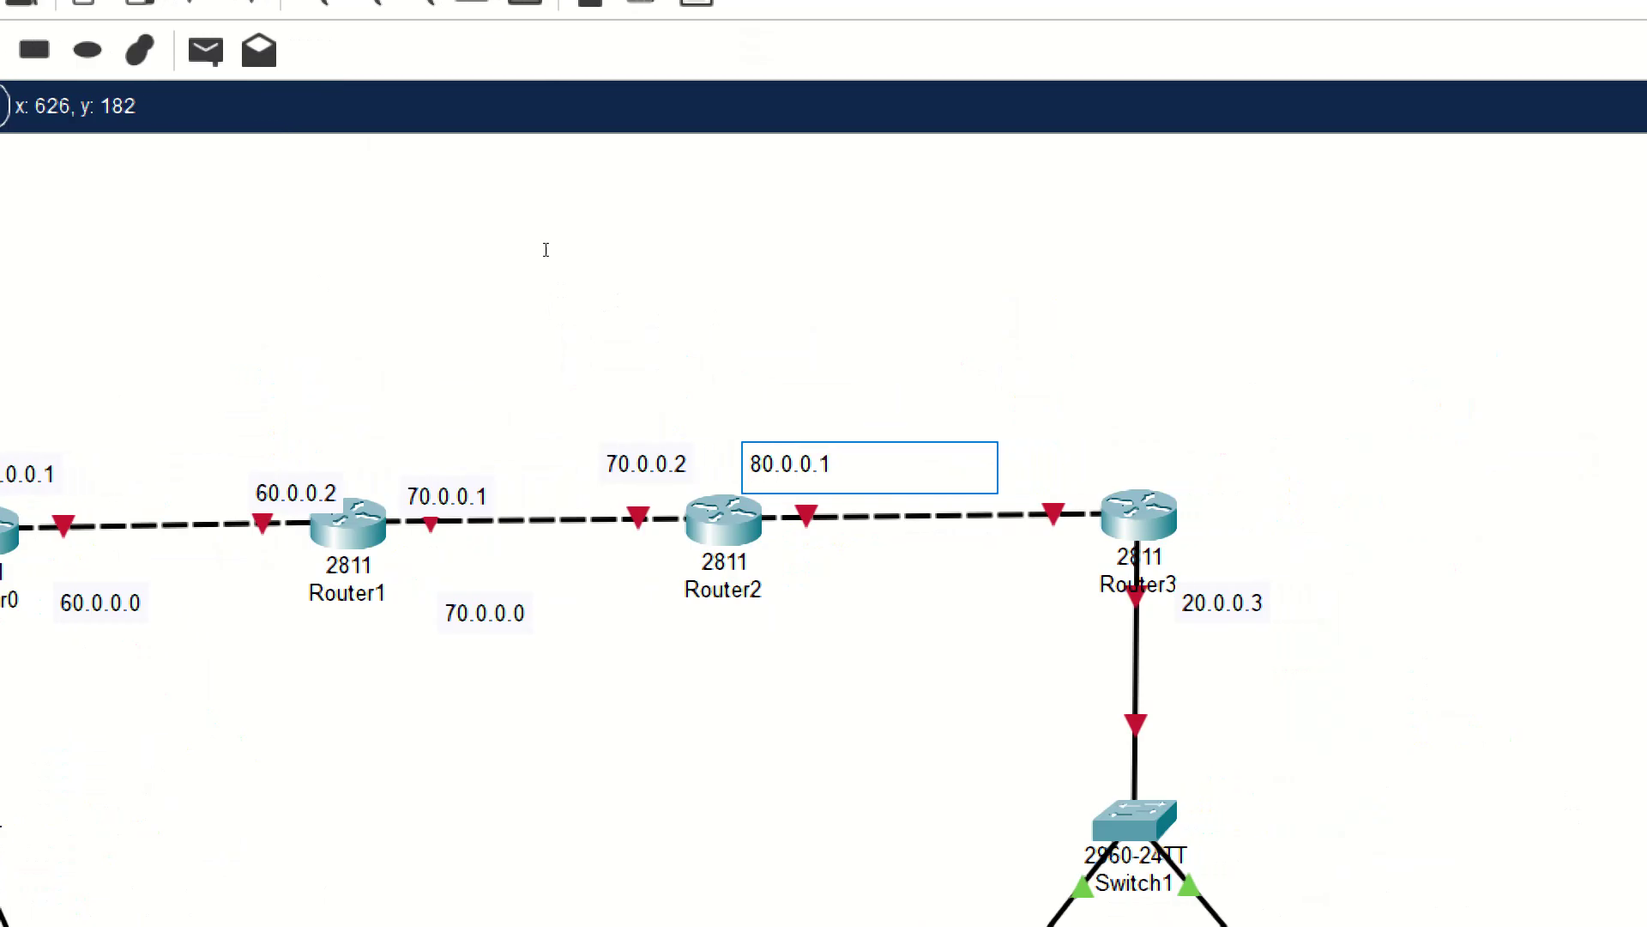
click(677, 287)
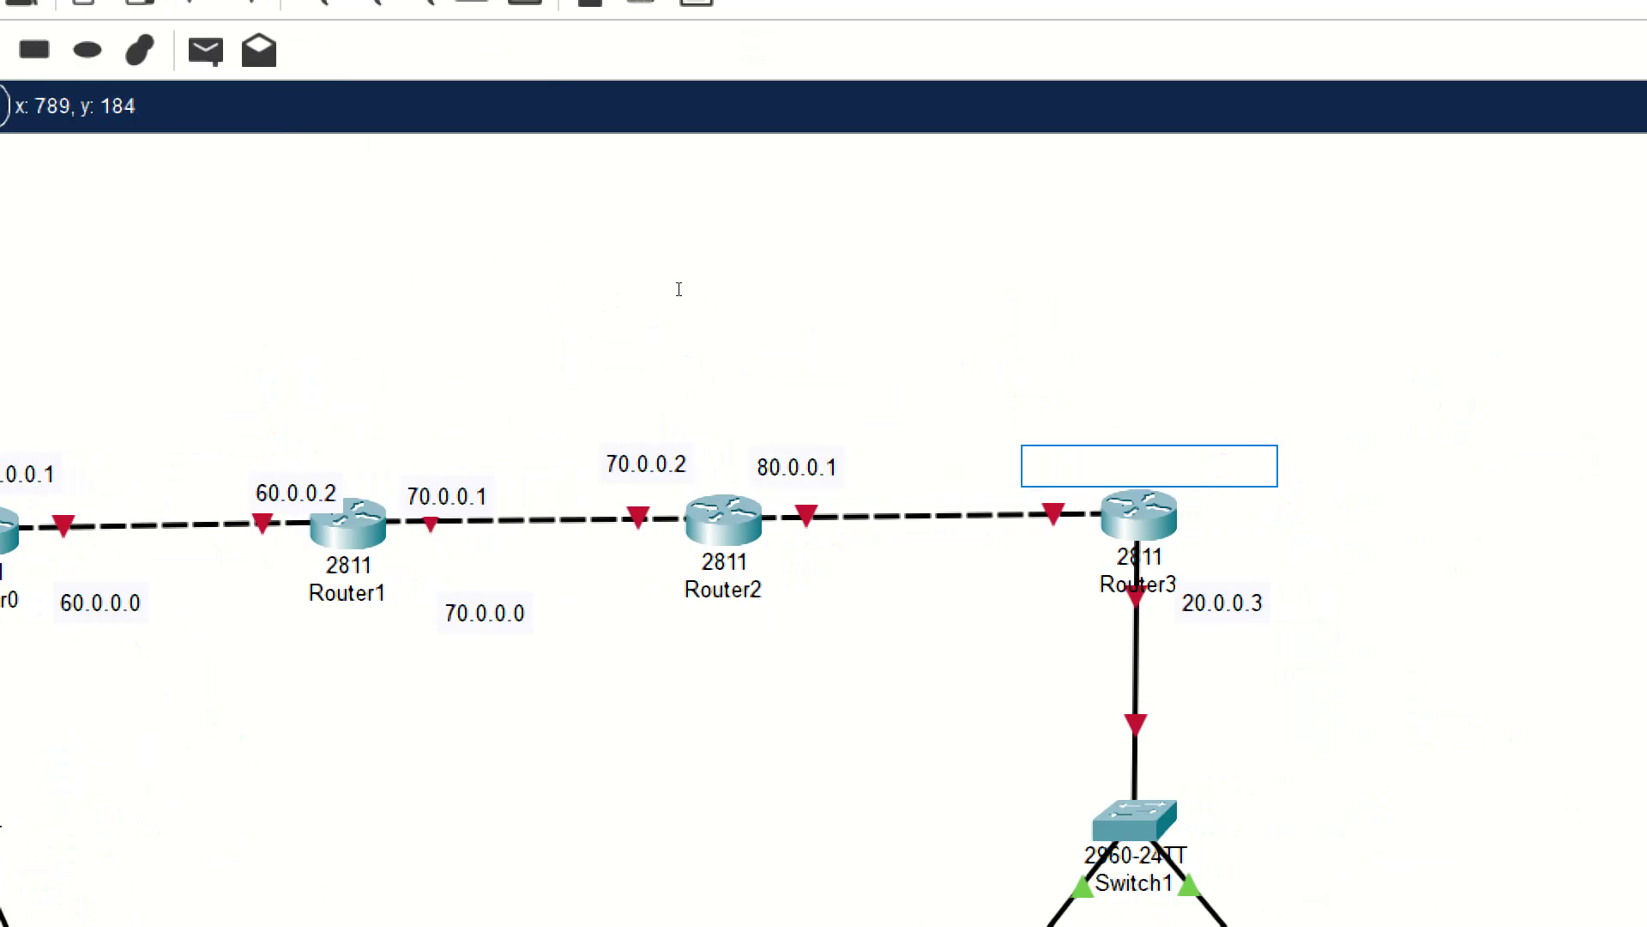
text(80.0.)
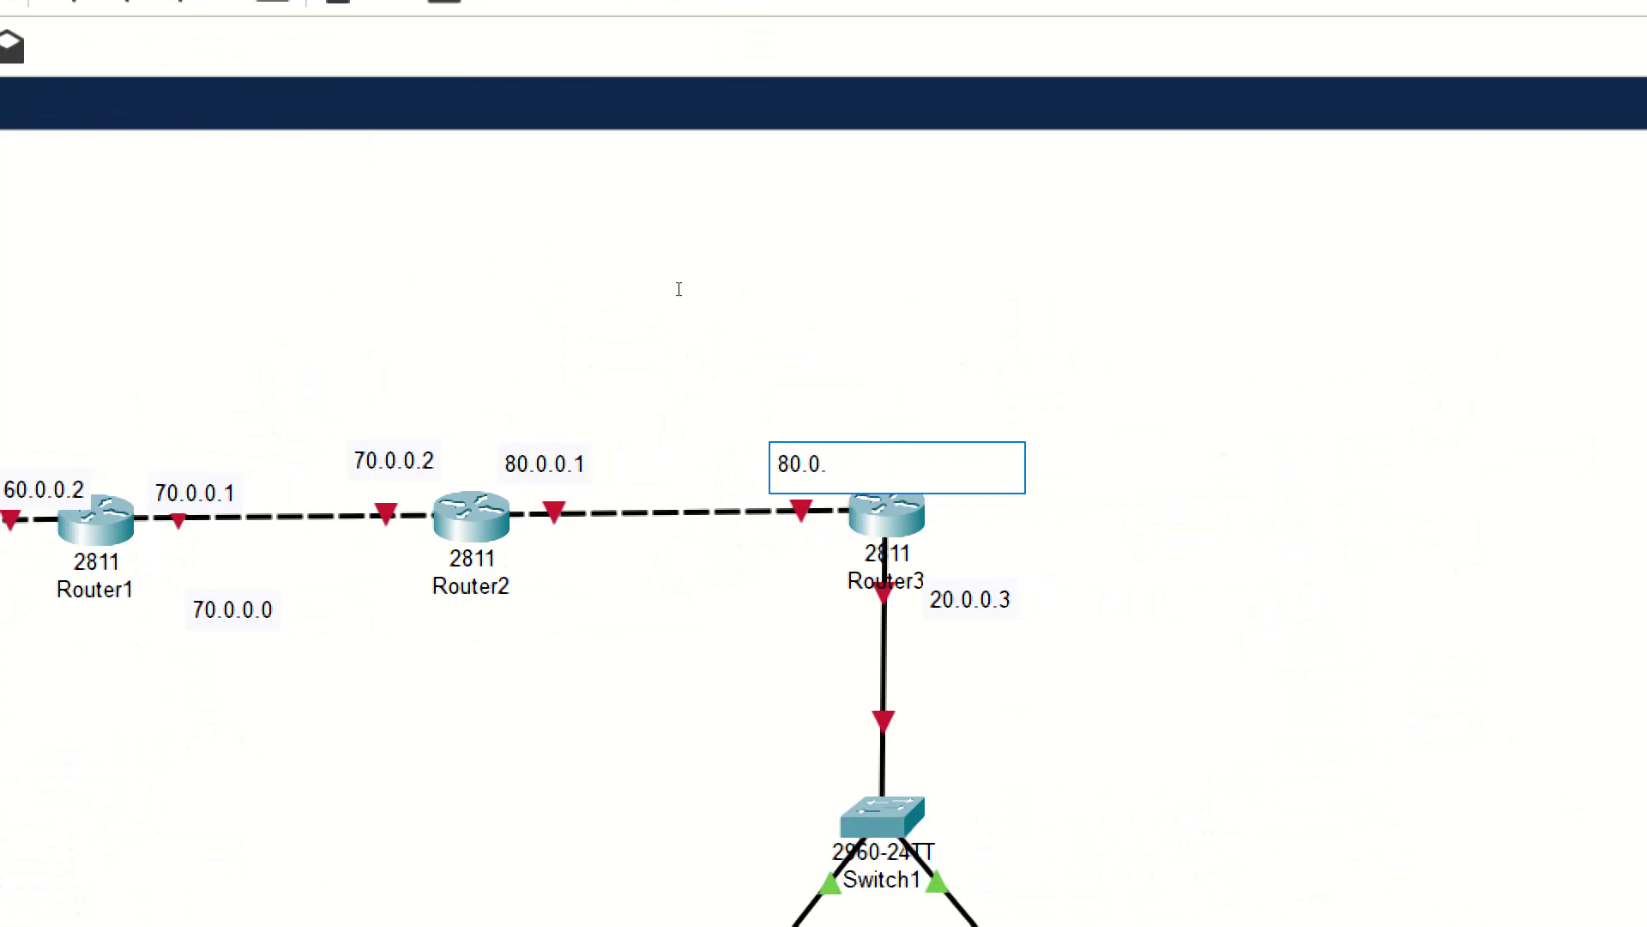
text(0.2)
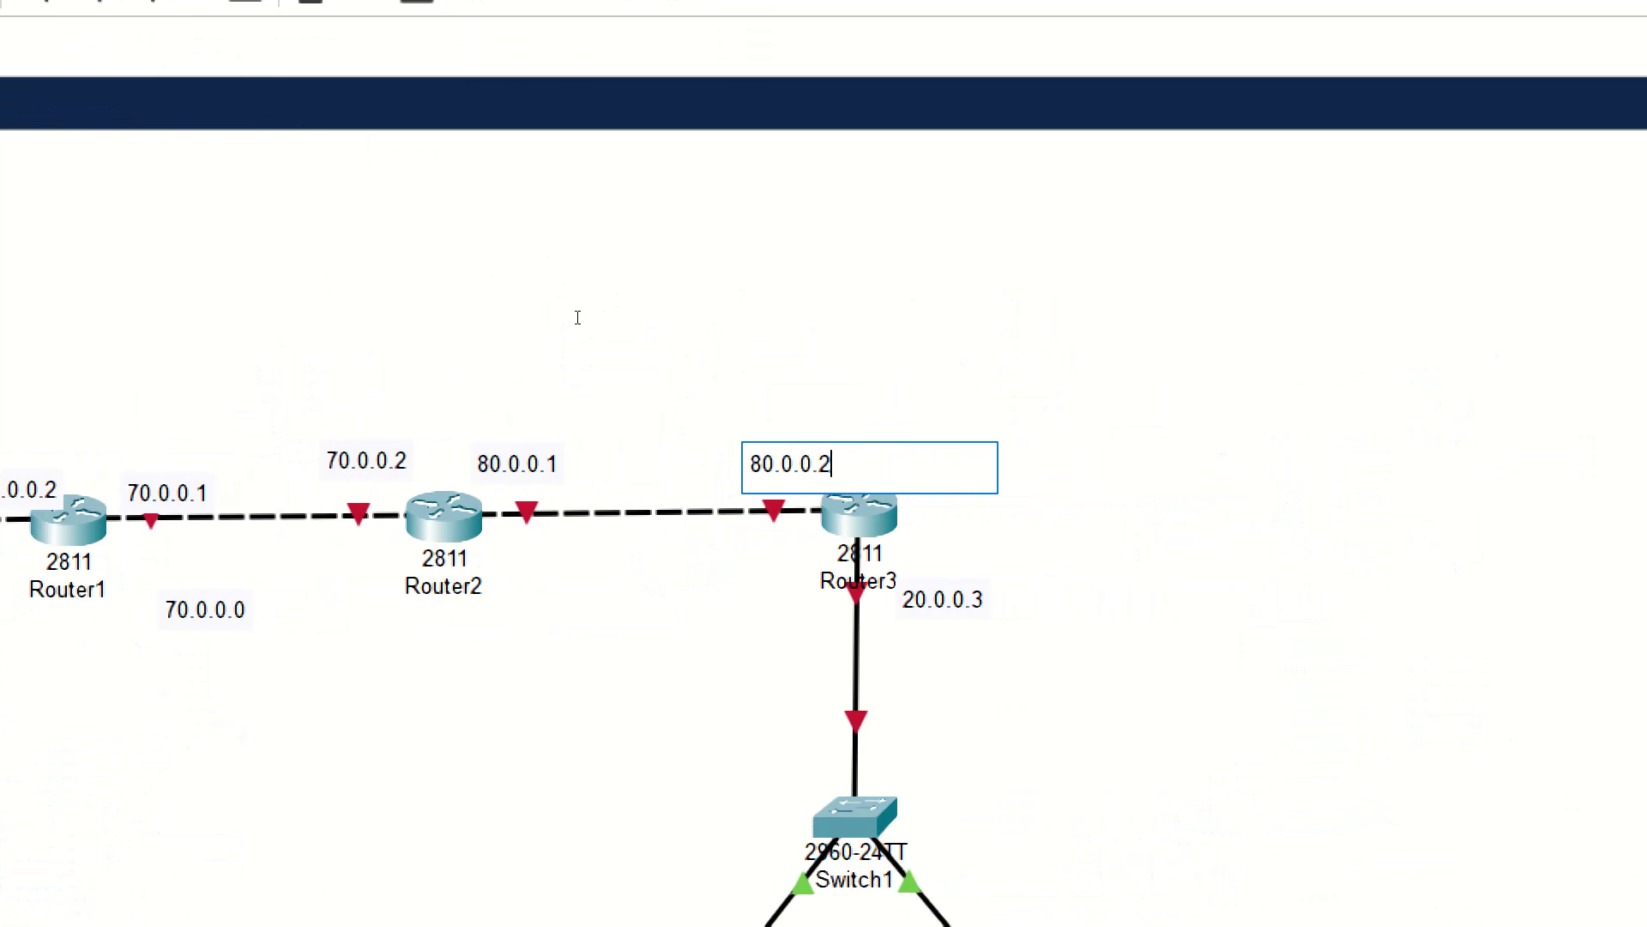
Add a note with the network address 80.0.0.0 below the Router2–Router3 link and return to selection mode.
click(589, 354)
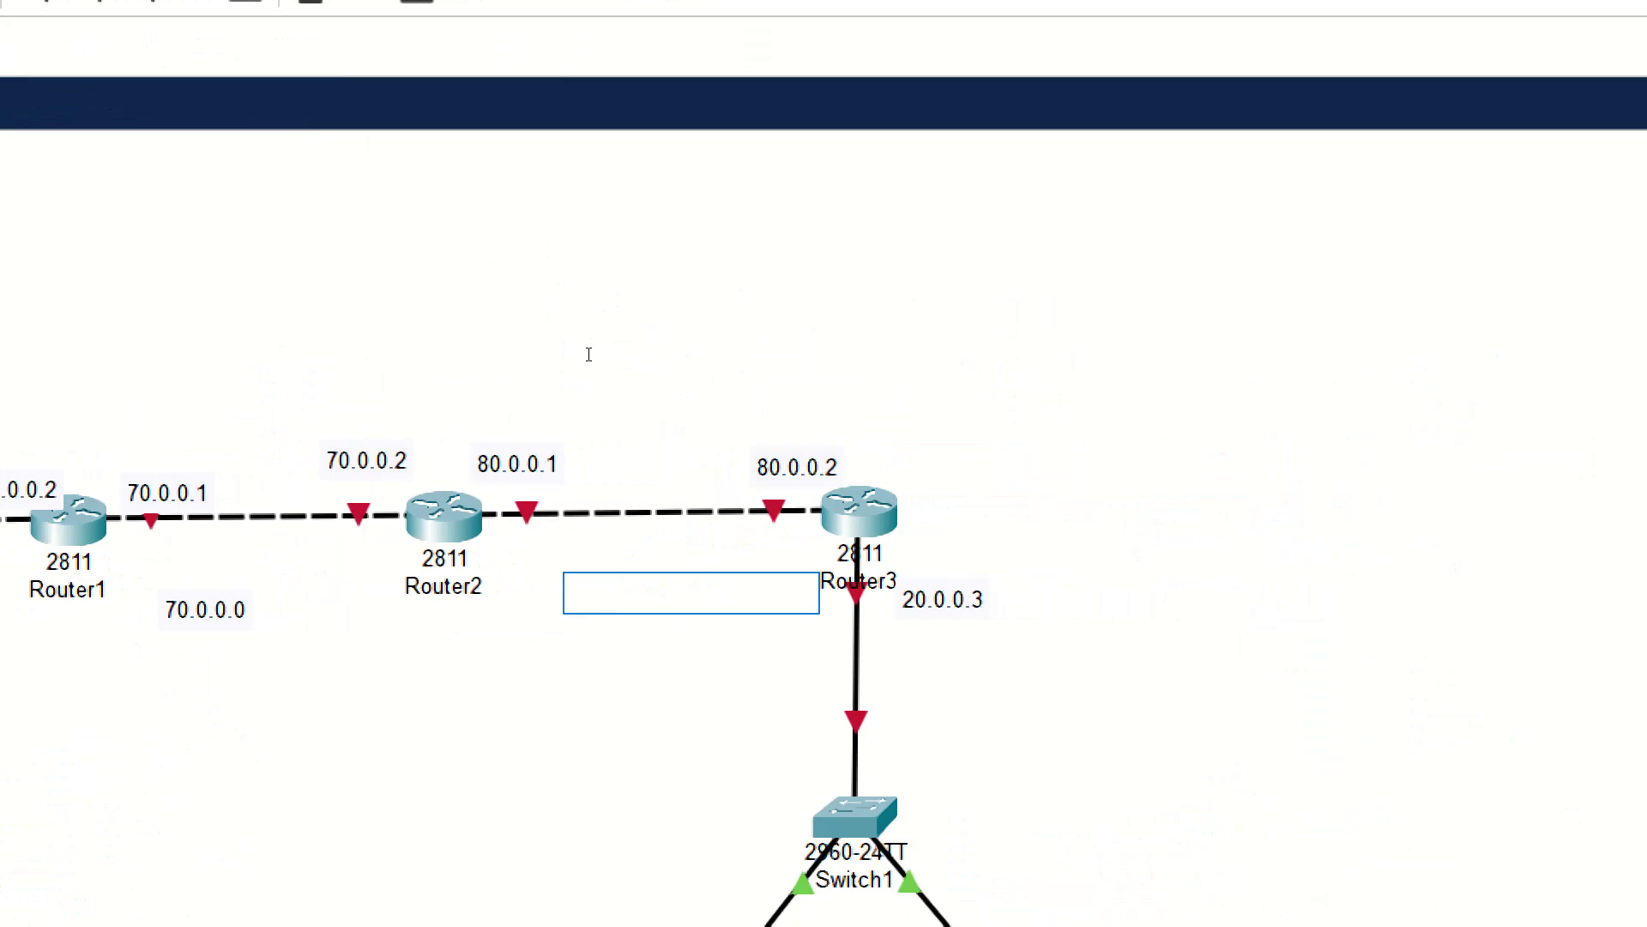
text(80.0.0)
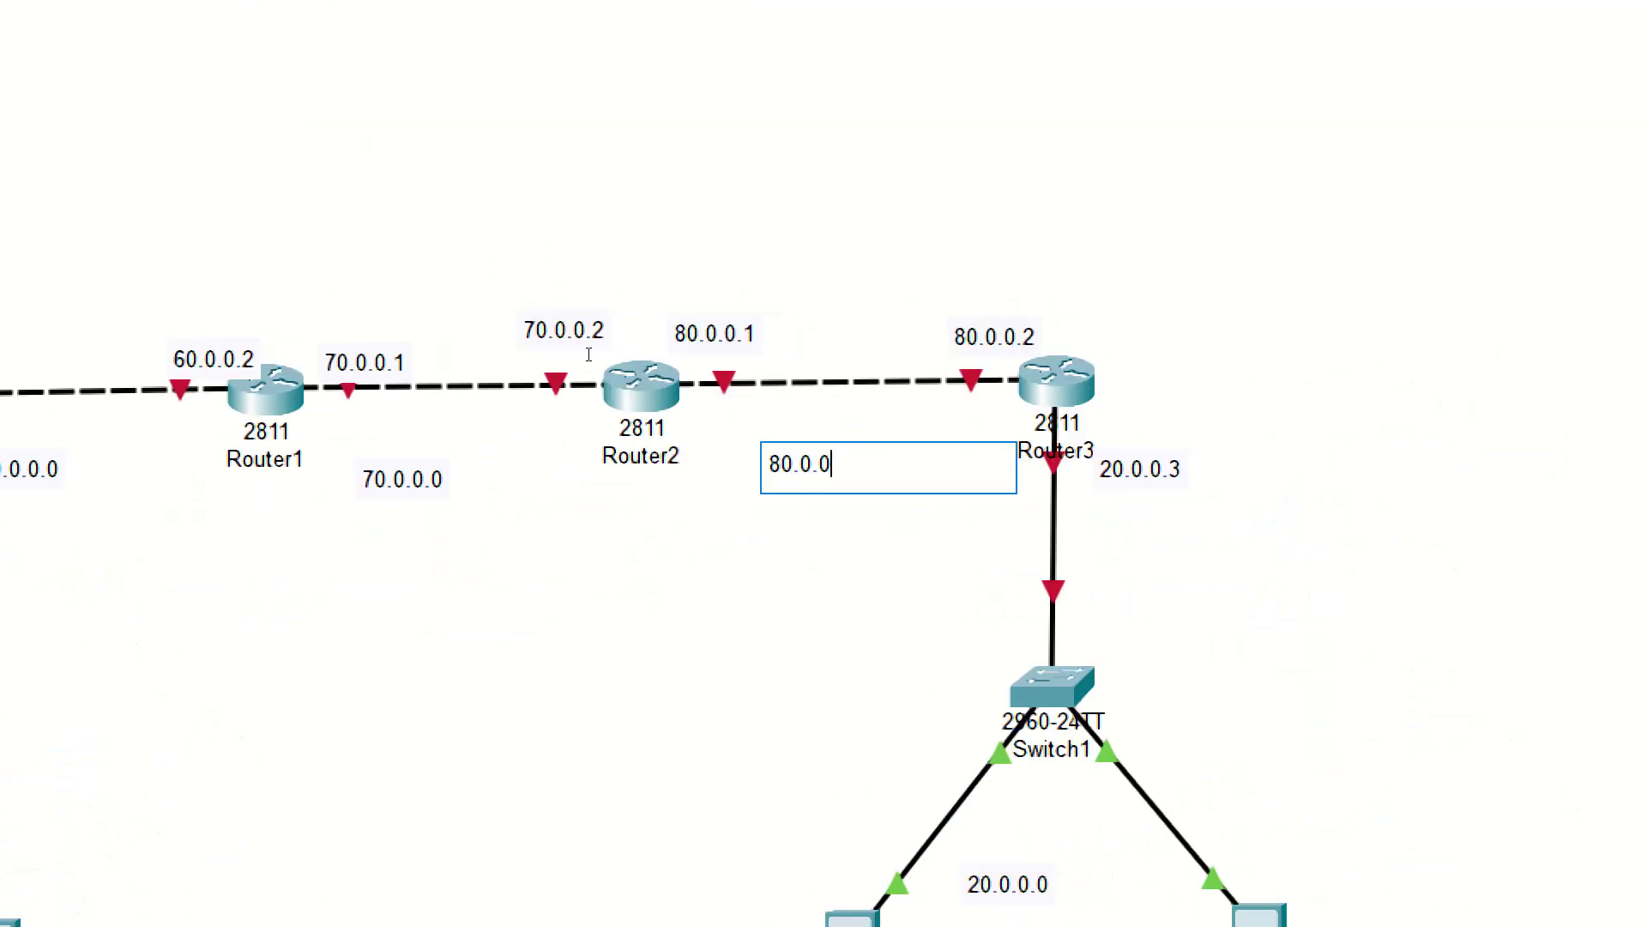
text(.0)
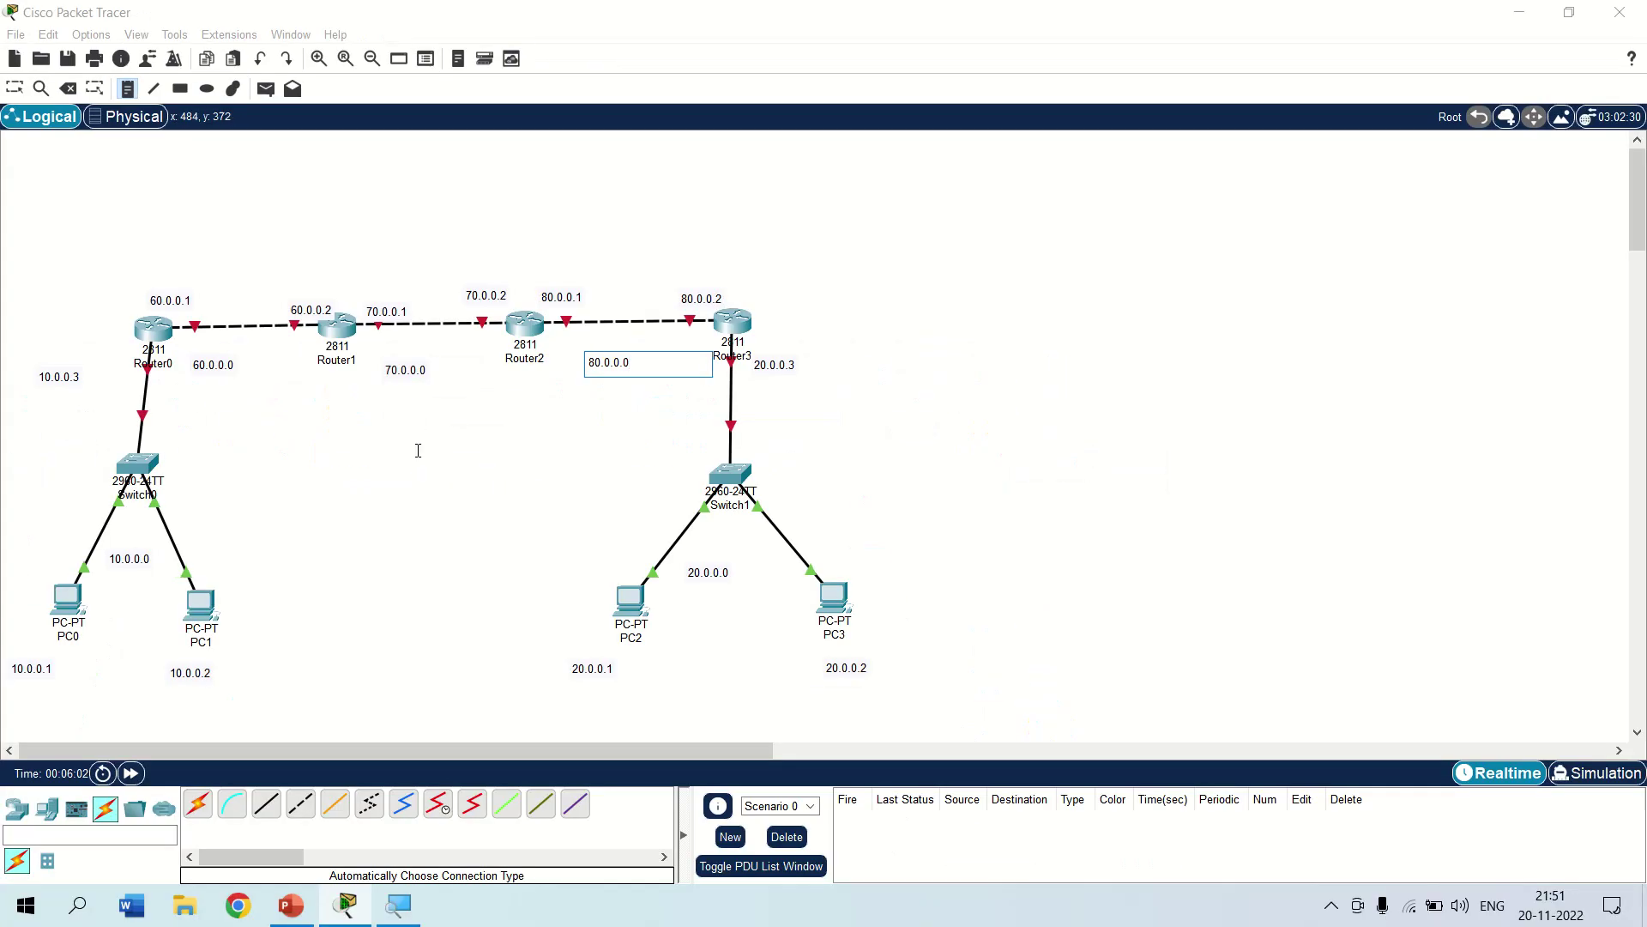
click(418, 450)
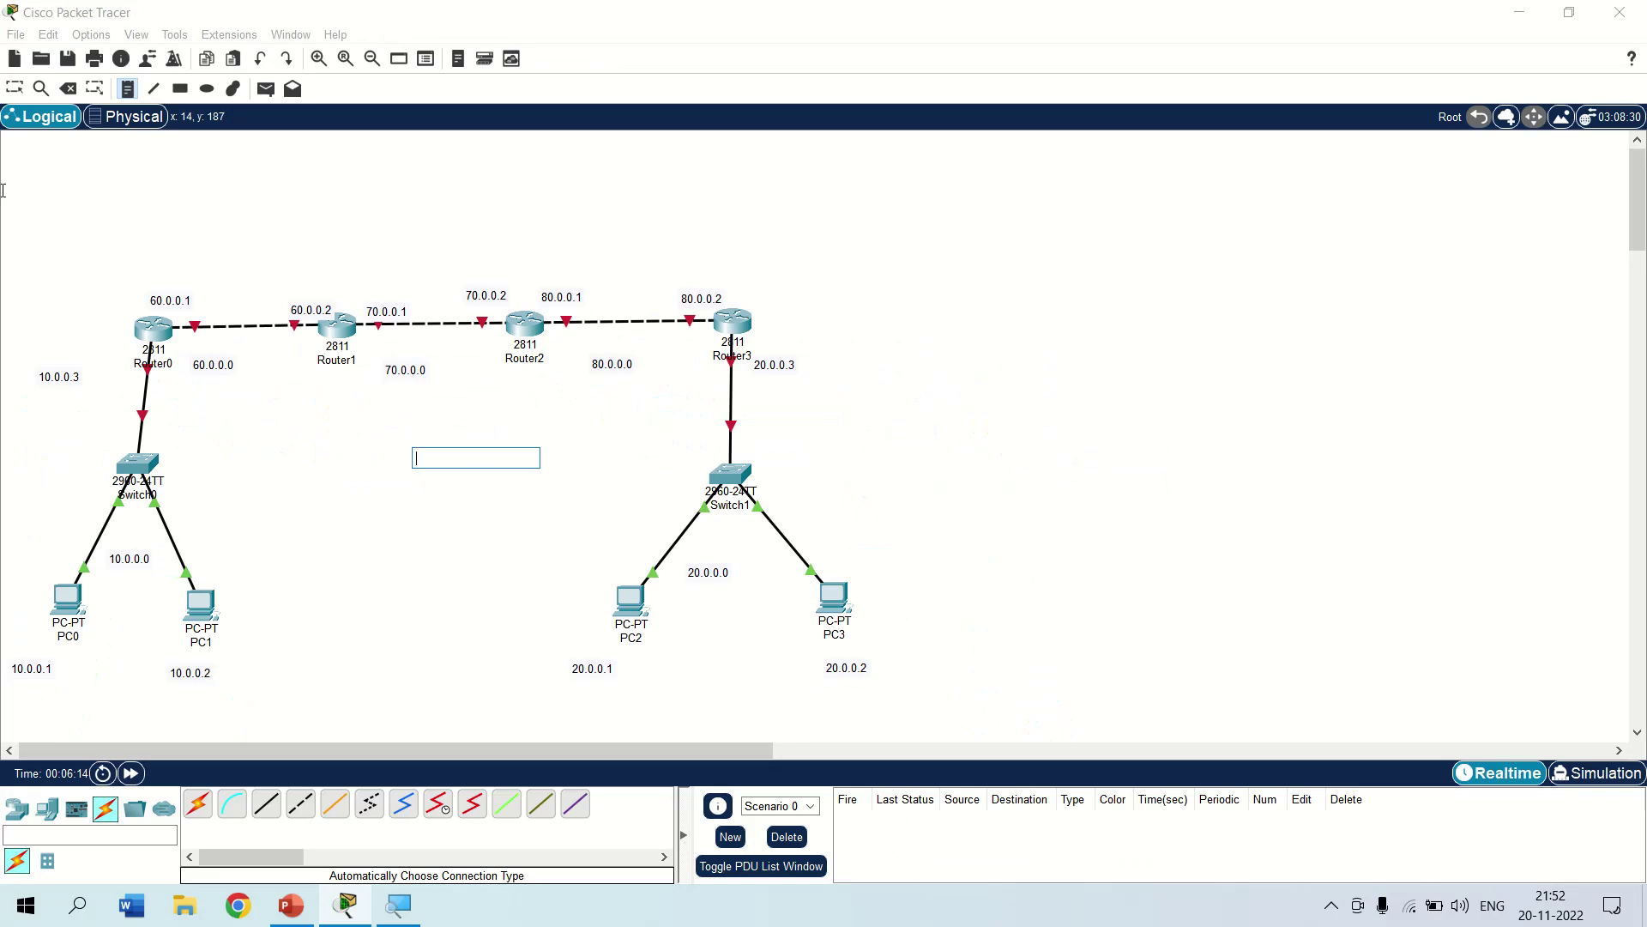
click(14, 89)
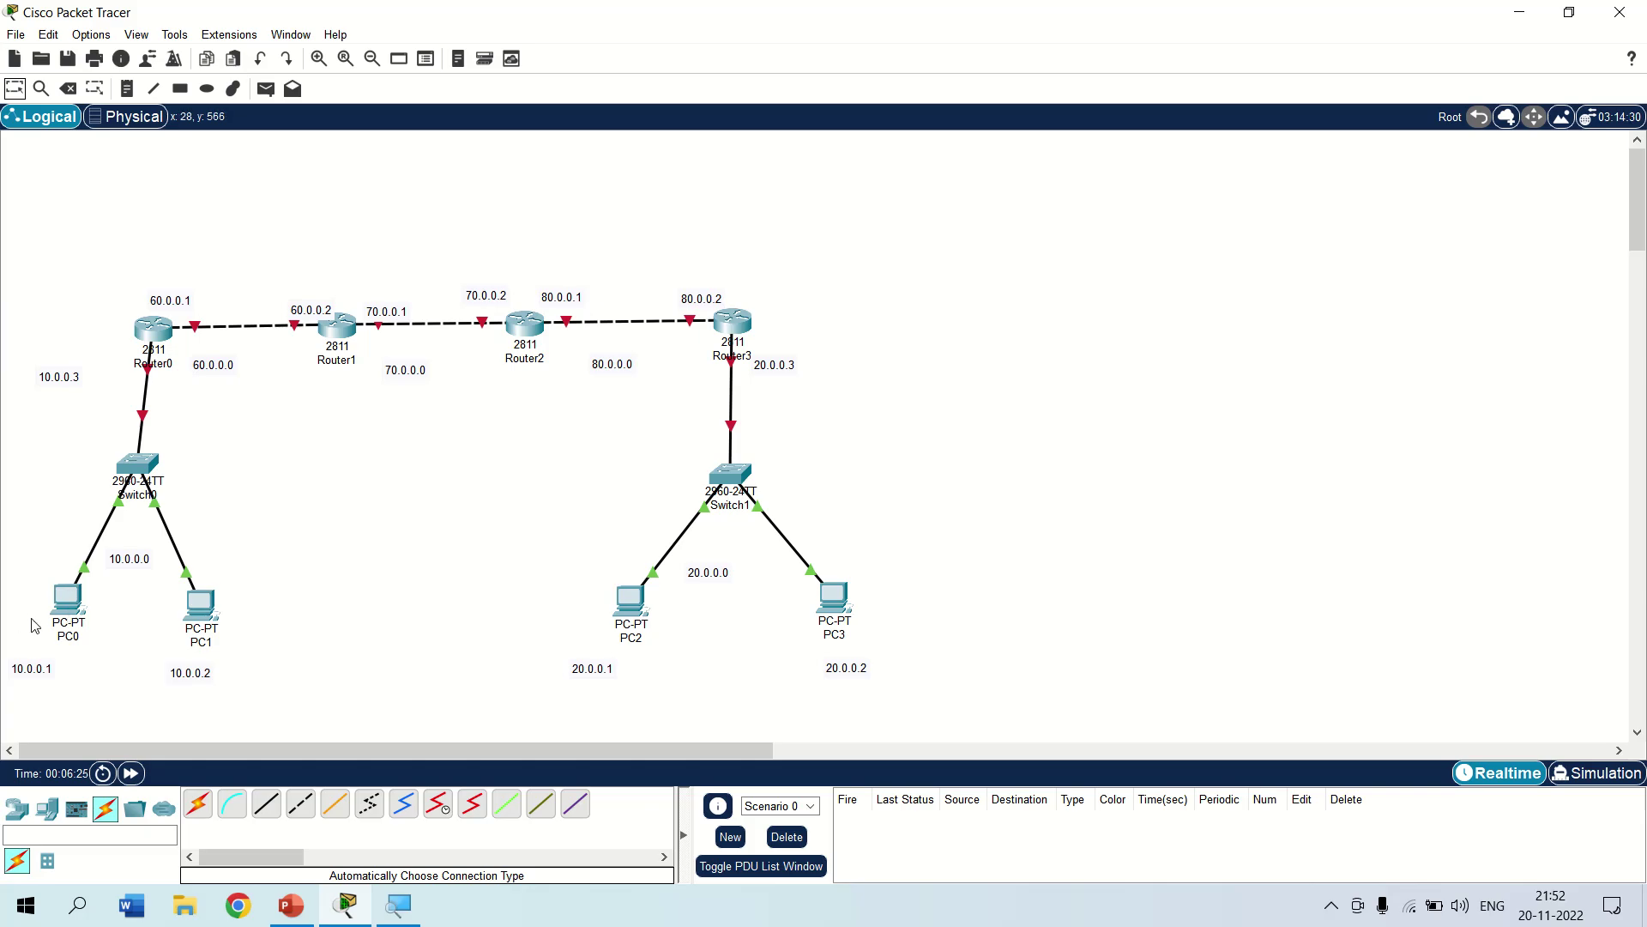
Configure PC0 with the static IPv4 address 10.0.0.1, subnet mask 255.0.0.0 and default gateway 10.0.0.3.
click(67, 611)
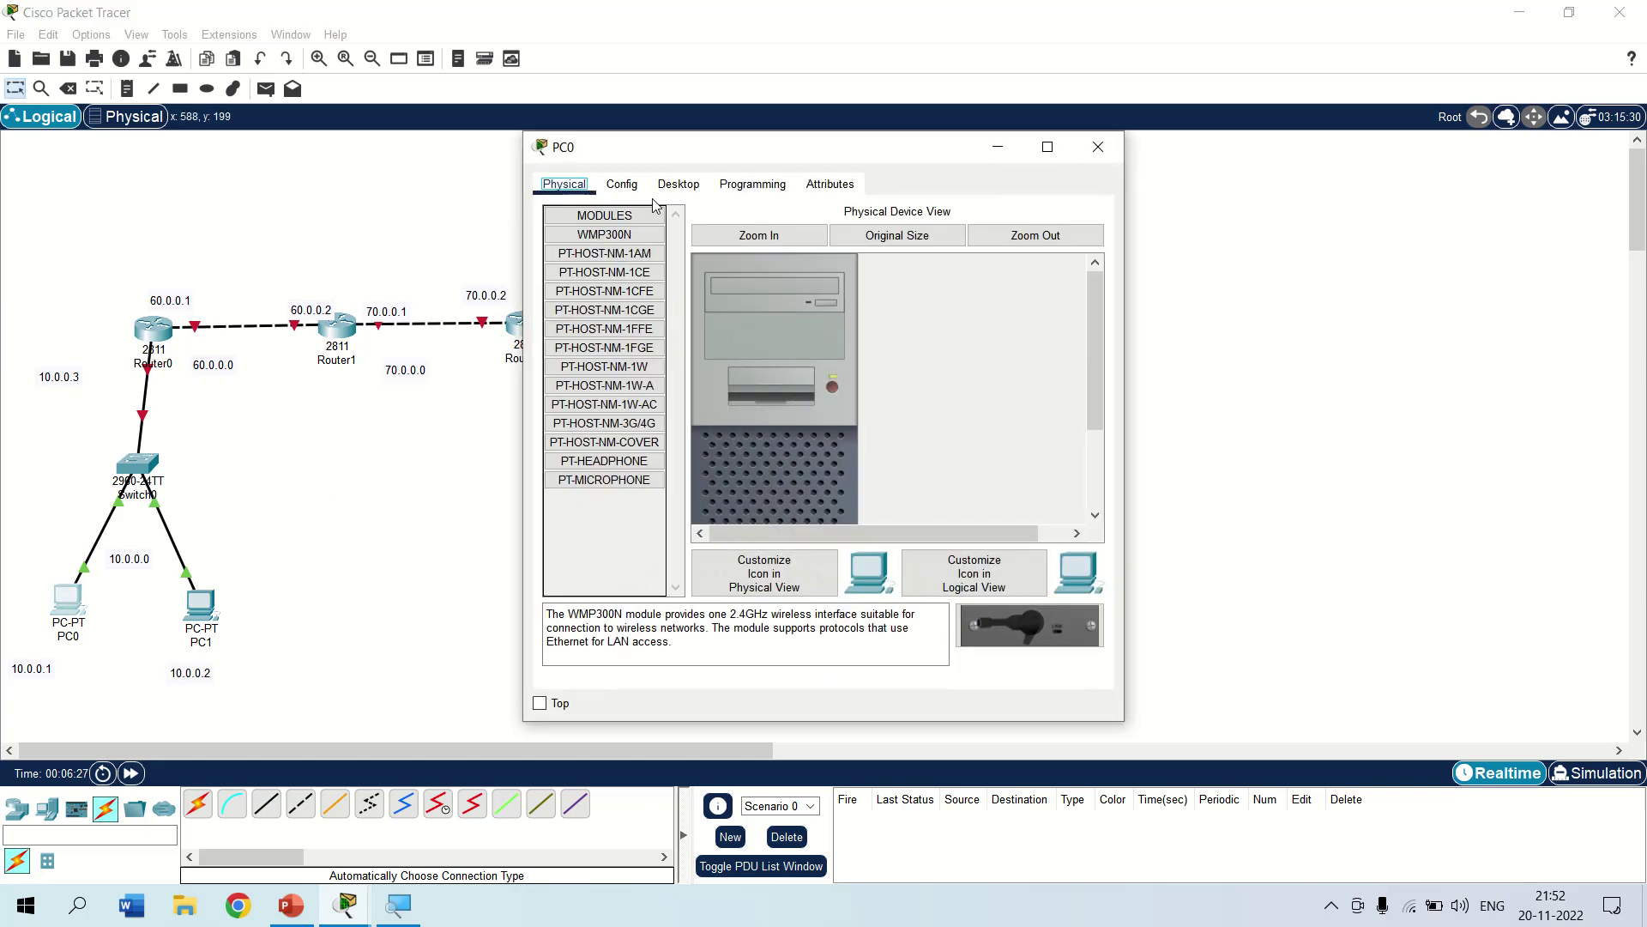
click(622, 184)
click(678, 183)
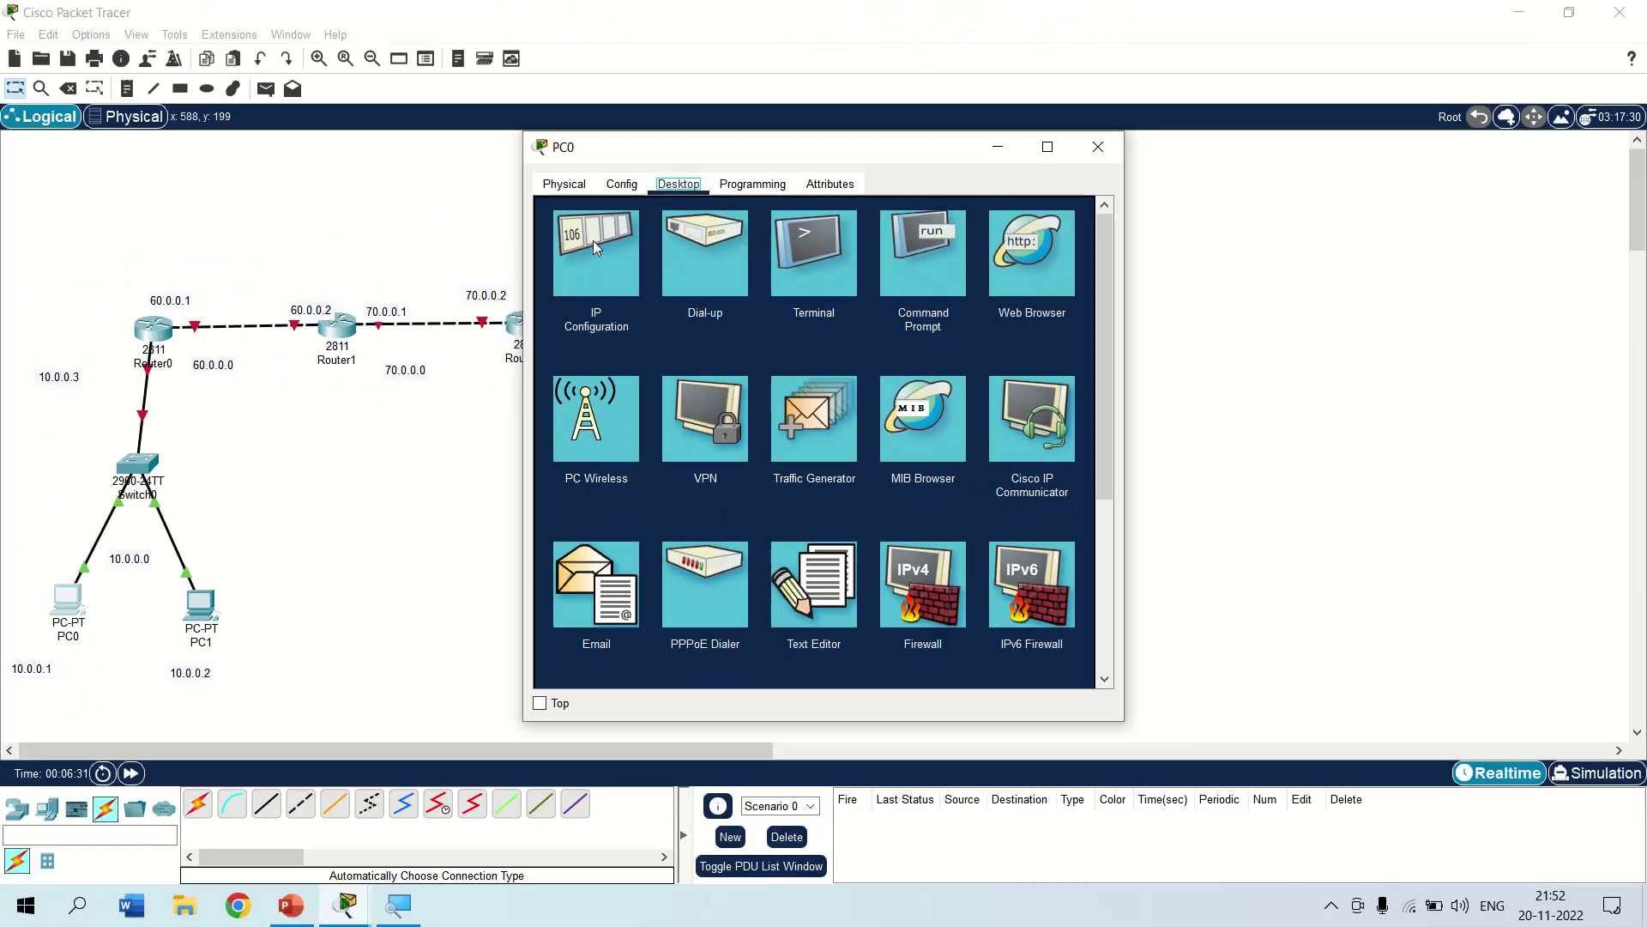
click(594, 240)
click(786, 314)
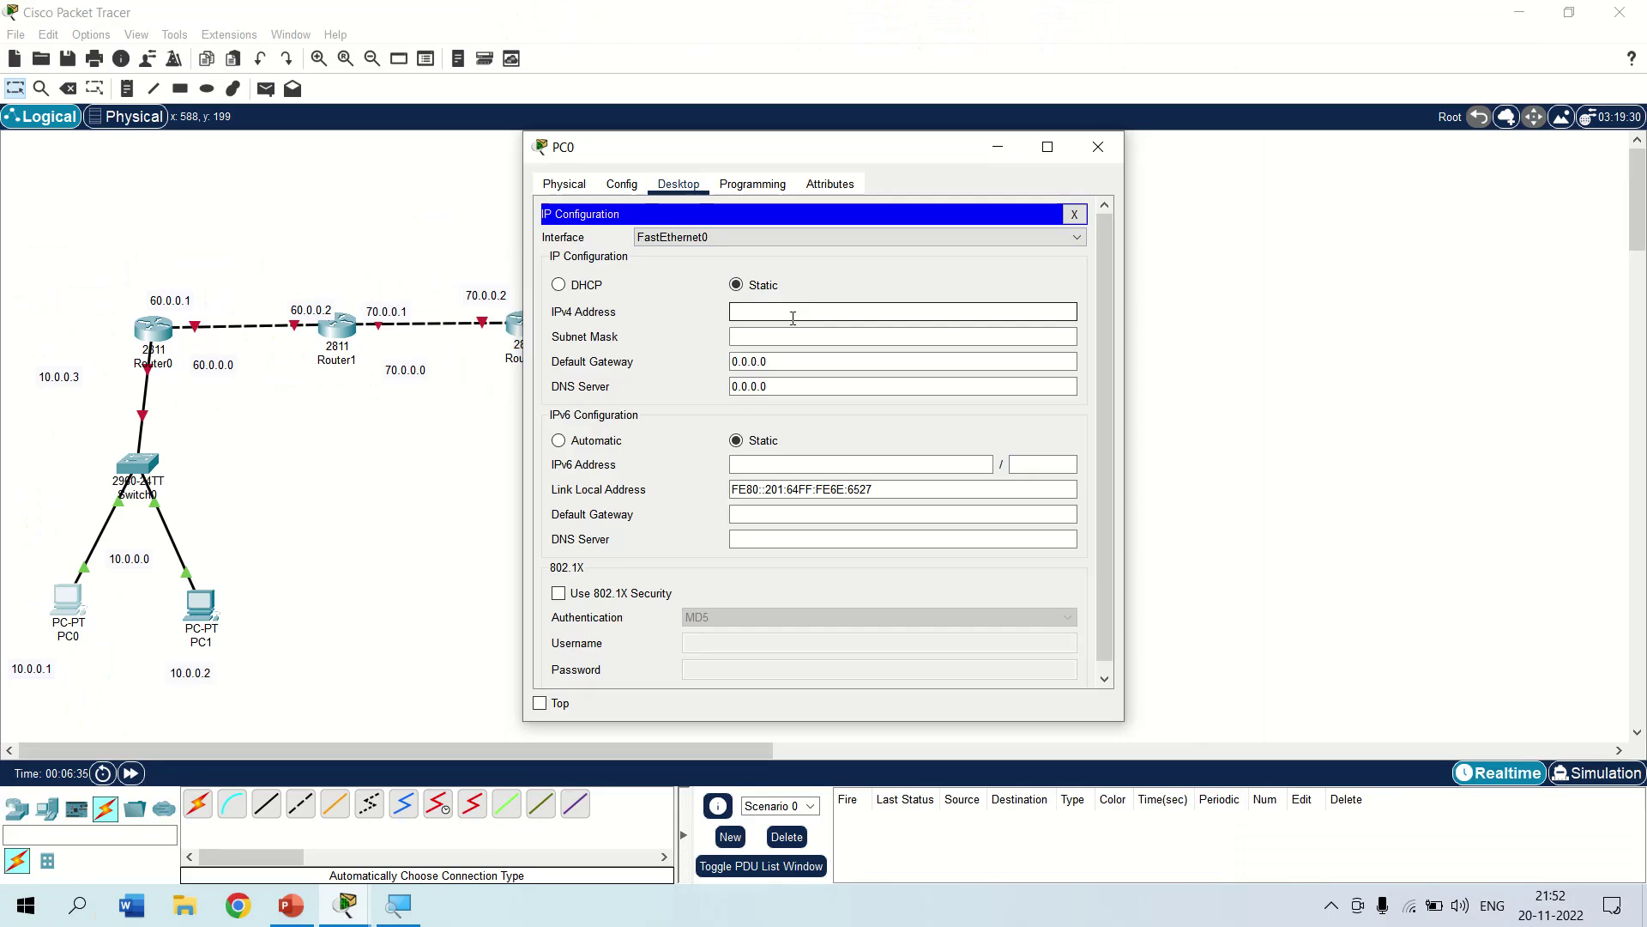
text(10.0.0.1)
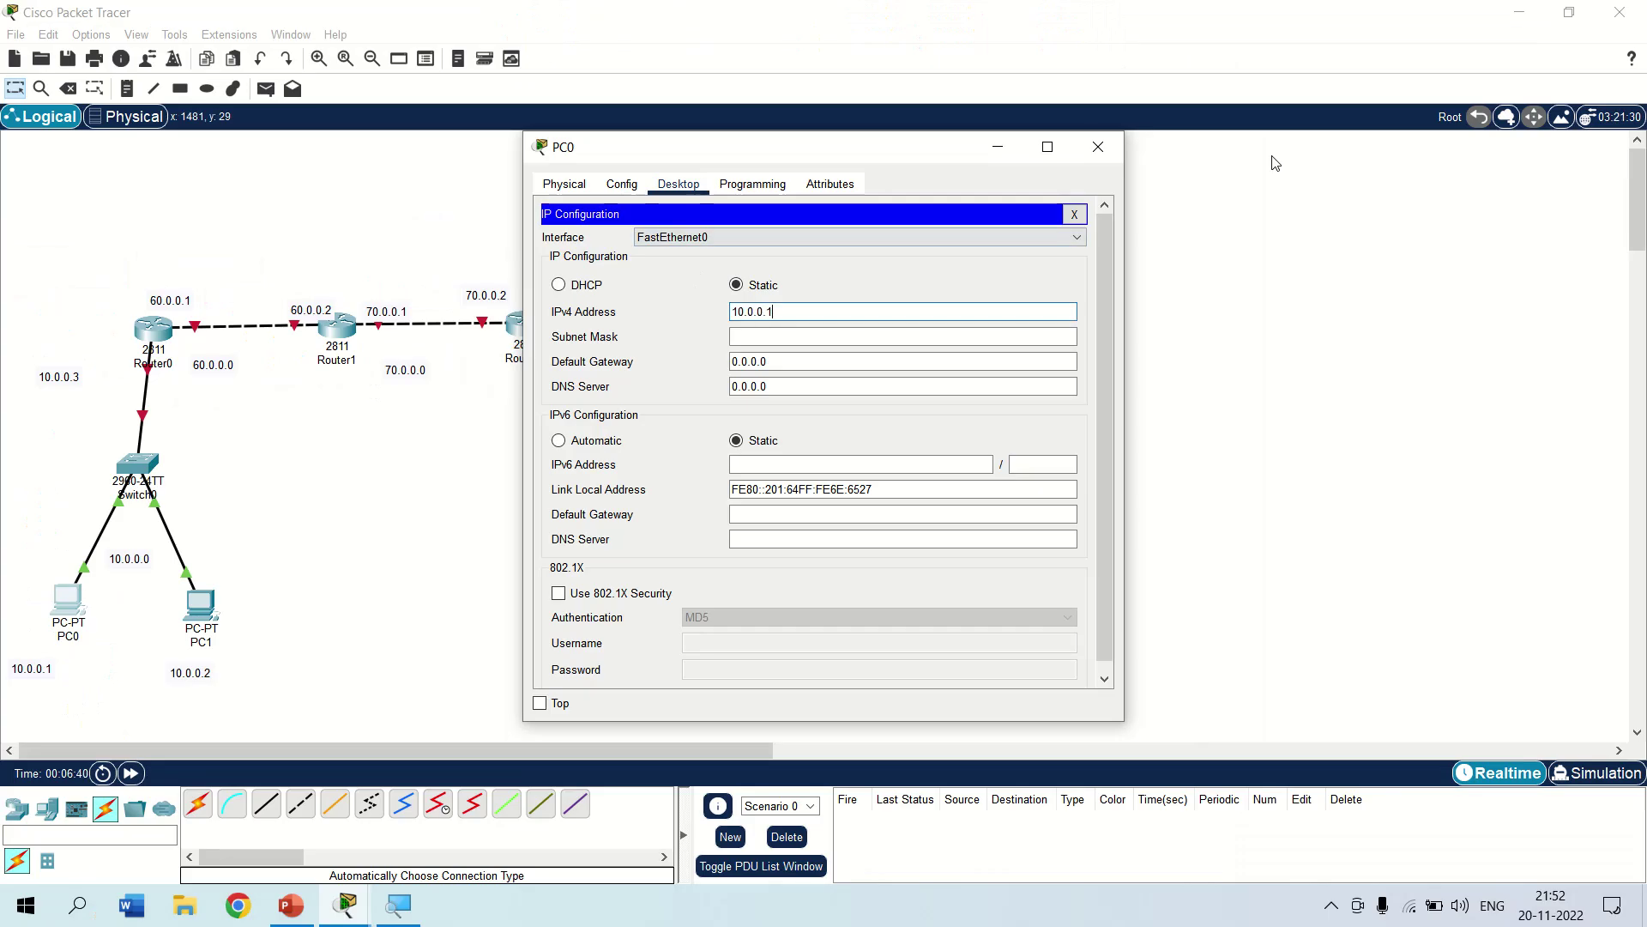
click(816, 337)
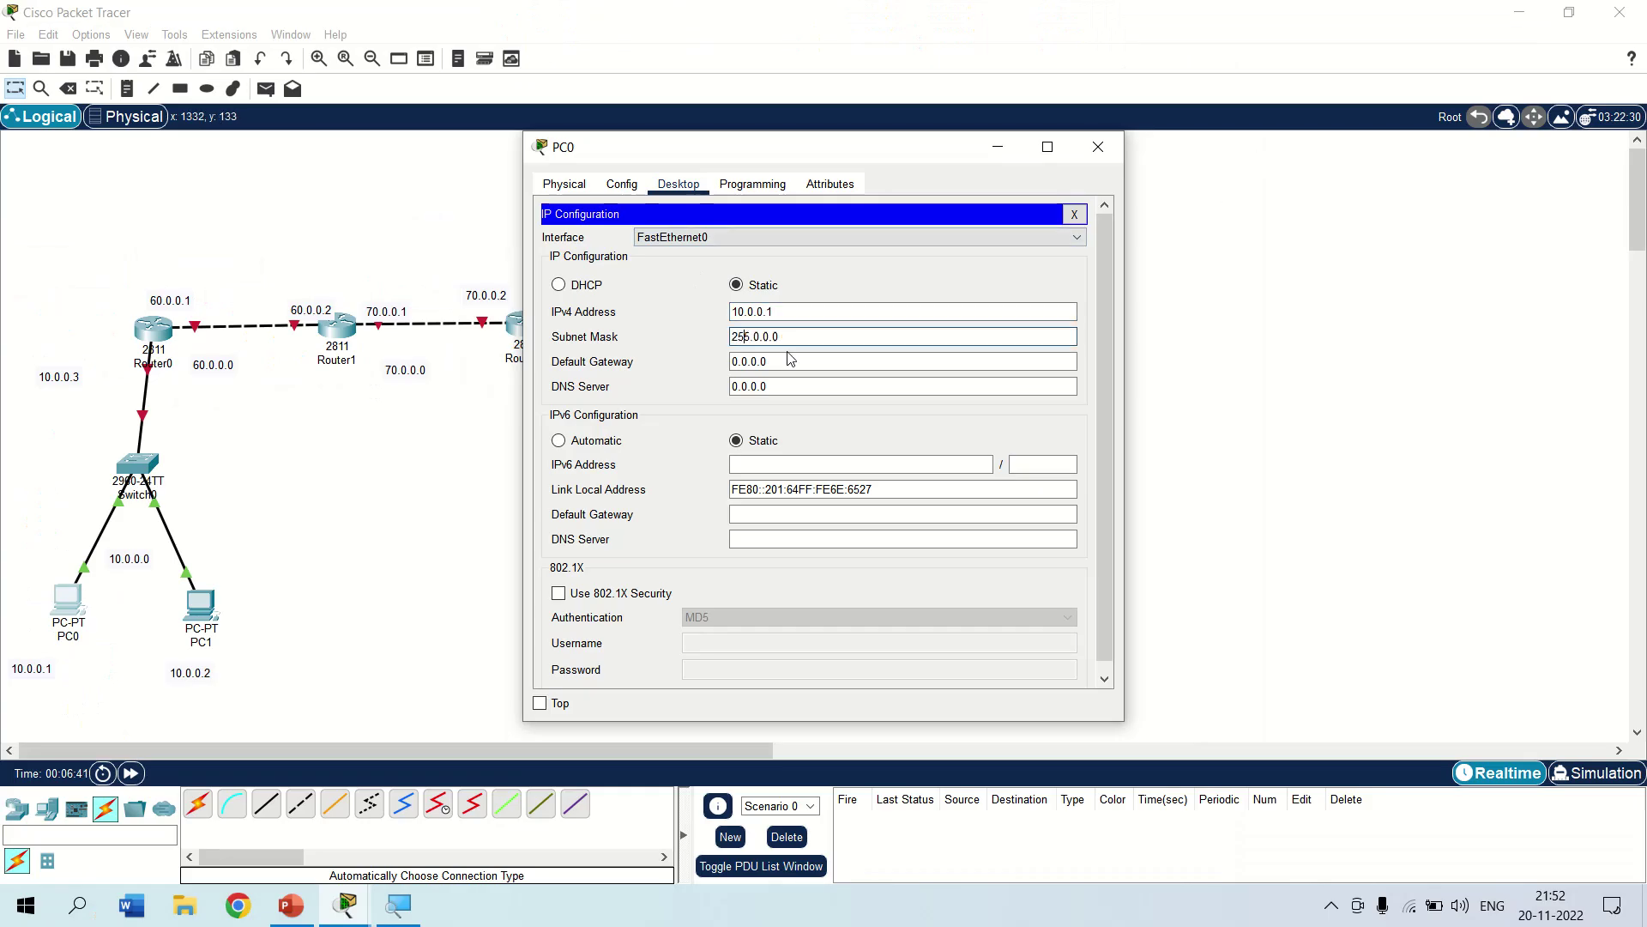
drag(790, 359, 693, 362)
key(BackSpace)
text(10.0.0.3)
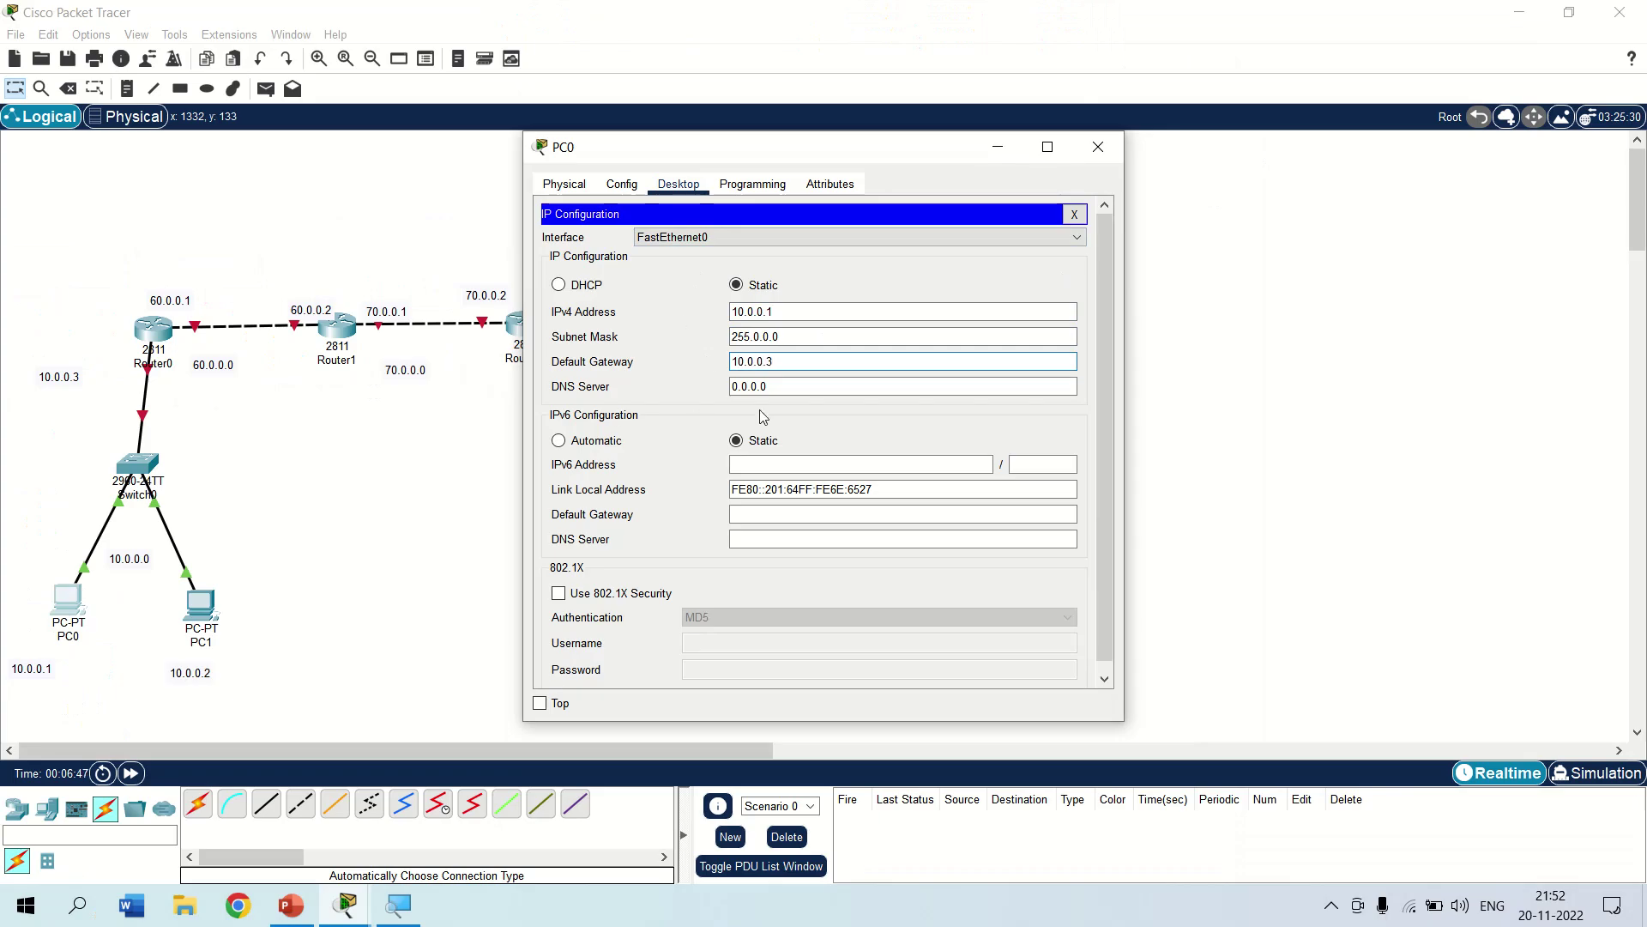
click(1098, 147)
Configure PC1 with the static IPv4 address 10.0.0.2, subnet mask 255.0.0.0 and default gateway 10.0.0.3.
click(197, 612)
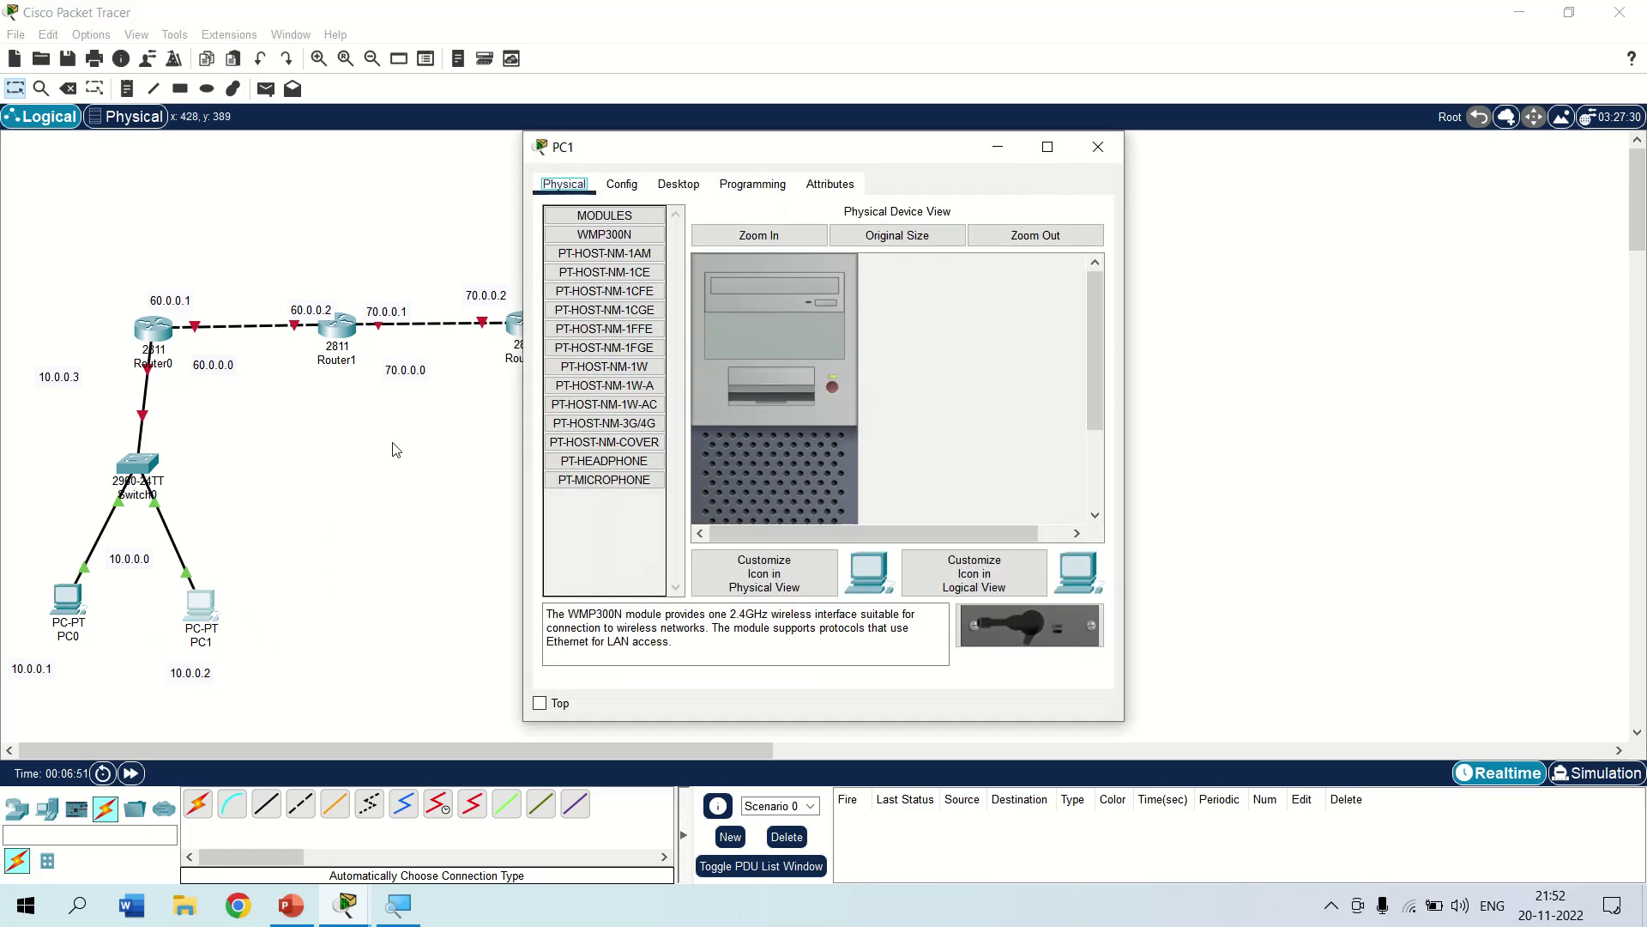
click(690, 182)
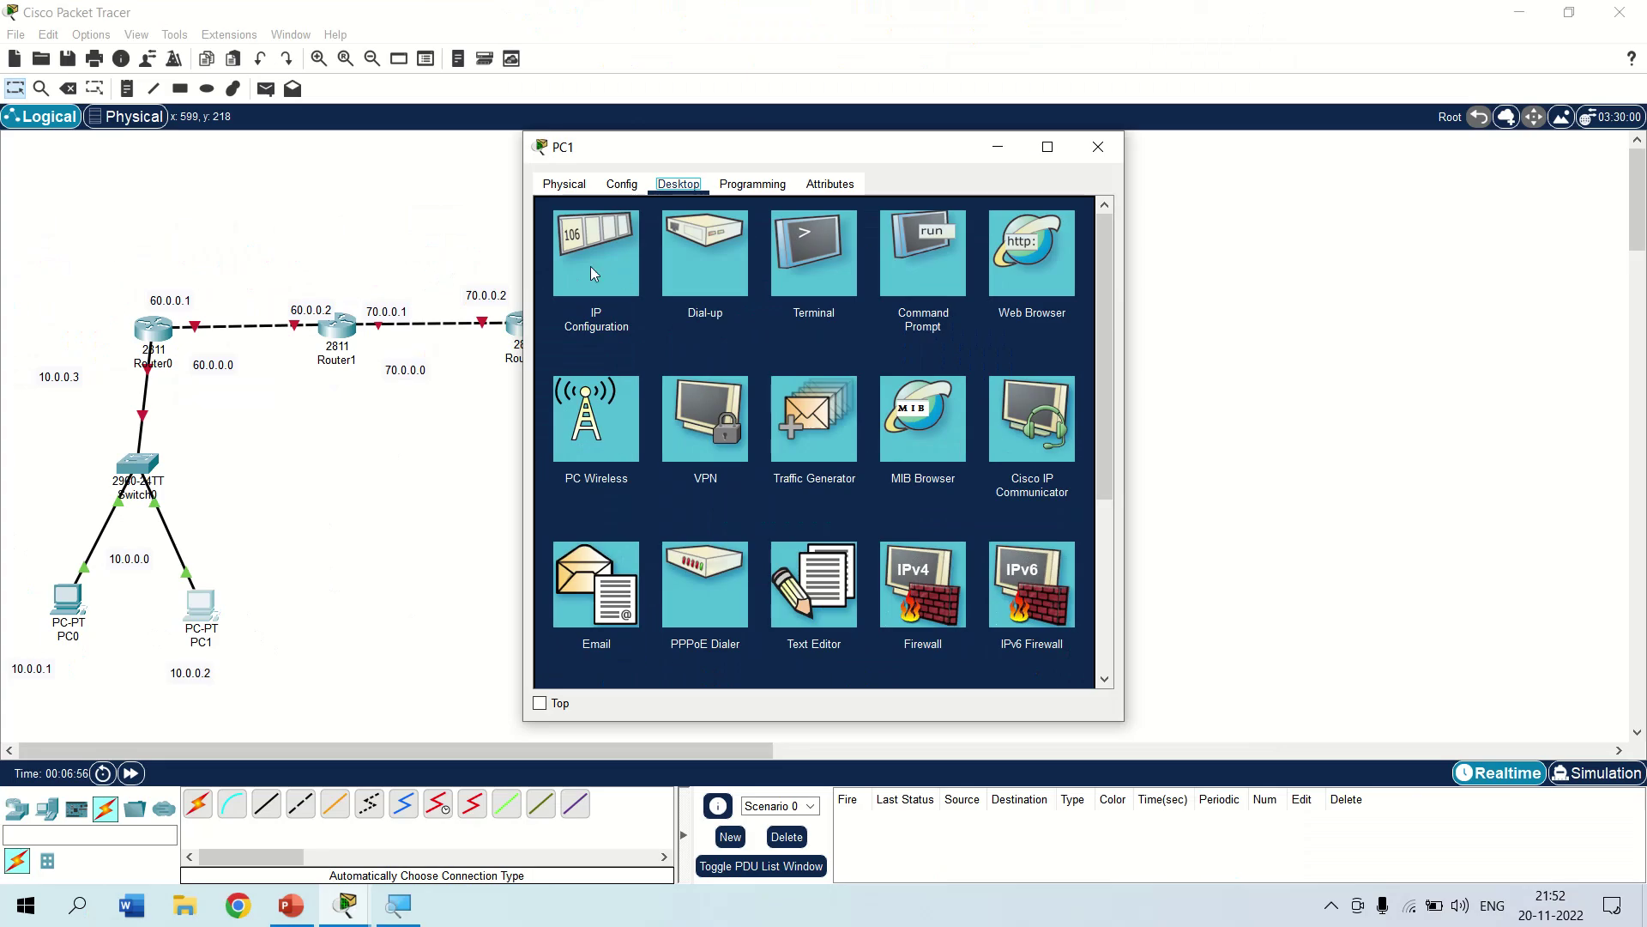
click(591, 268)
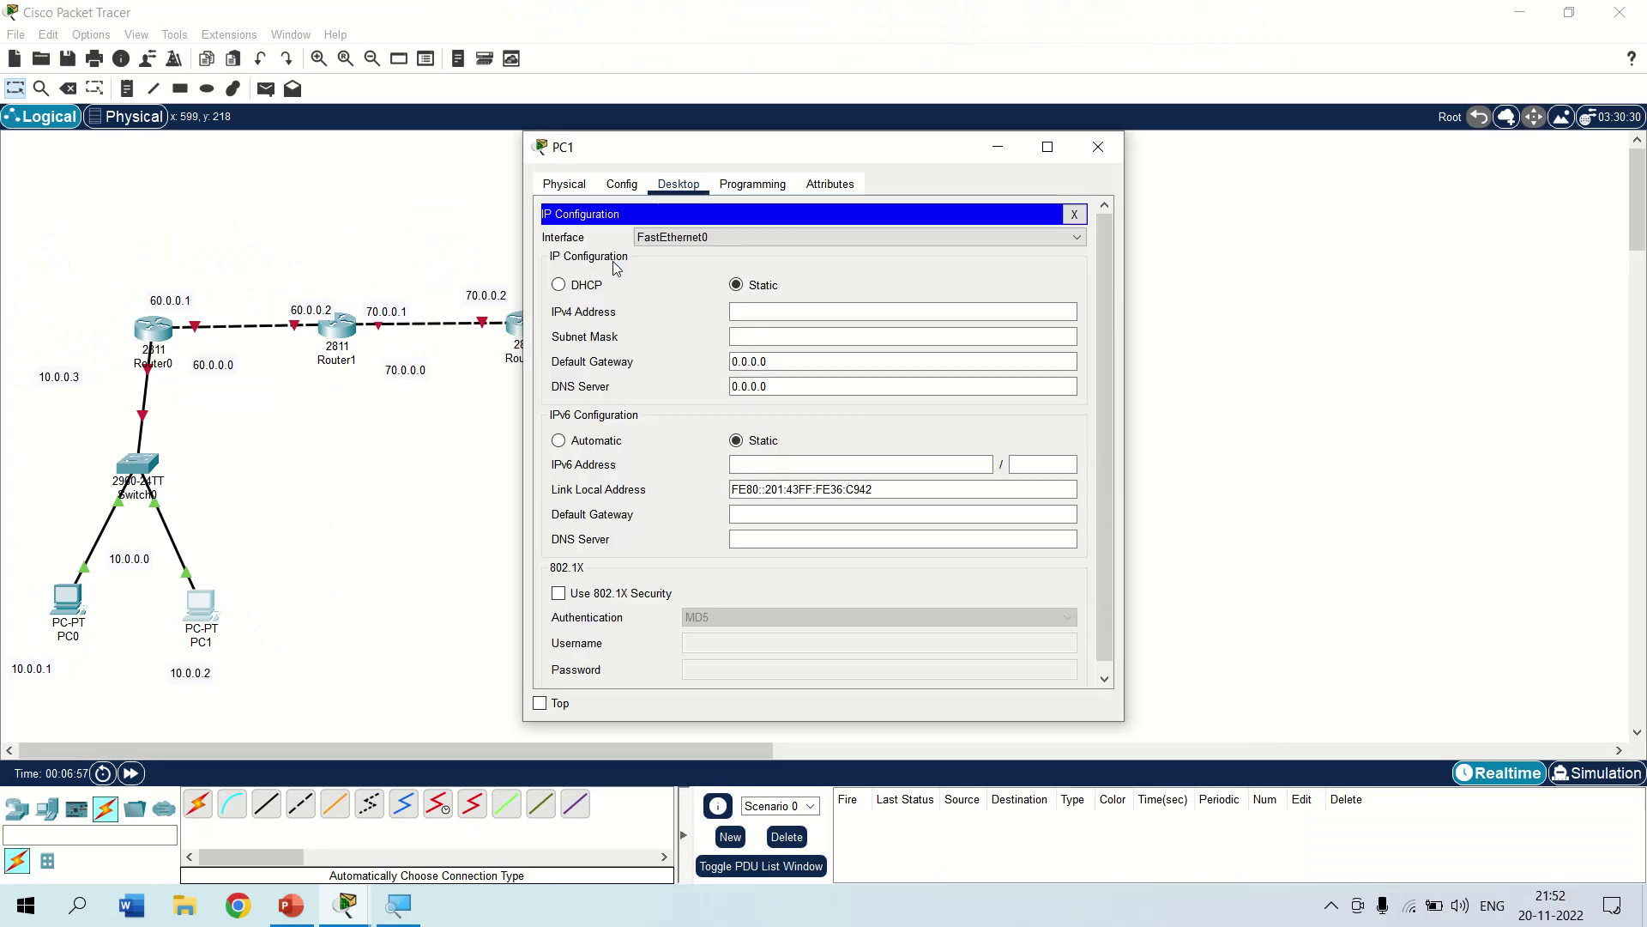
click(764, 310)
text(10.0.0)
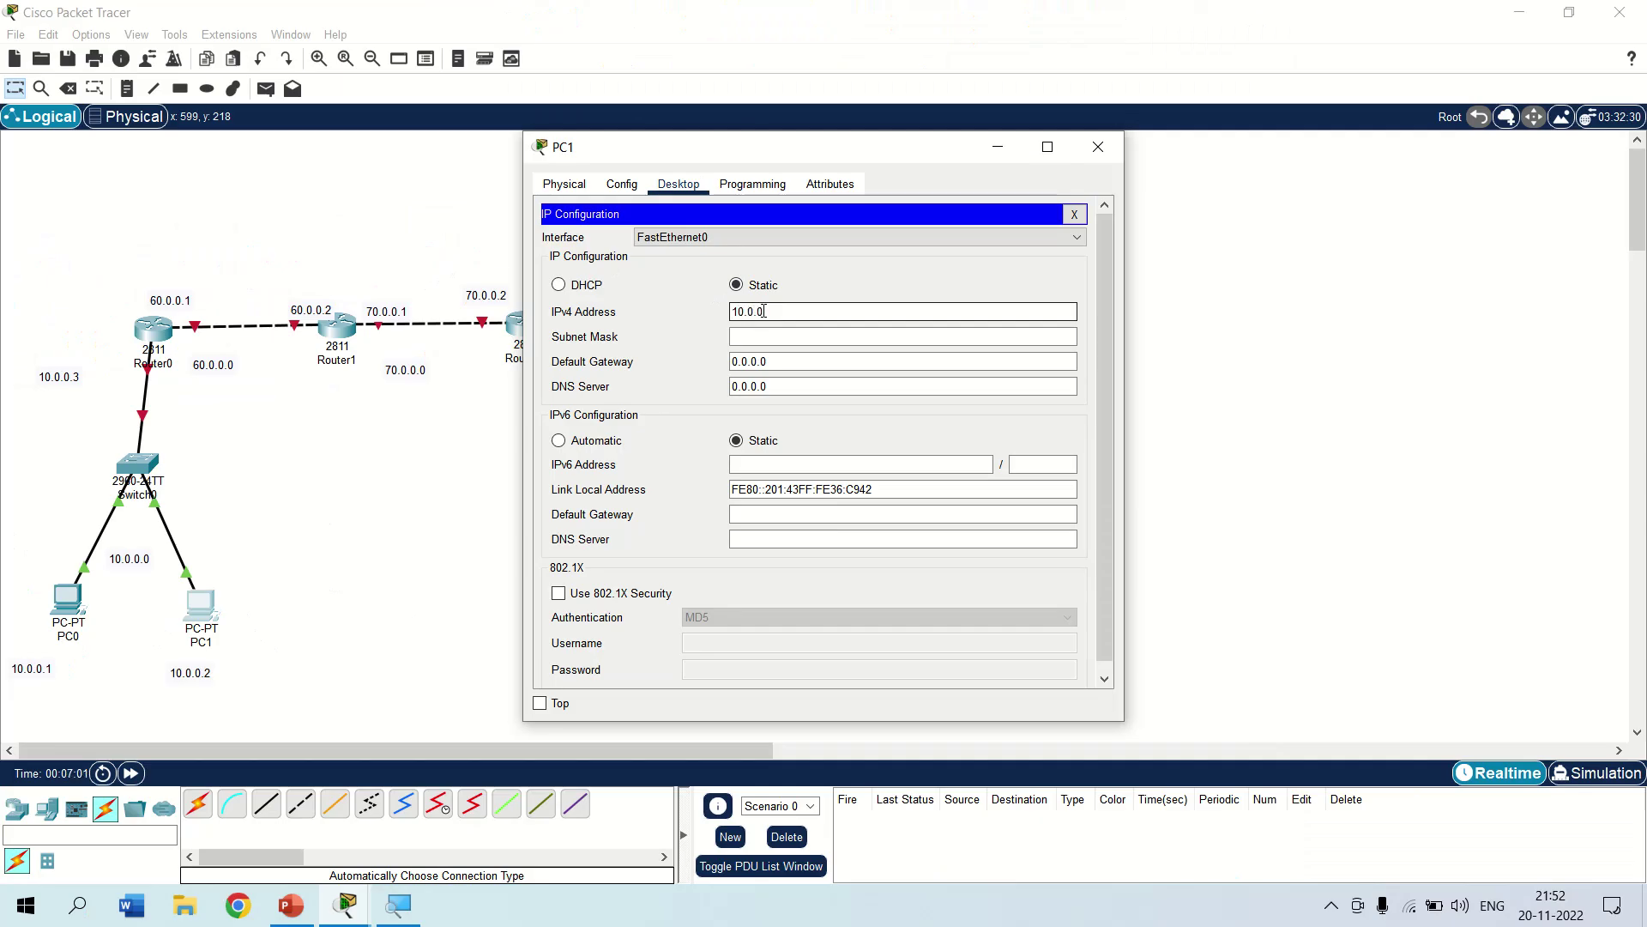
key(Tab)
key(Tab)
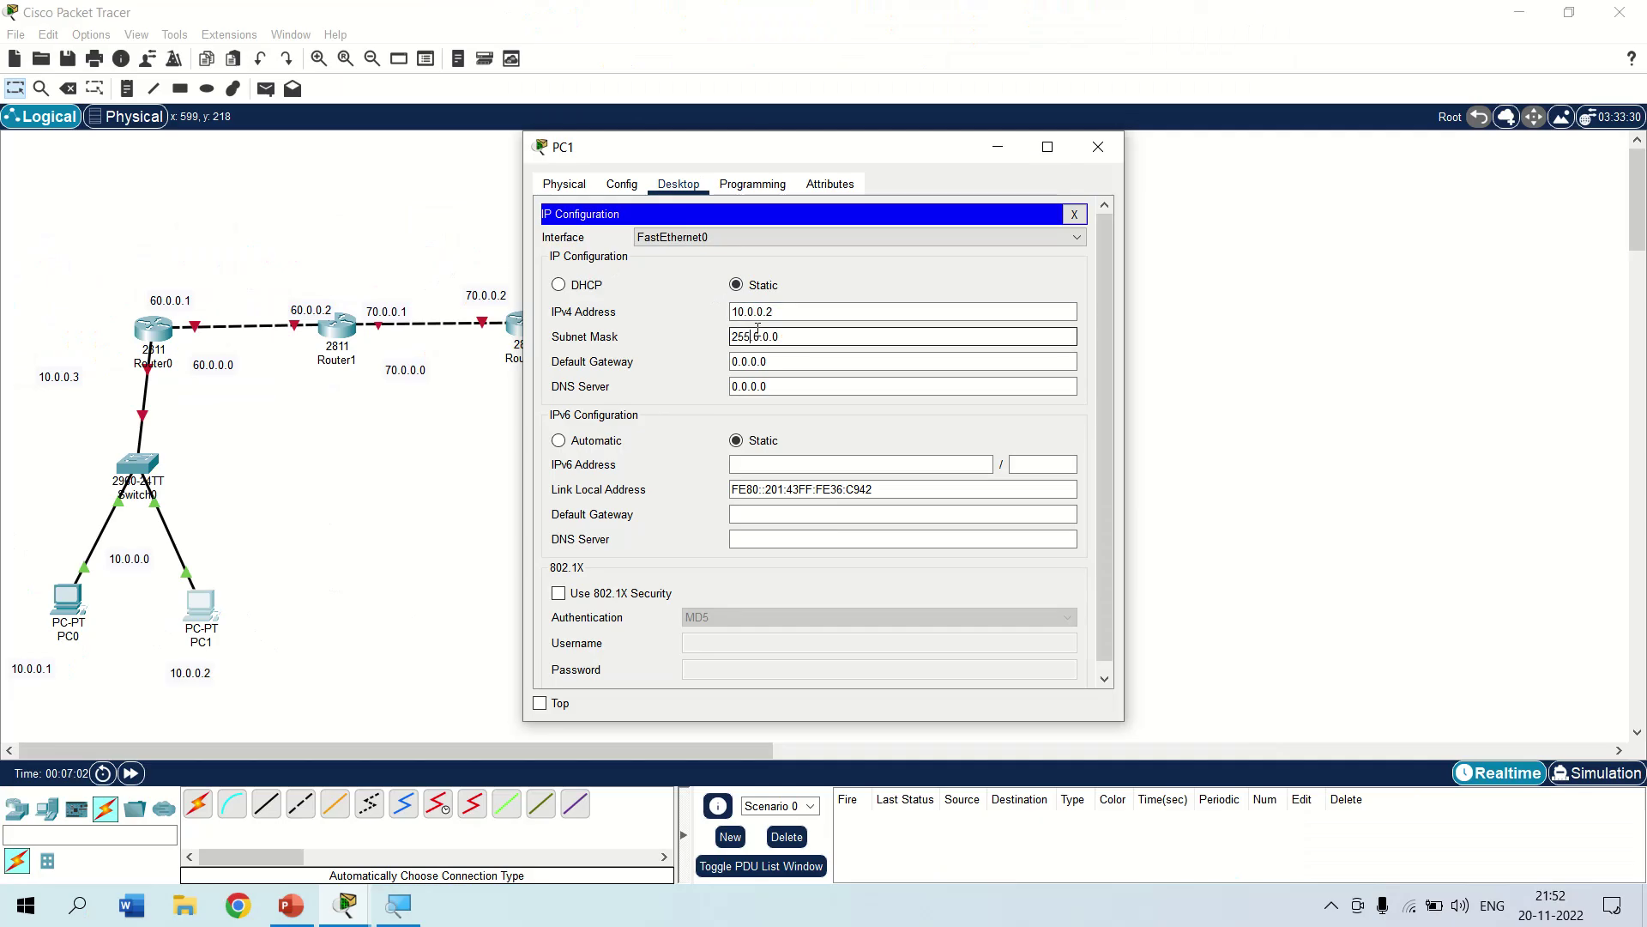
key(BackSpace)
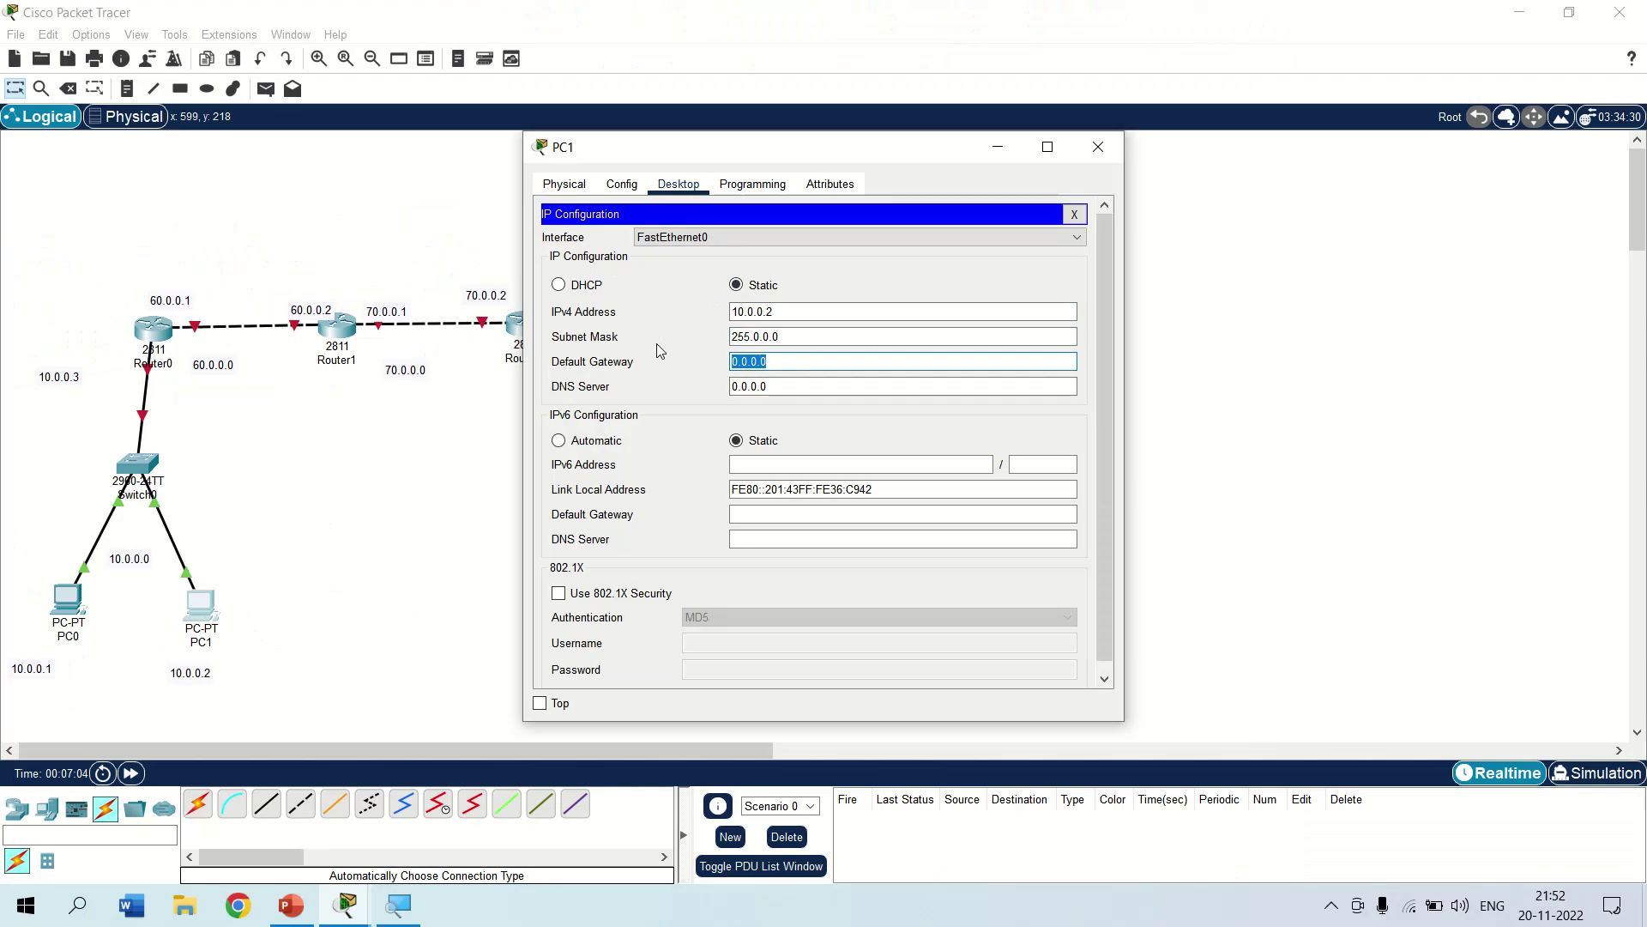
text(10.0.00.3)
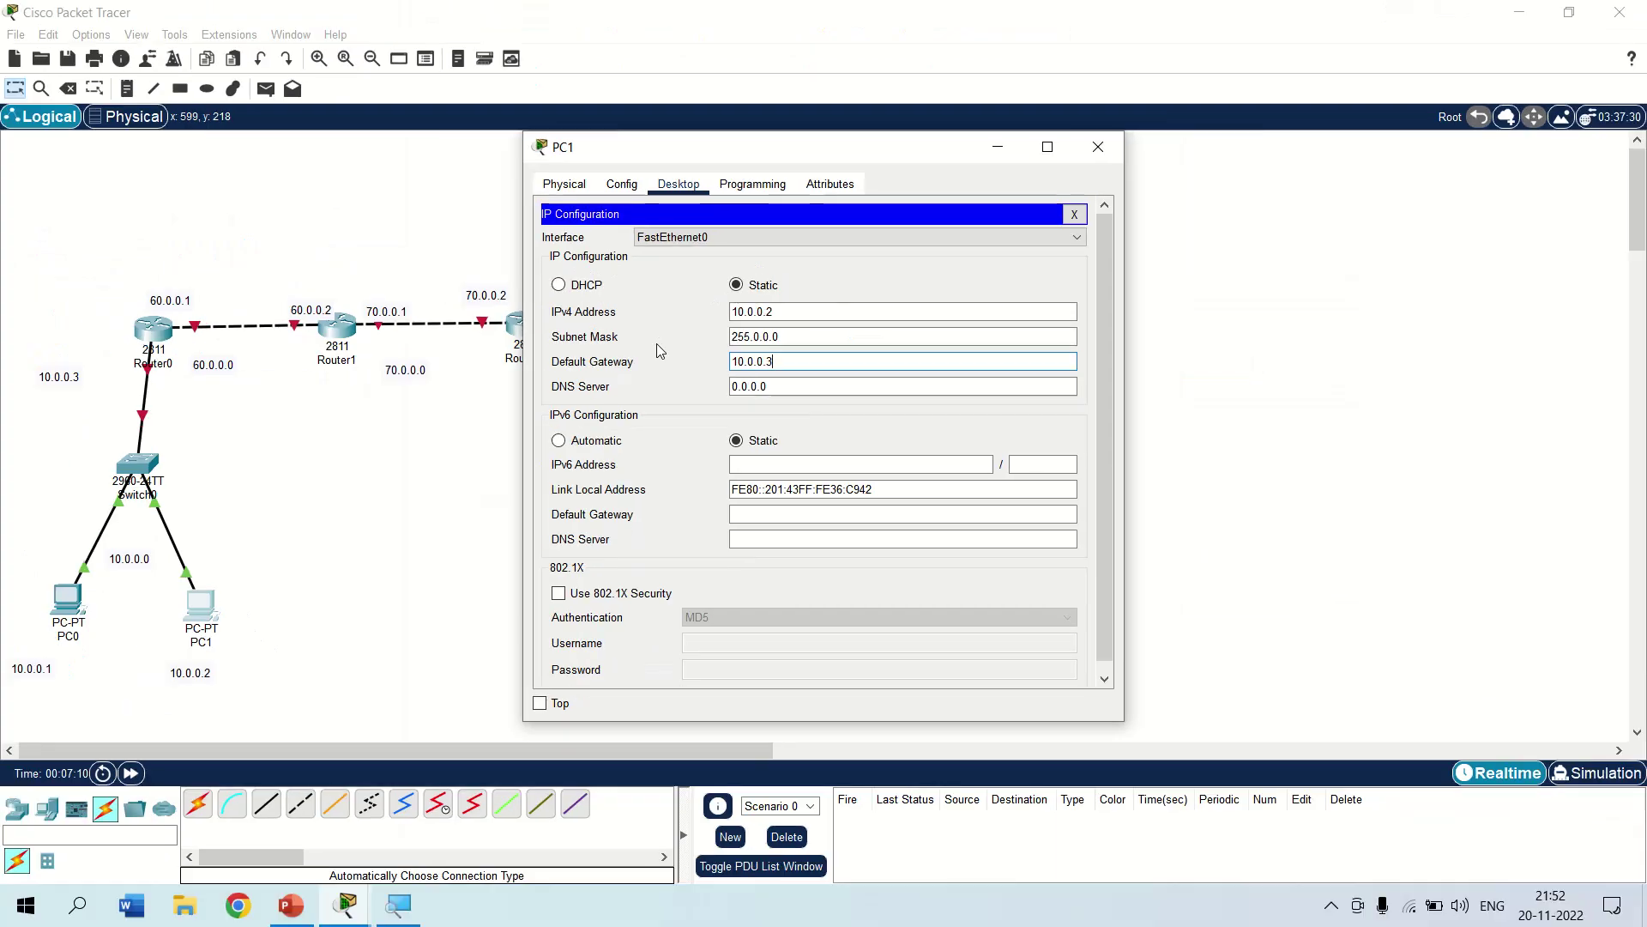
click(1095, 147)
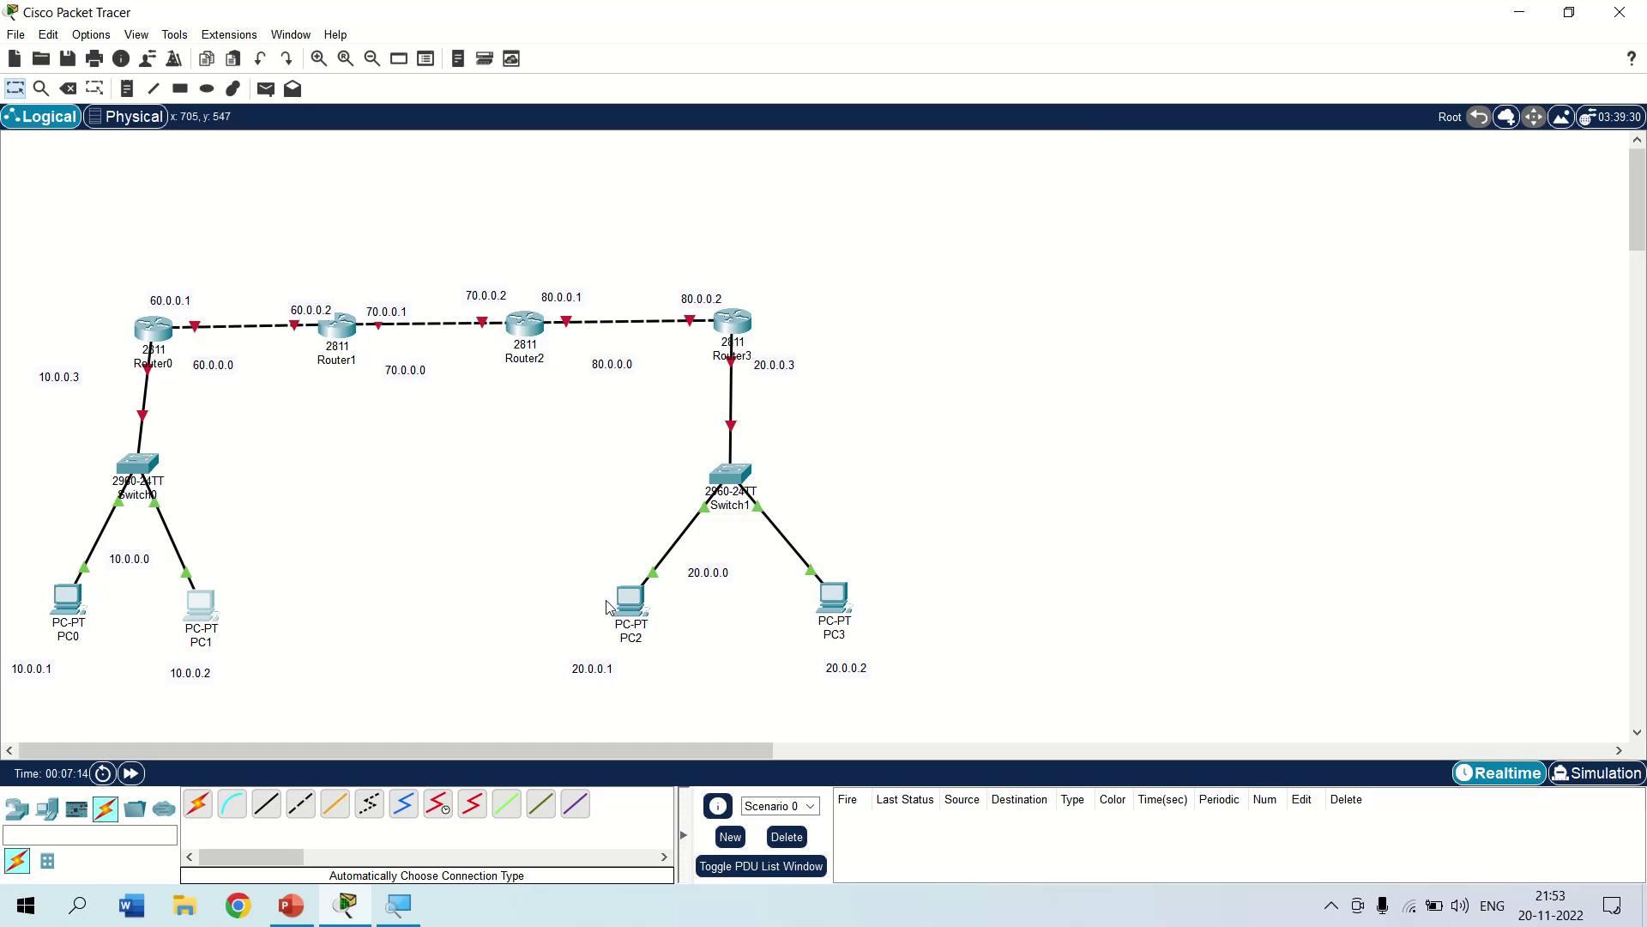
Configure PC2 with the static IPv4 address 20.0.0.1, subnet mask 255.0.0.0 and default gateway 20.0.0.3.
click(632, 600)
click(678, 184)
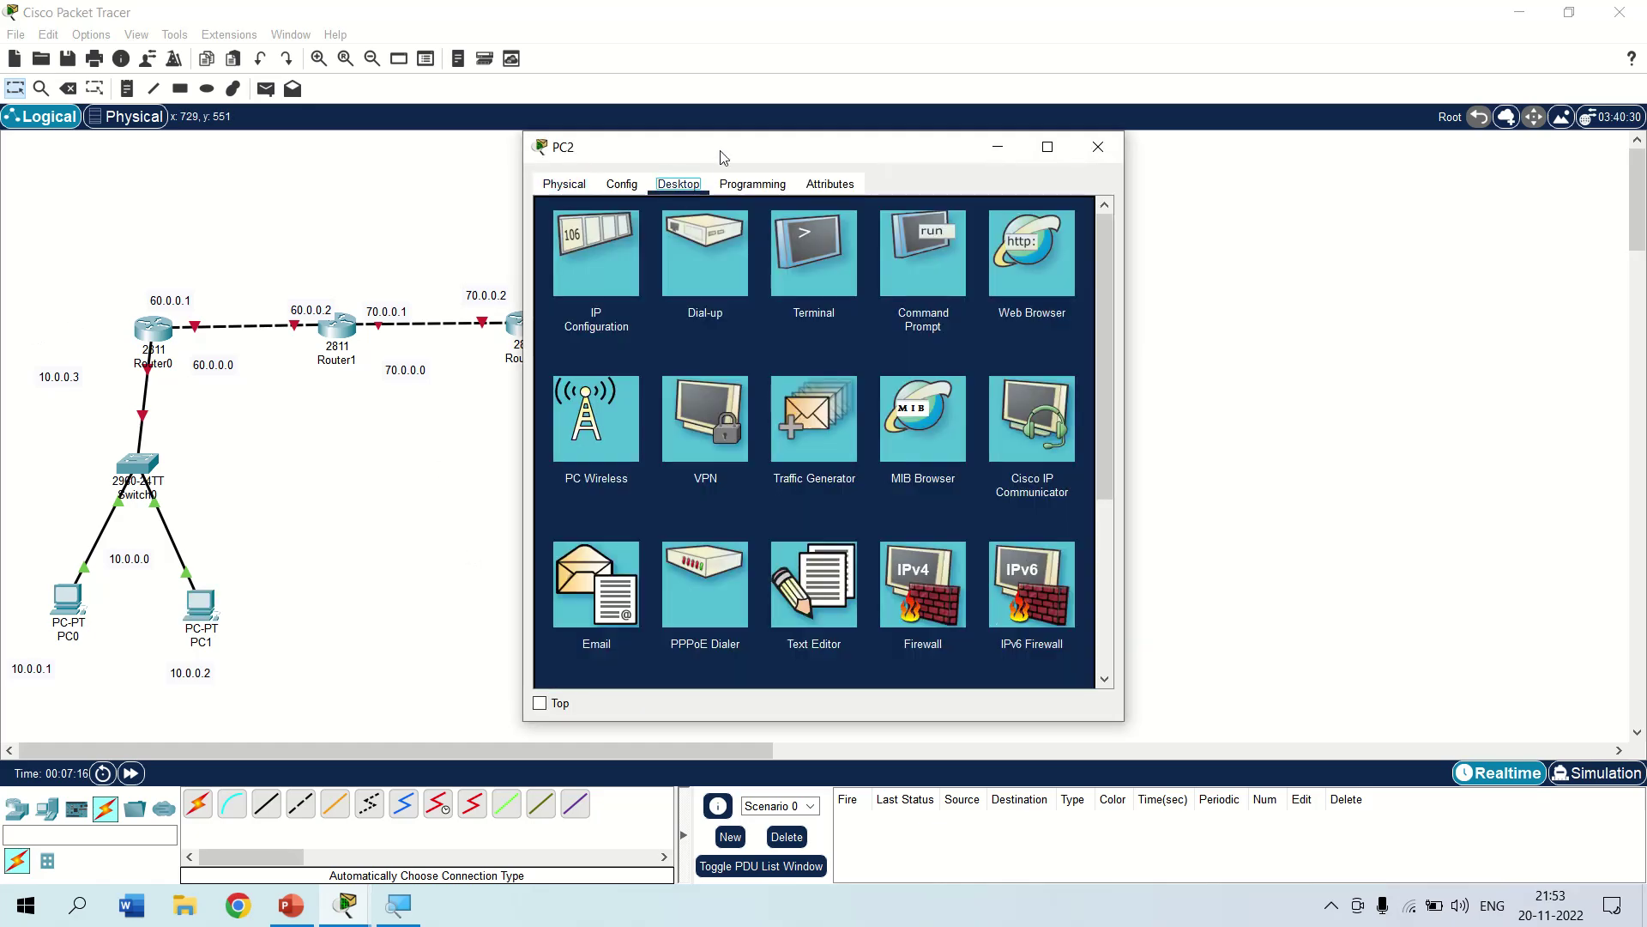
drag(719, 147, 1128, 147)
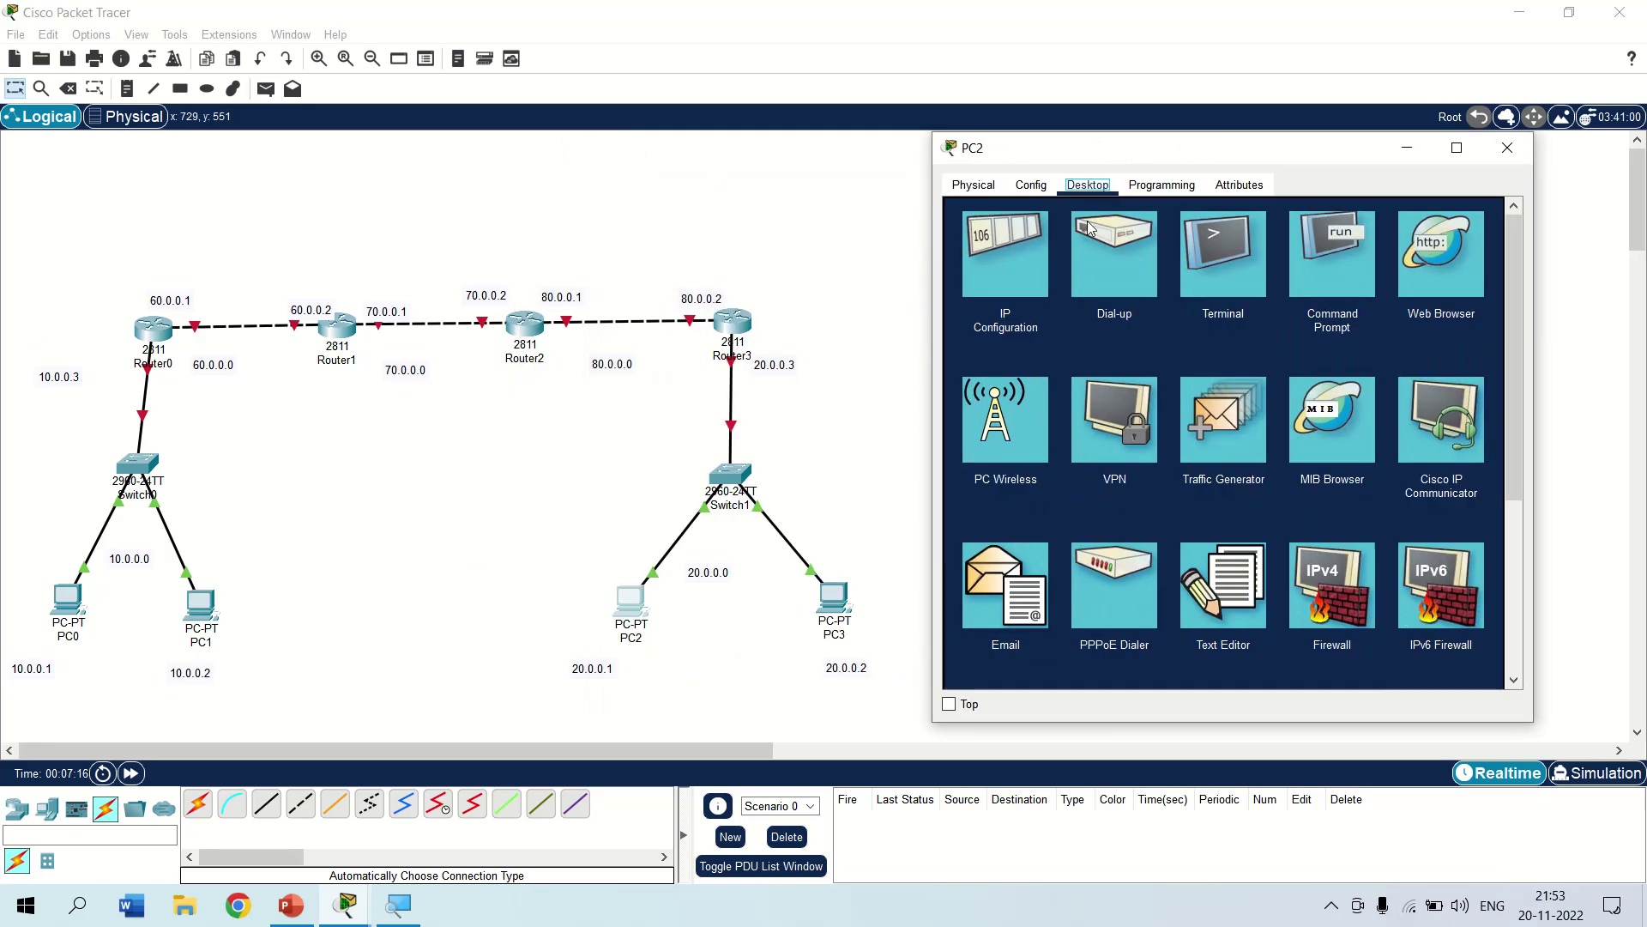
click(996, 259)
click(1195, 312)
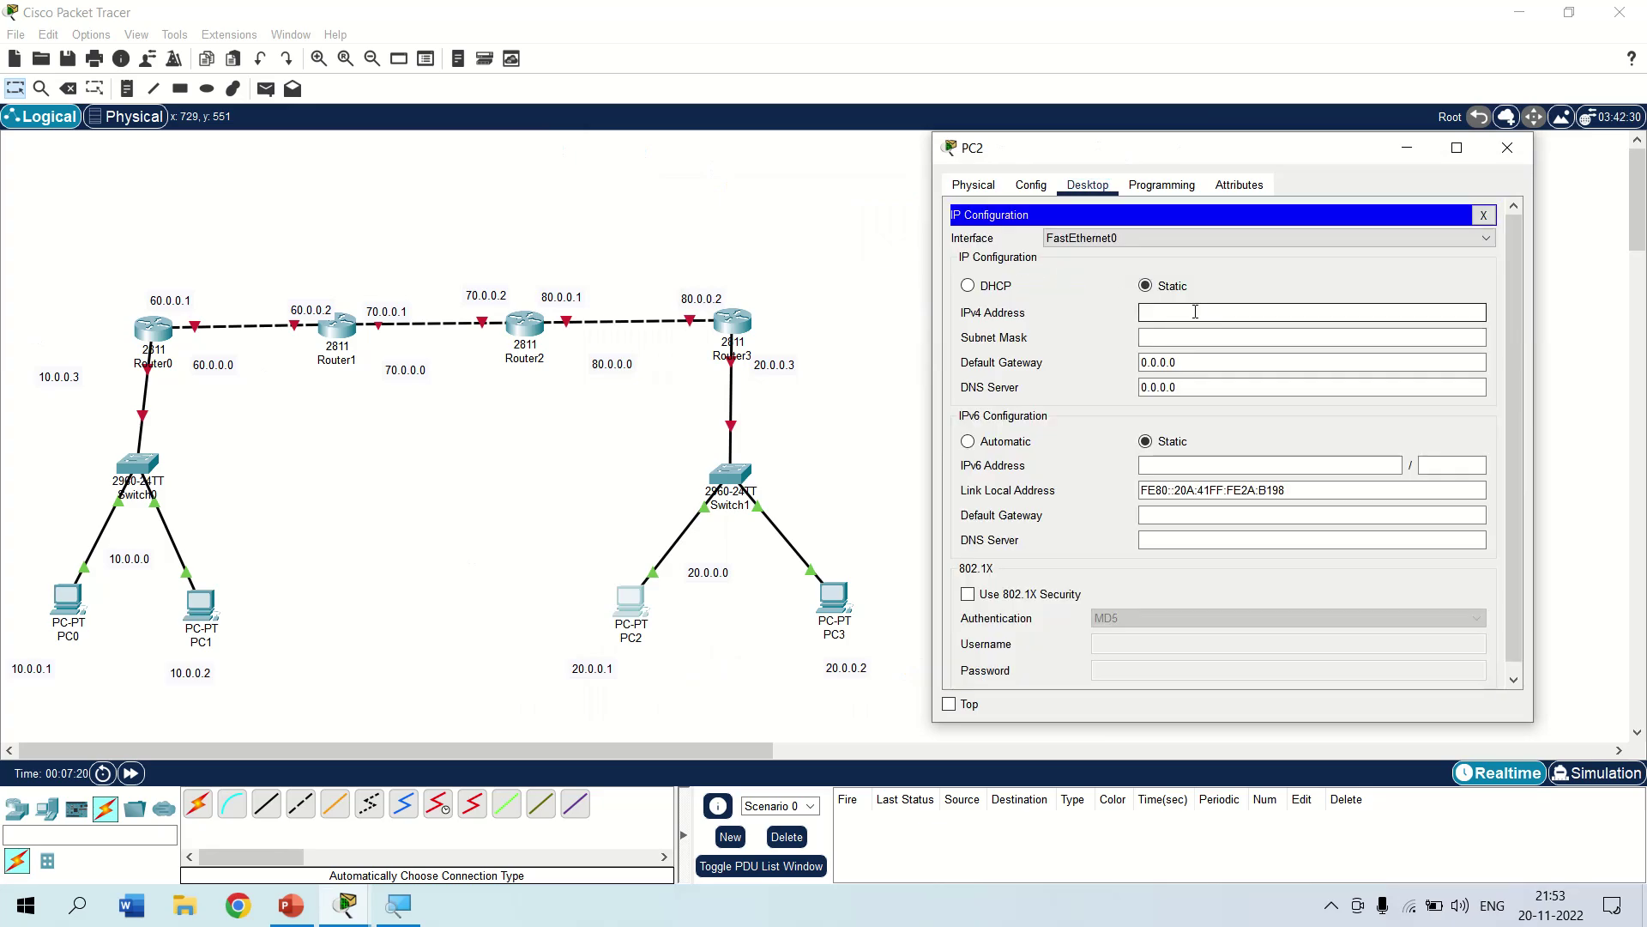
text(20.00.)
key(BackSpace)
text(.0.1)
click(1184, 338)
triple_click(1180, 361)
key(BackSpace)
text(20.0.0.3)
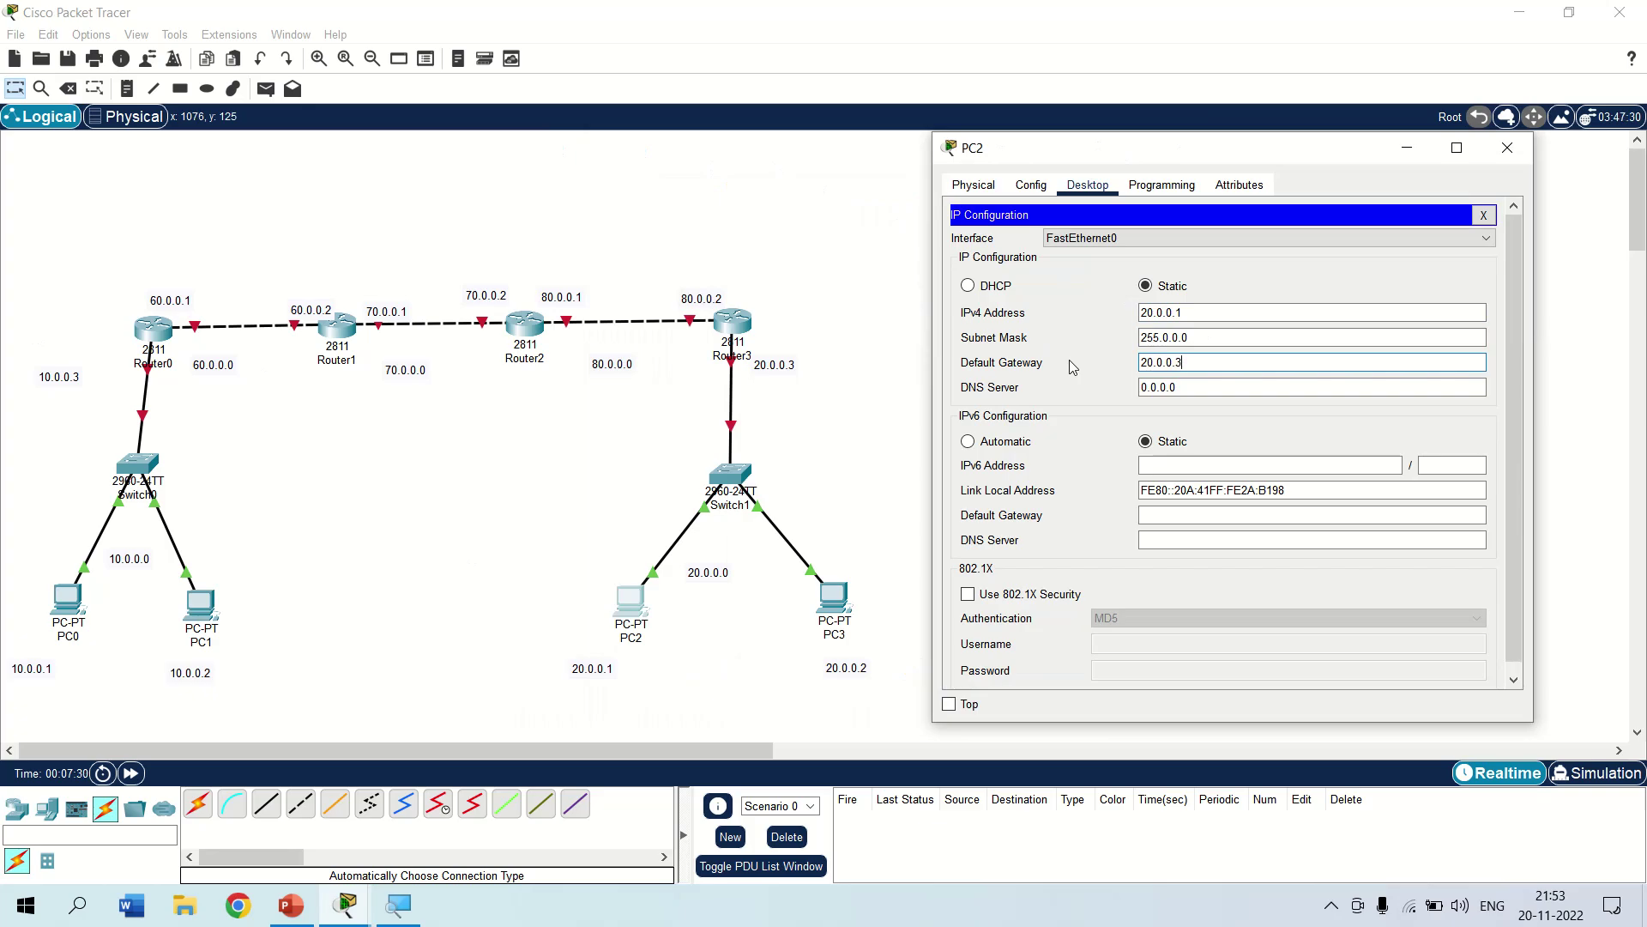
click(1507, 148)
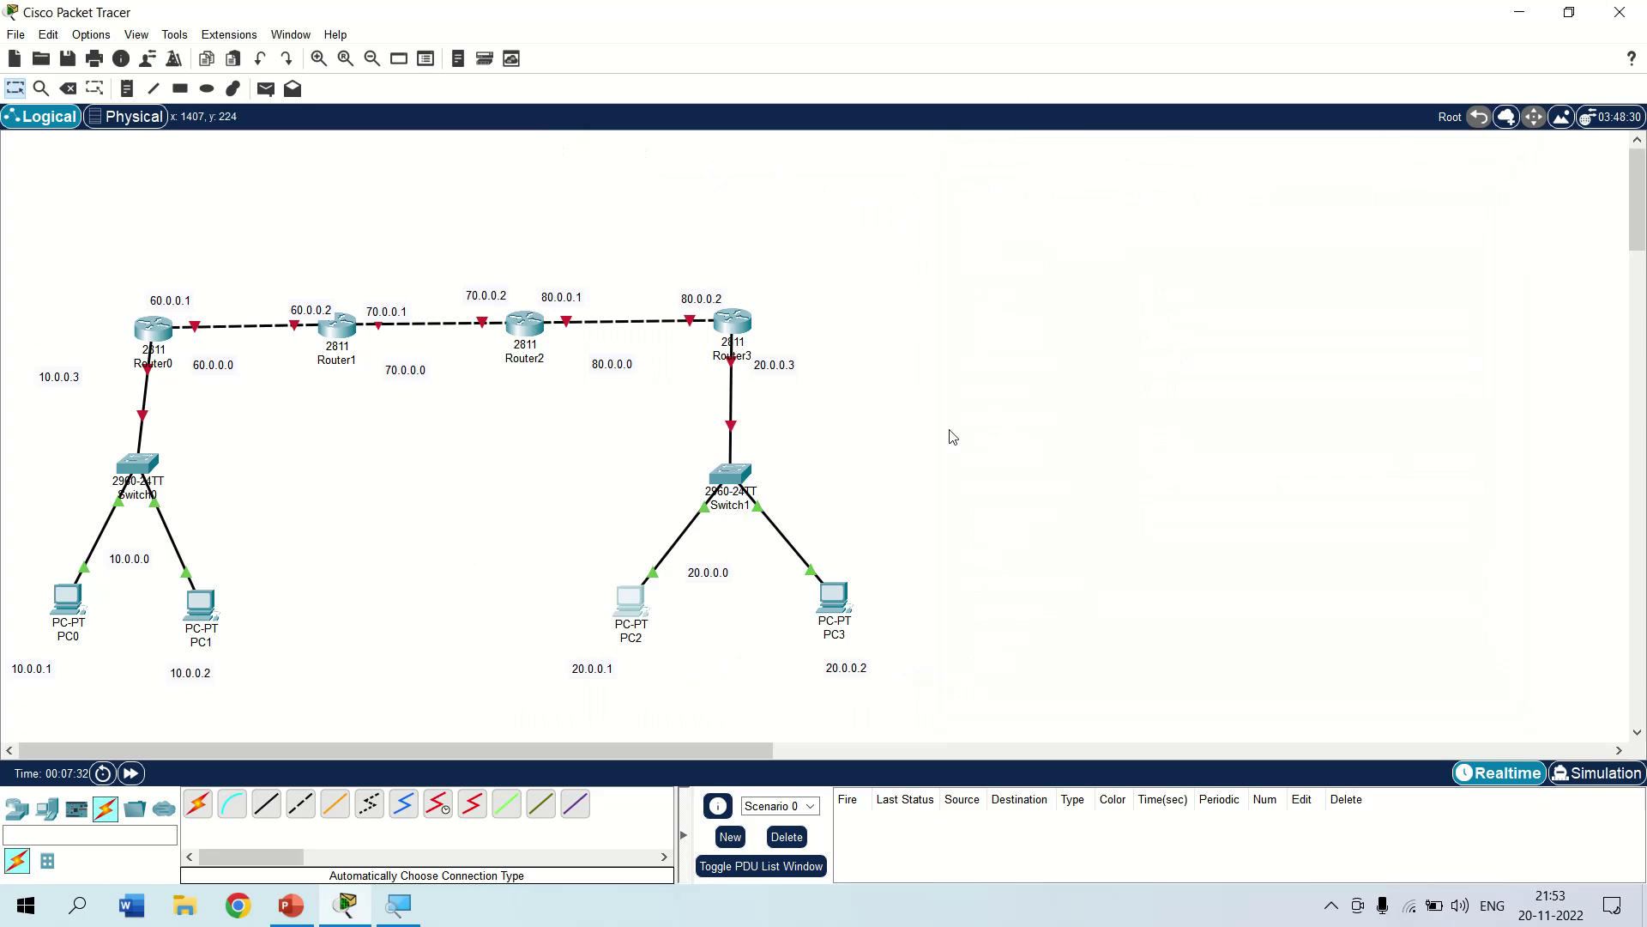
Configure PC3 with the static IPv4 address 20.0.0.2, subnet mask 255.0.0.0 and default gateway 20.0.0.3.
click(833, 600)
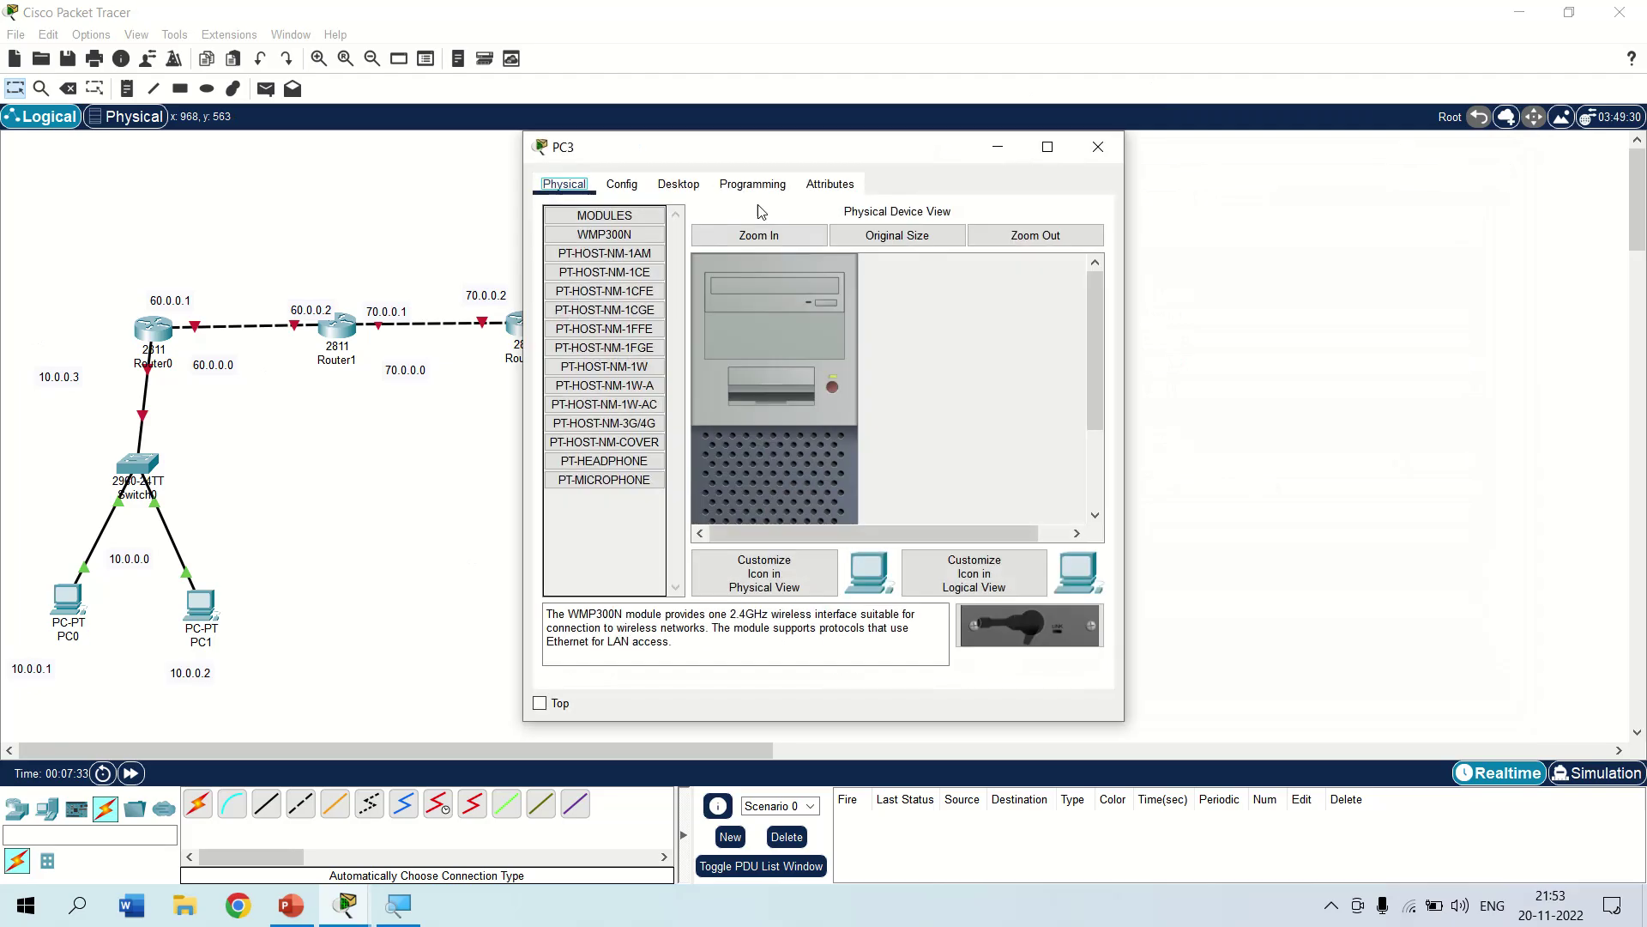
drag(768, 151, 1072, 162)
click(982, 195)
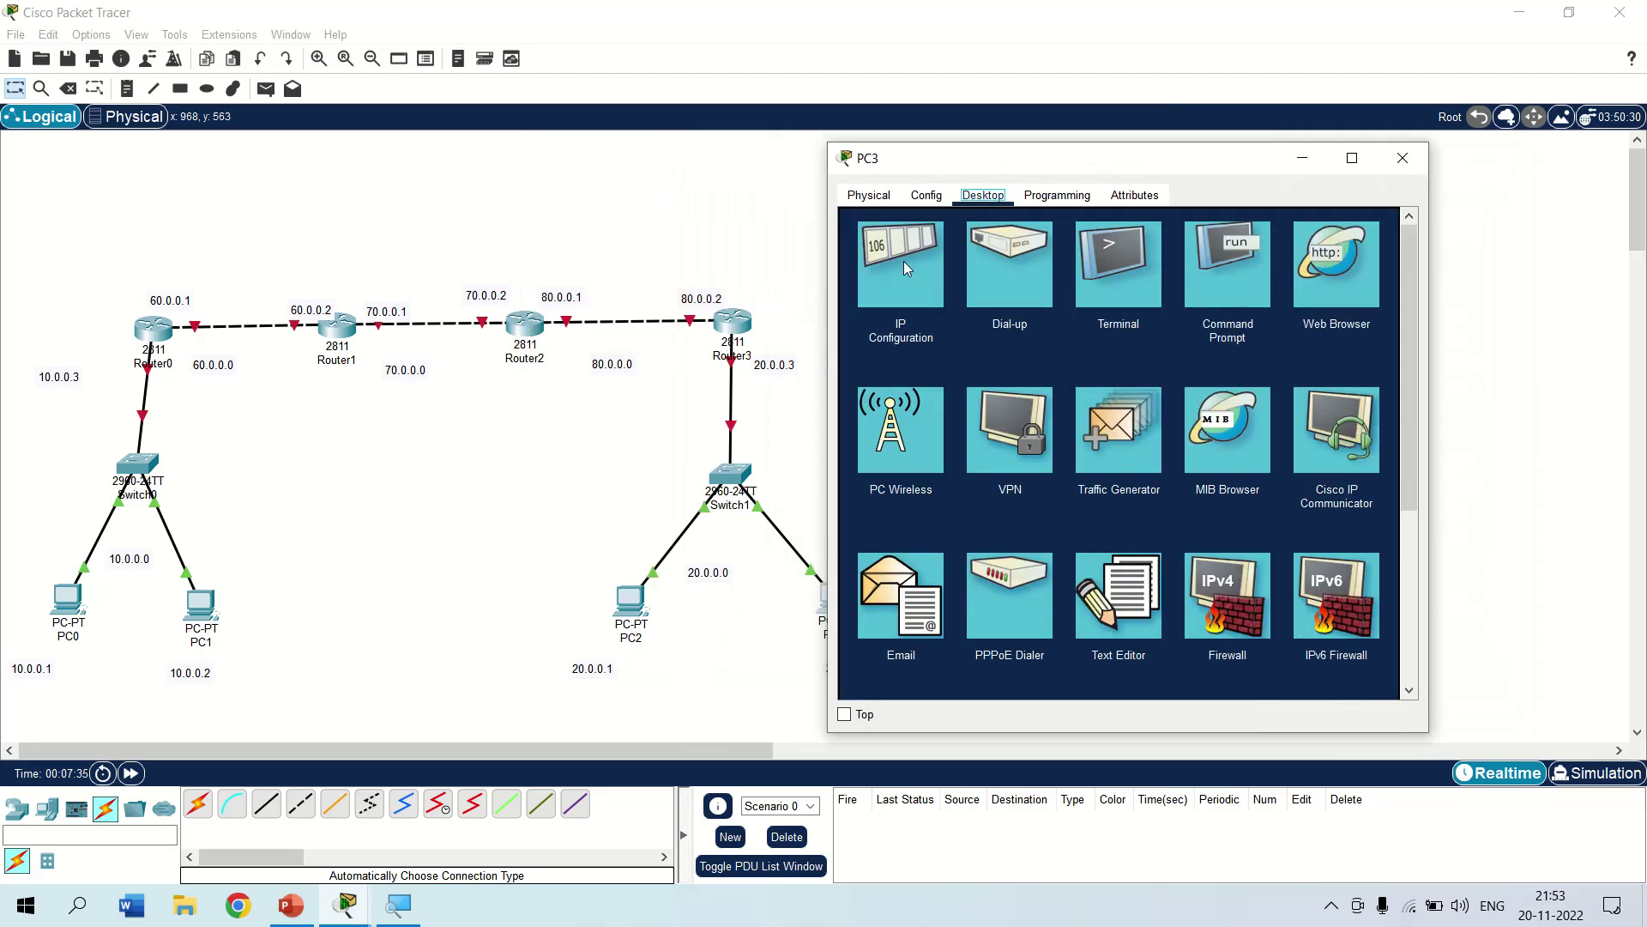
click(913, 261)
click(1066, 321)
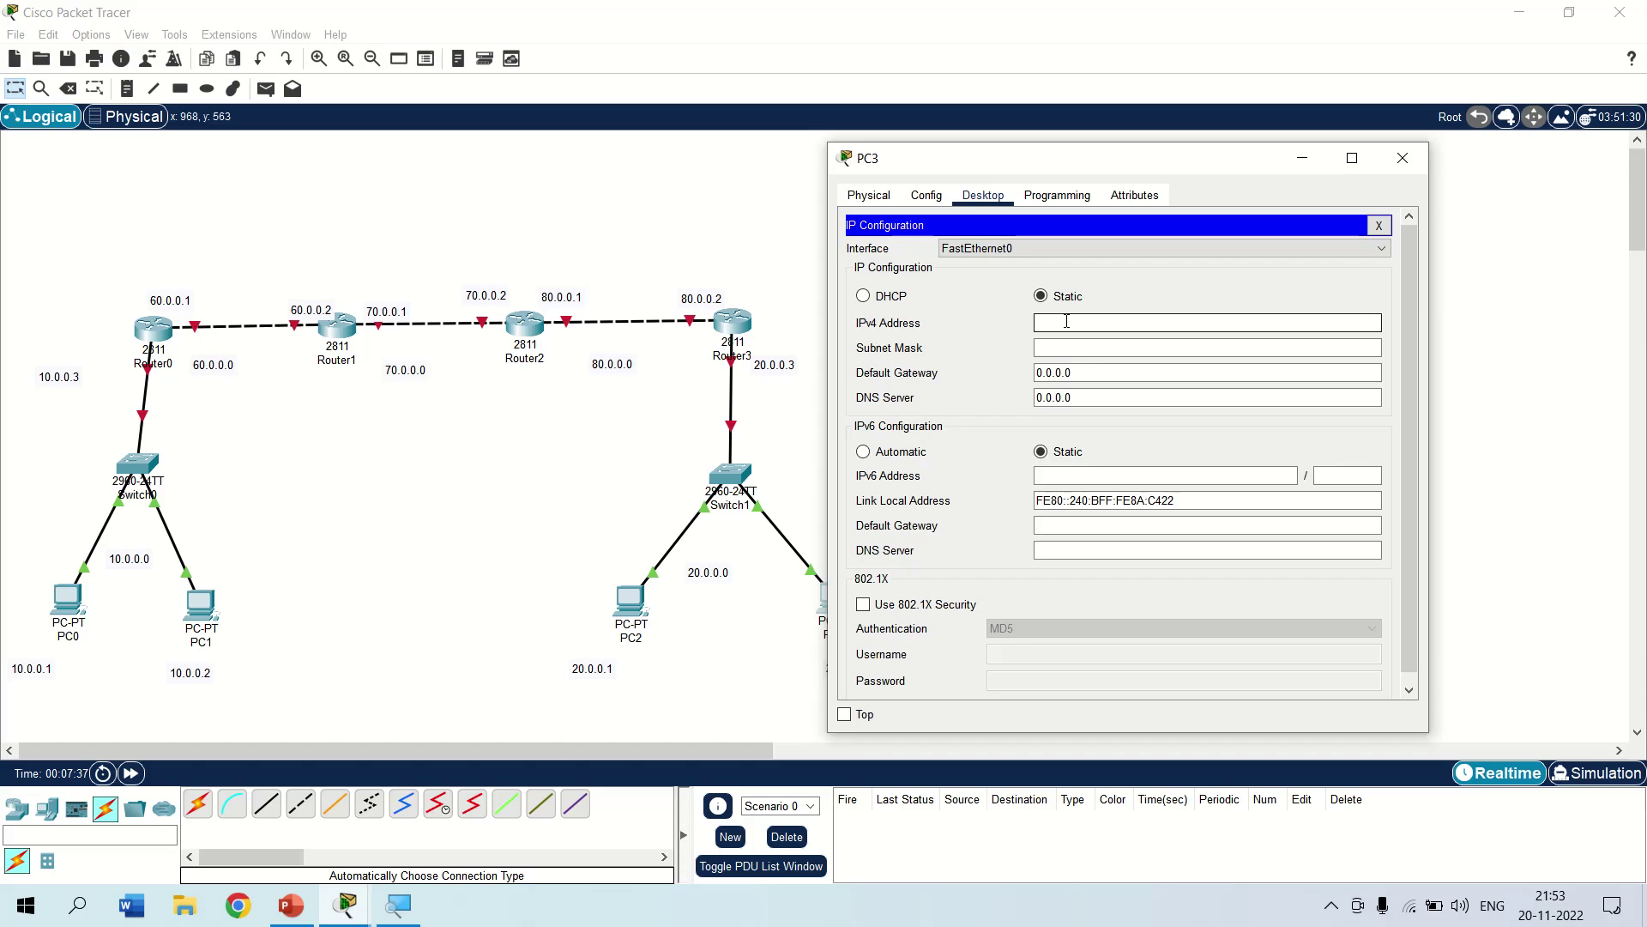
drag(959, 159, 1139, 172)
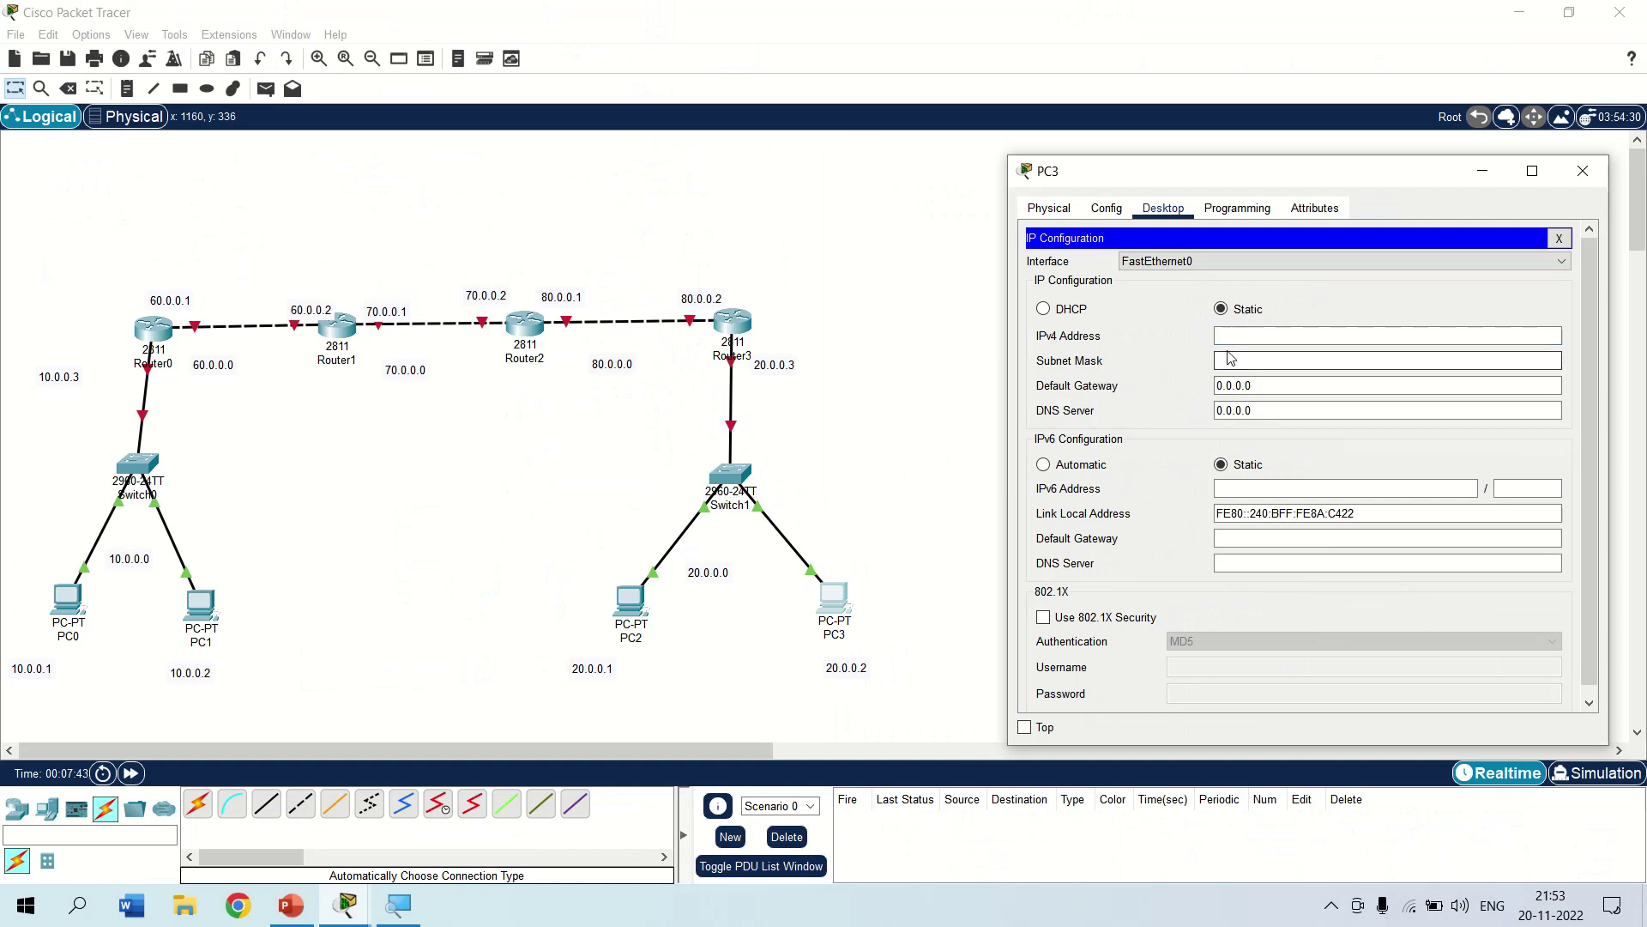
click(1227, 344)
text(20.0.0.2)
key(Tab)
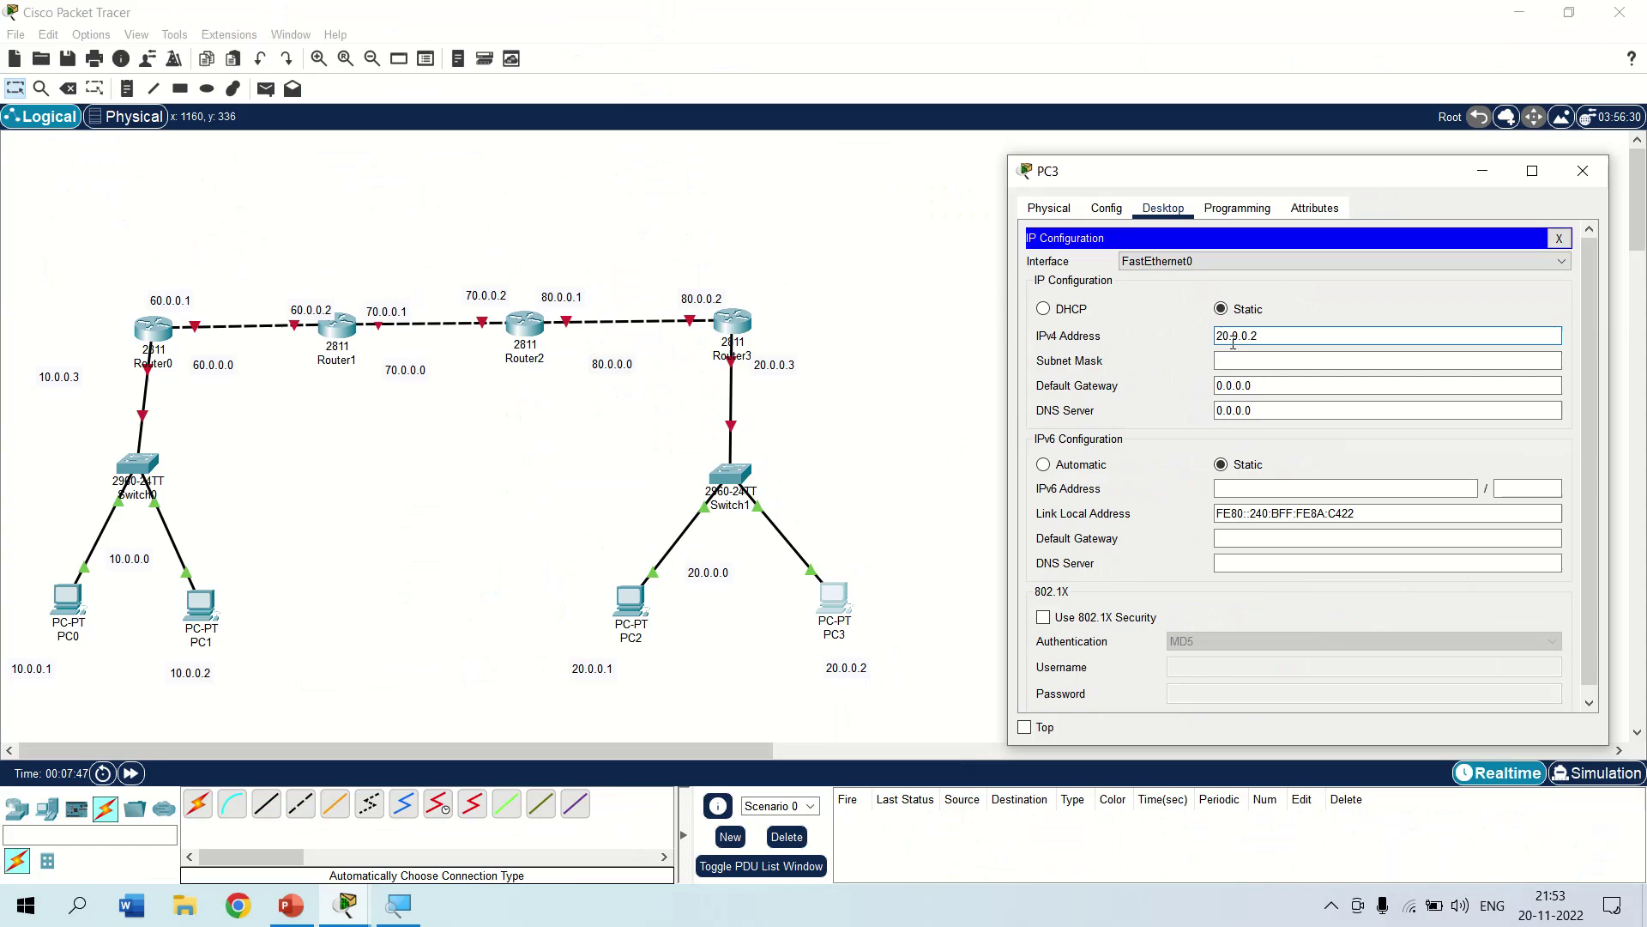
key(Tab)
drag(1172, 387, 1142, 392)
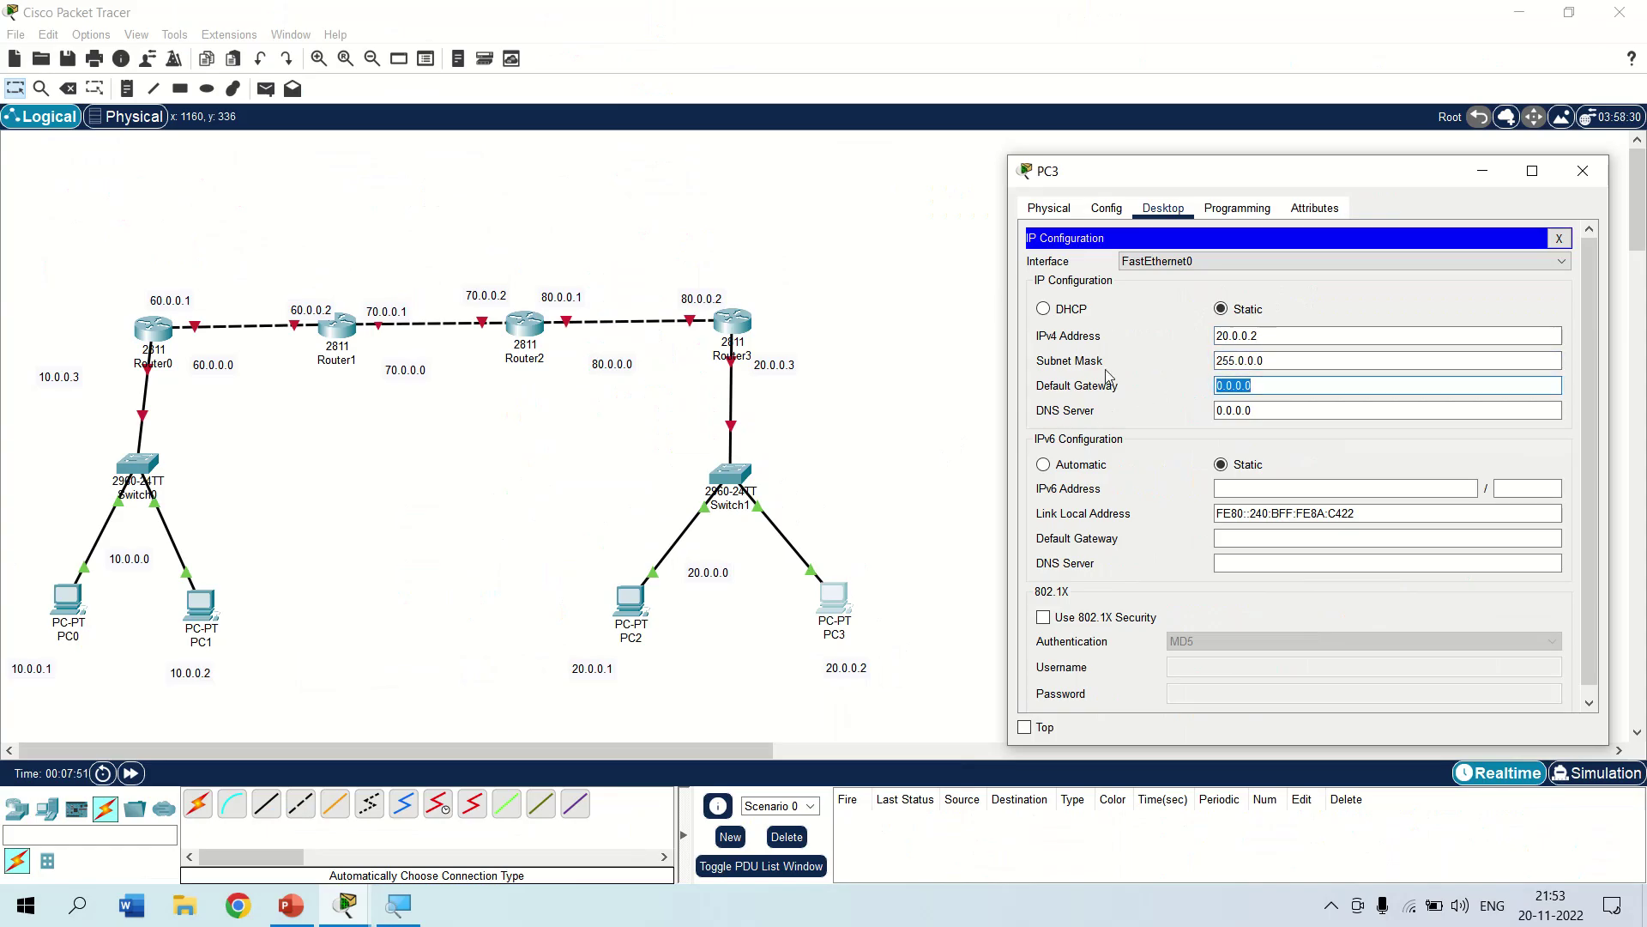
text(20.0.0.3)
click(1583, 171)
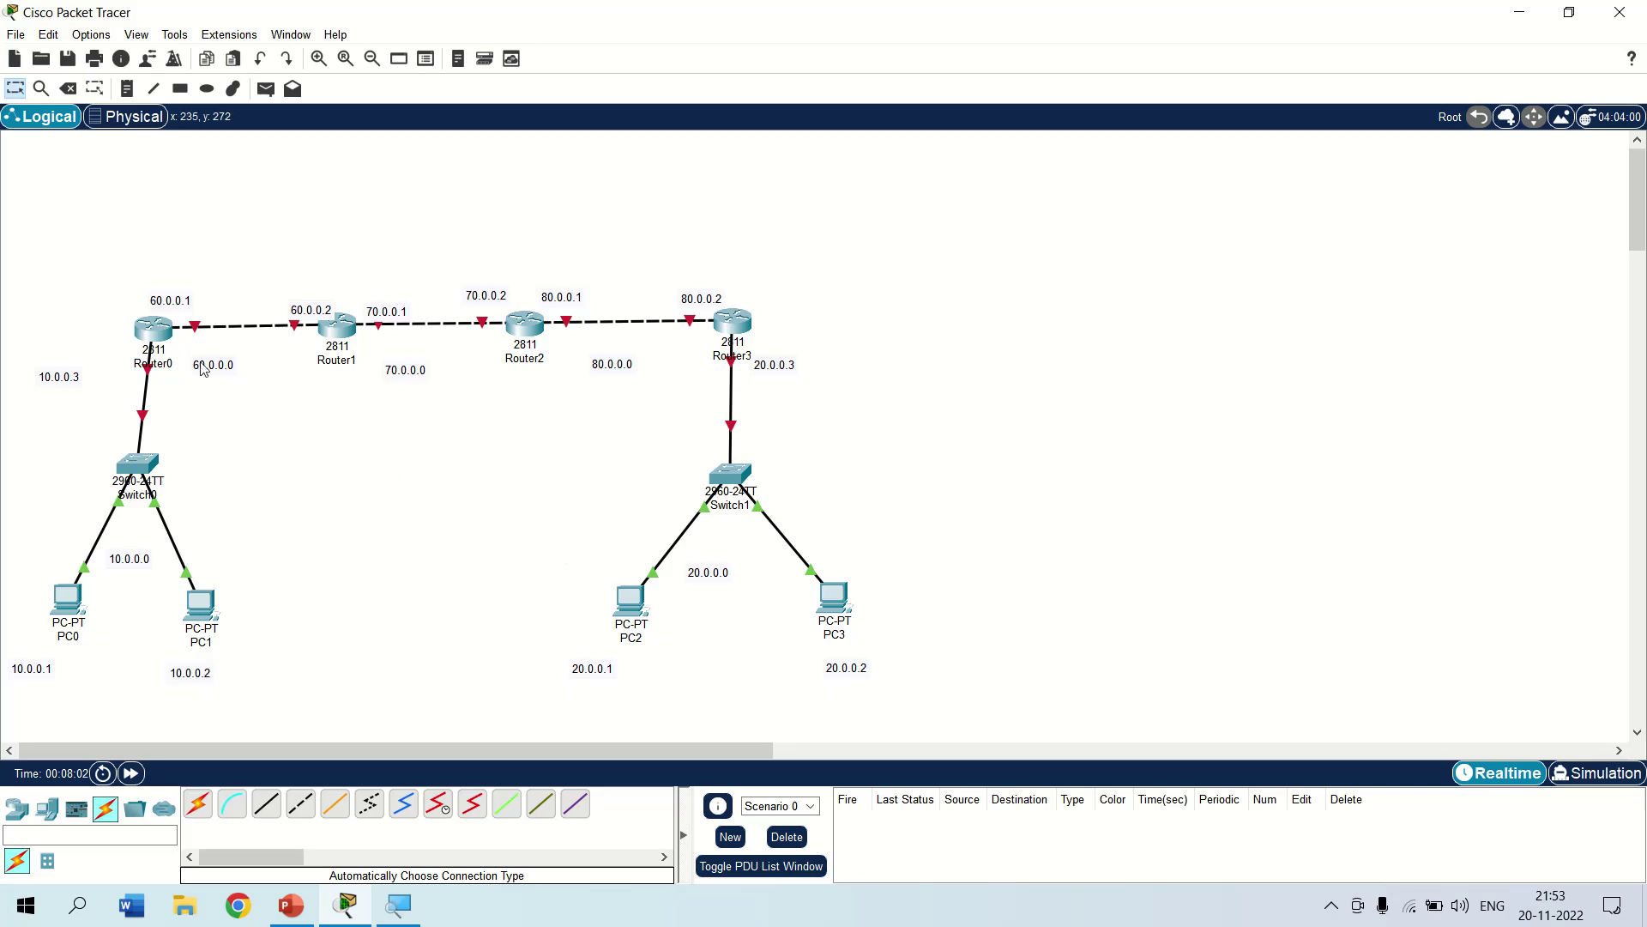
Turn on Router0's FastEthernet0/0 port and give it the IPv4 address 10.0.0.3 with subnet mask 255.0.0.0.
click(153, 333)
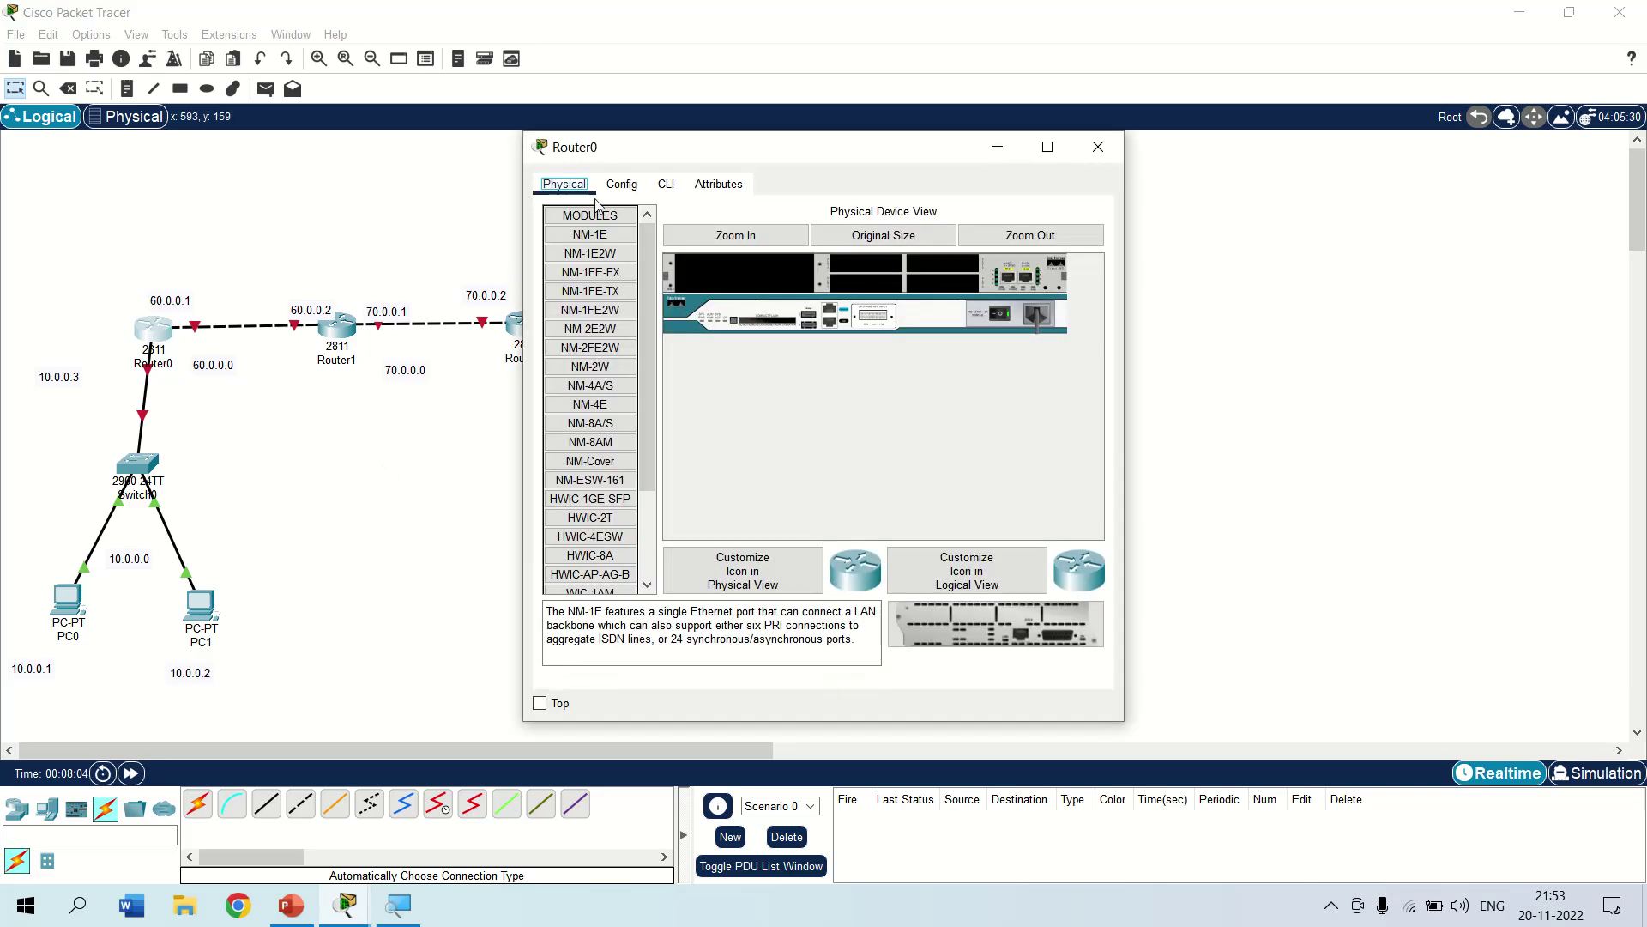
click(622, 185)
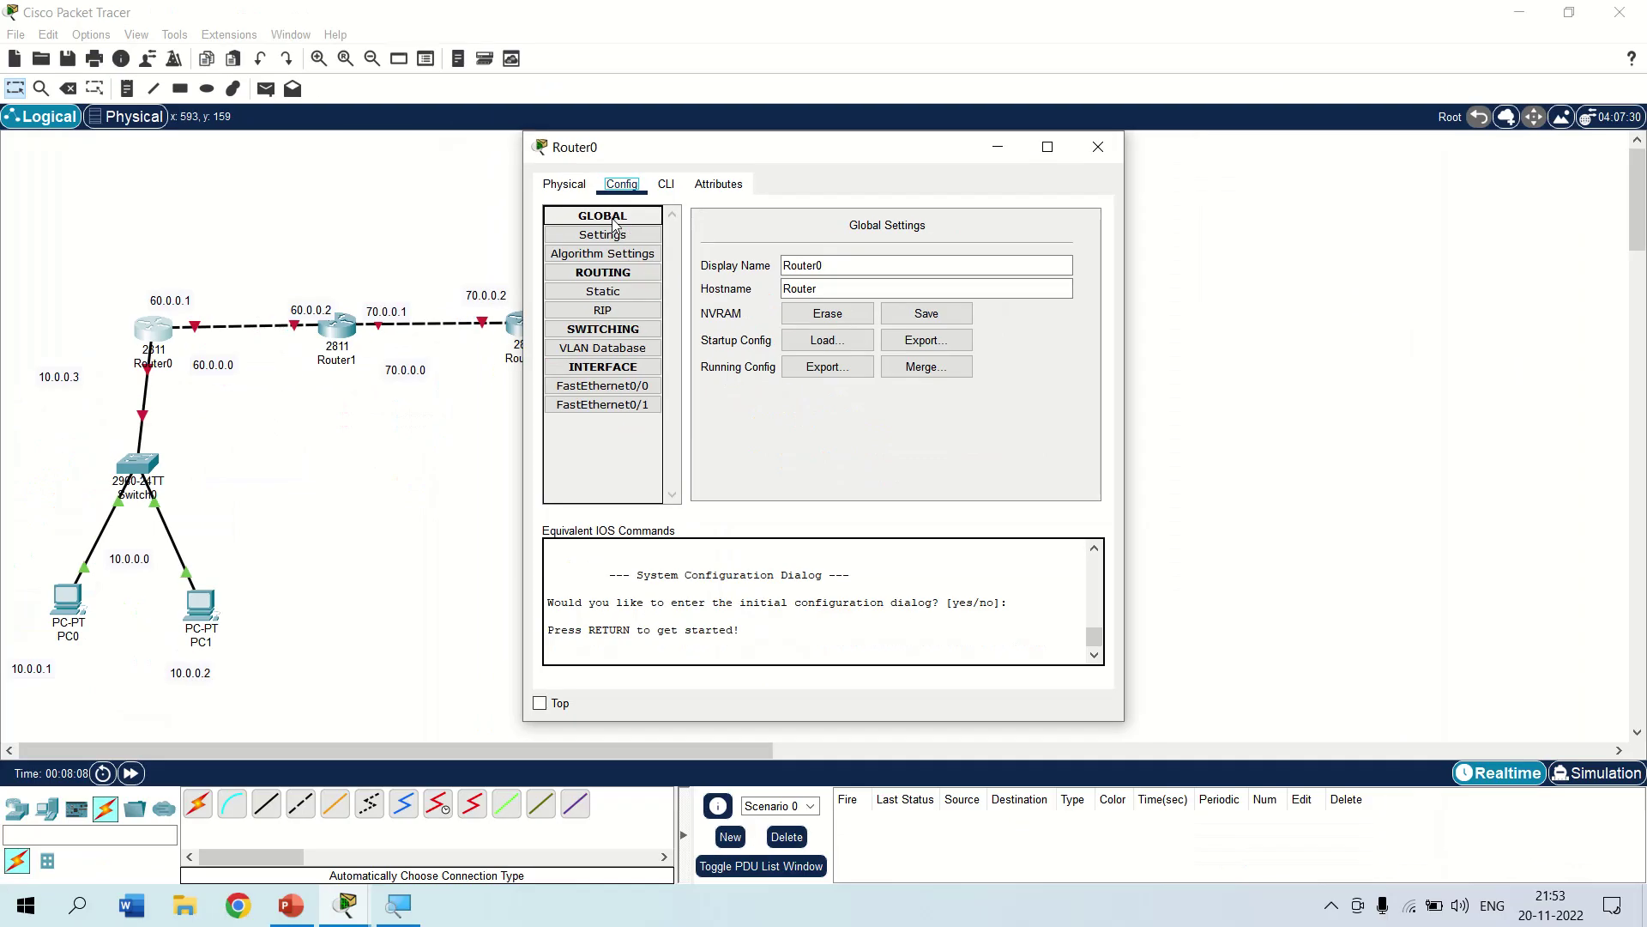
click(624, 385)
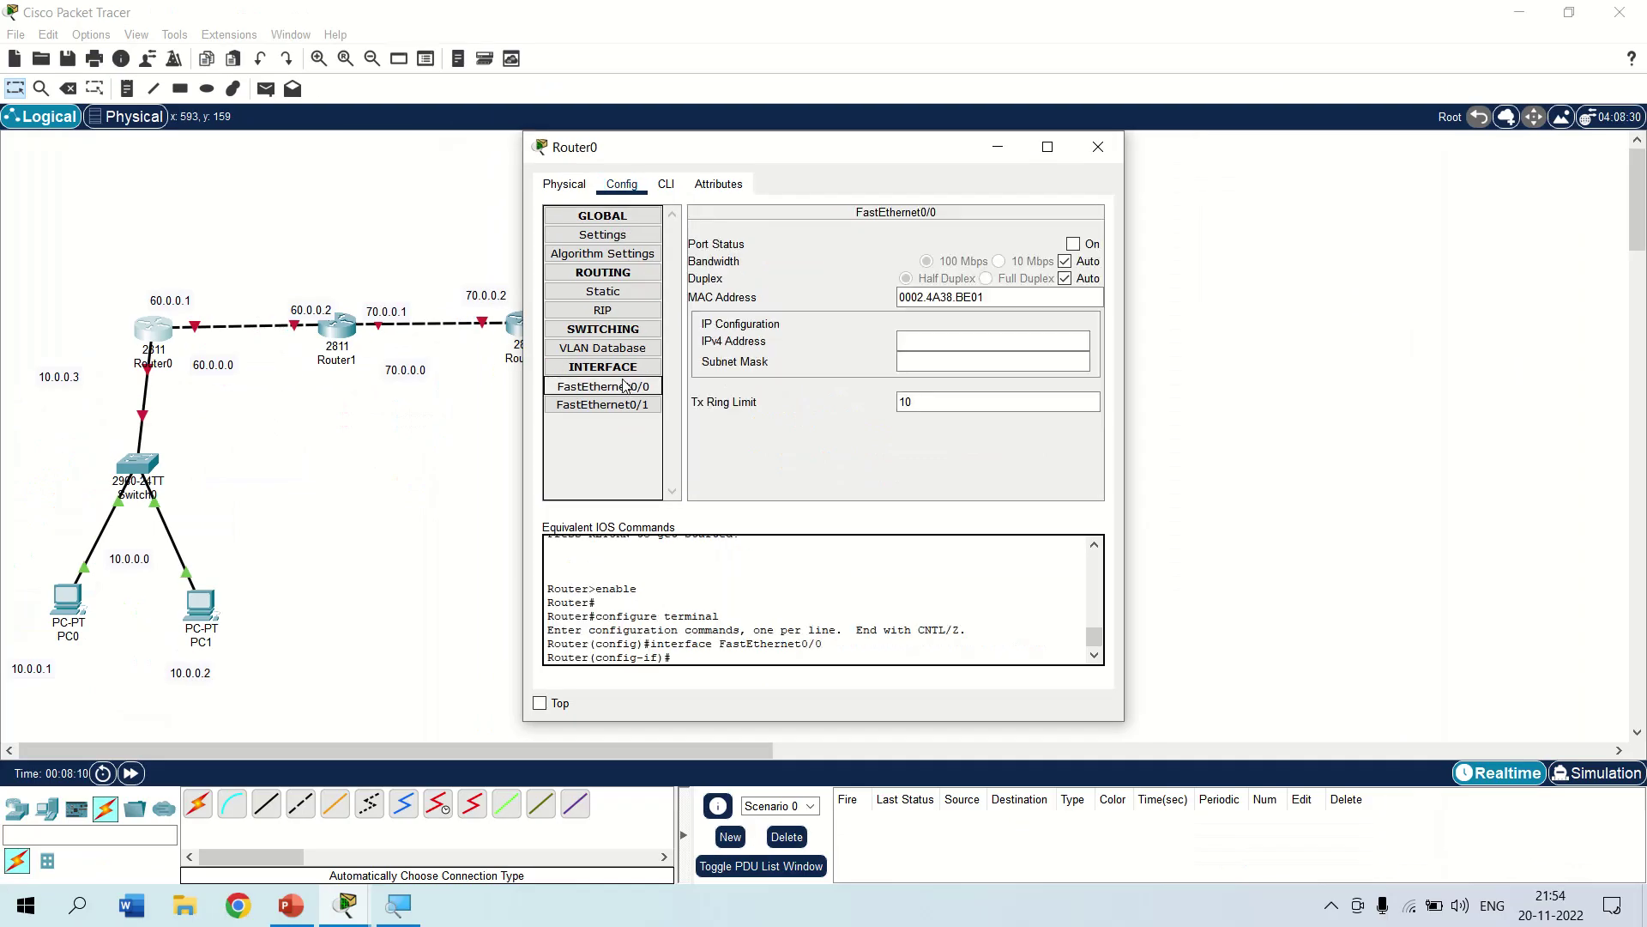
click(1073, 244)
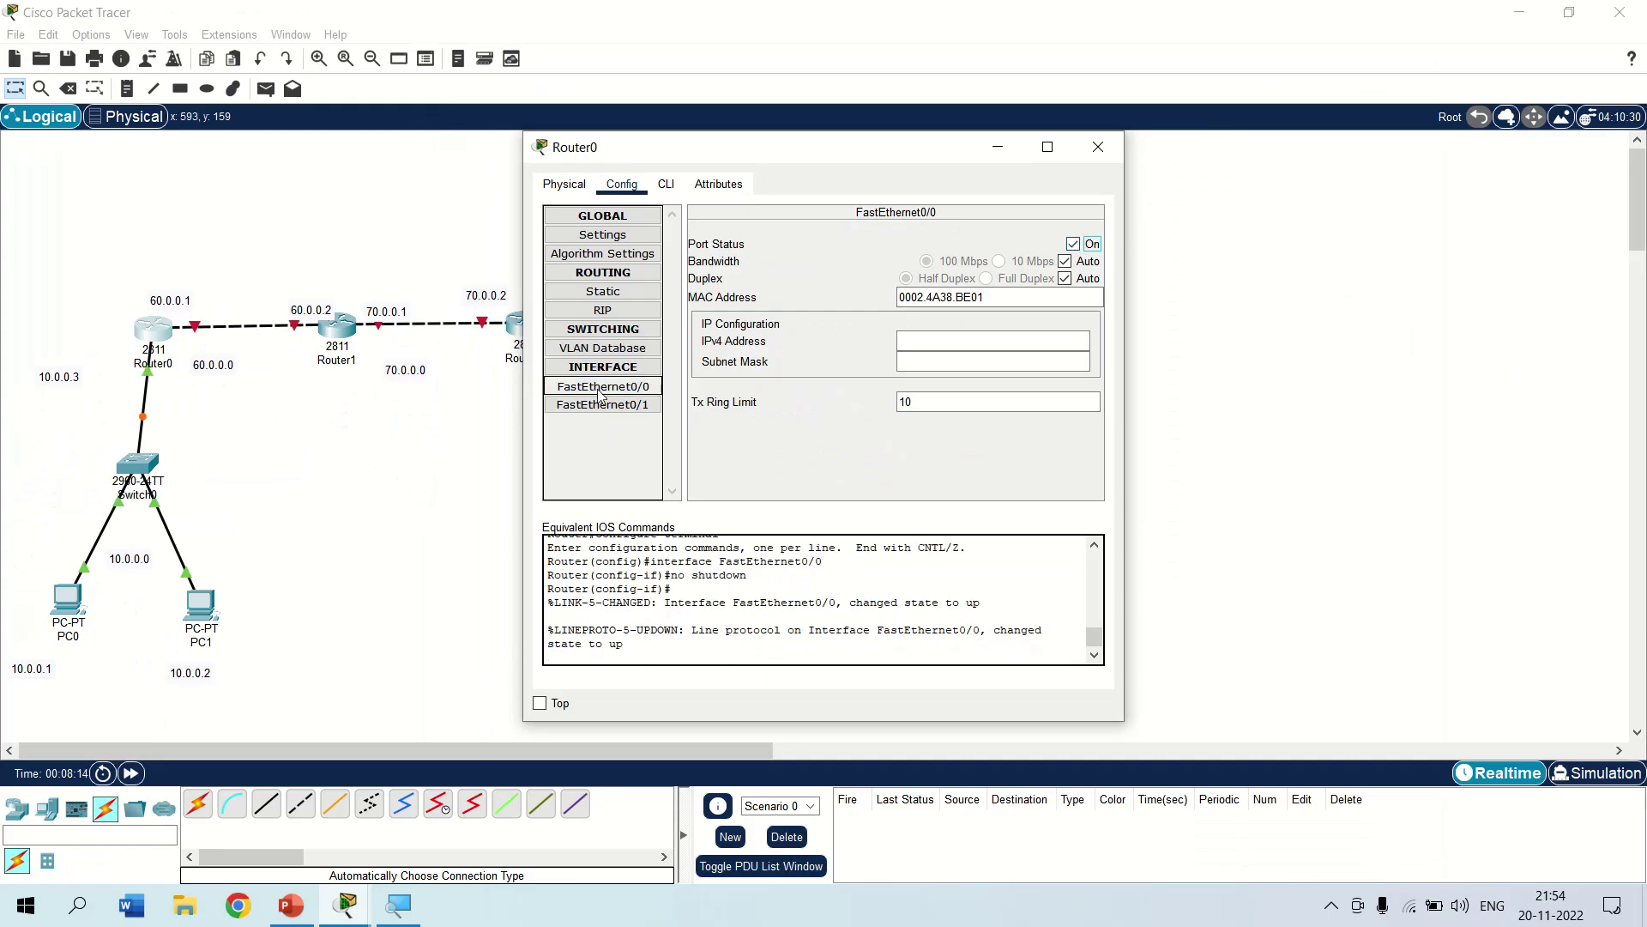
click(613, 397)
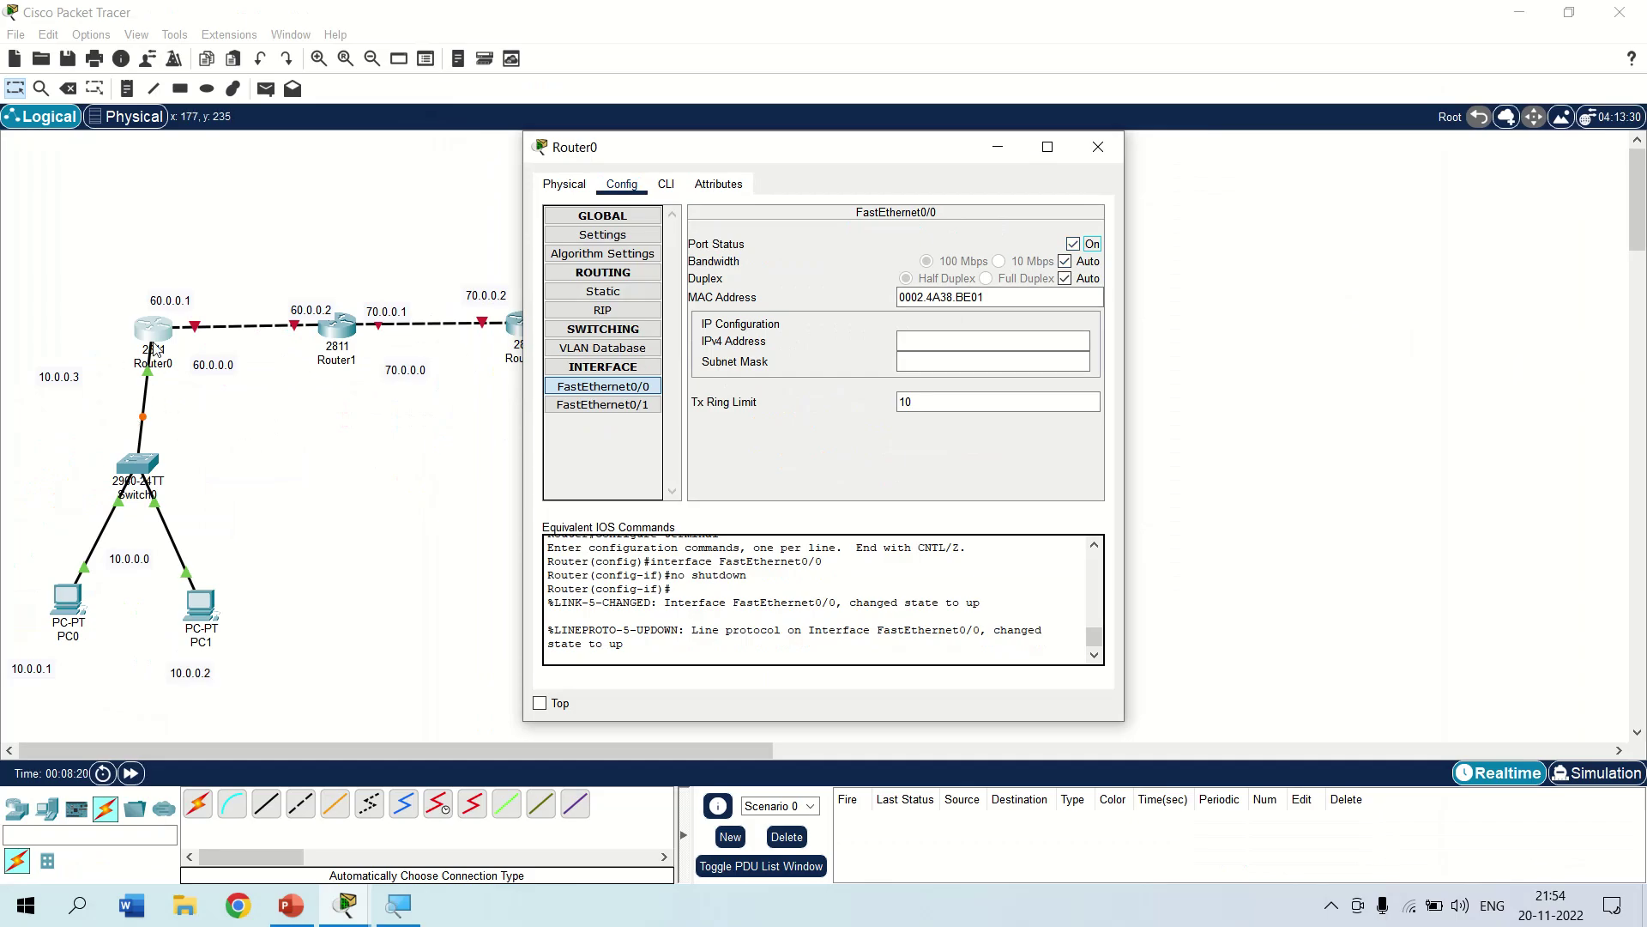
click(916, 339)
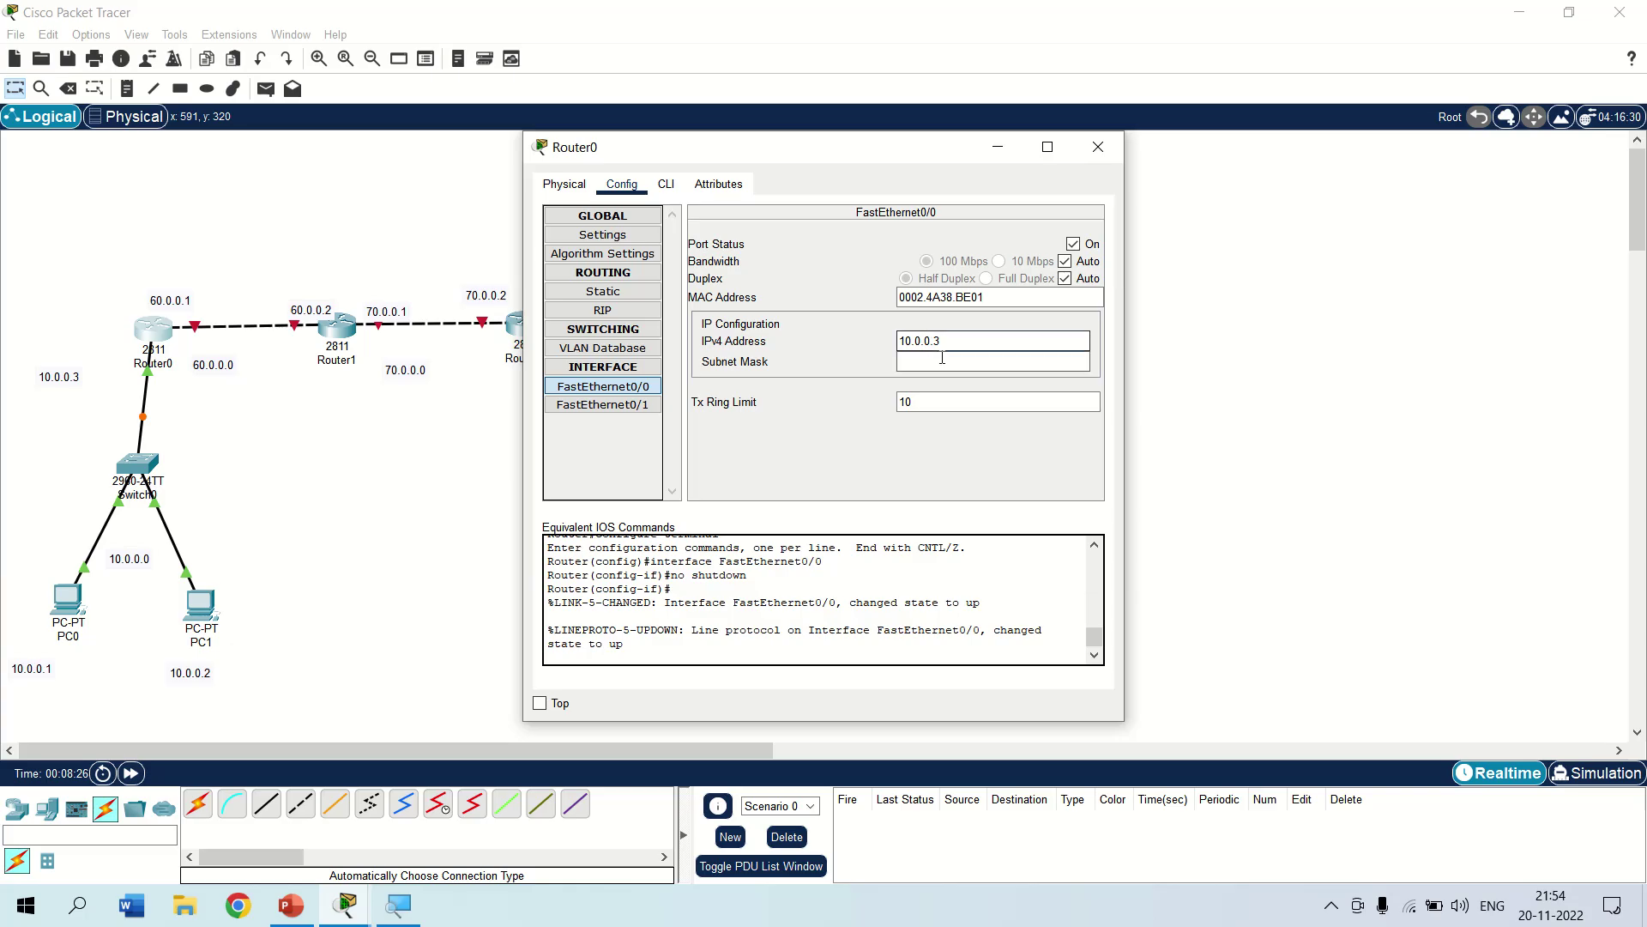
text(10.0.0.3)
click(941, 355)
Turn on Router0's FastEthernet0/1 port and give it the IPv4 address 60.0.0.1 with subnet mask 255.0.0.0.
click(589, 412)
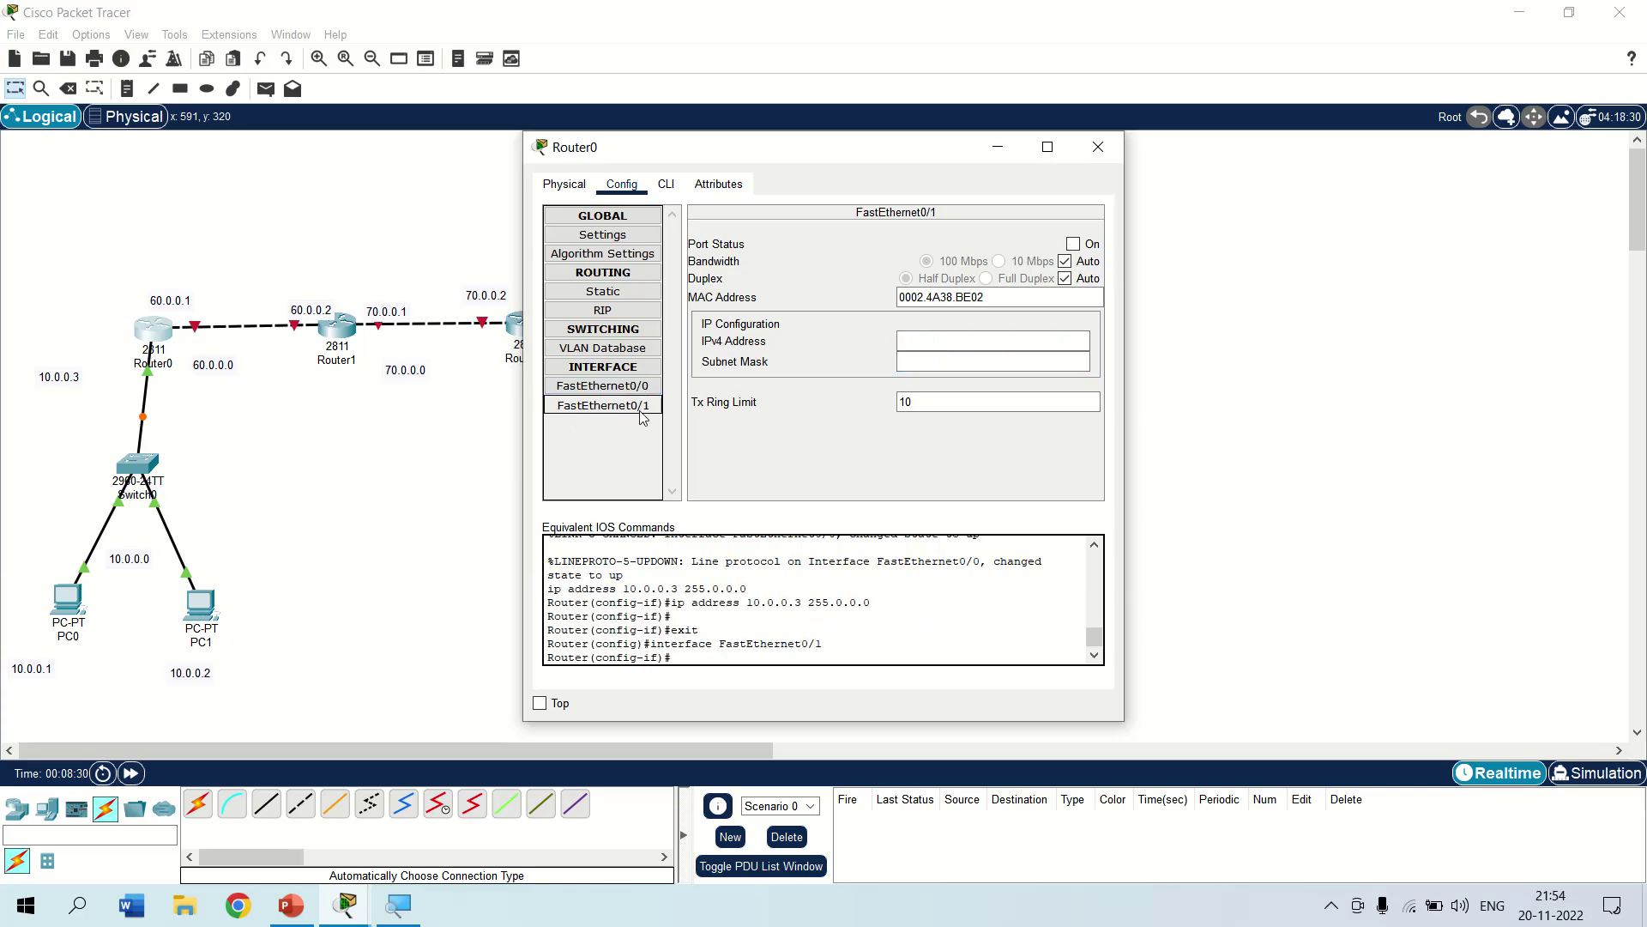
click(1074, 244)
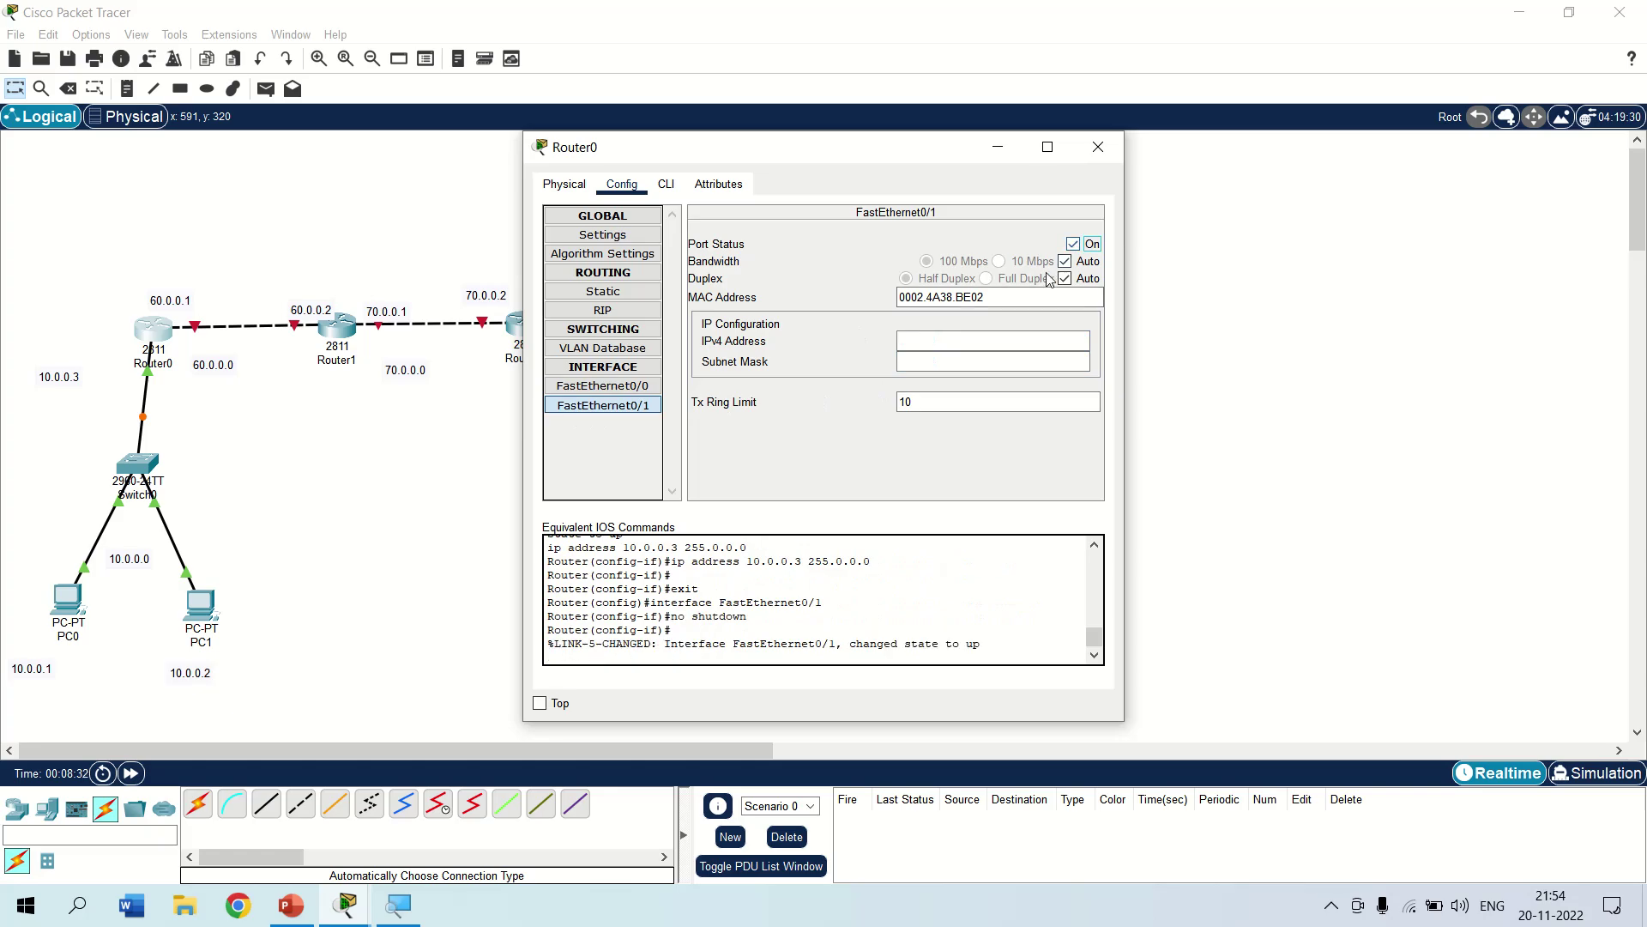
click(952, 341)
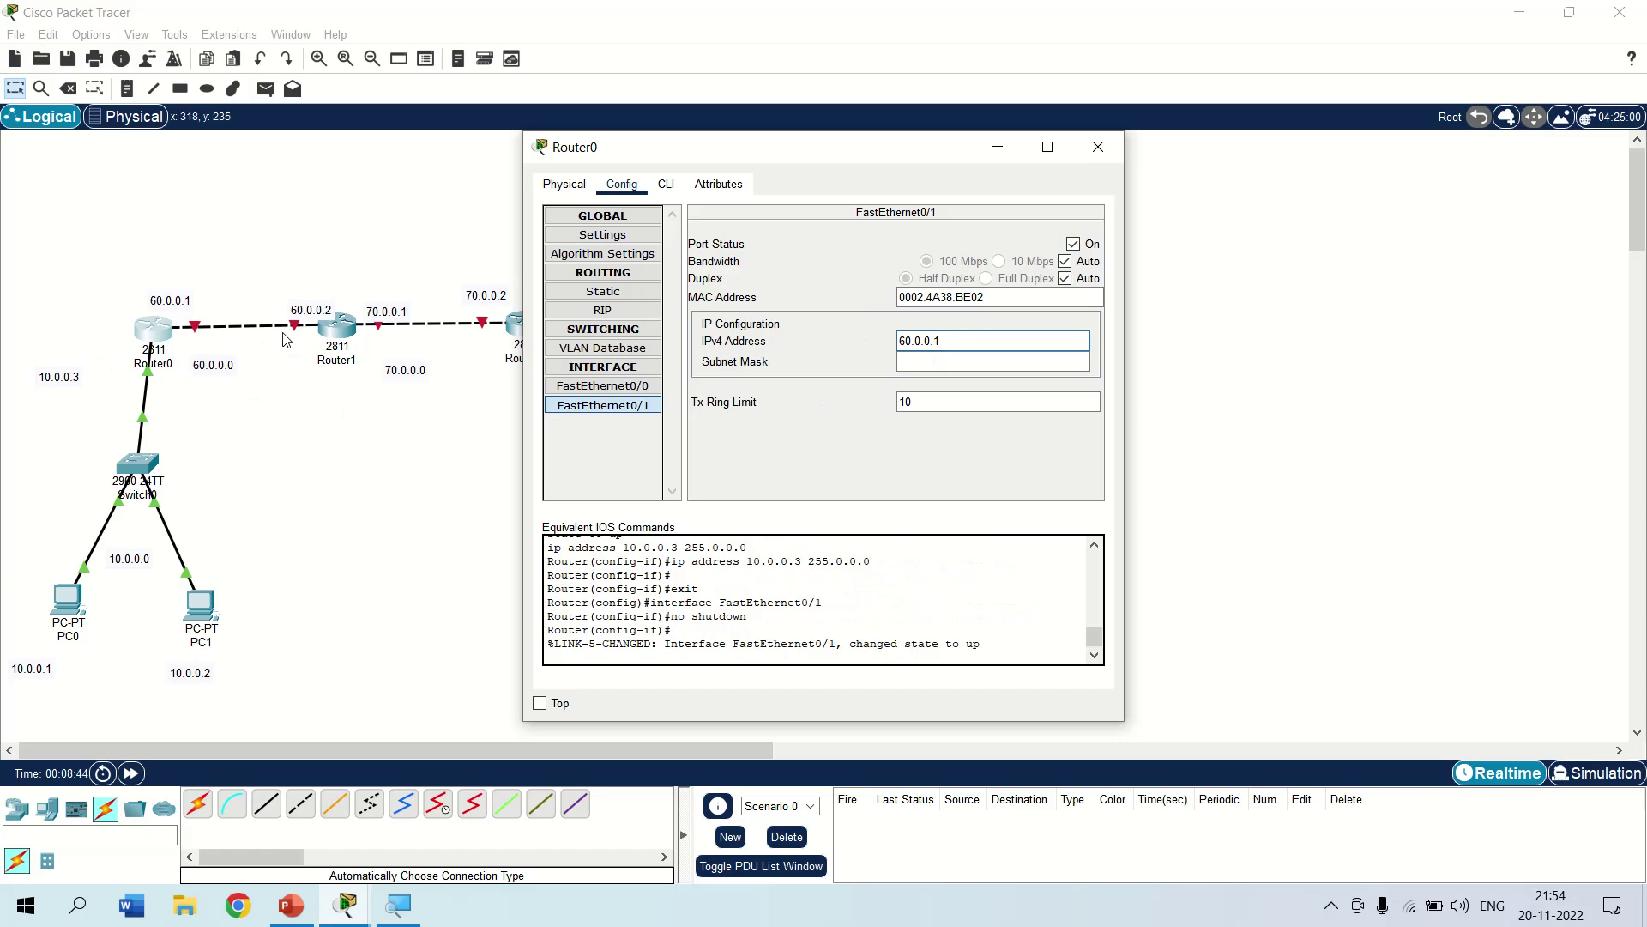
click(927, 362)
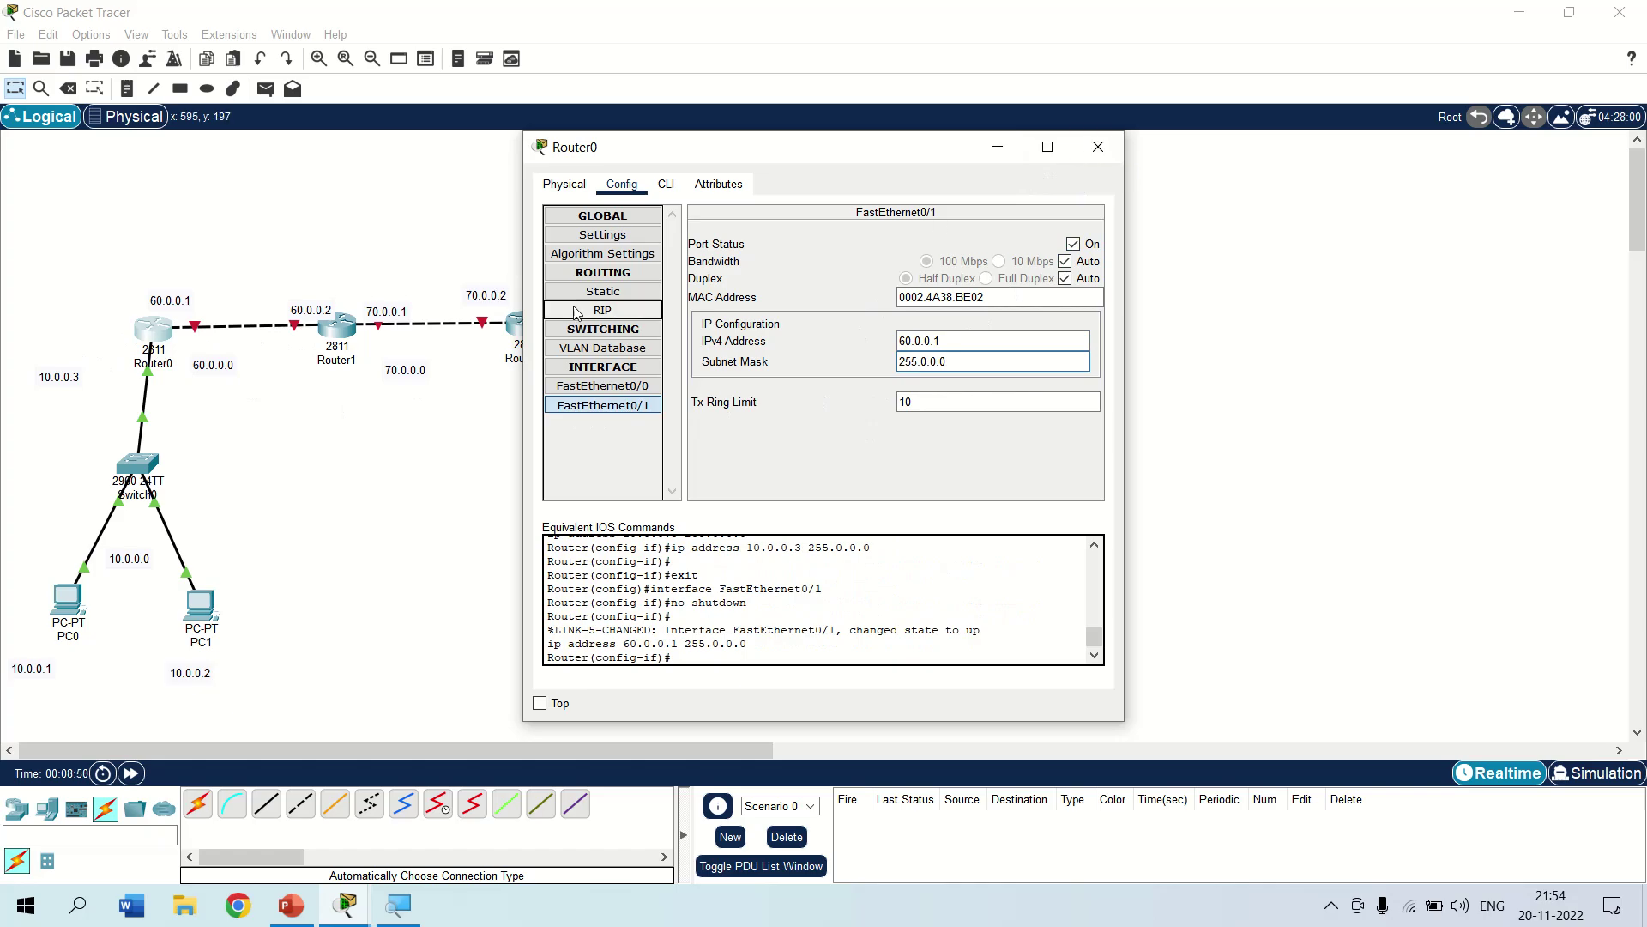
Add the networks 10.0.0.0 and 60.0.0.0 to Router0's RIP routing and close its configuration window.
click(603, 311)
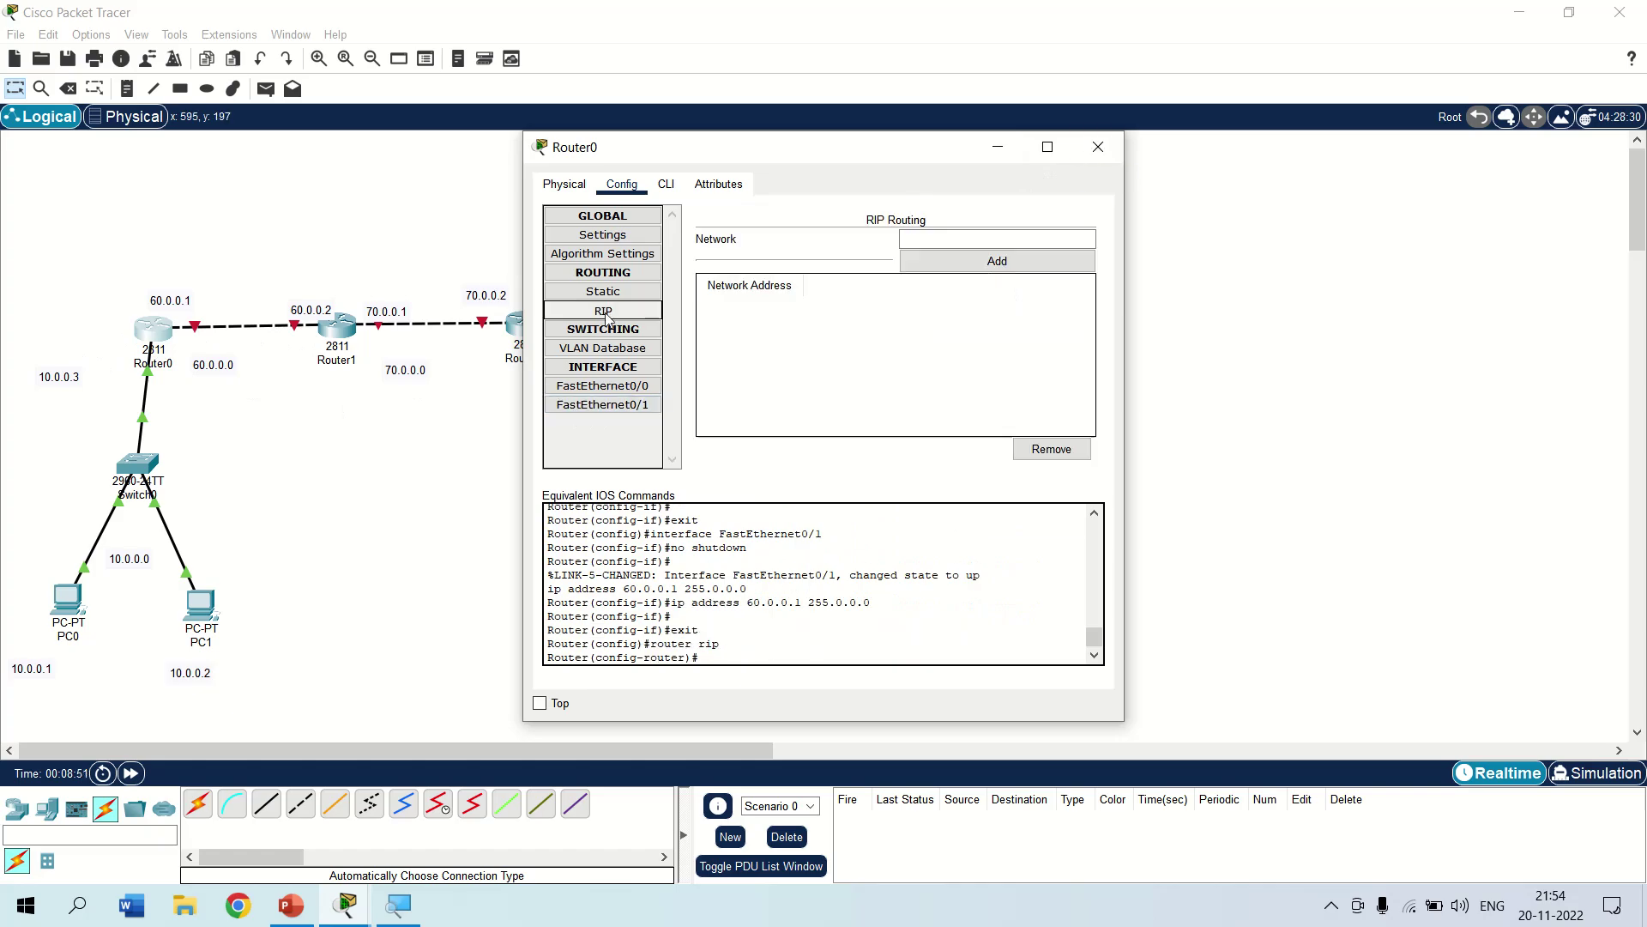
click(923, 242)
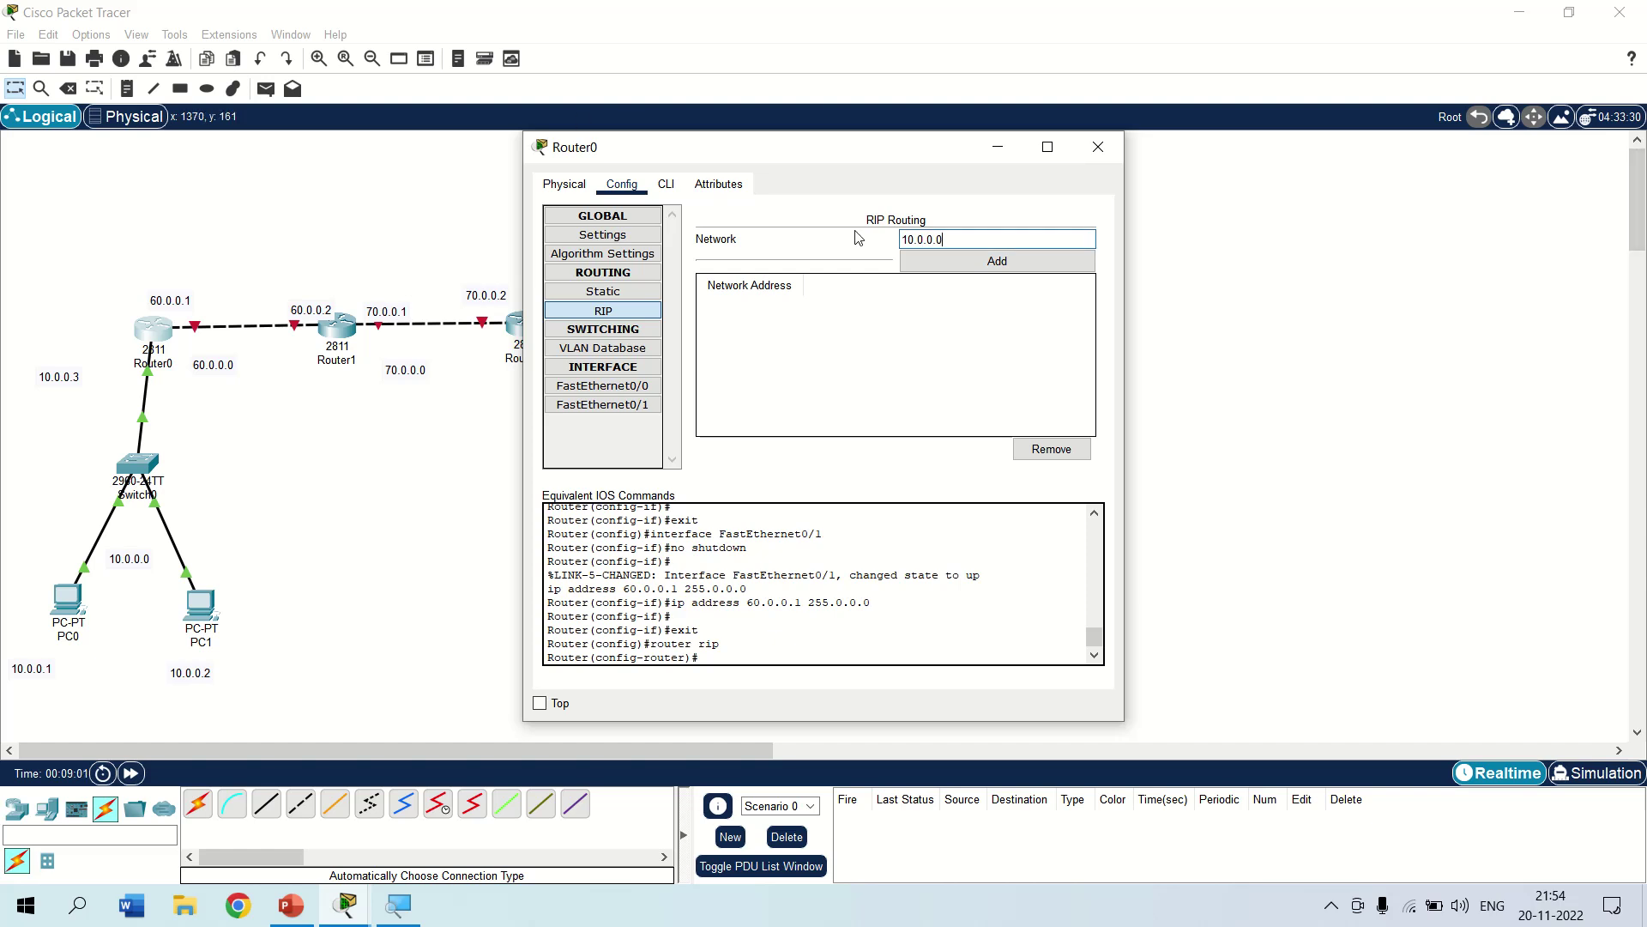
click(918, 254)
click(956, 238)
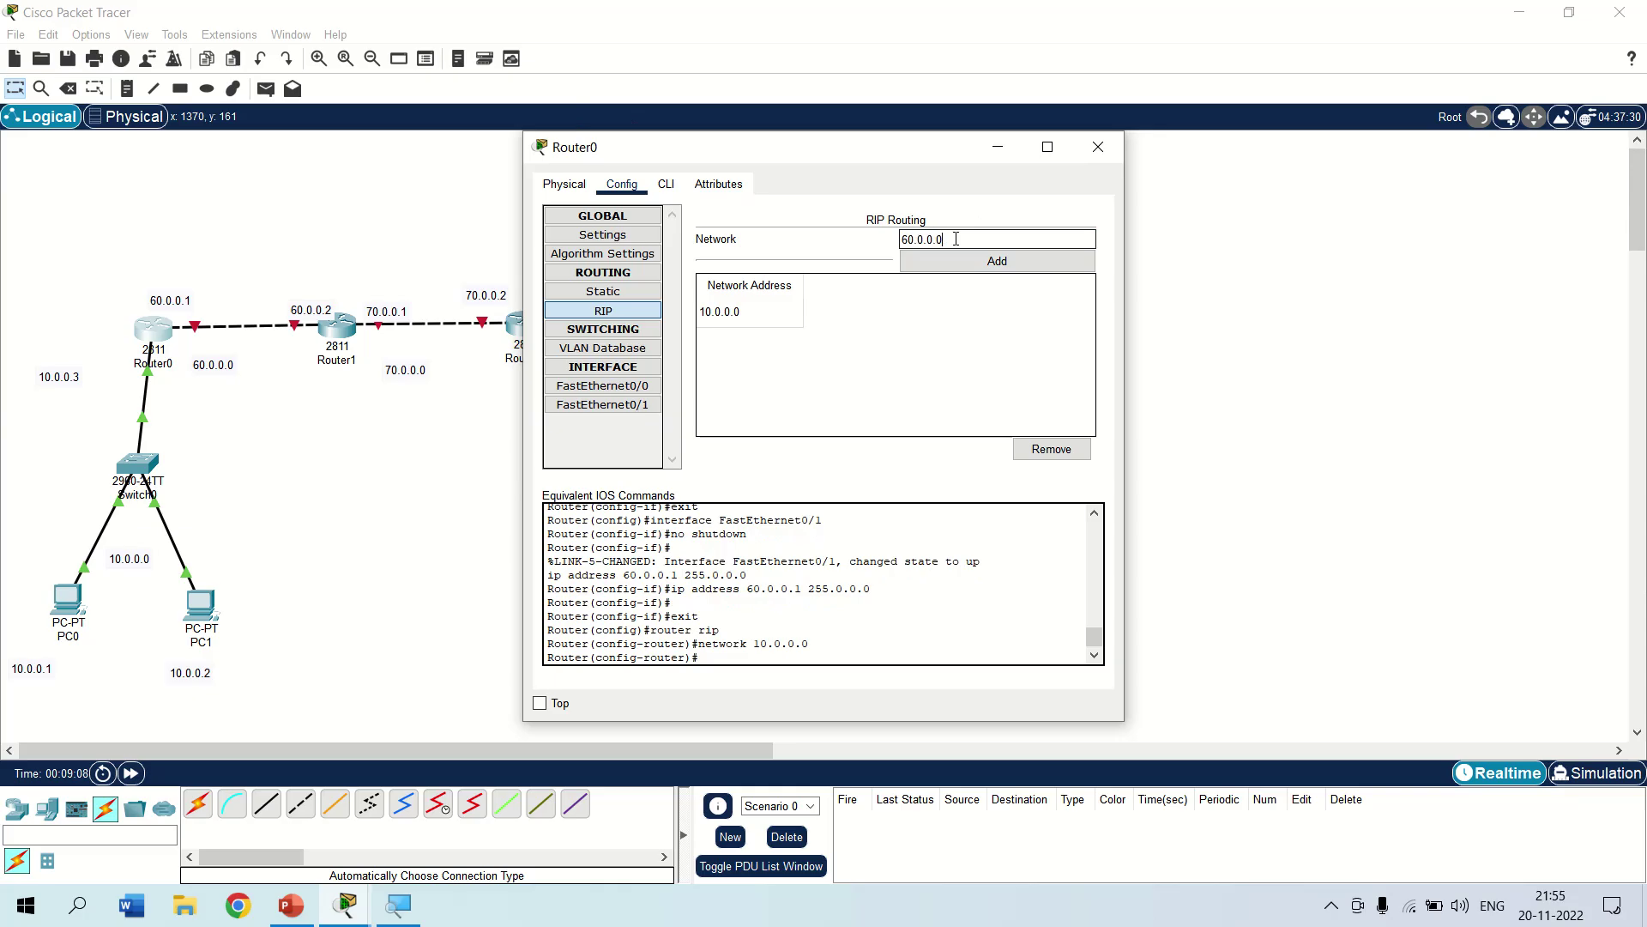
click(974, 271)
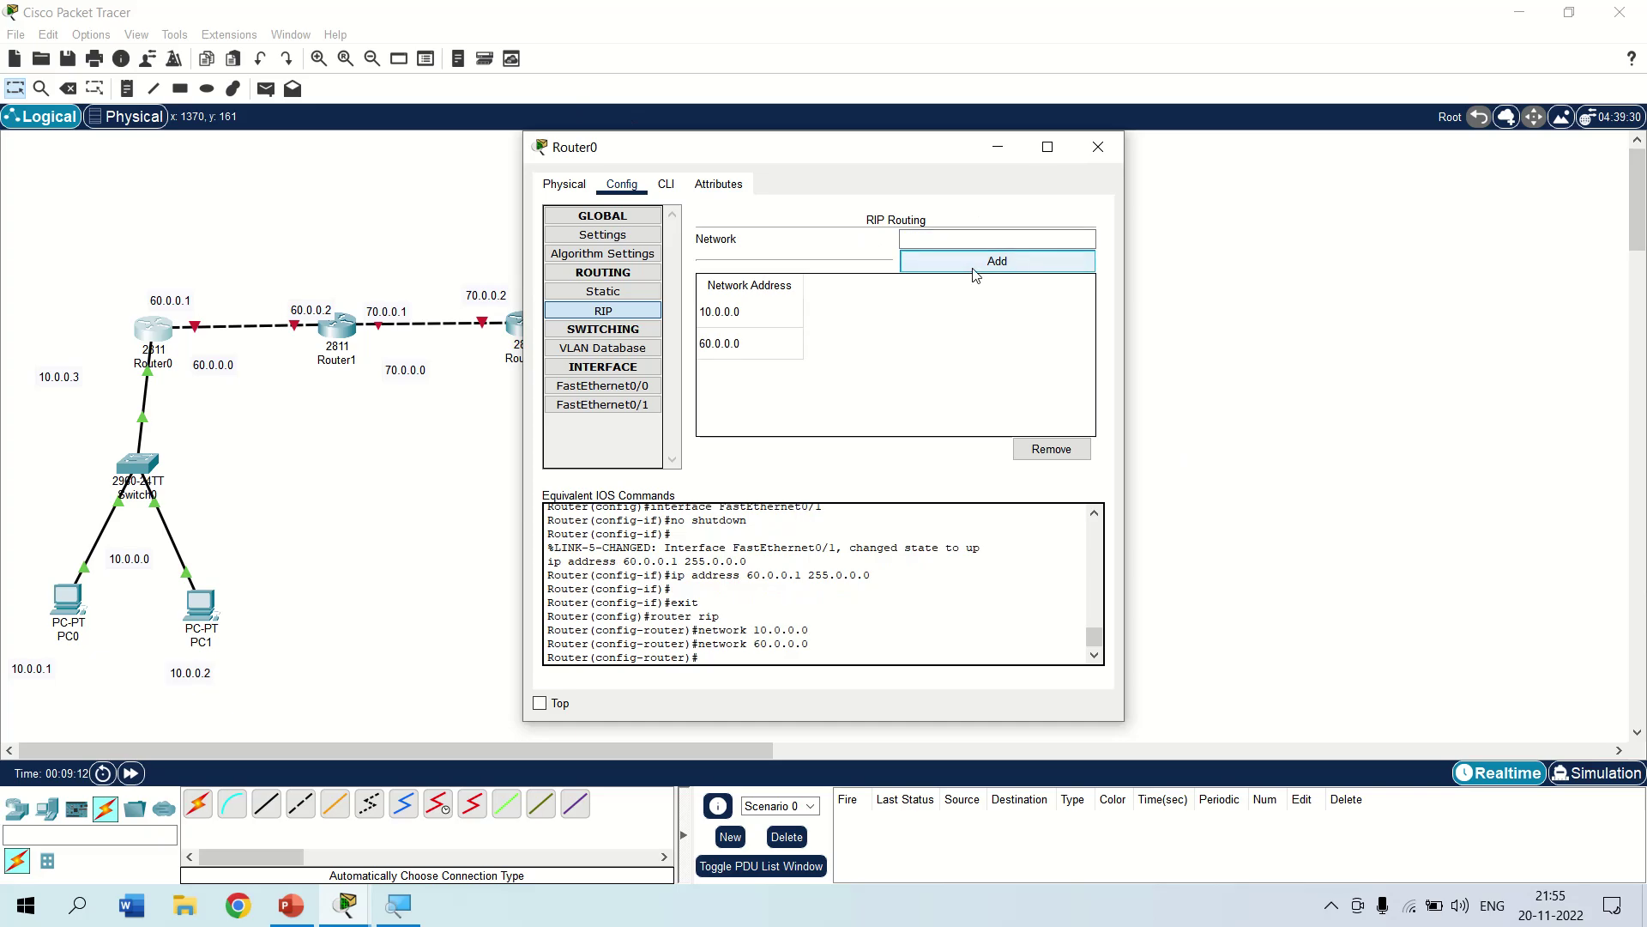
click(1087, 157)
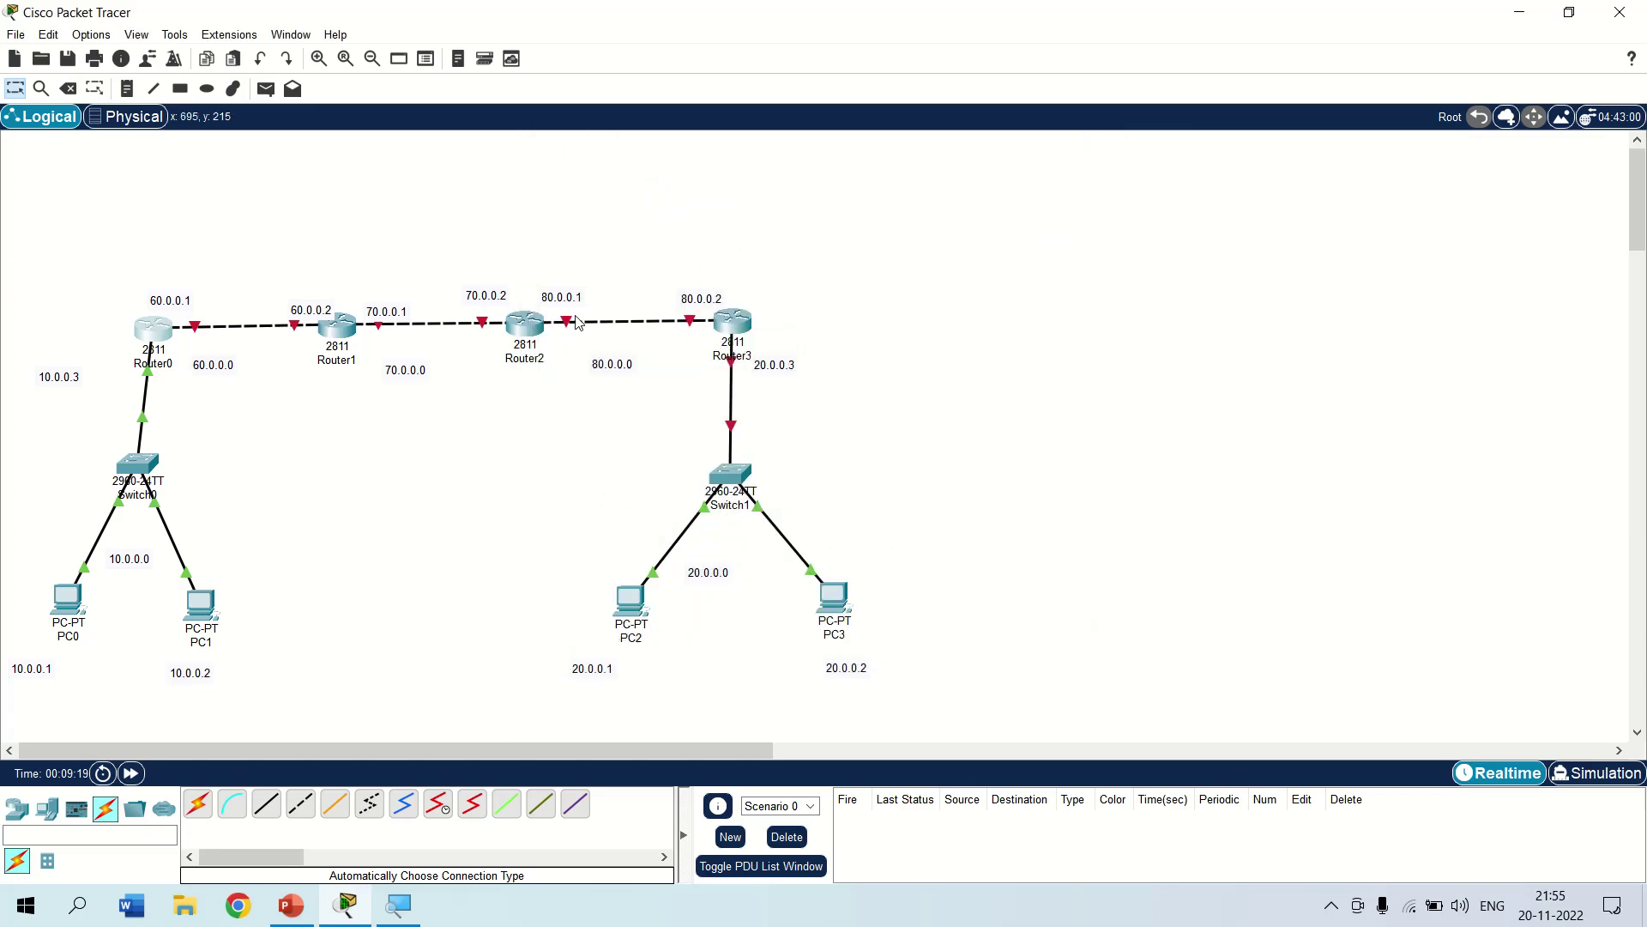
Turn on Router1's FastEthernet0/0 port and give it the IPv4 address 60.0.0.2 with subnet mask 255.0.0.0.
click(353, 333)
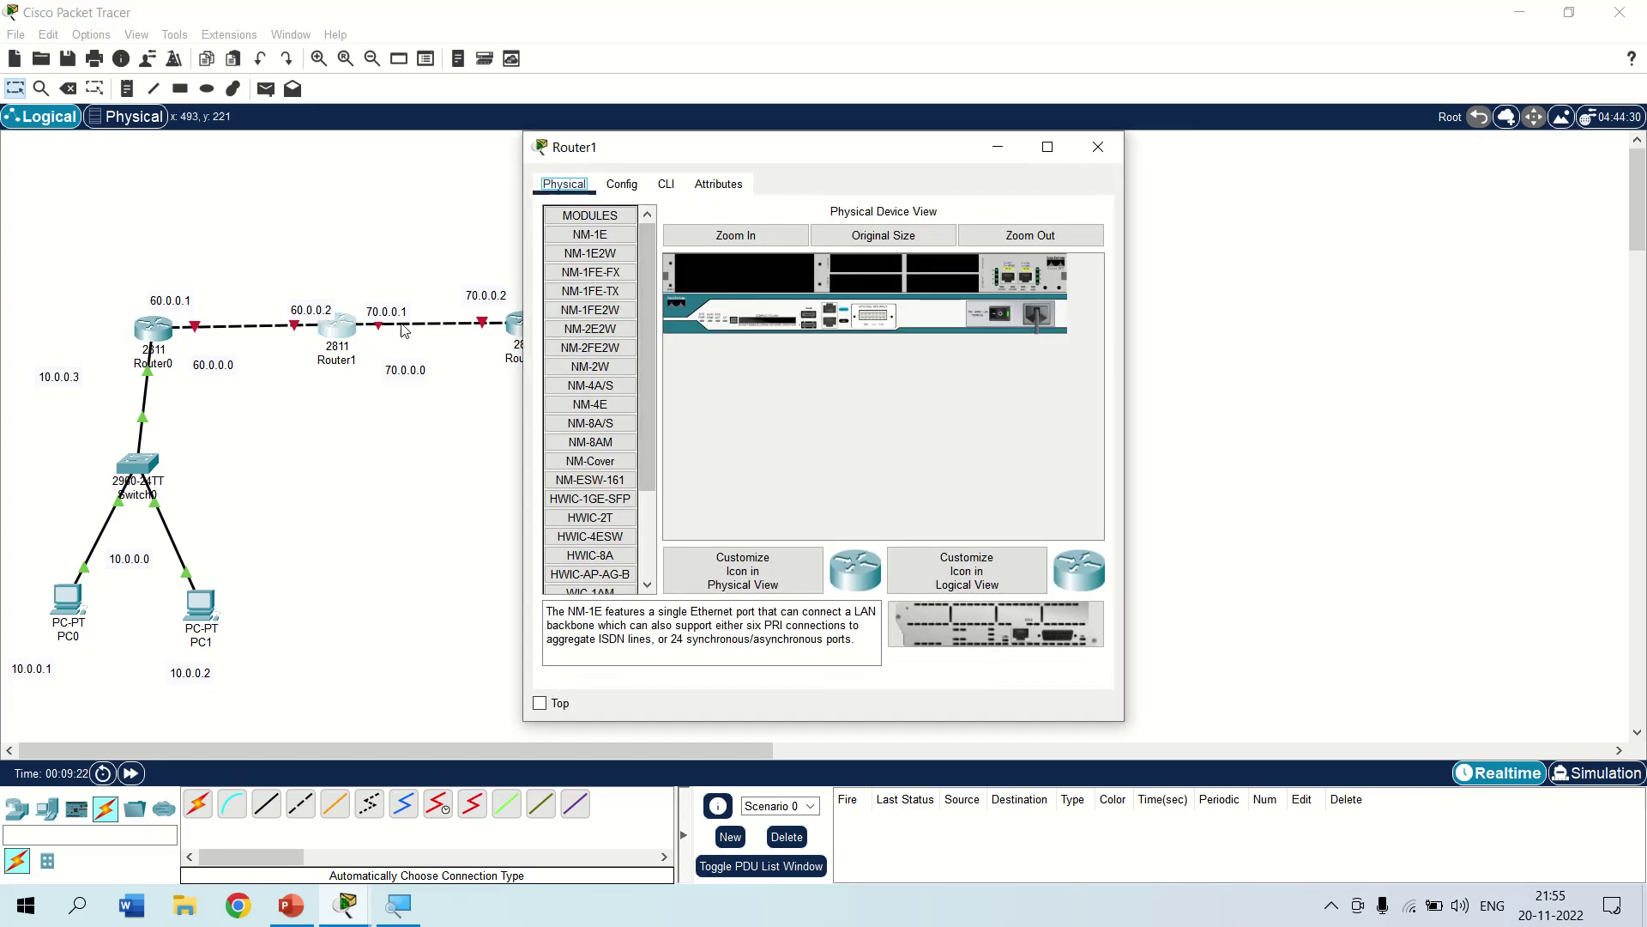
click(622, 183)
click(604, 386)
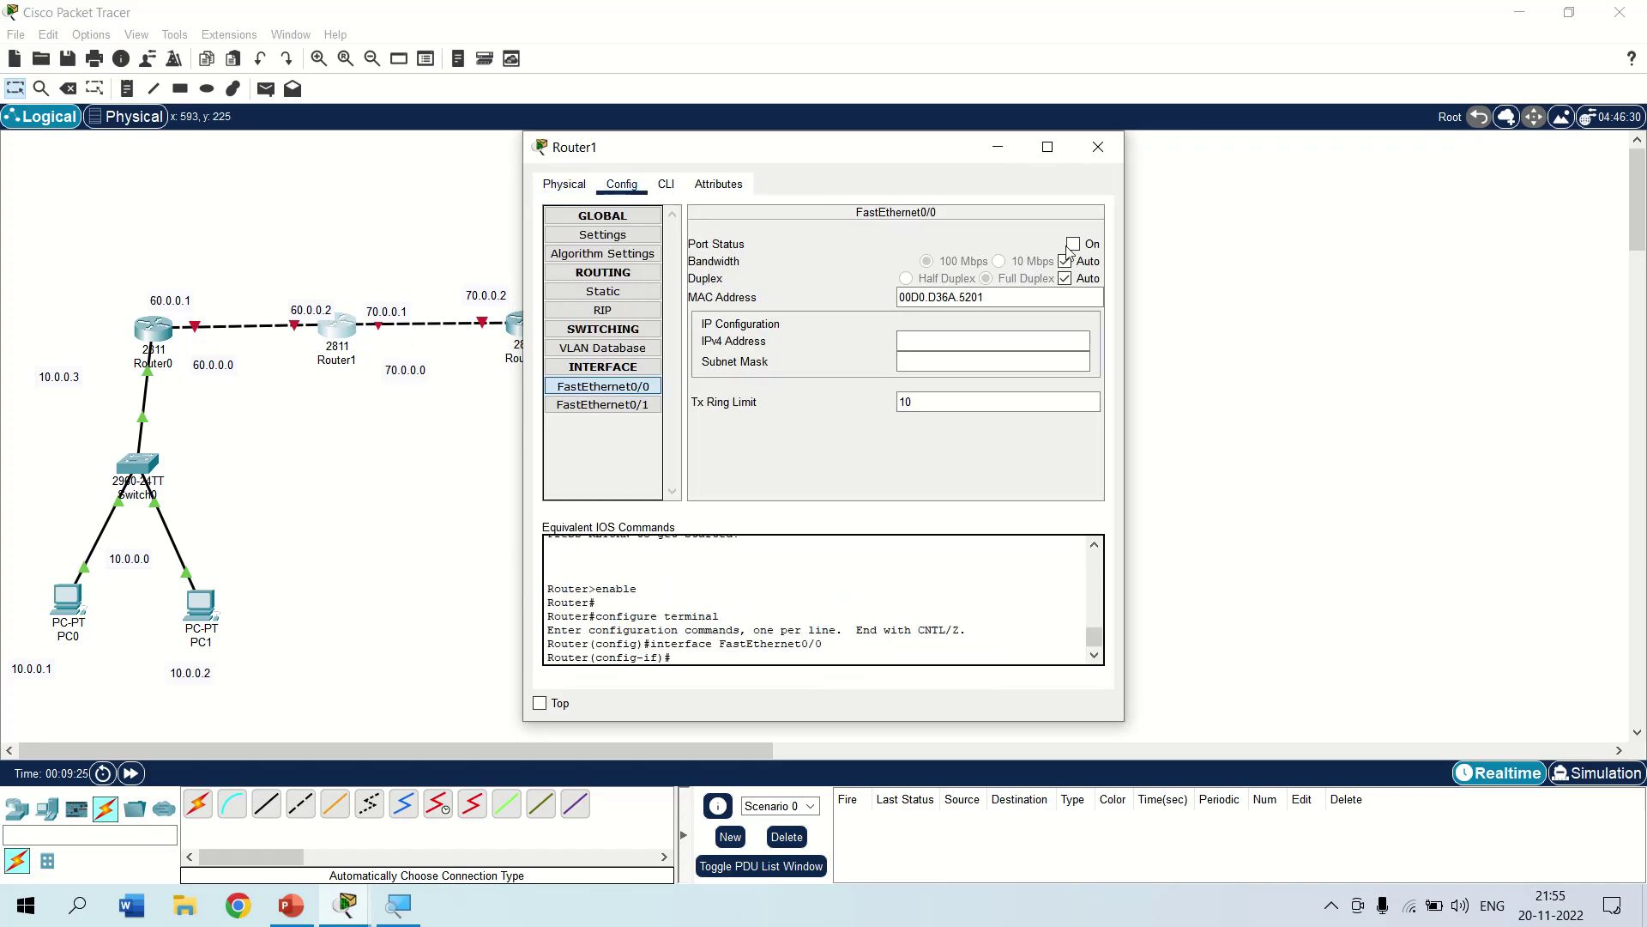
click(1073, 244)
click(911, 336)
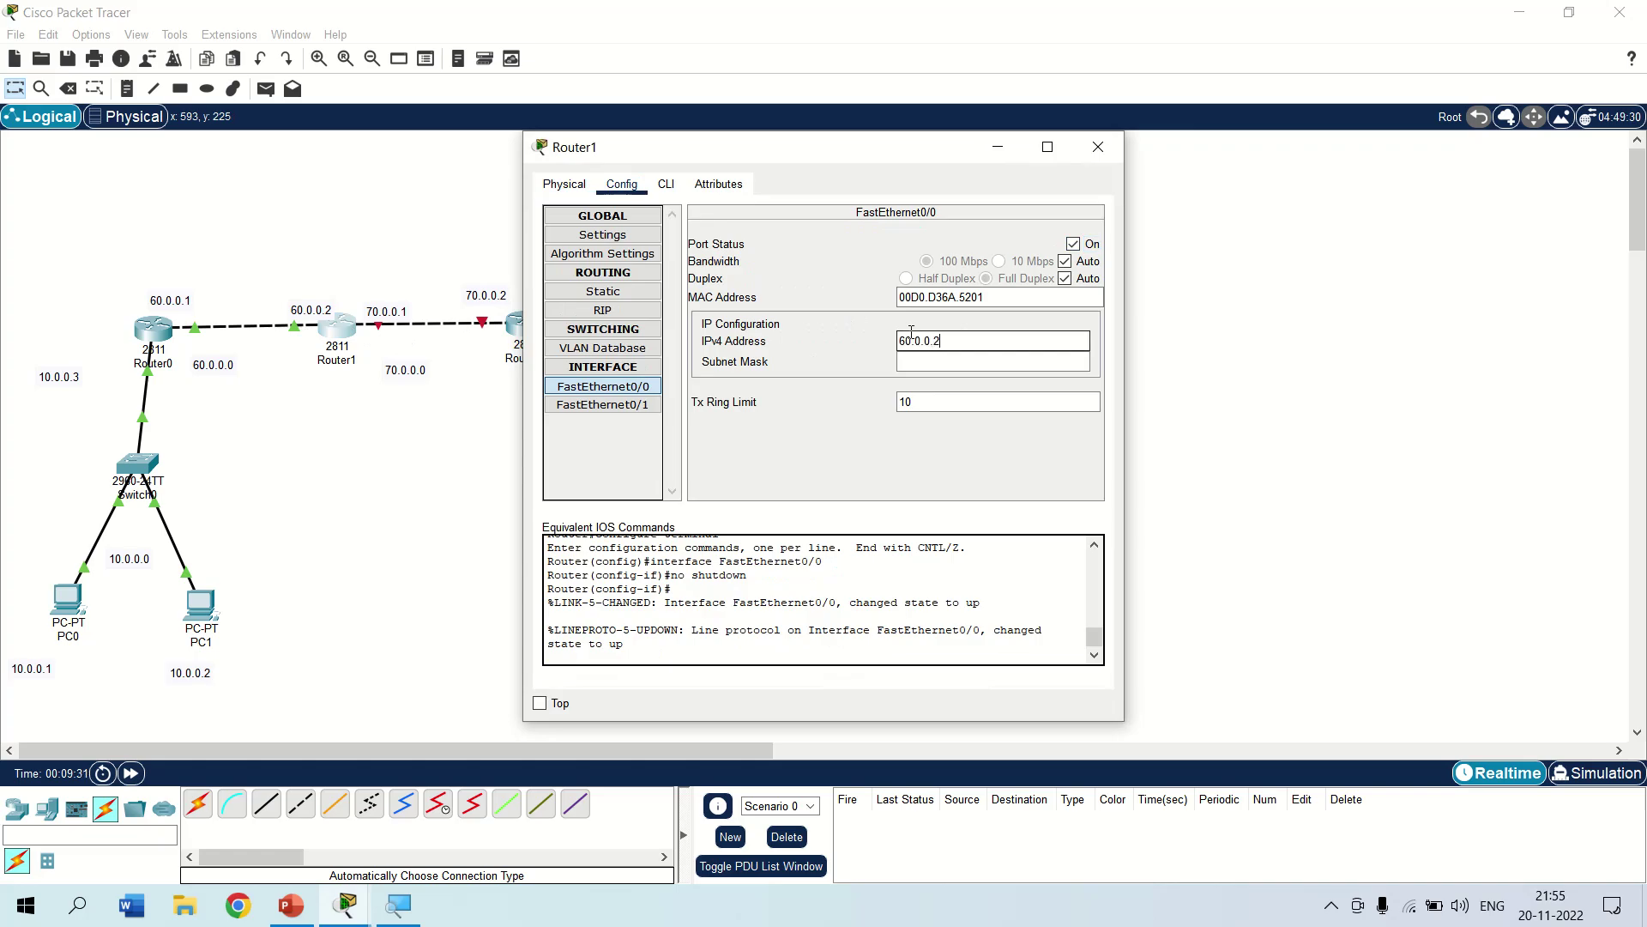
click(909, 361)
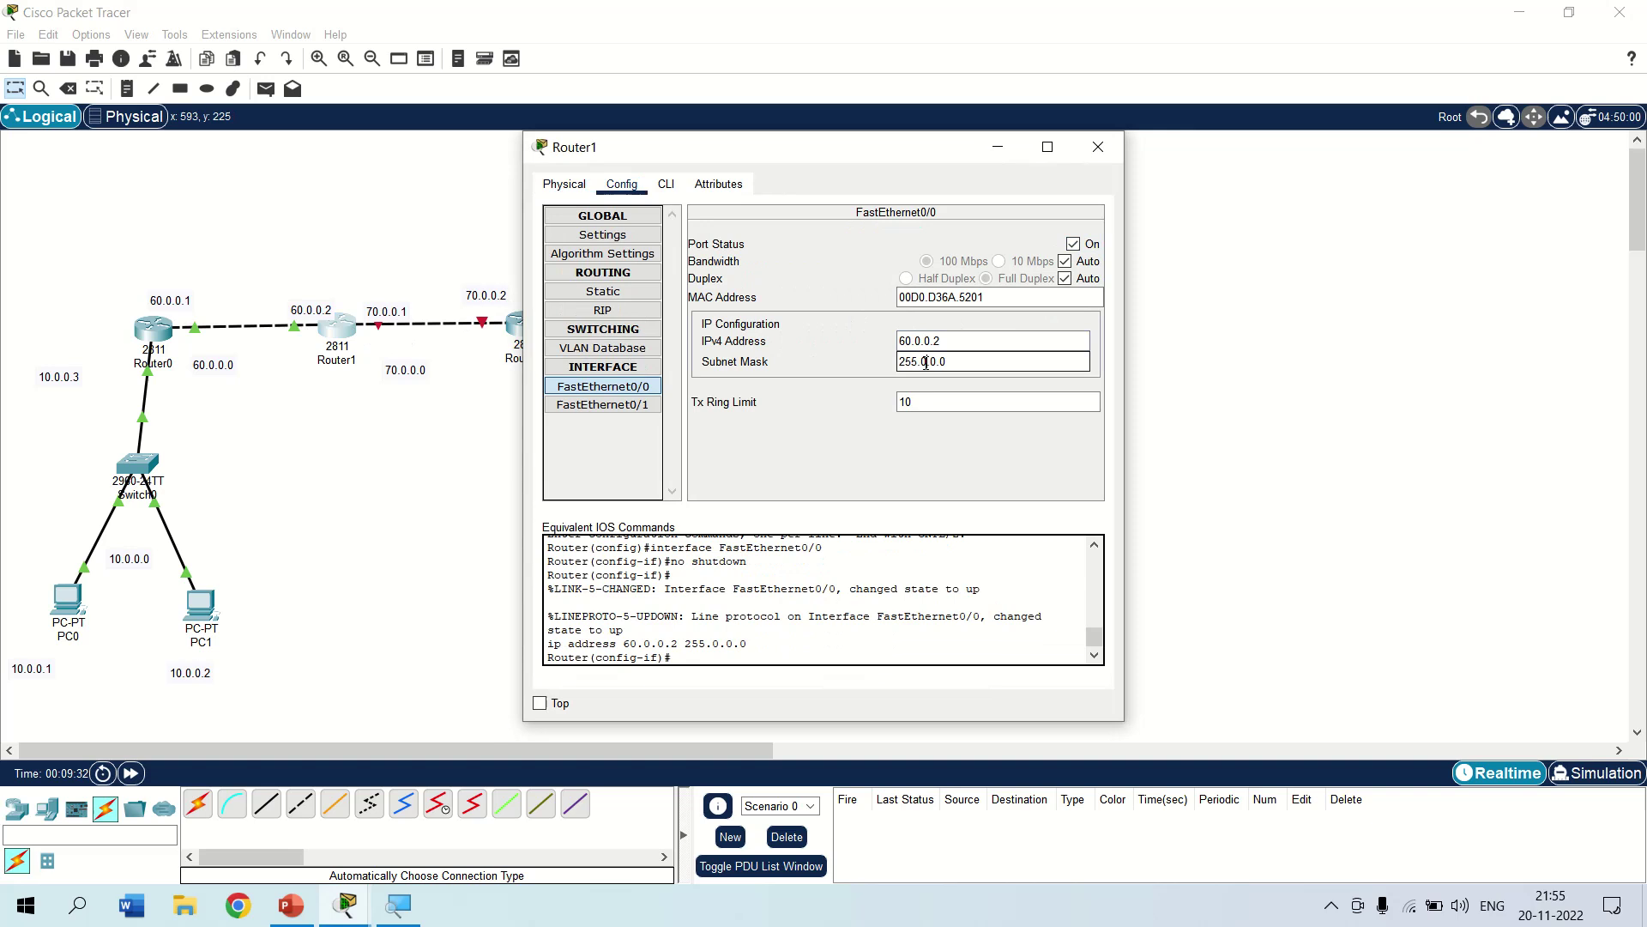
Turn on Router1's FastEthernet0/1 port, give it the IPv4 address 70.0.0.1 with subnet mask 255.0.0.0, and close the configuration window.
click(608, 406)
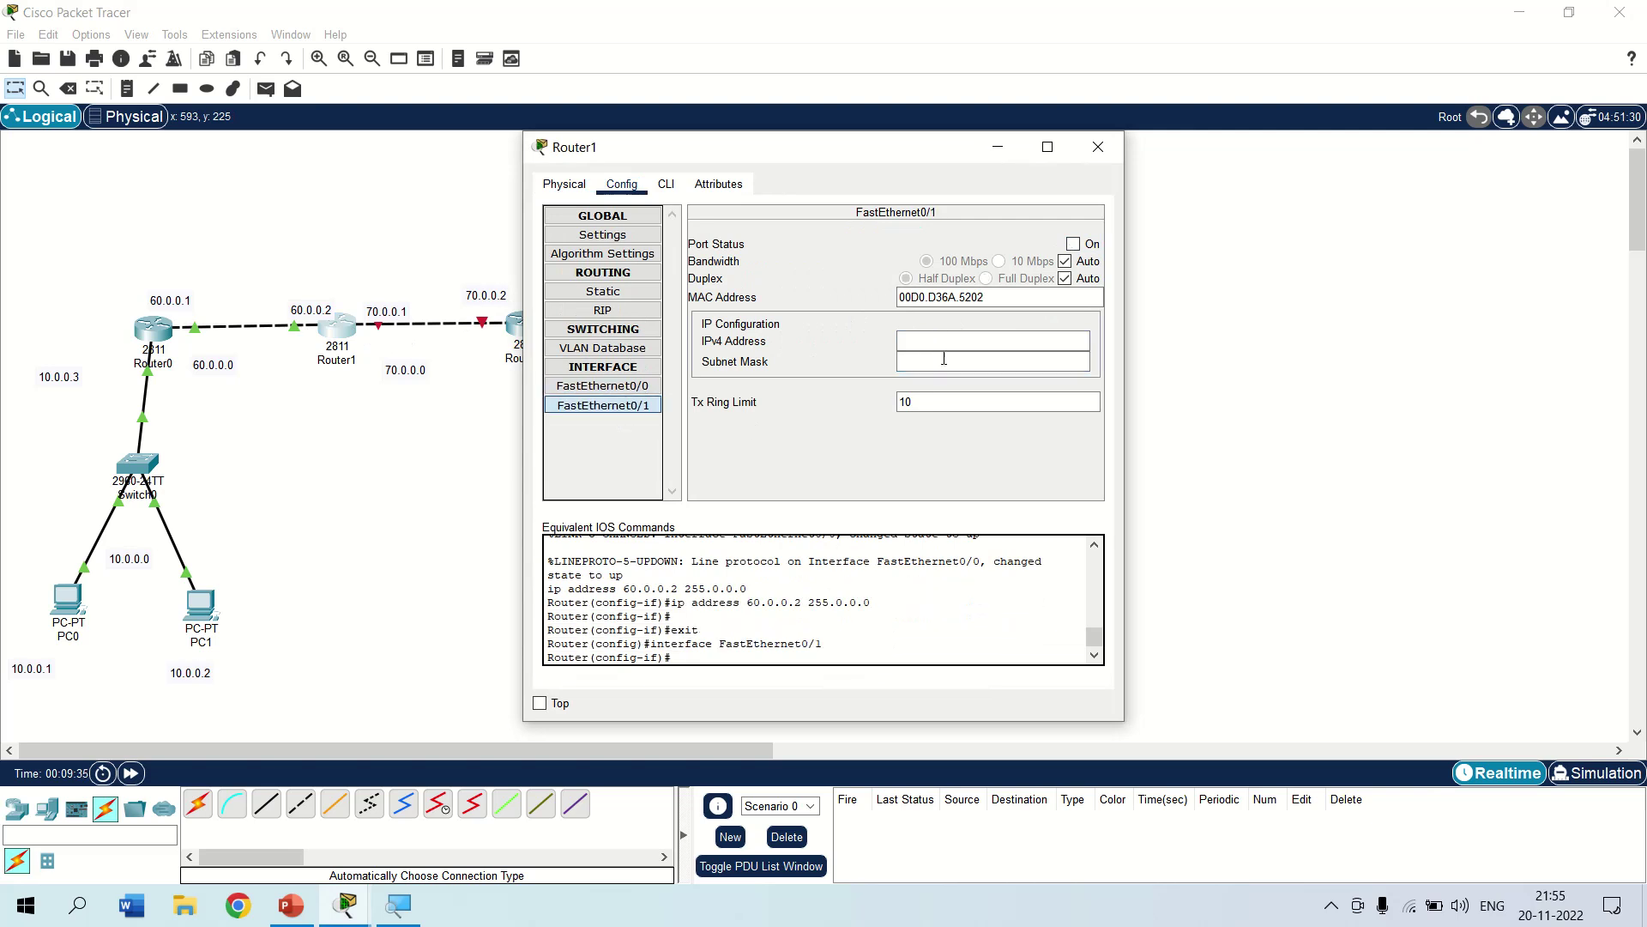
click(1073, 244)
click(944, 341)
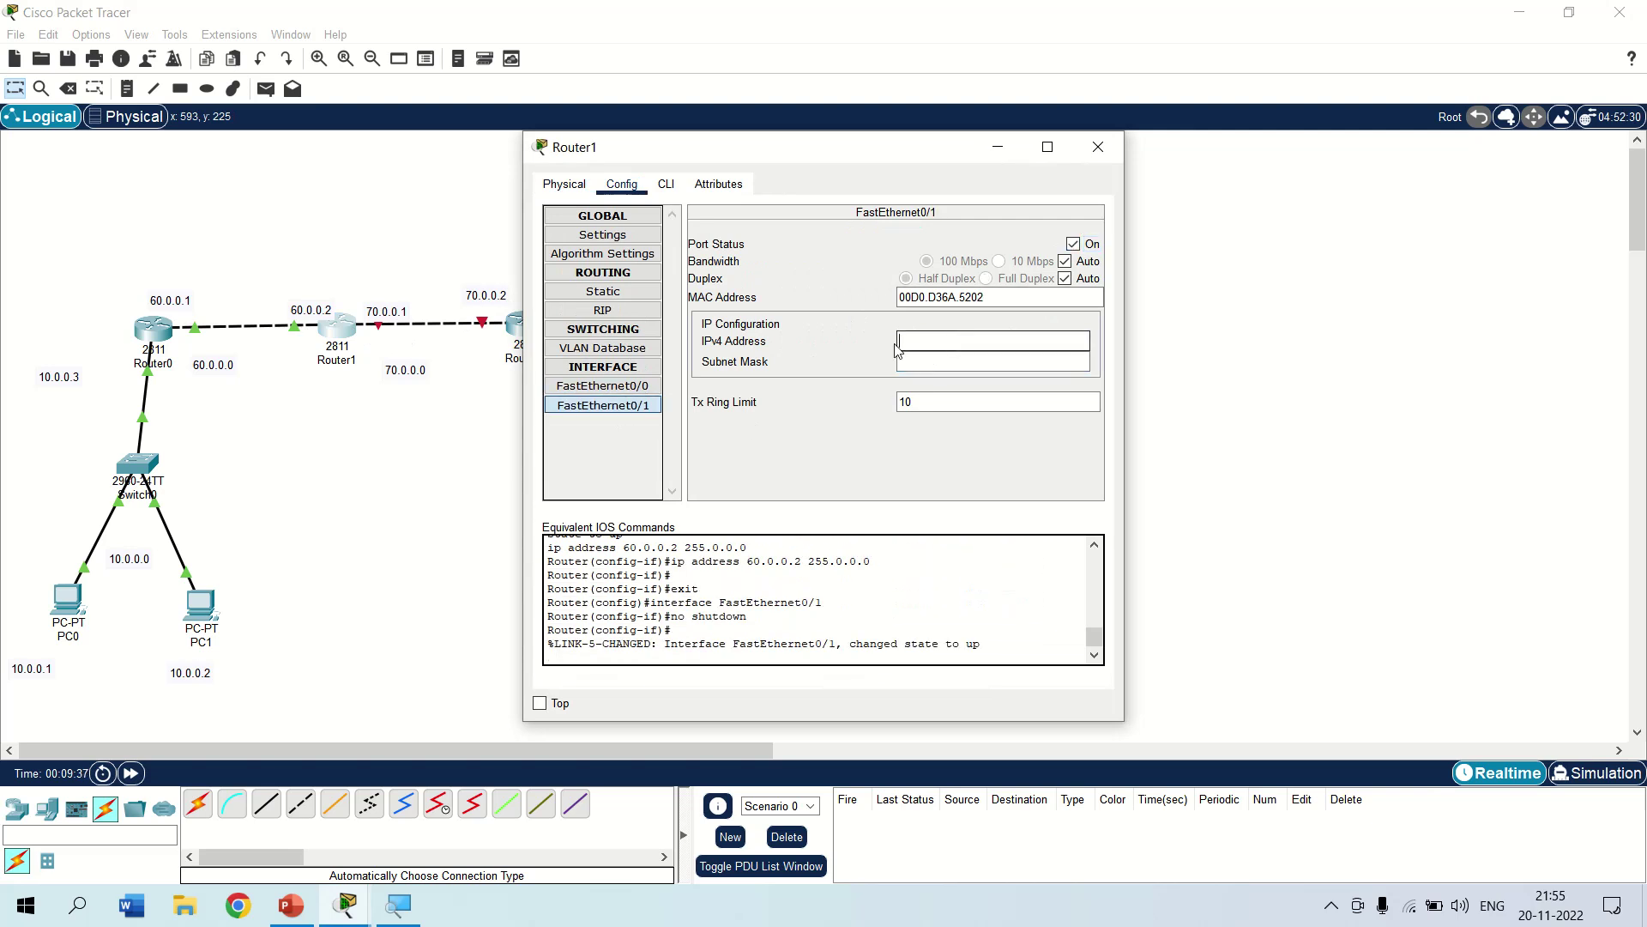
click(978, 364)
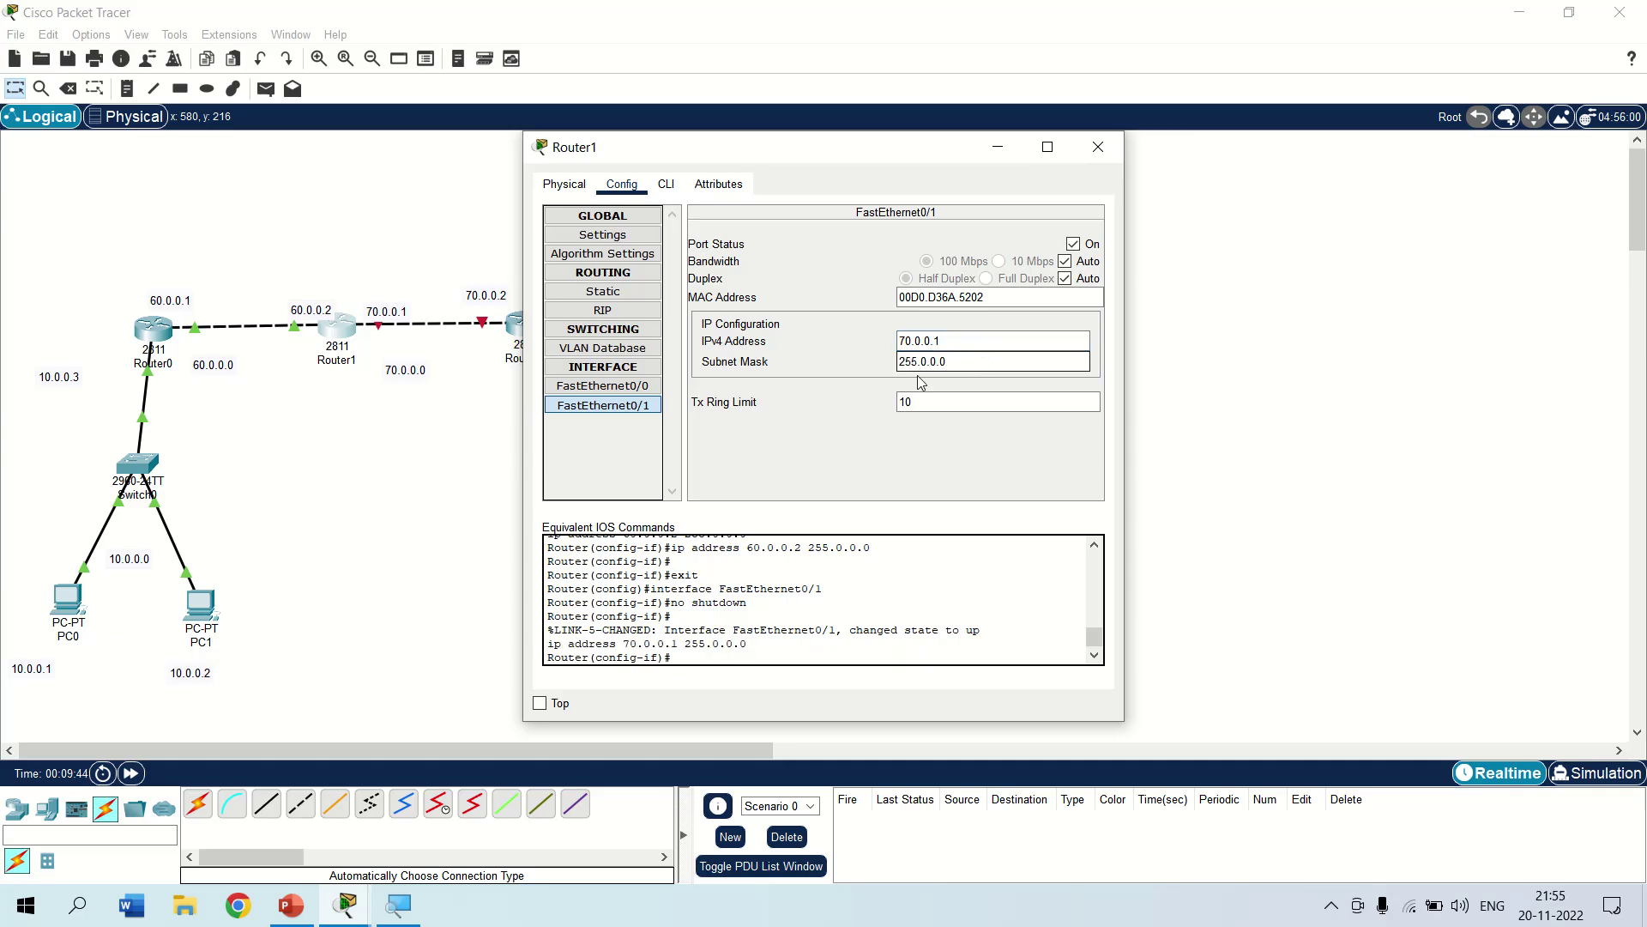
click(1105, 145)
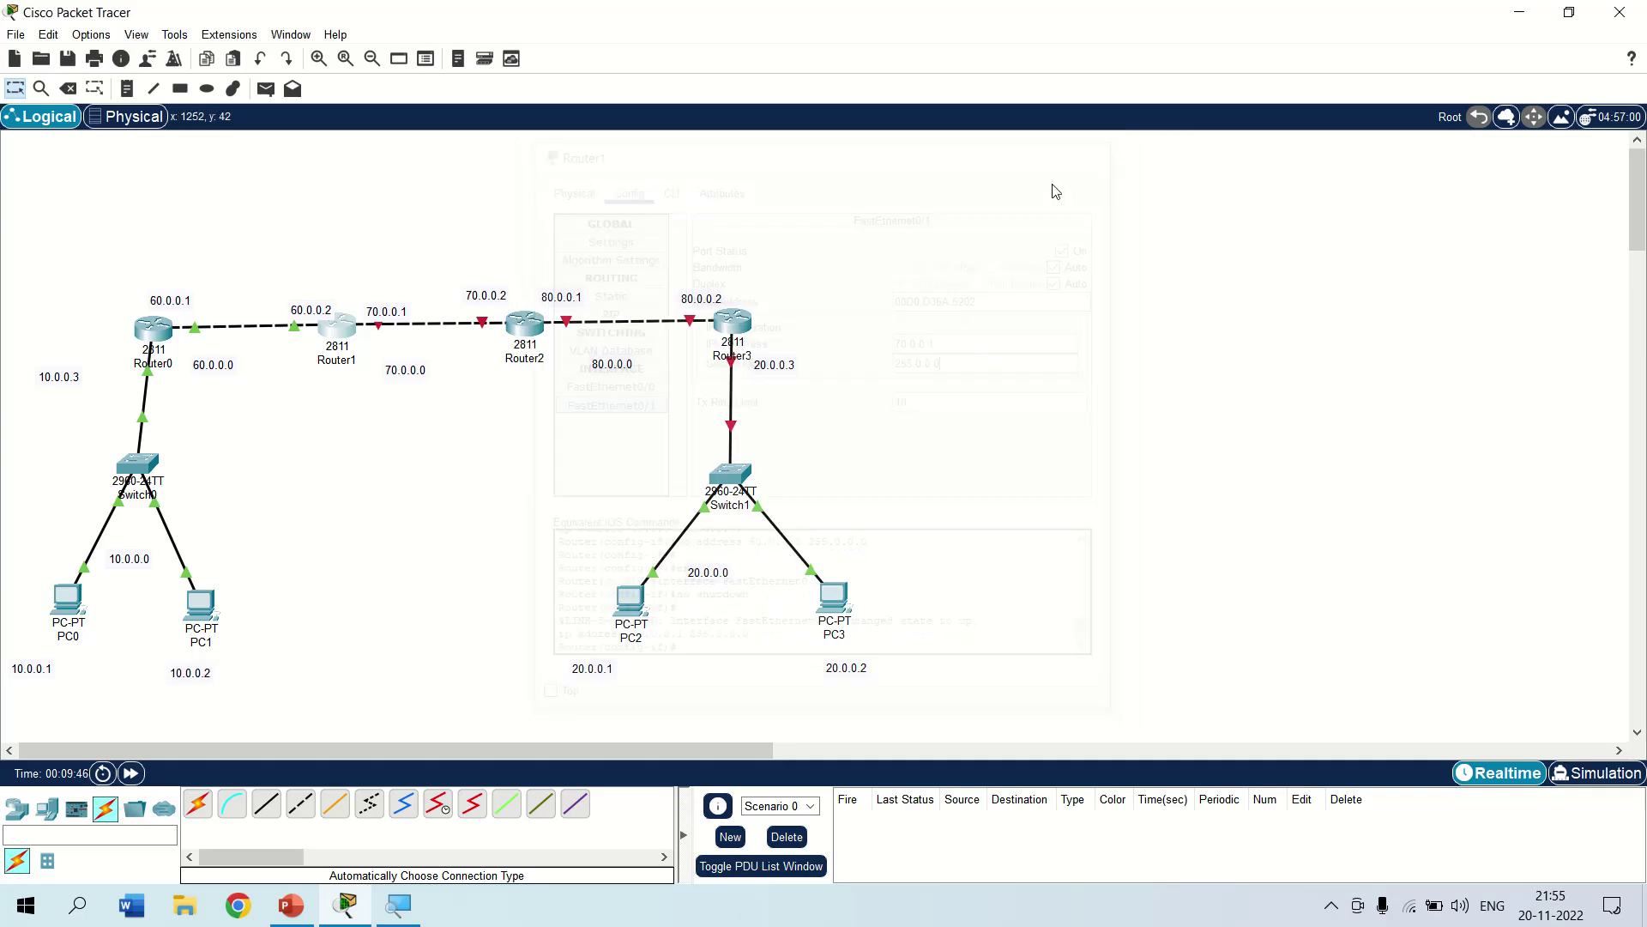
click(526, 335)
click(1105, 147)
Reopen Router1's configuration, add the networks 60.0.0.0 and 70.0.0.0 to its RIP routing, and close the window.
click(346, 326)
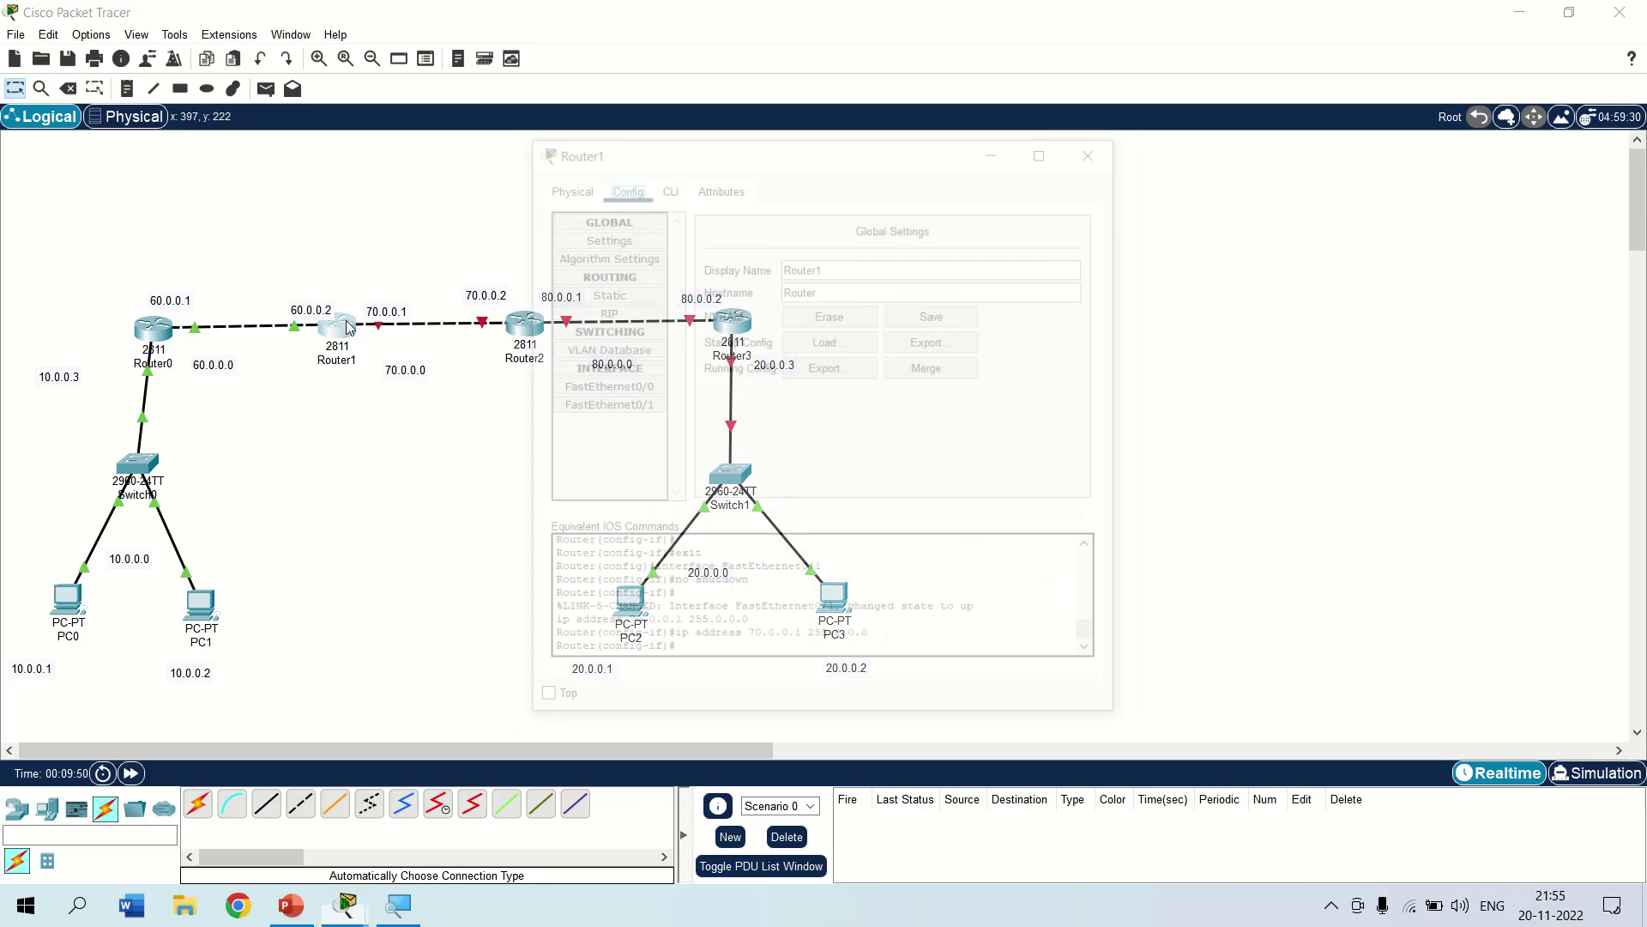
click(603, 310)
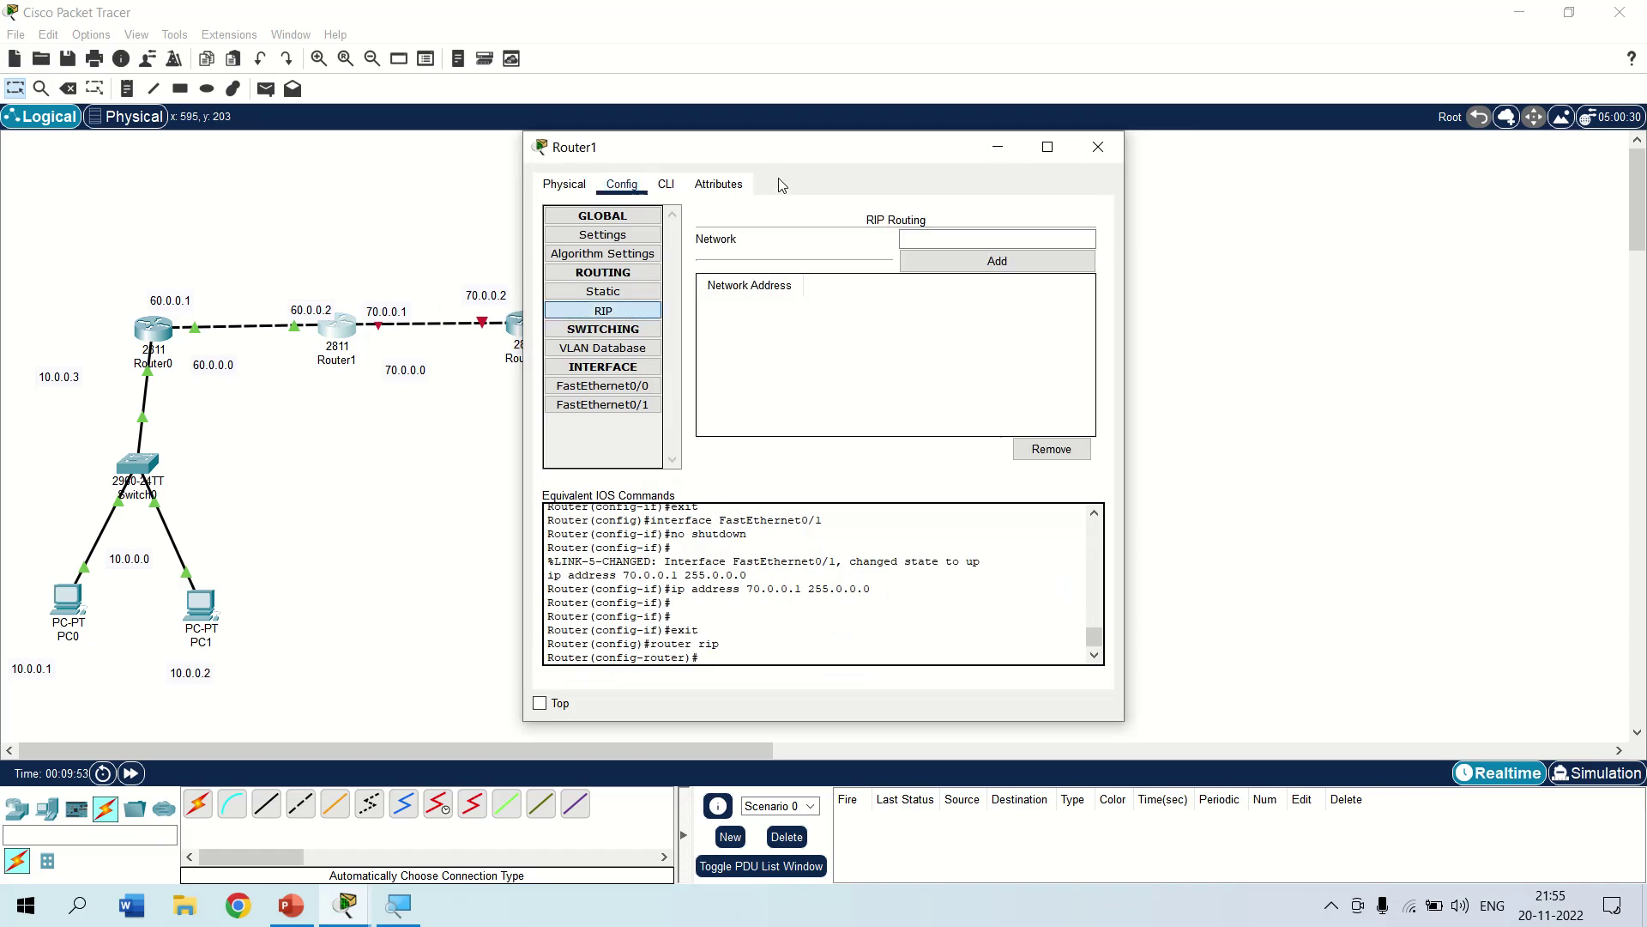
drag(779, 157, 947, 172)
click(1113, 258)
text(60.0.0.0)
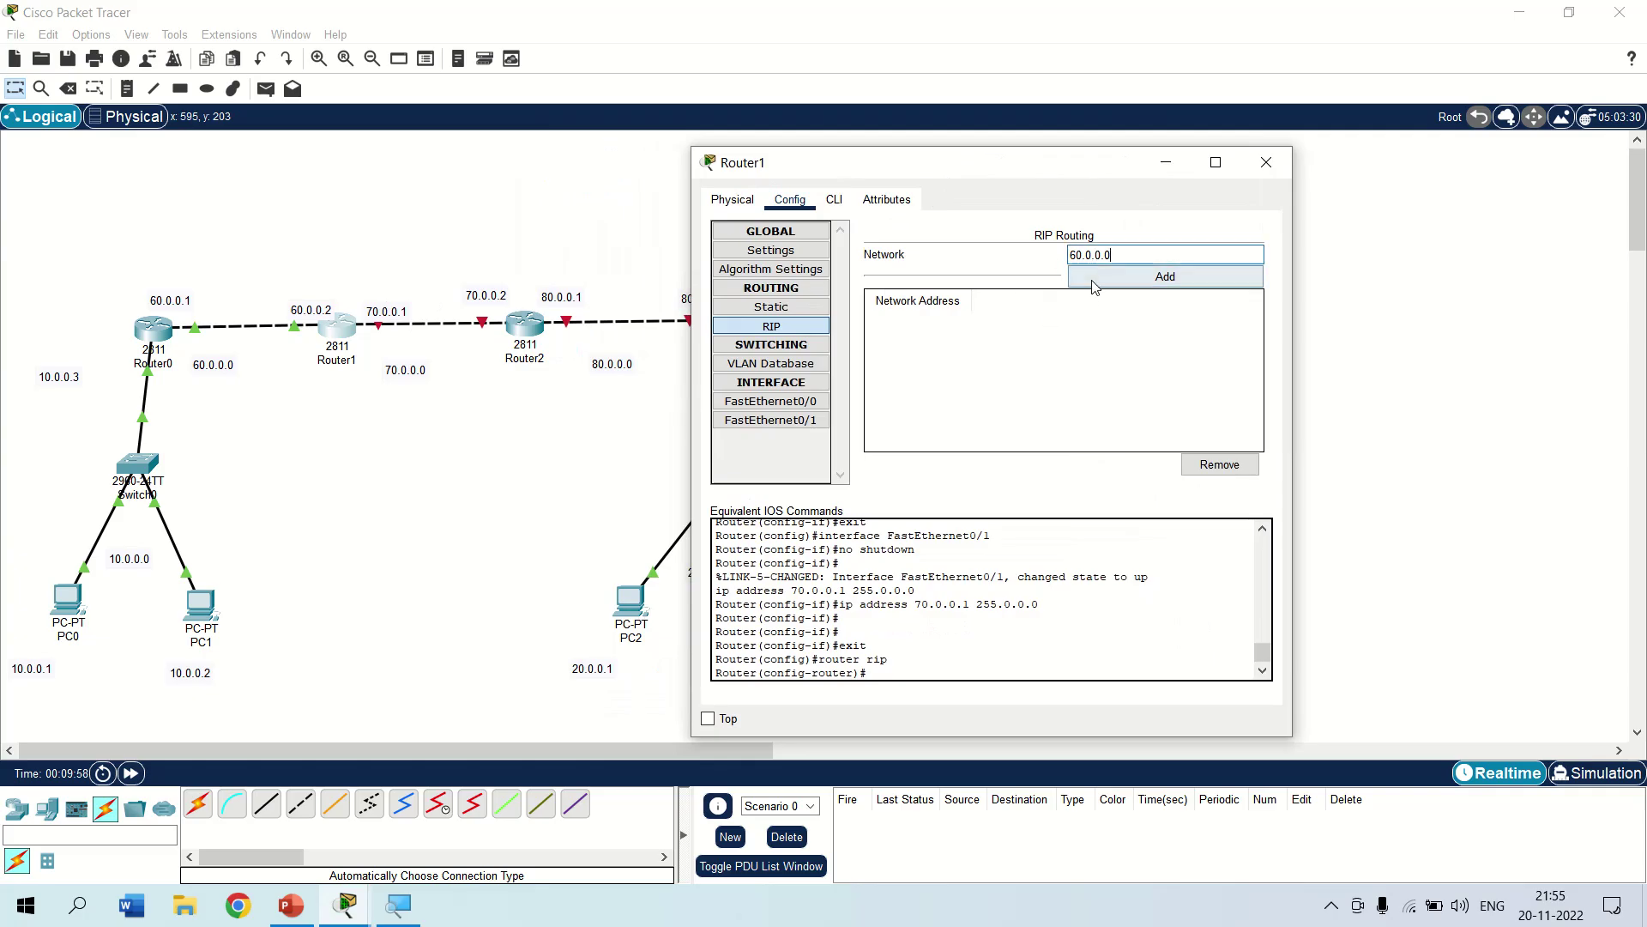
click(1145, 277)
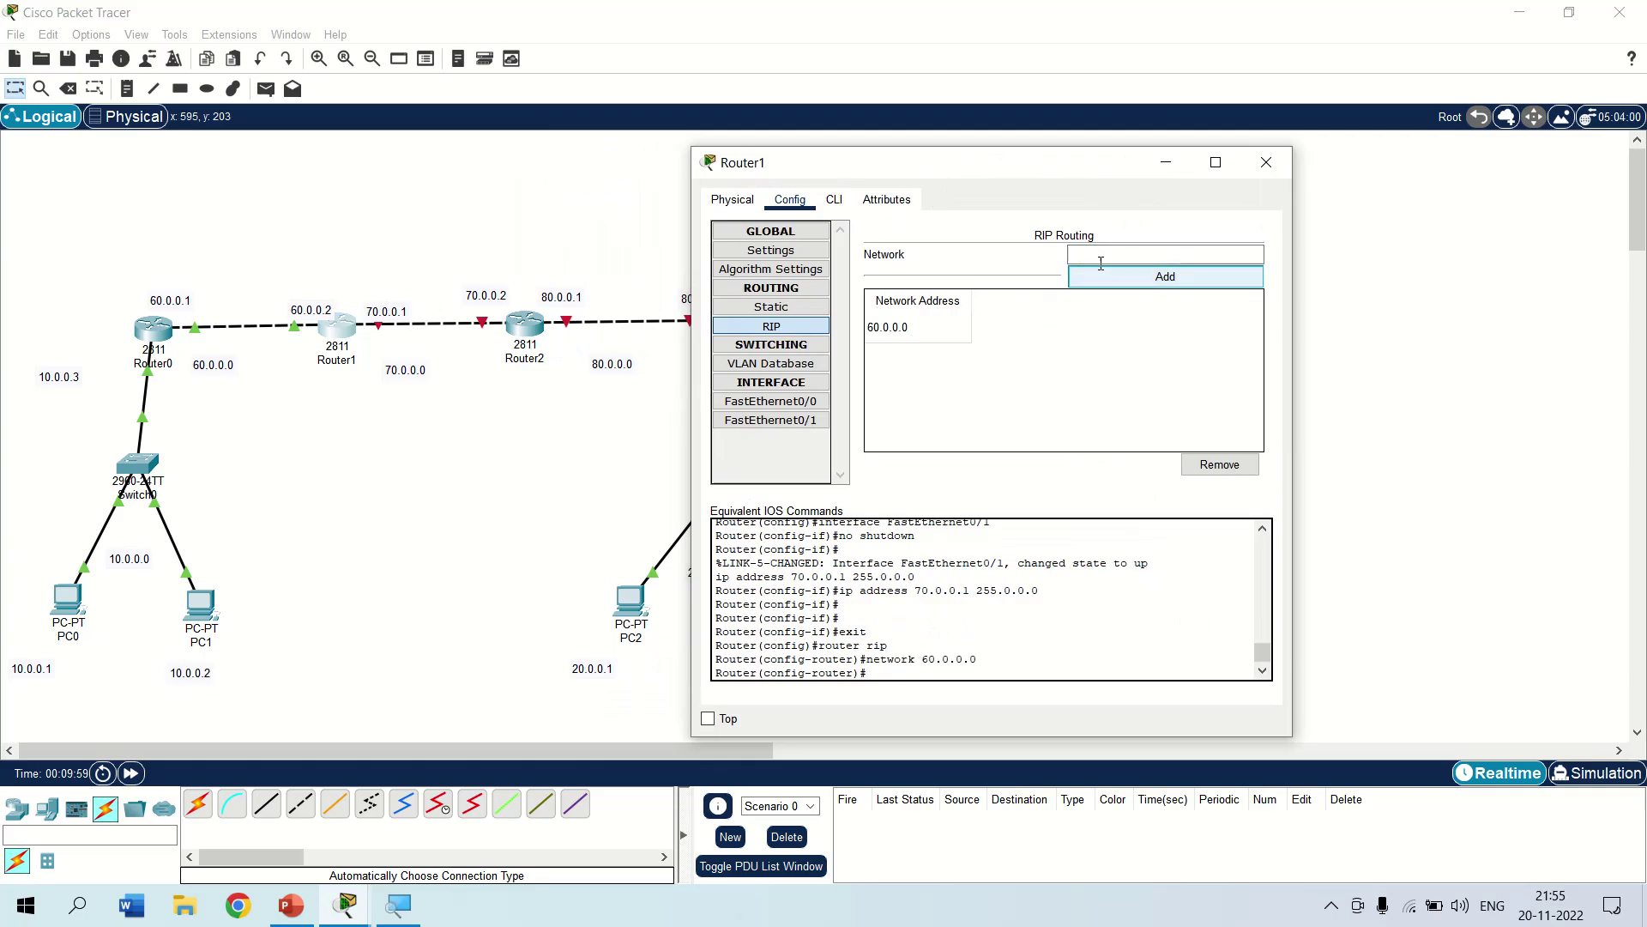
click(1148, 278)
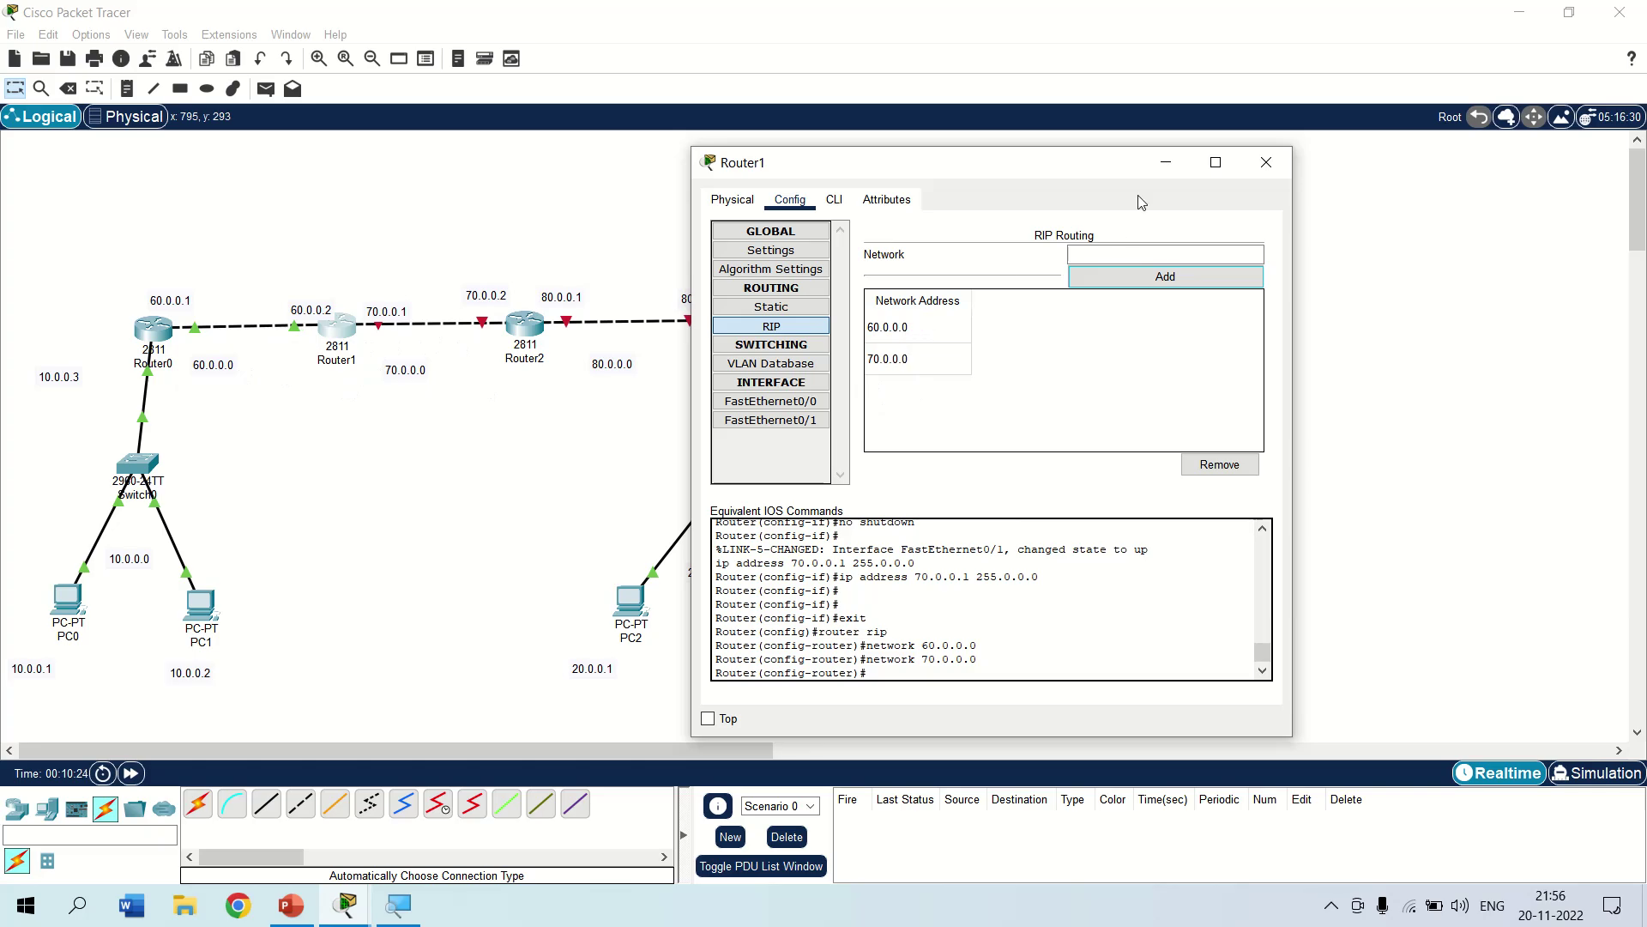
click(1266, 163)
Turn on Router2's FastEthernet0/0 port and give it the IPv4 address 70.0.0.2 with subnet mask 255.0.0.0.
click(521, 328)
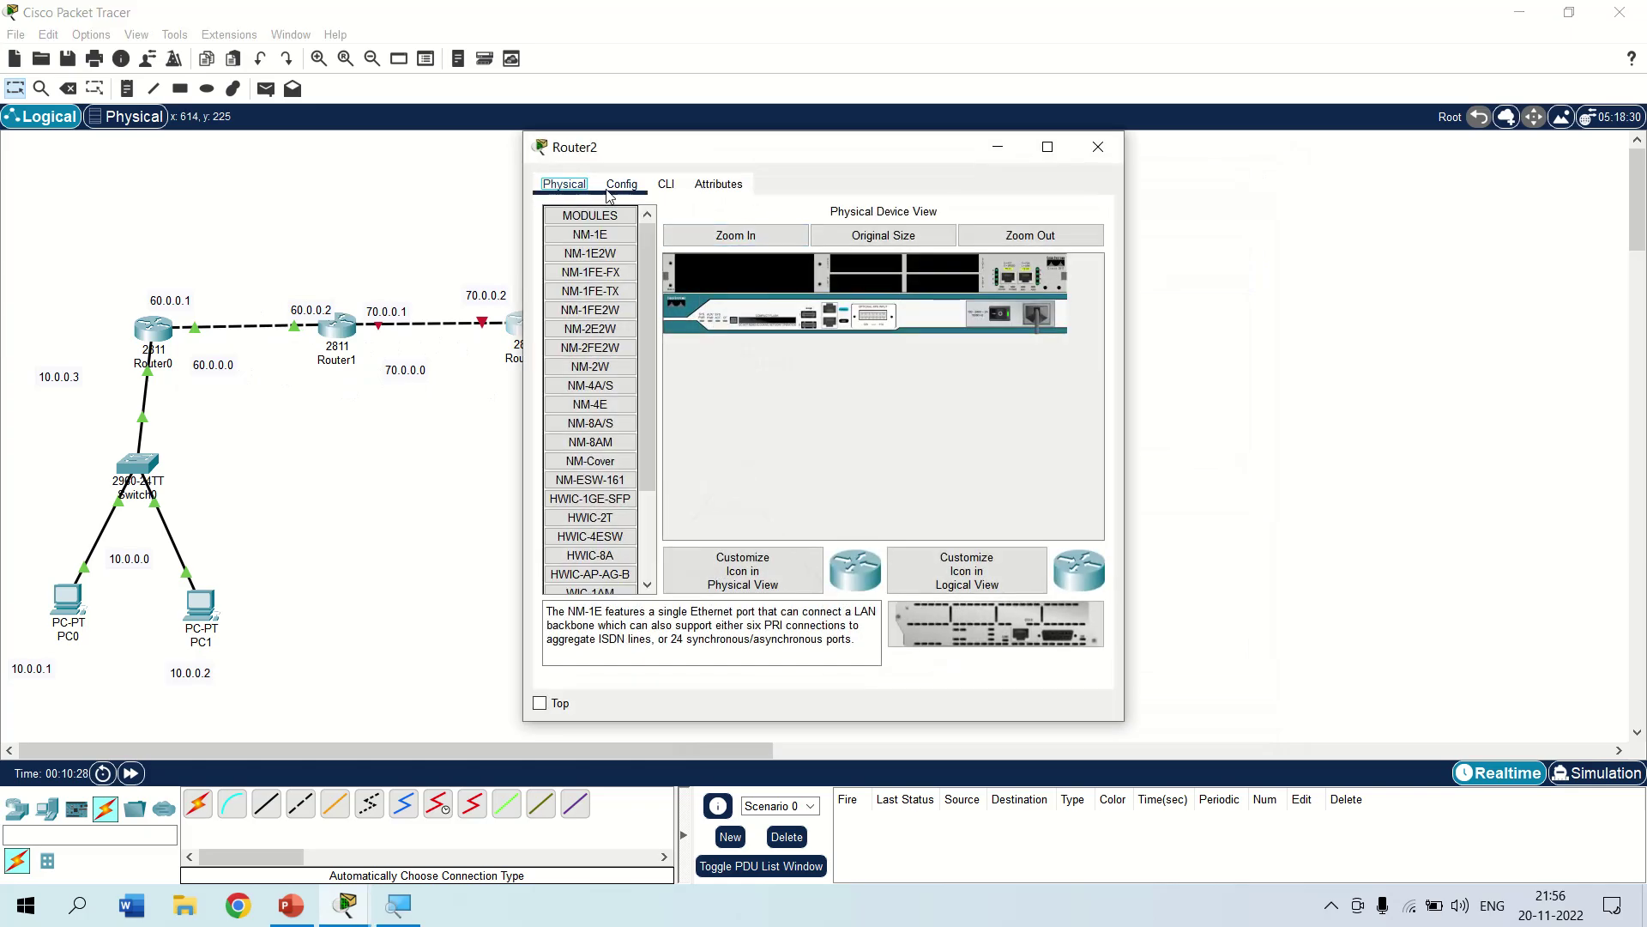
click(621, 184)
click(602, 386)
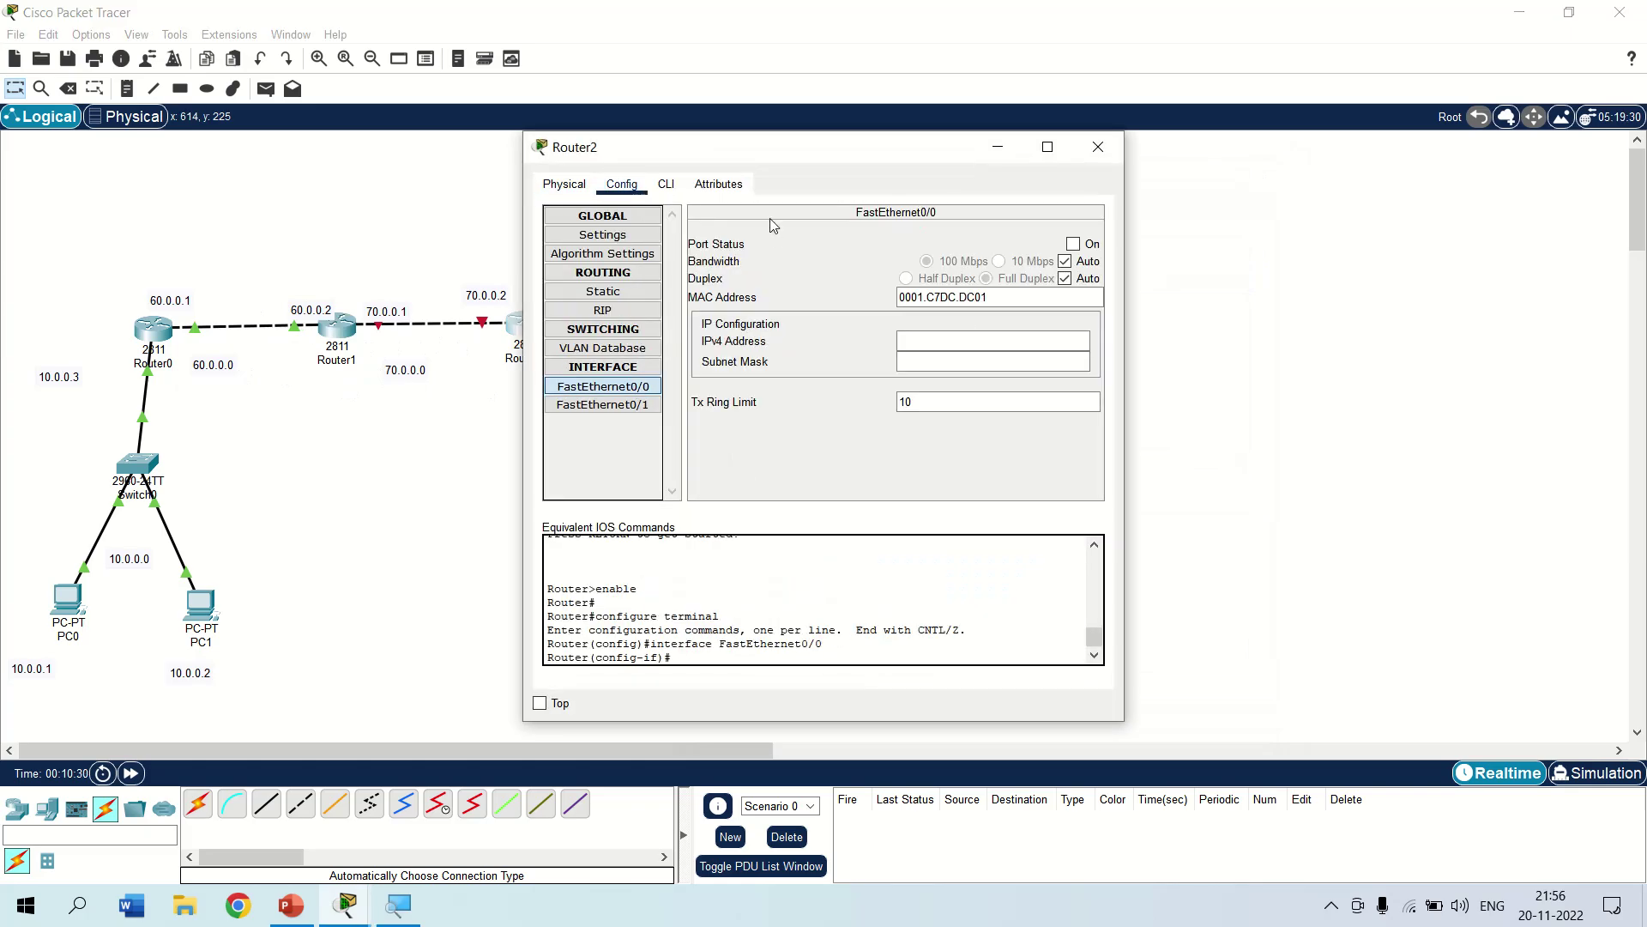
drag(749, 147, 994, 178)
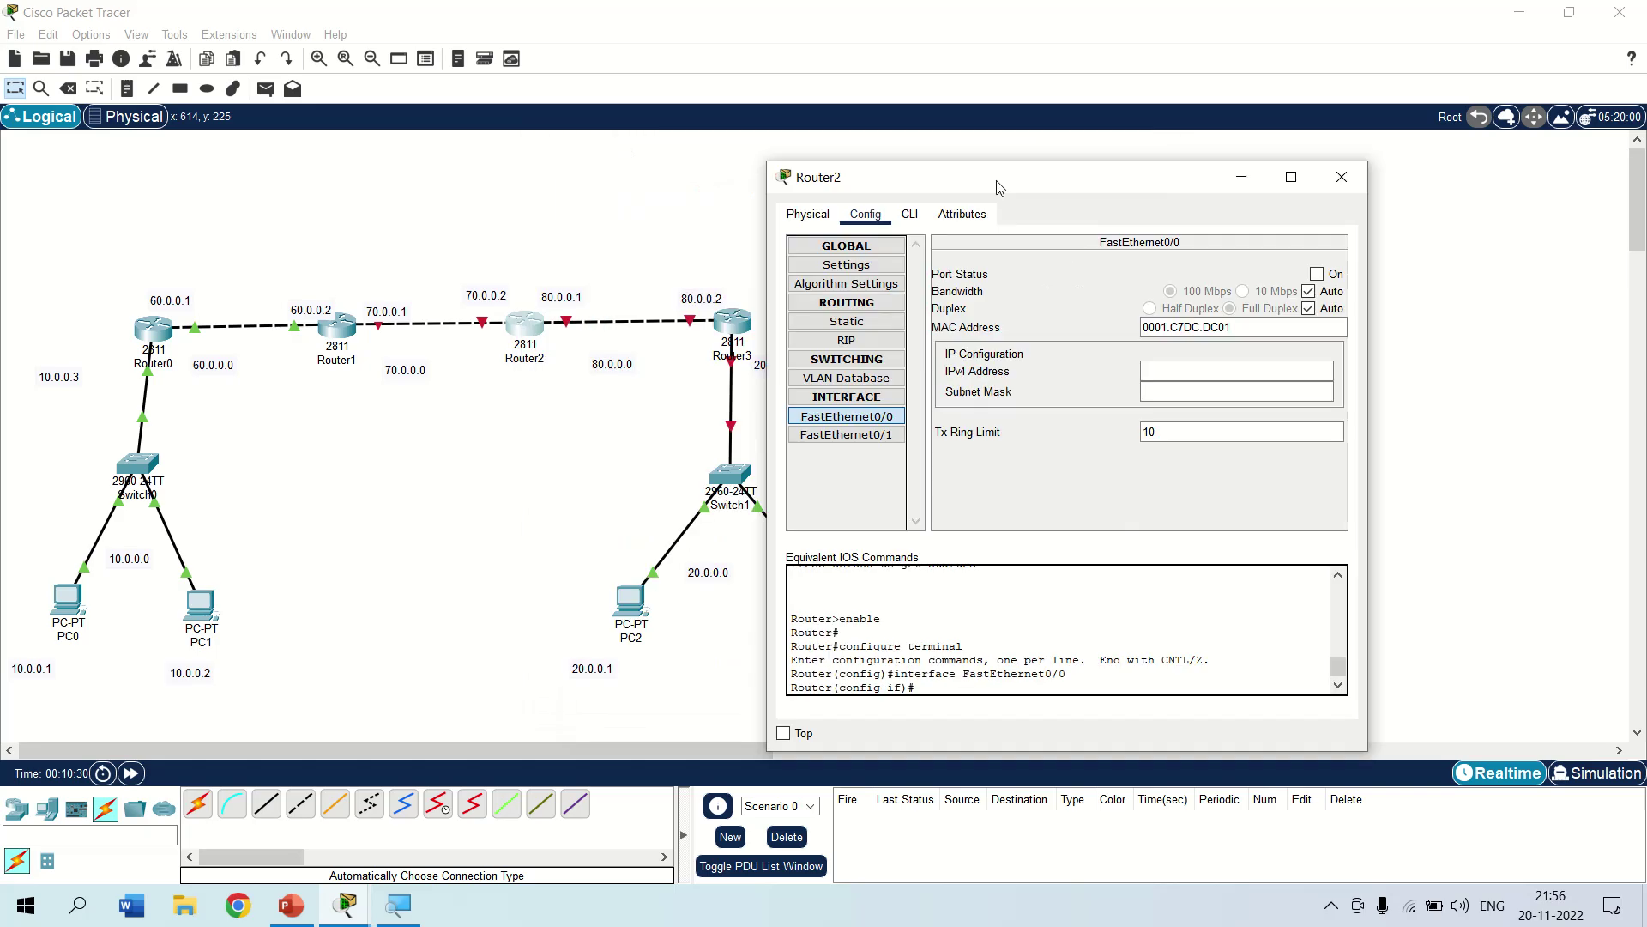
click(1317, 273)
click(1212, 371)
text(70.0.0.2)
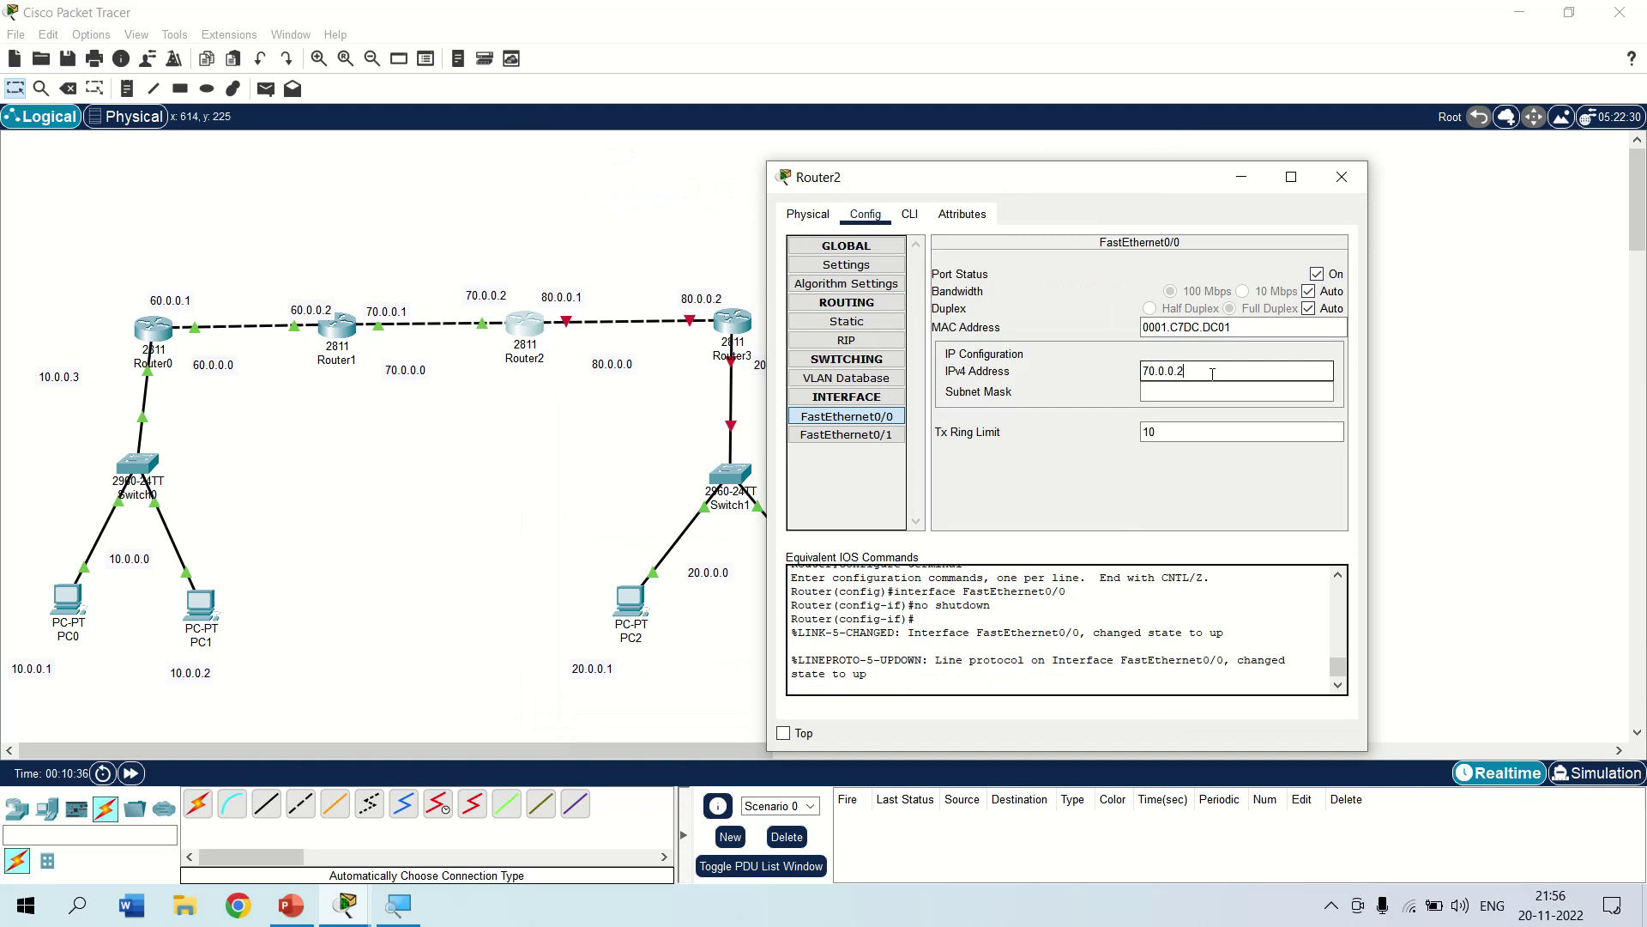
key(Tab)
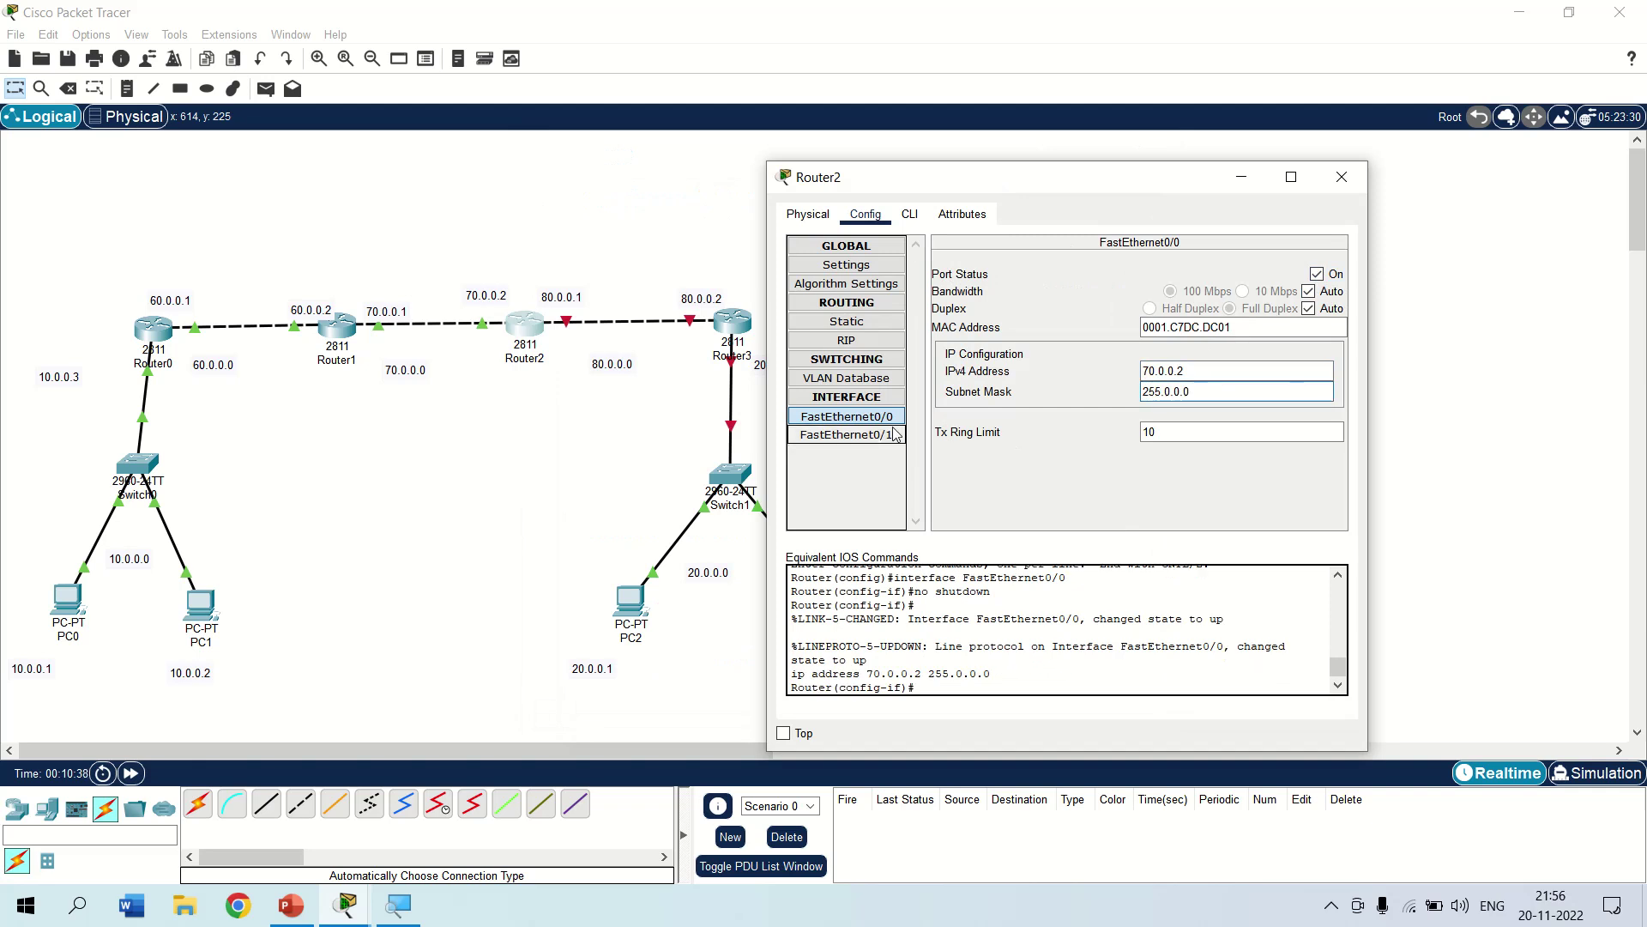
Give Router2's FastEthernet0/1 port the IPv4 address 80.0.0.1 with subnet mask 255.0.0.0 and turn the port on.
click(883, 437)
click(1200, 370)
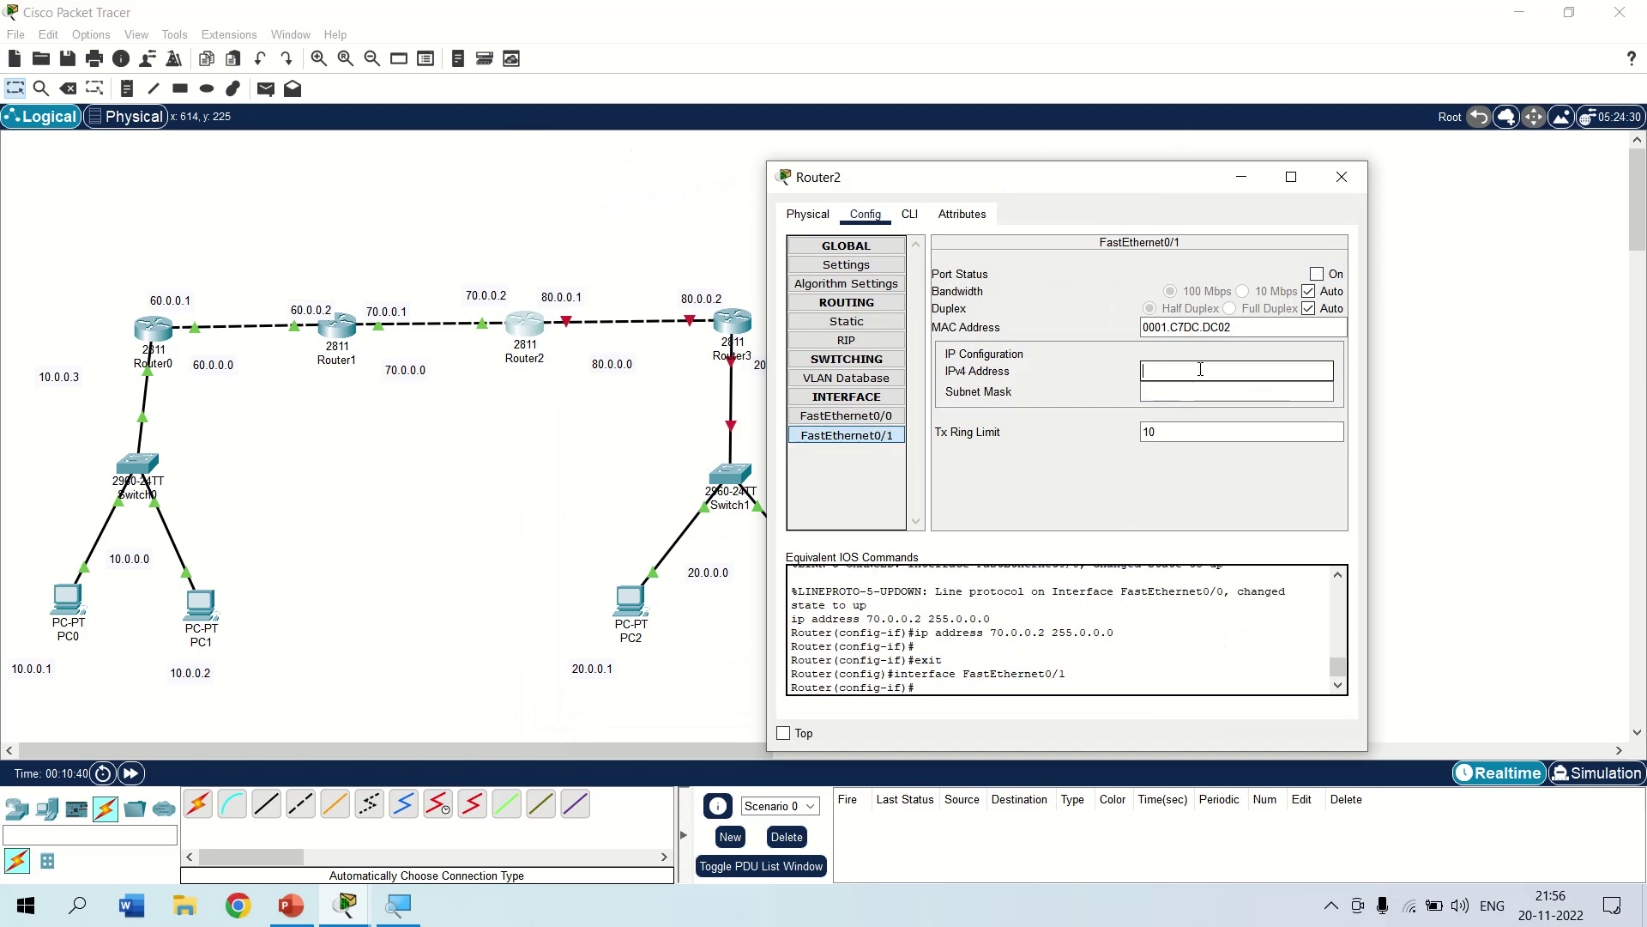
text(80.0.0.1)
key(Tab)
click(1165, 391)
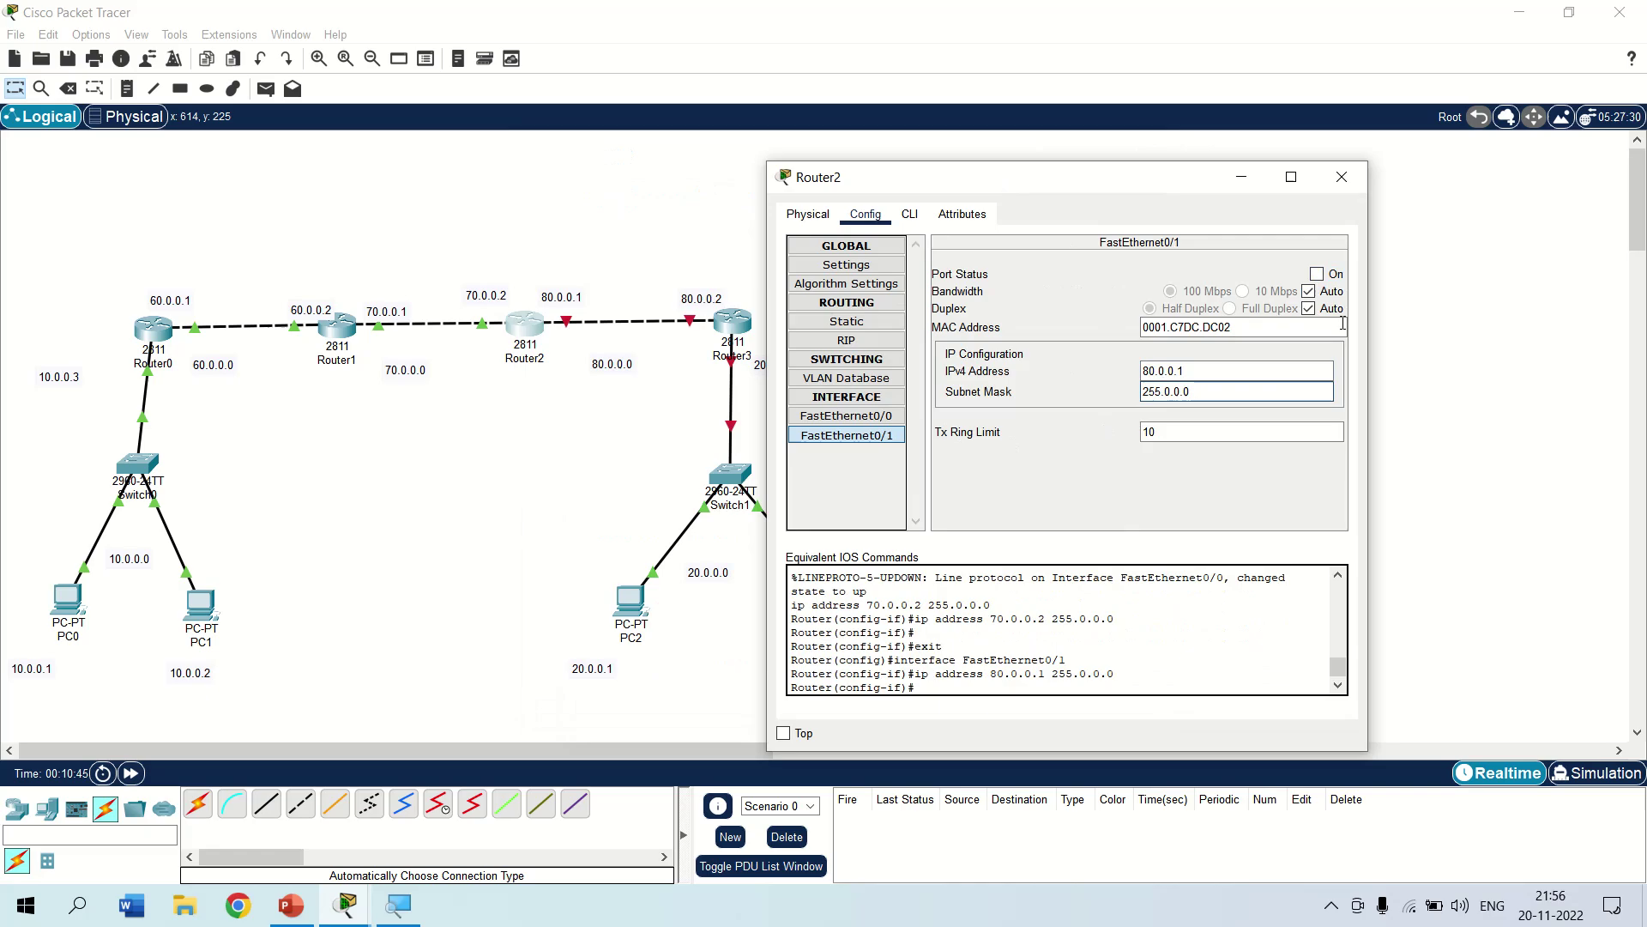
click(1315, 274)
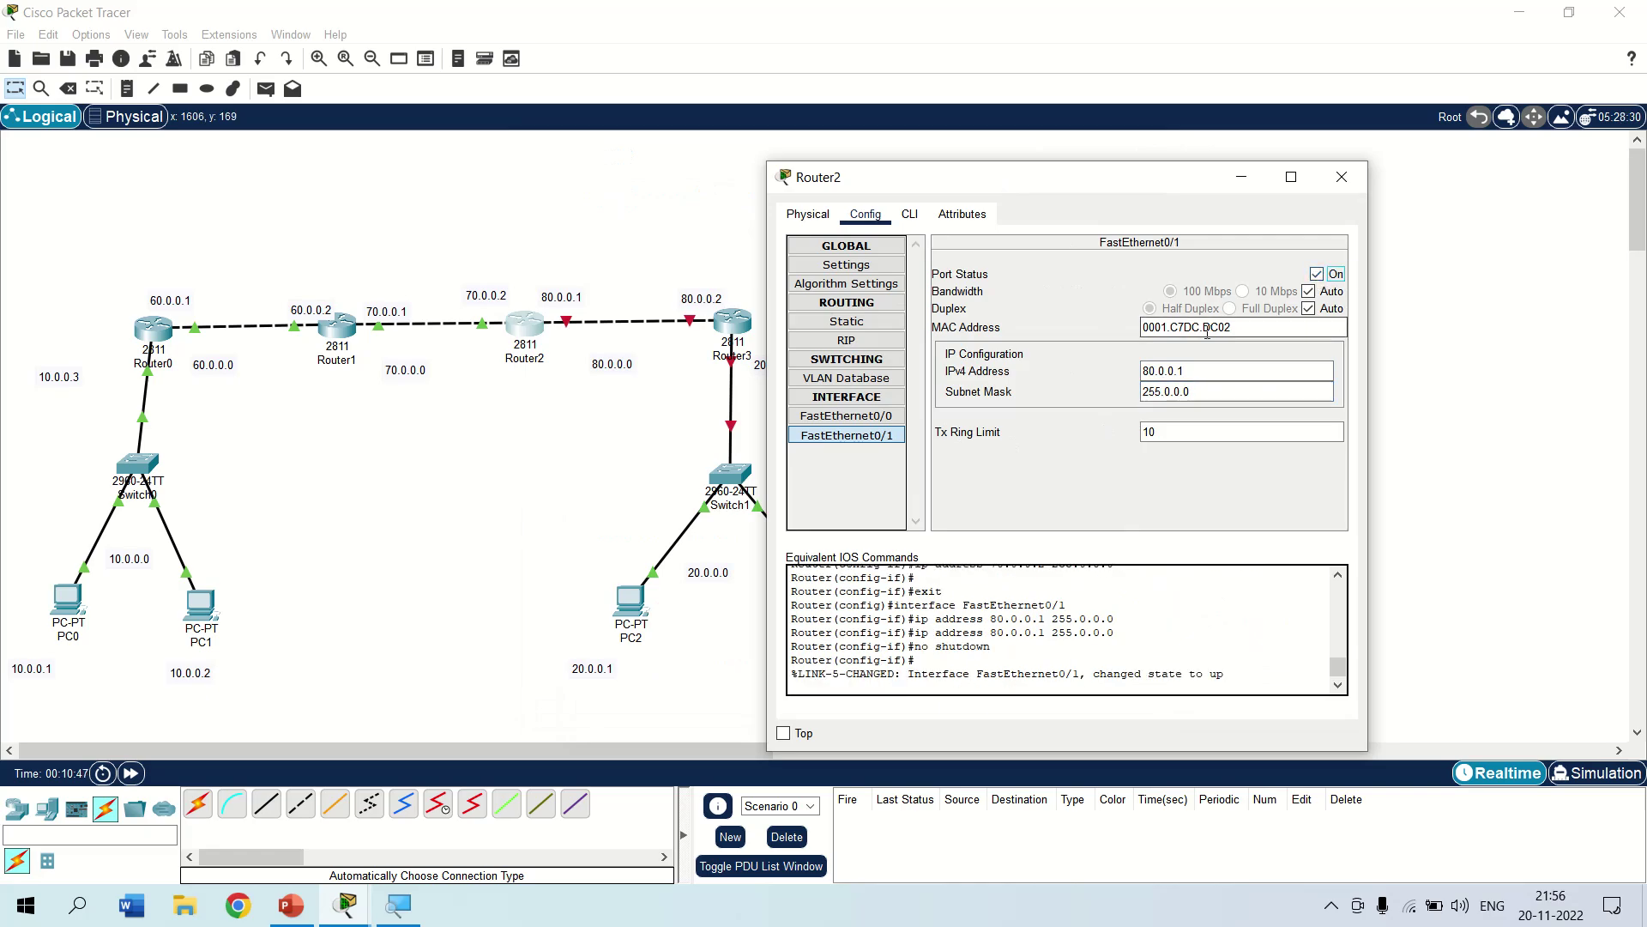
Add the networks 70.0.0.0 and 80.0.0.0 to Router2's RIP routing and close its configuration window.
click(837, 343)
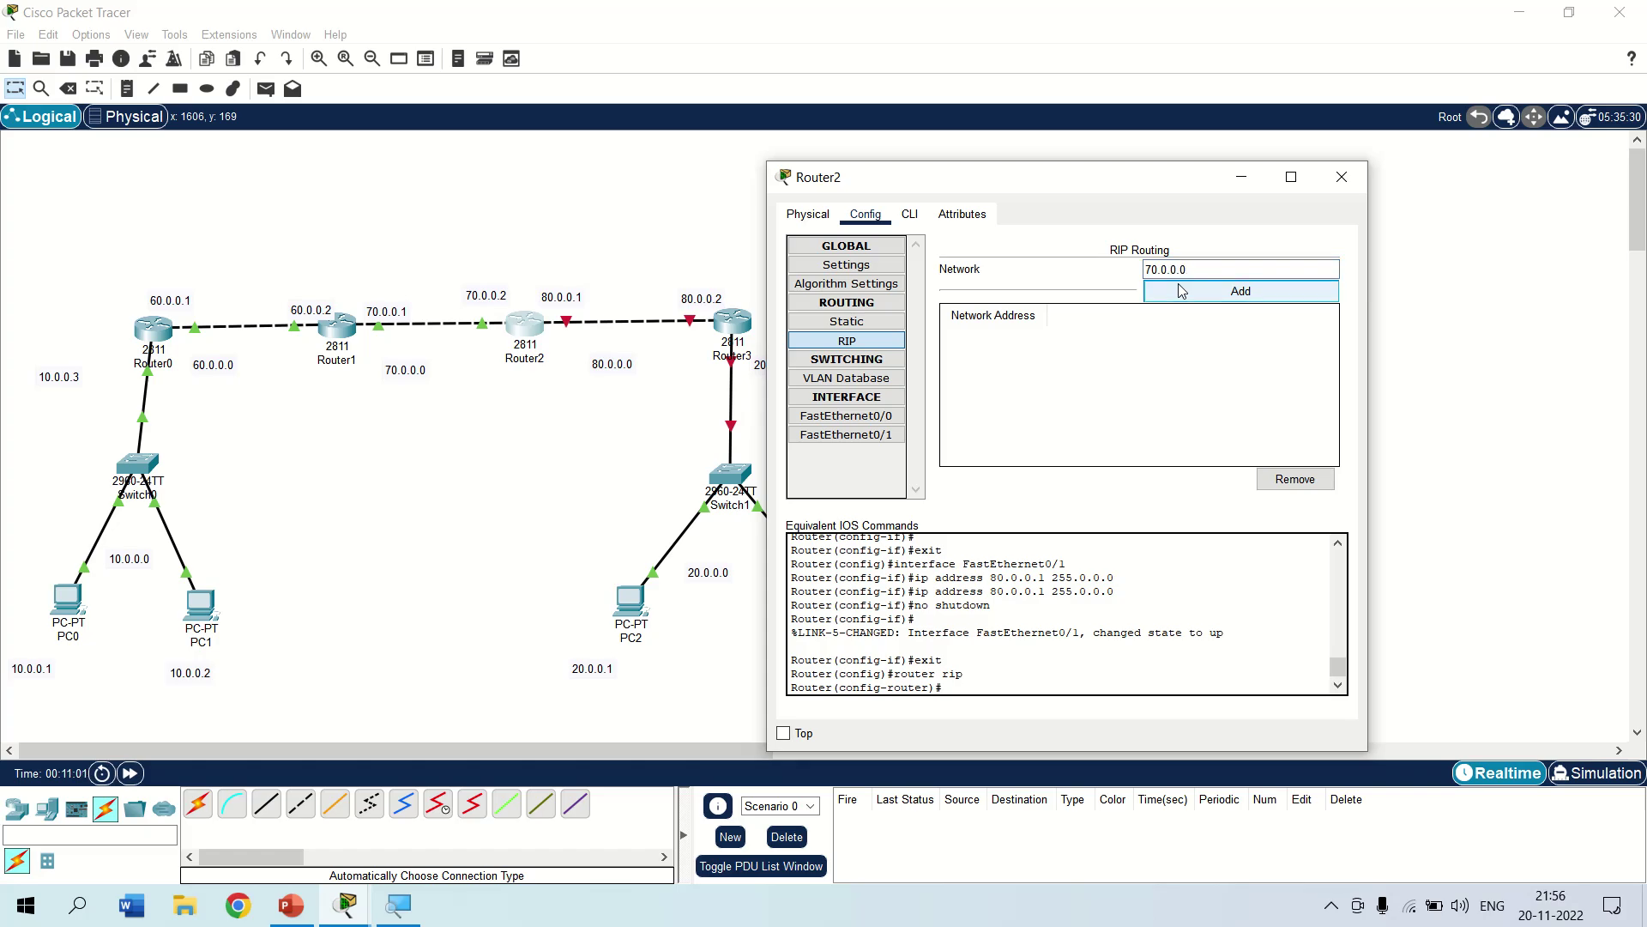
click(1181, 291)
click(1188, 270)
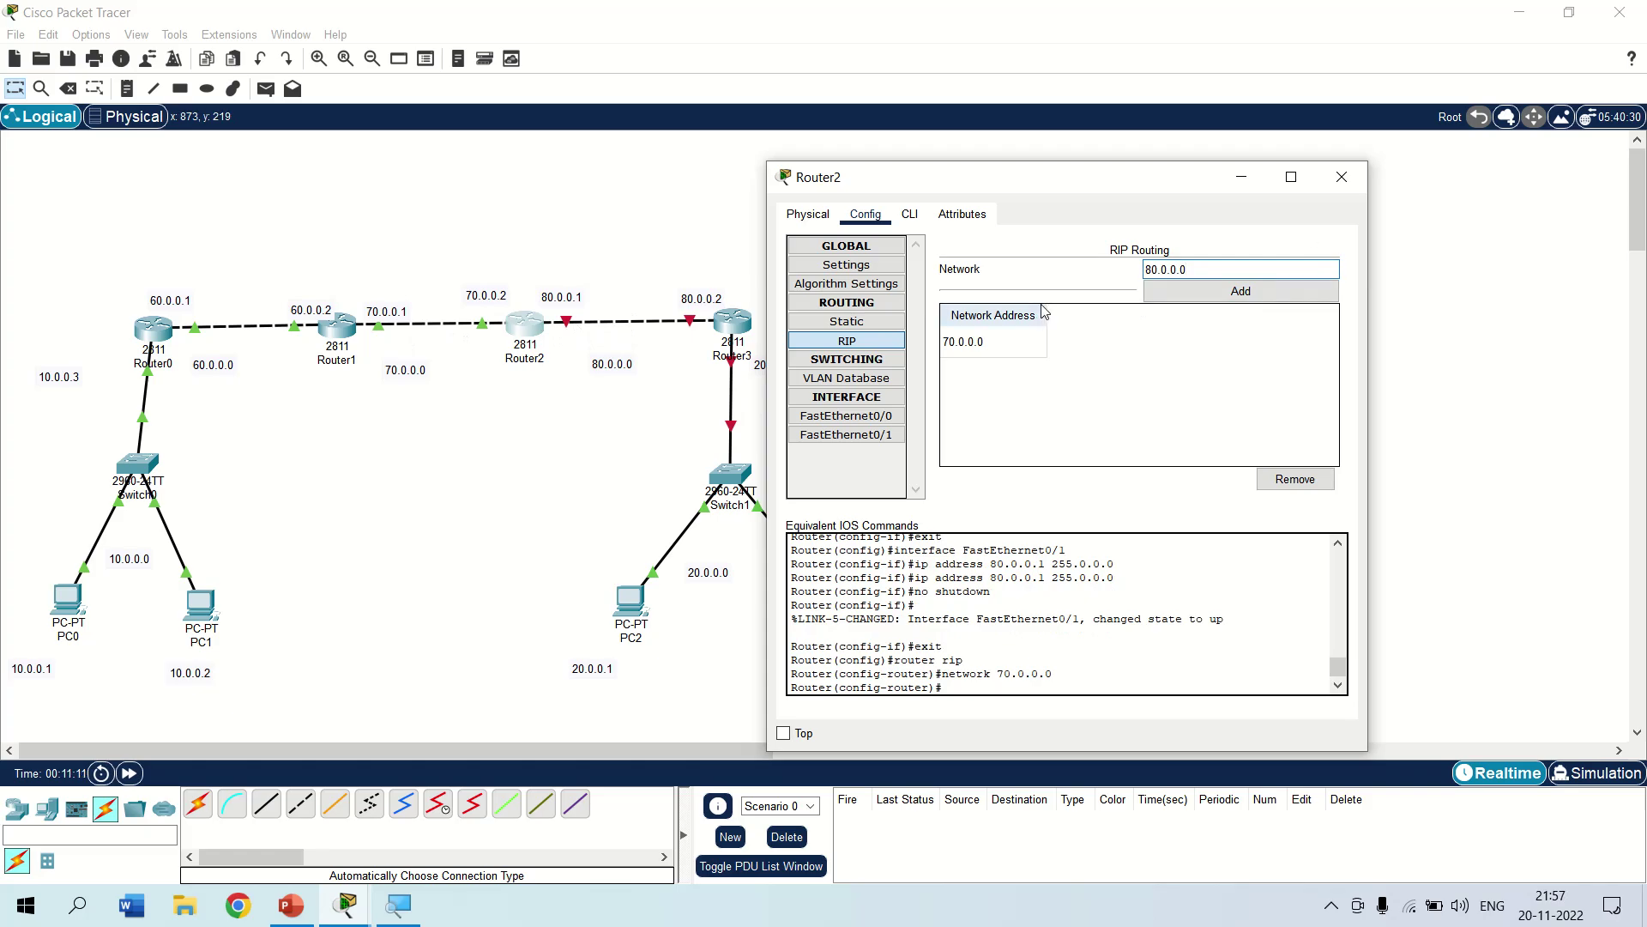
click(1178, 296)
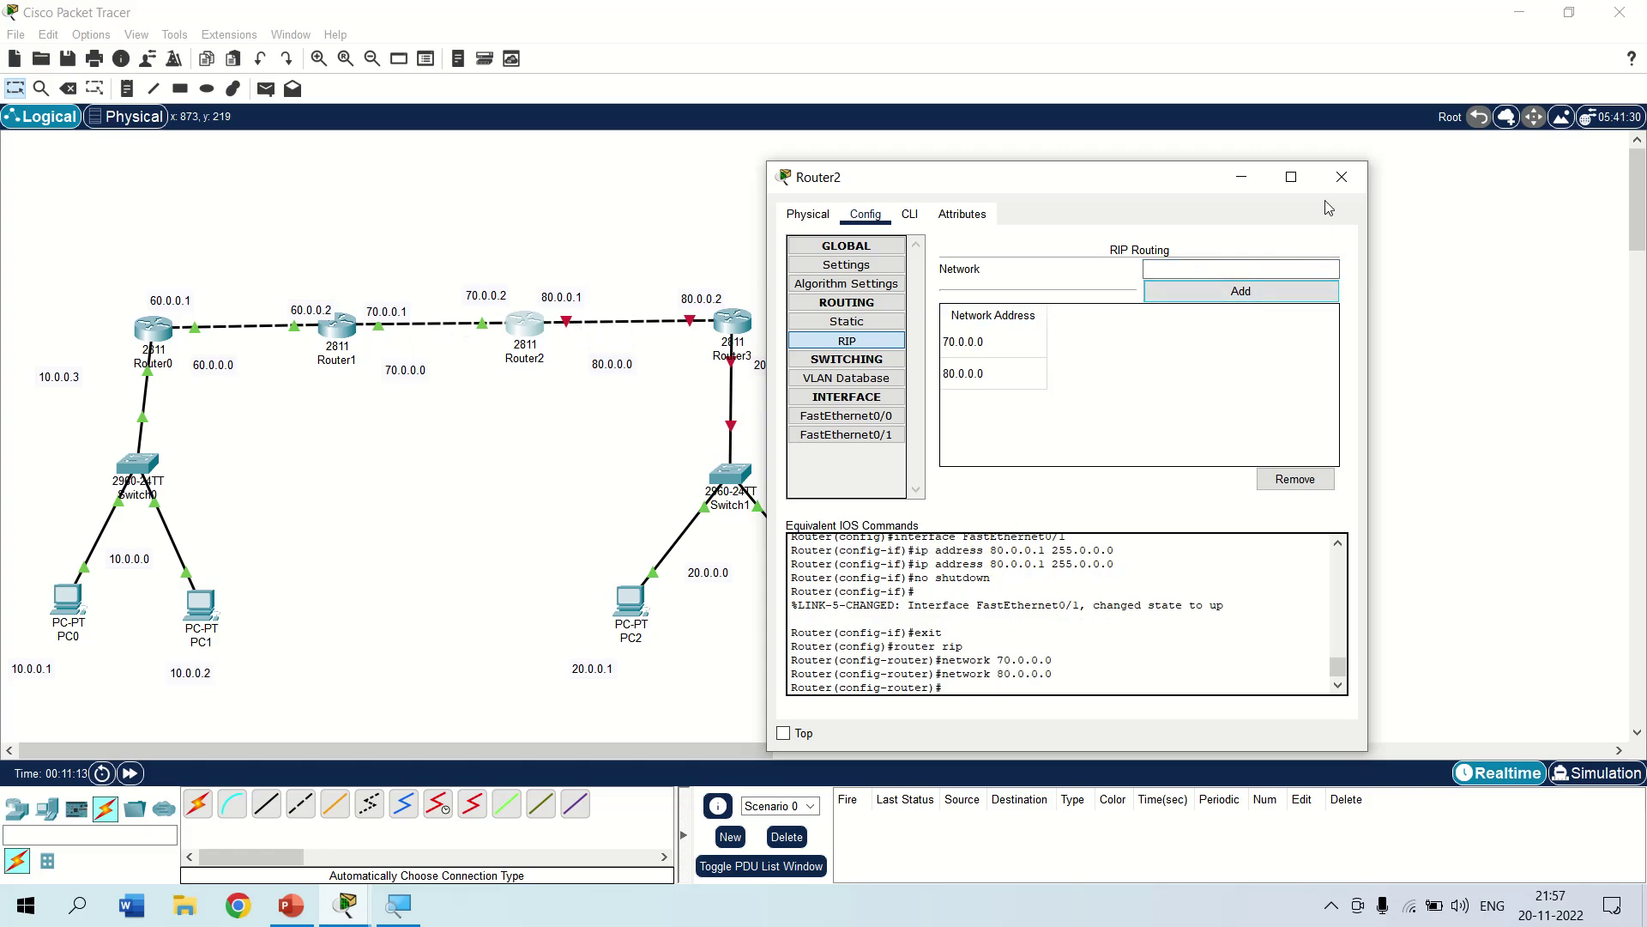
click(1340, 179)
Turn on Router3's FastEthernet0/0 port and give it the IPv4 address 80.0.0.2 with subnet mask 255.0.0.0.
click(739, 331)
drag(875, 158, 1592, 180)
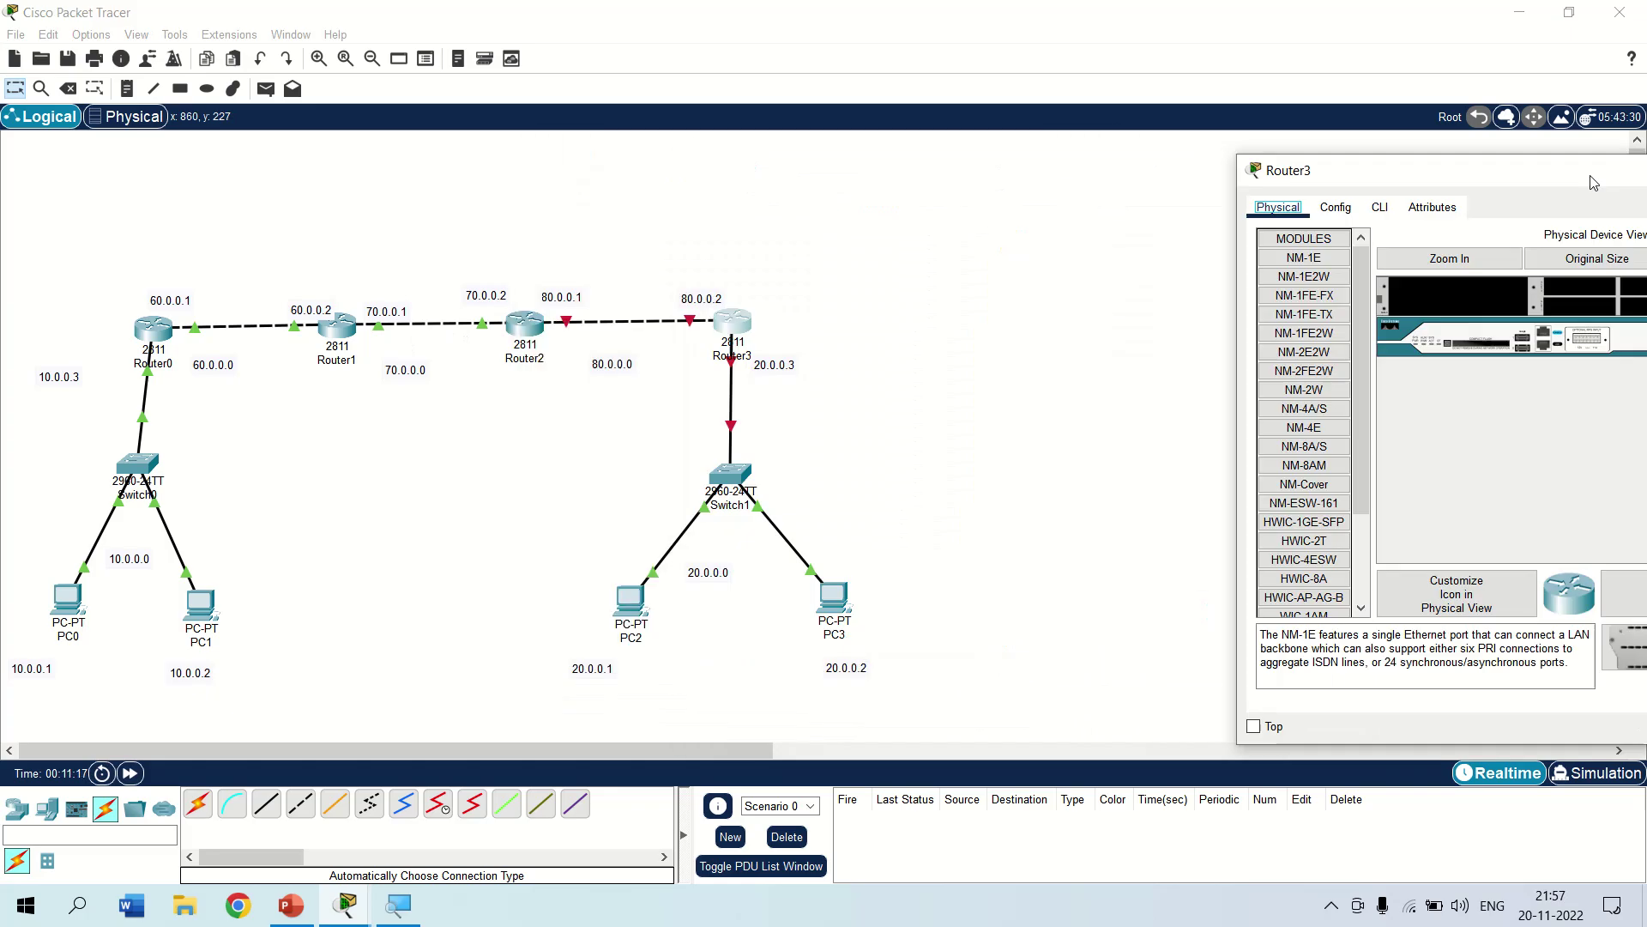
click(1346, 207)
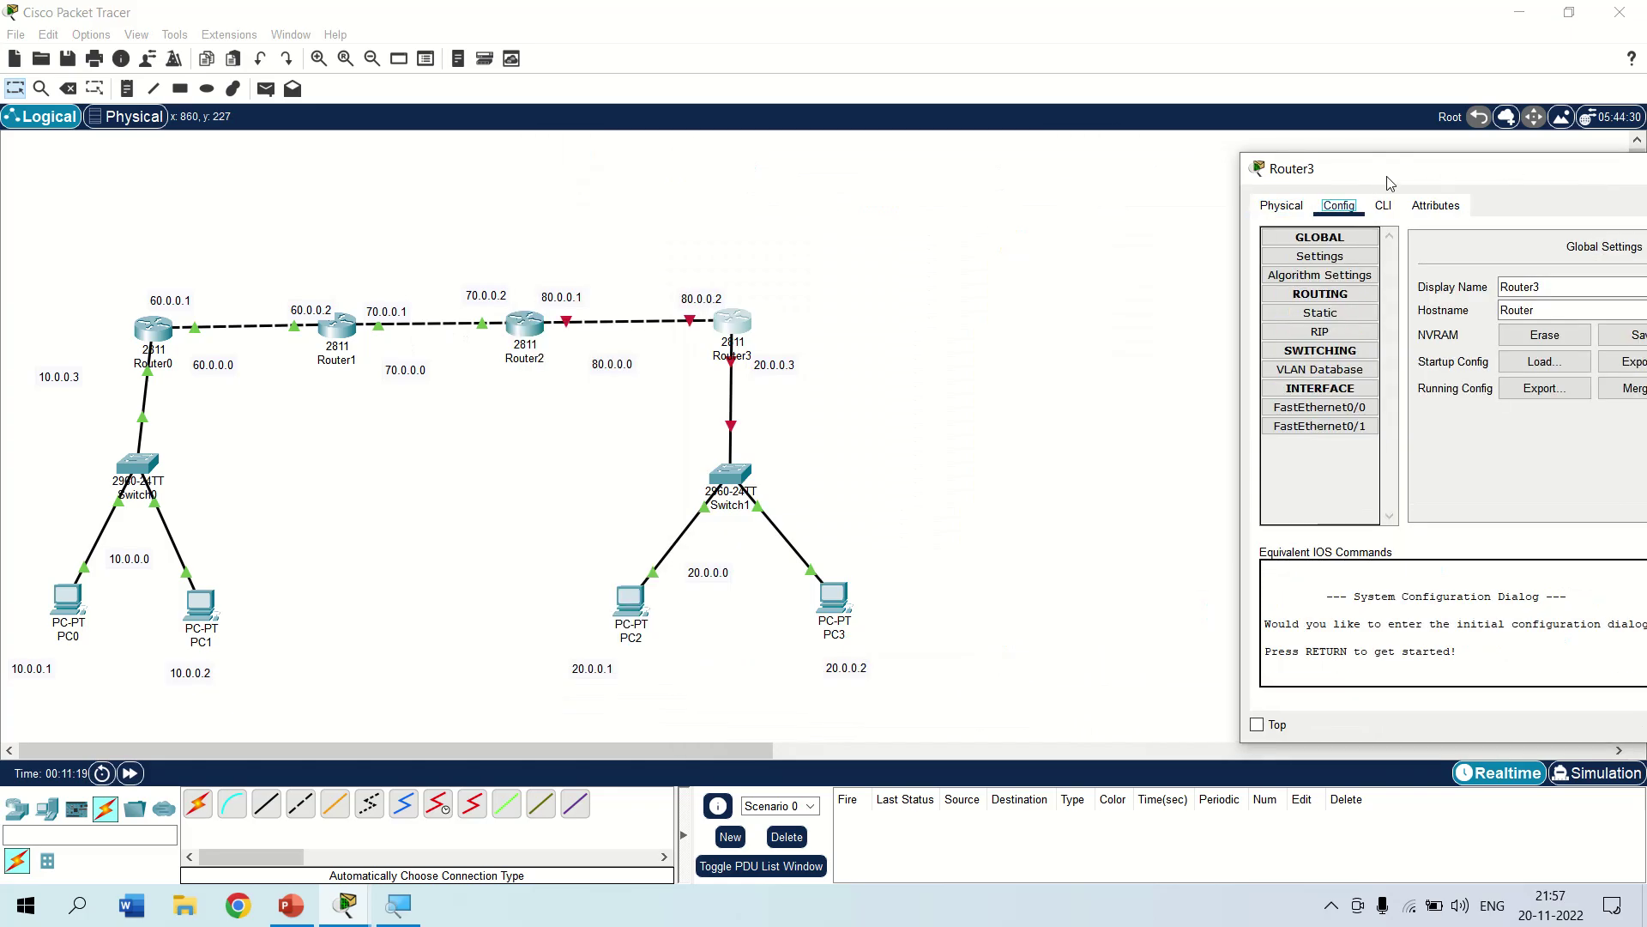
drag(1379, 182, 1259, 129)
click(1211, 351)
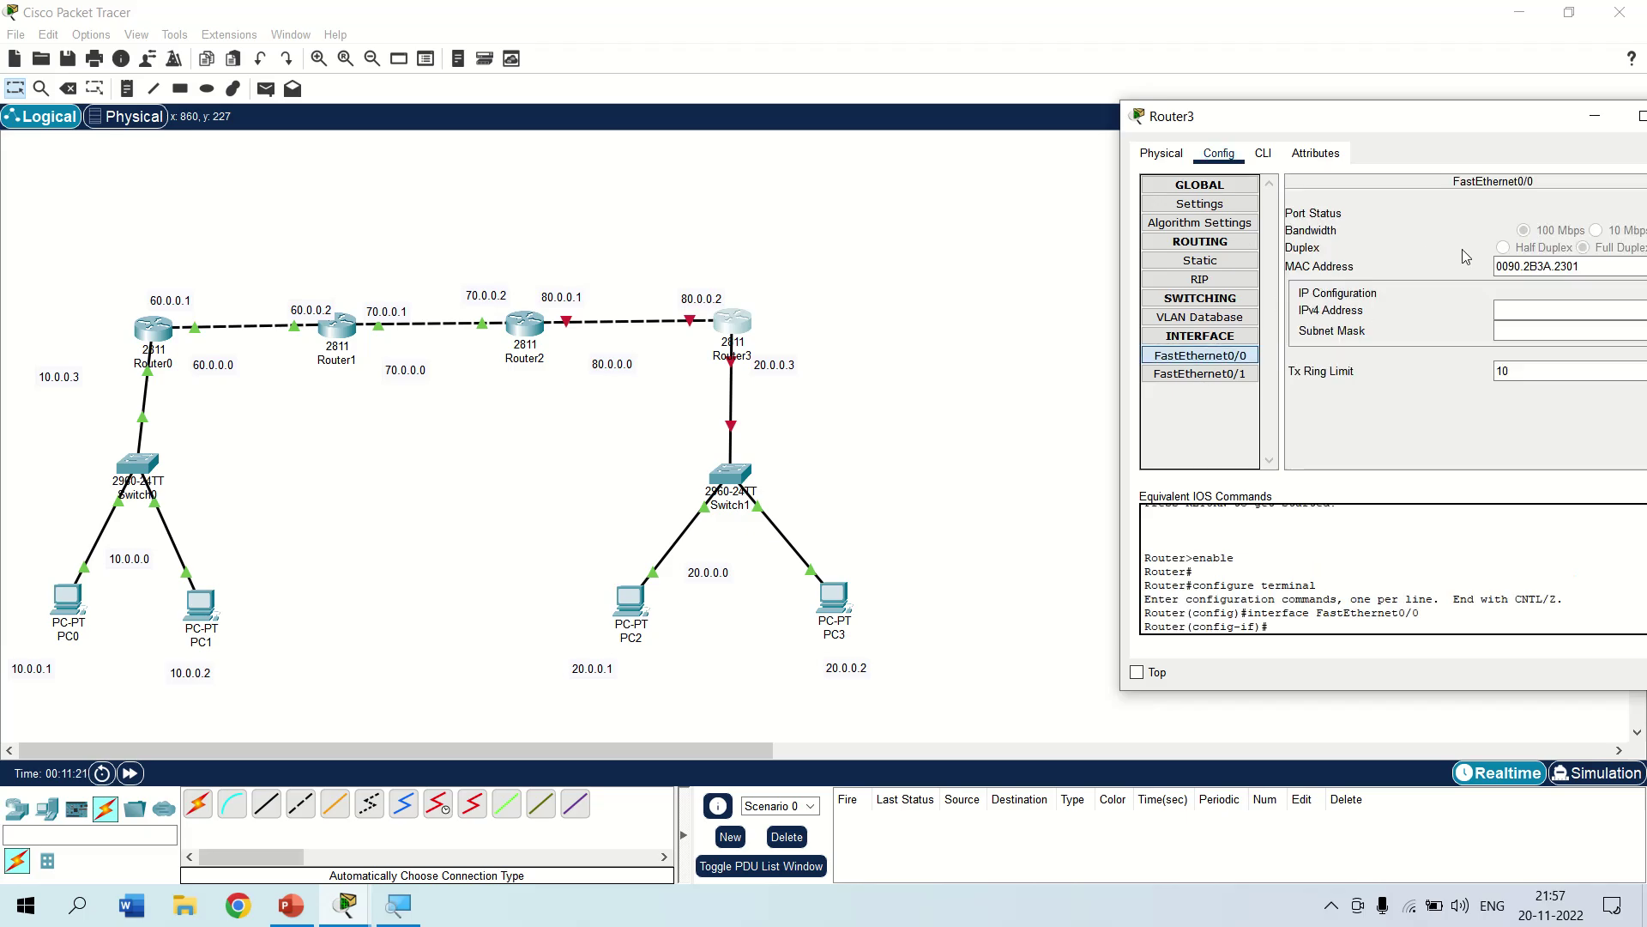
drag(1390, 116, 1219, 82)
click(1500, 179)
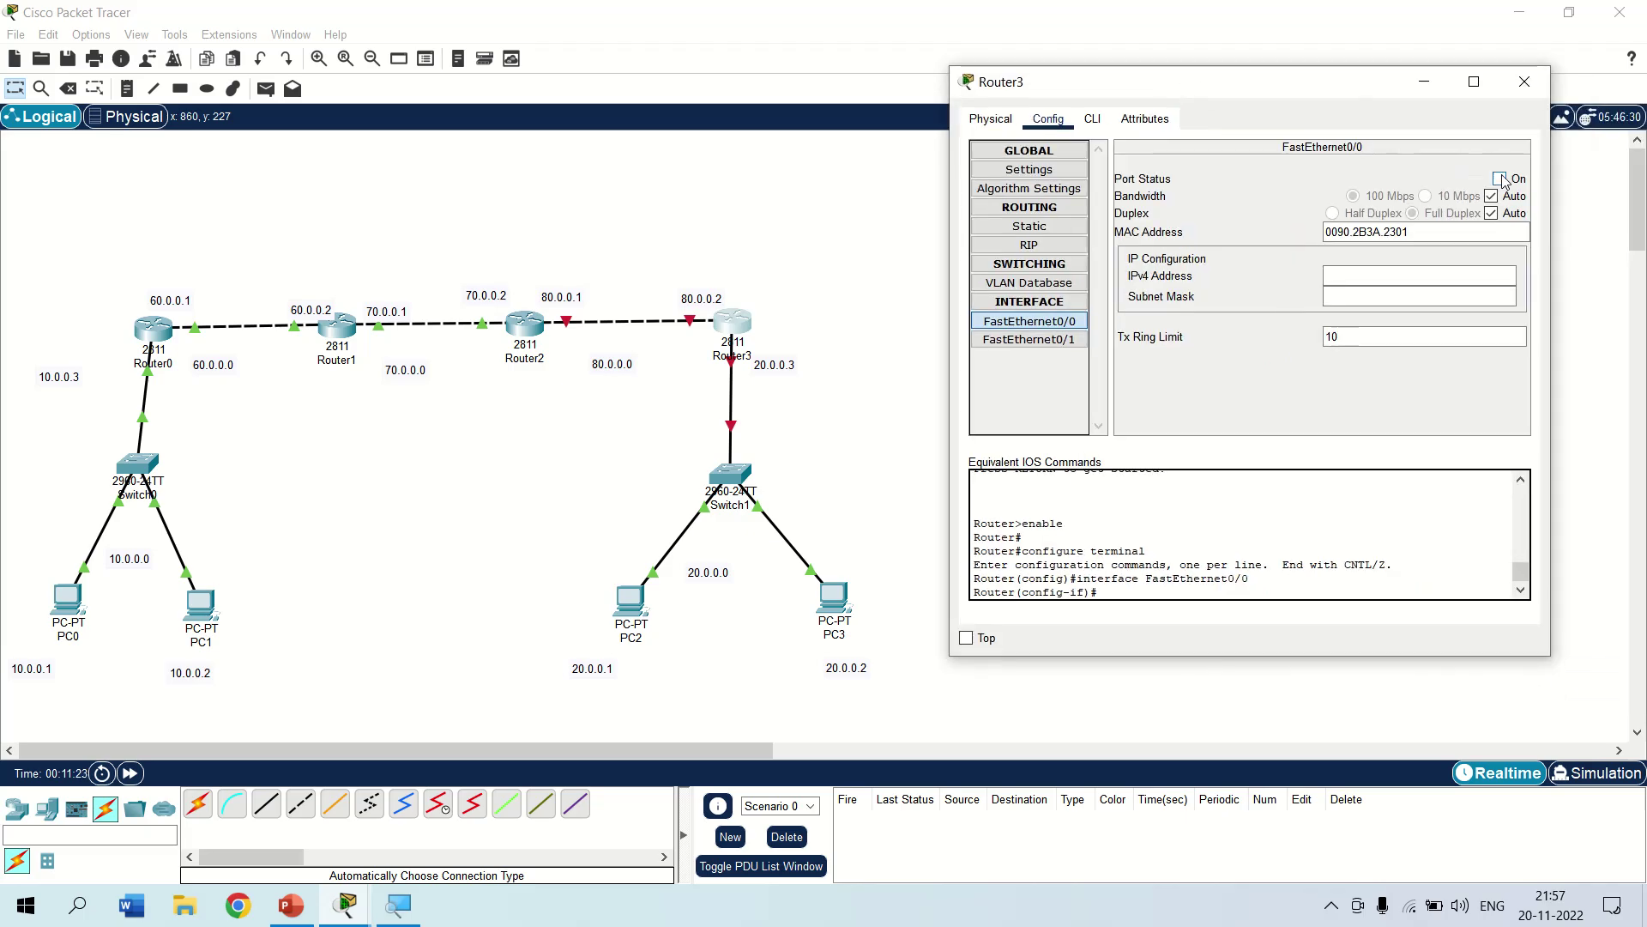
click(1343, 273)
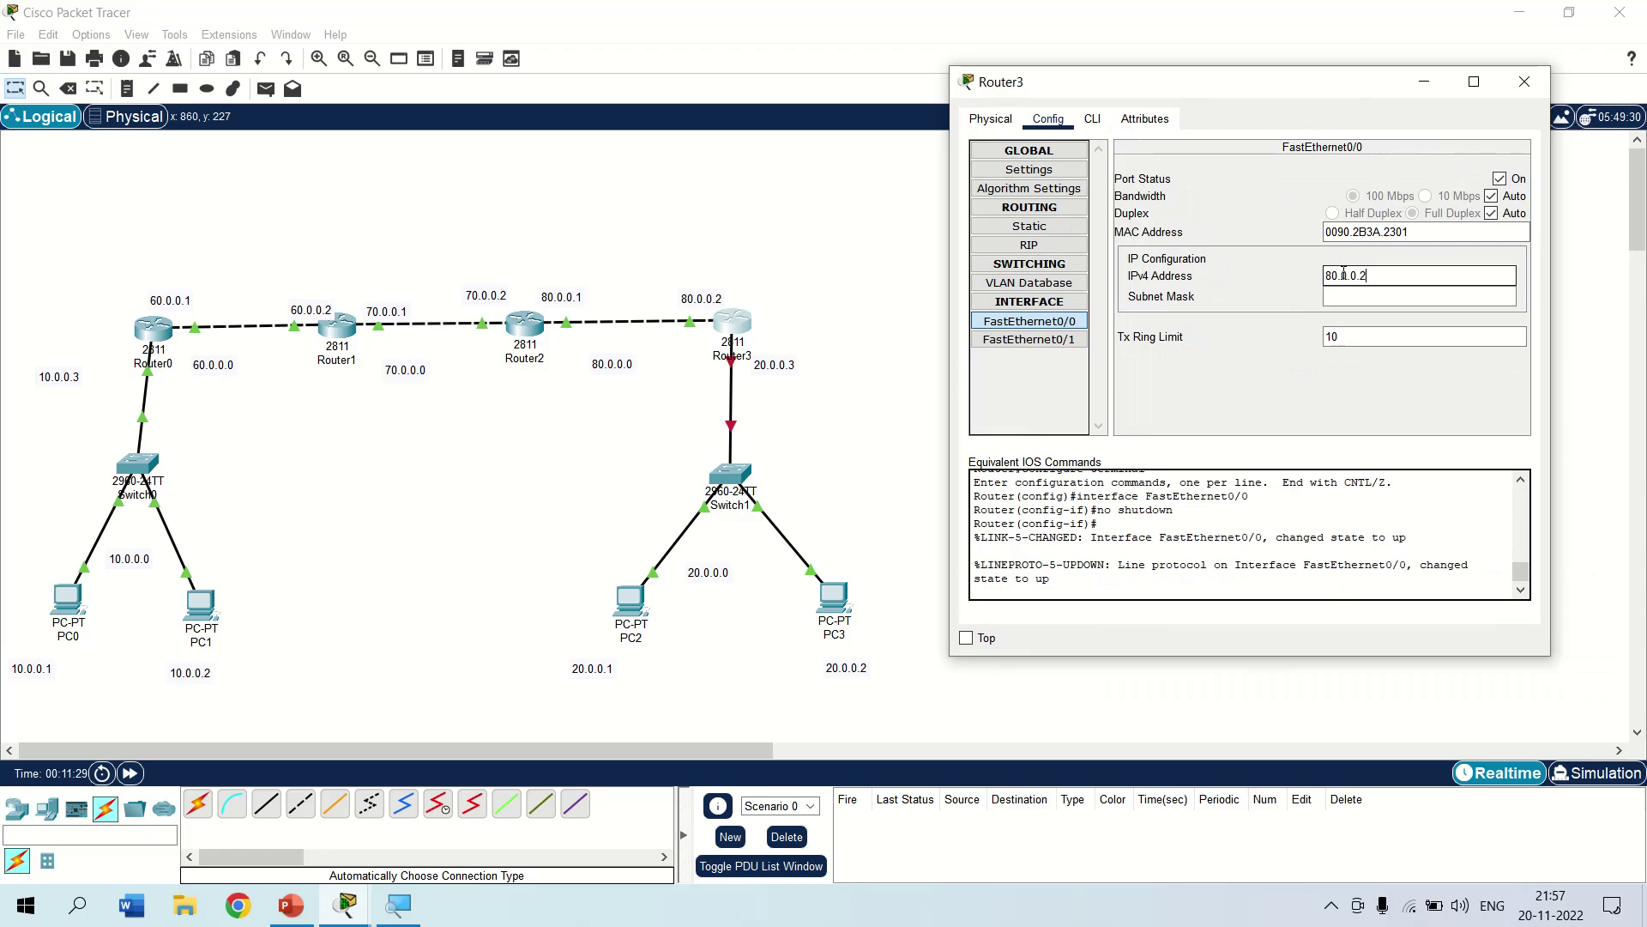
click(1347, 296)
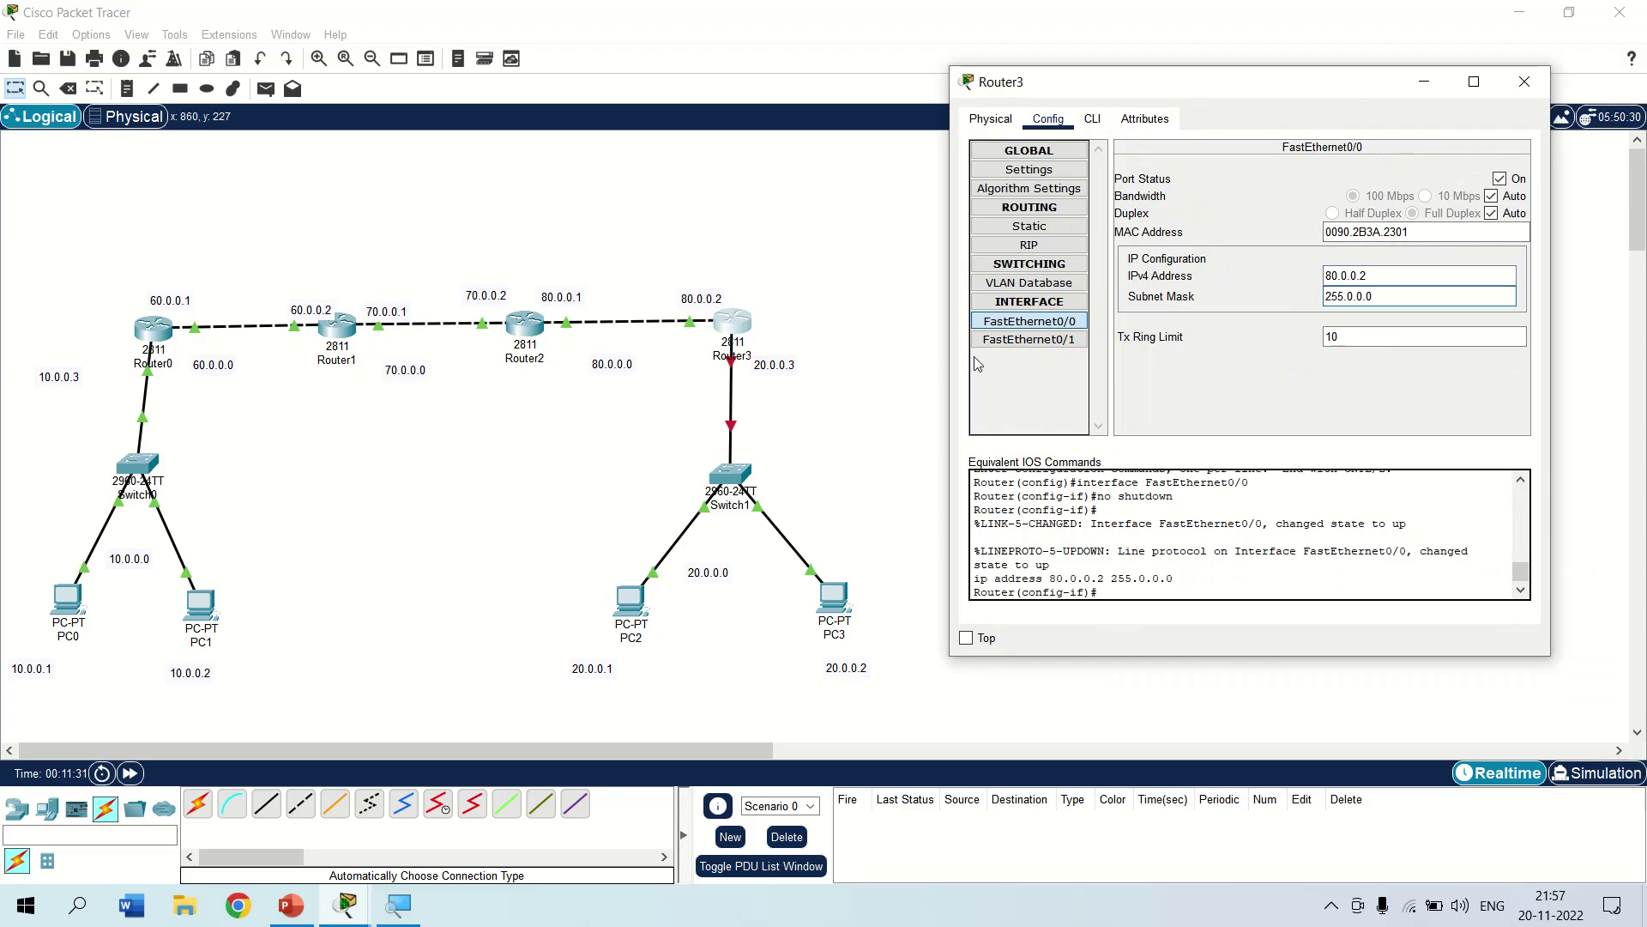
Give Router3's FastEthernet0/1 port the IPv4 address 20.0.0.3 with subnet mask 255.0.0.0 and turn the port on.
click(1016, 340)
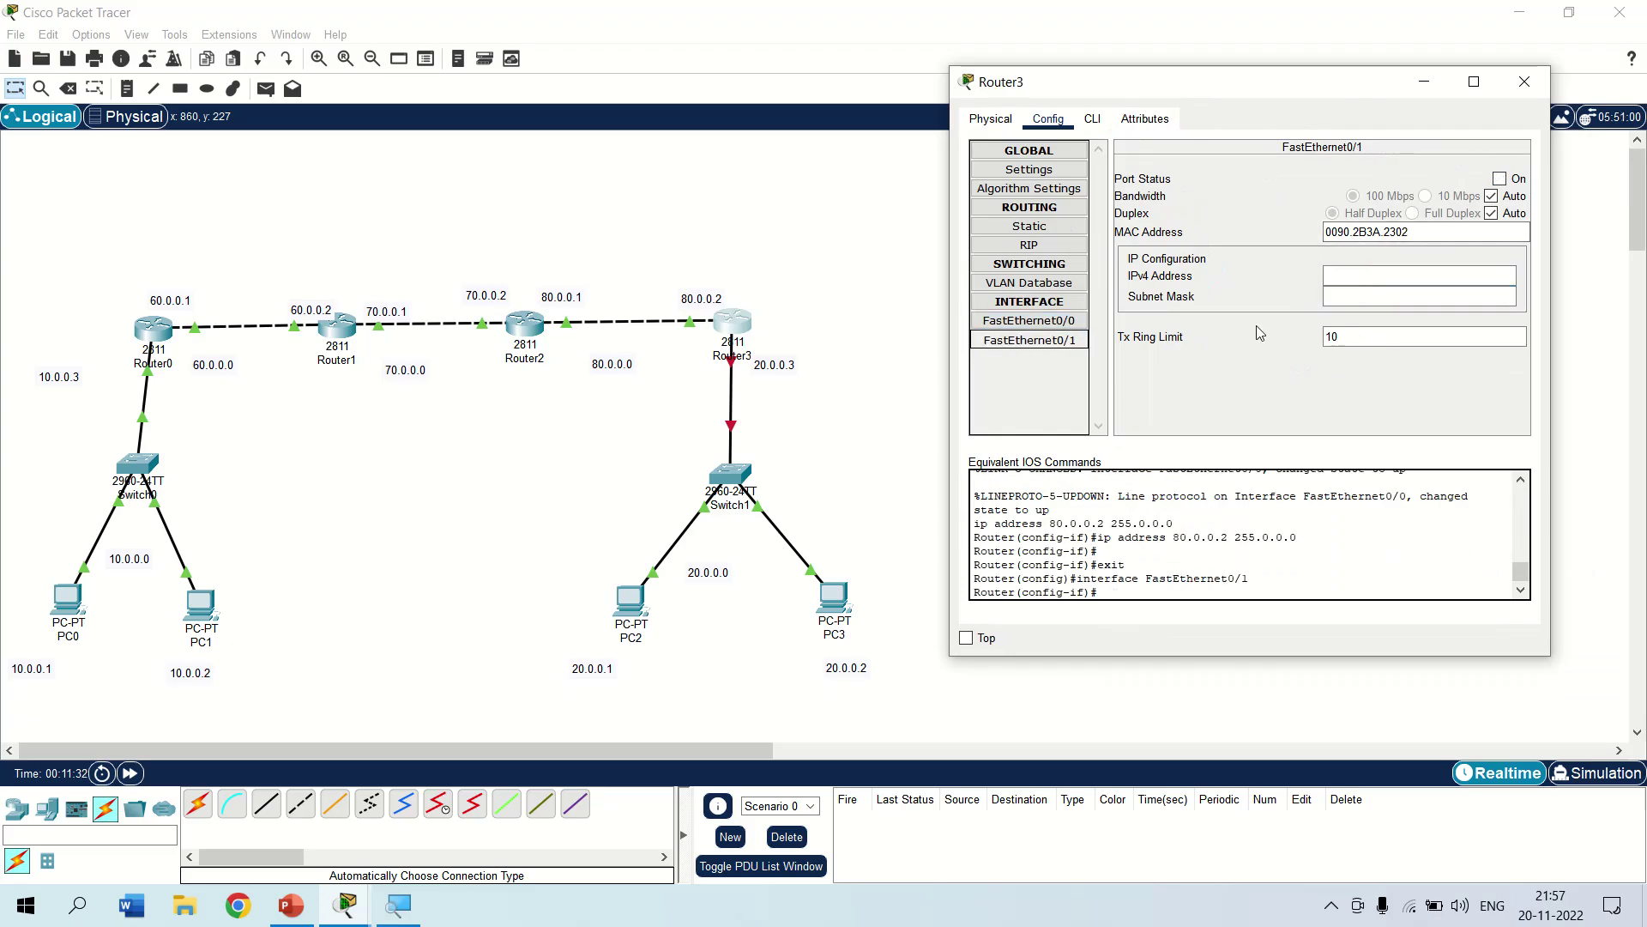
click(1397, 275)
text(20.0.0.3)
key(Tab)
click(1499, 179)
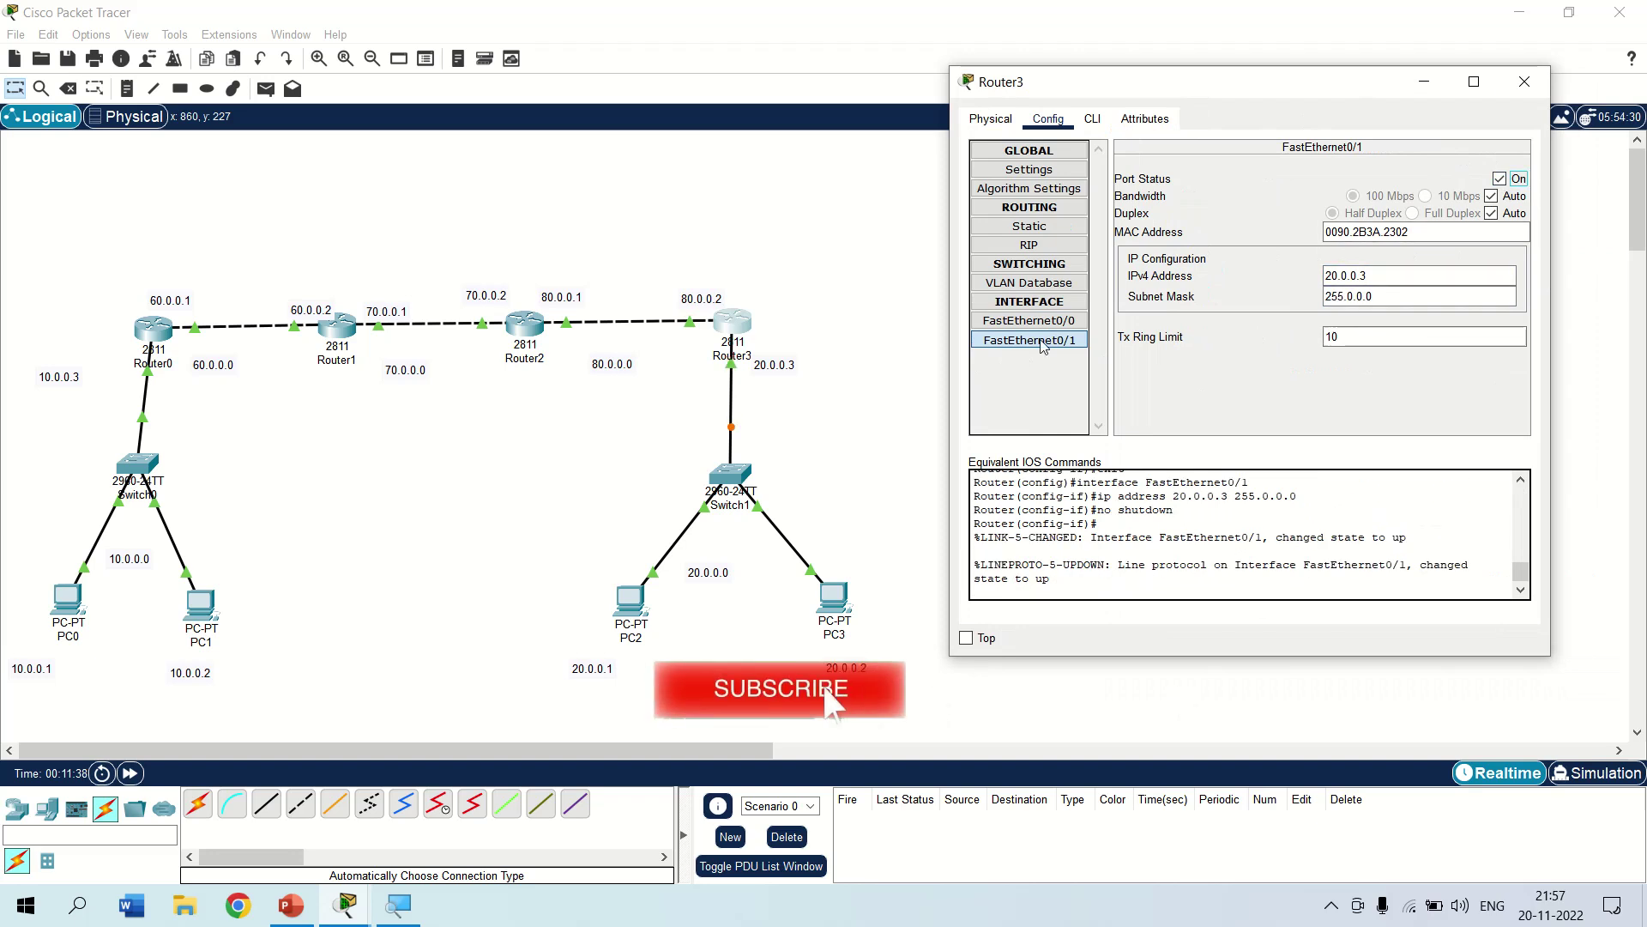
Add the networks 80.0.0.0 and 20.0.0.0 to Router3's RIP routing and close its configuration window.
click(1001, 247)
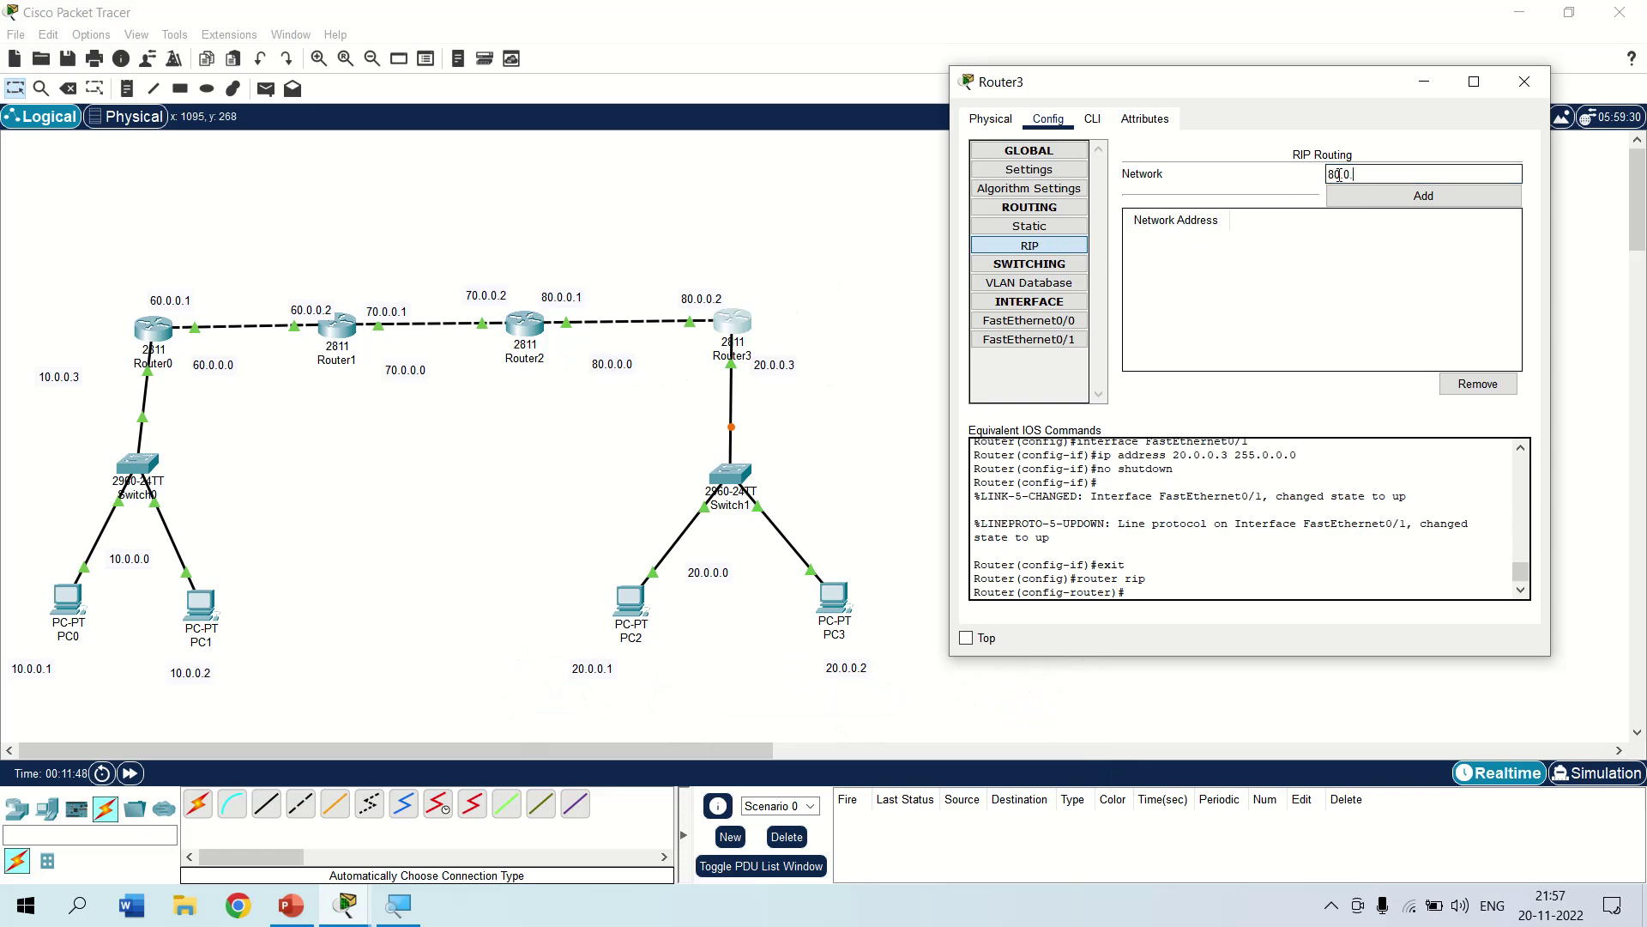
key(BackSpace)
key(BackSpace)
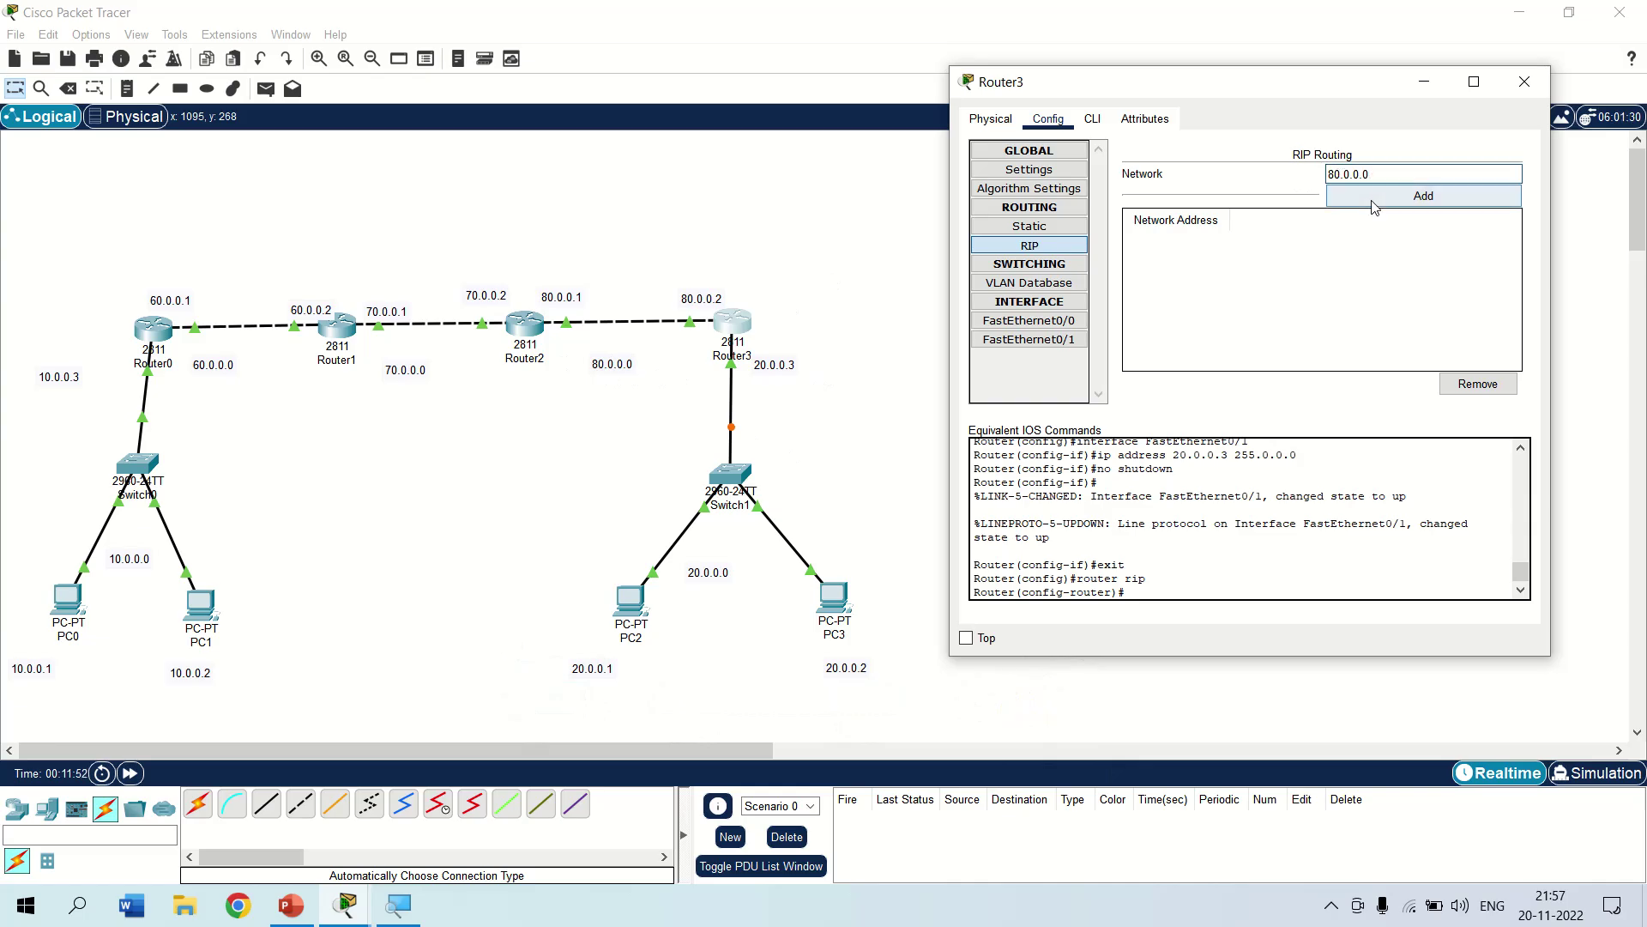
click(1411, 196)
click(1358, 173)
text(20.0.)
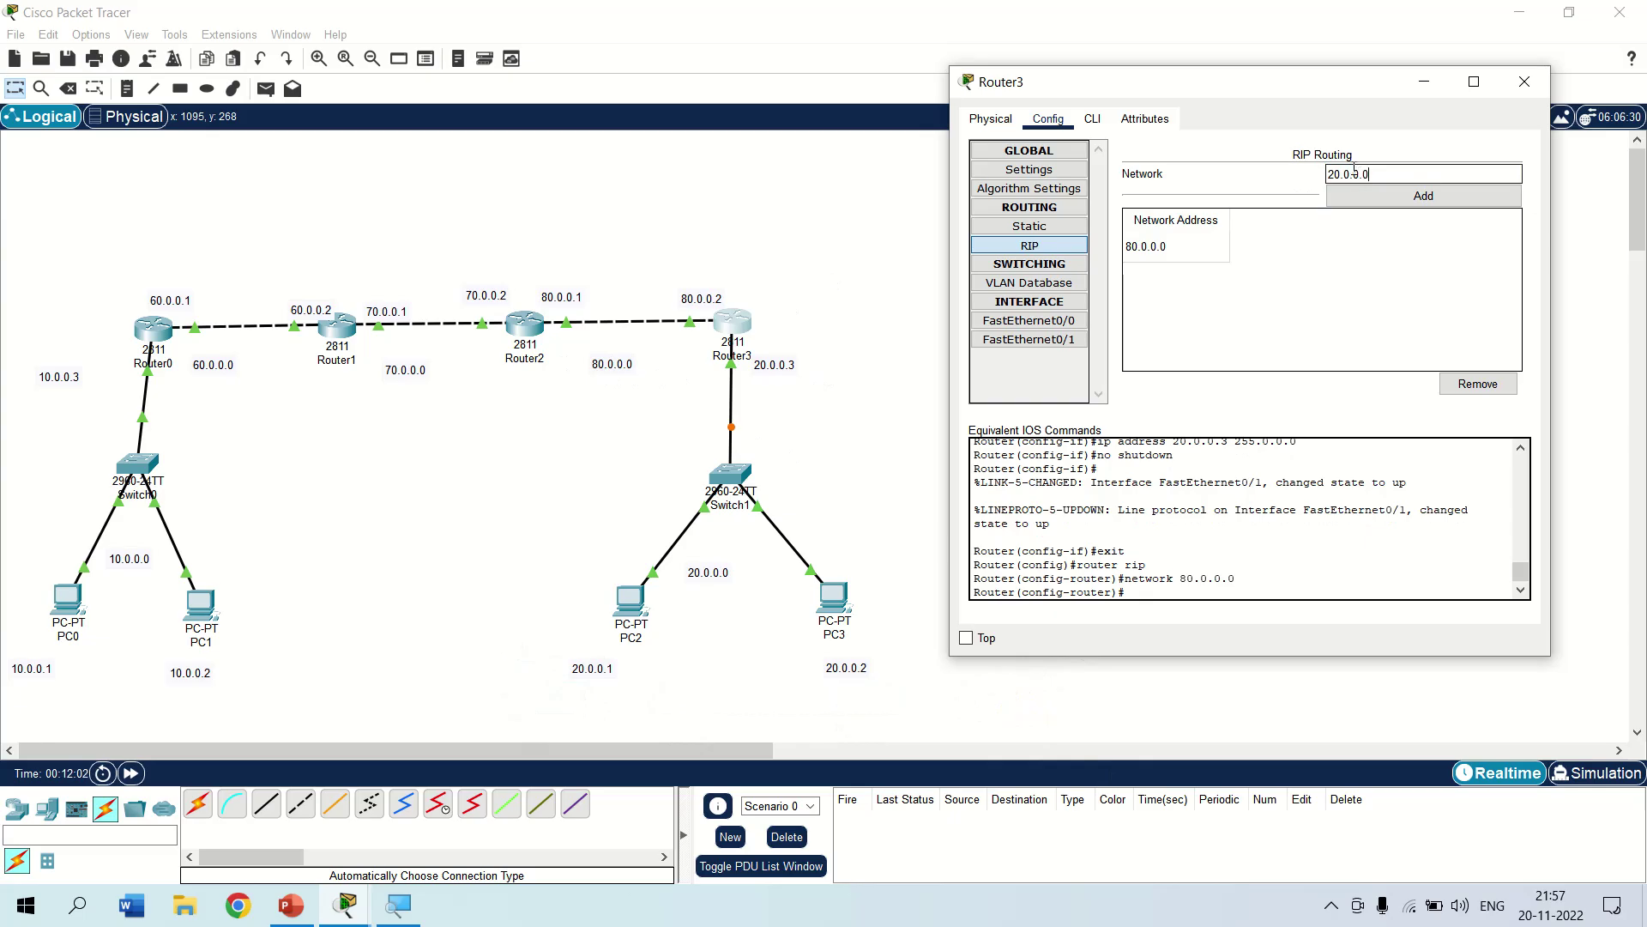
click(1360, 197)
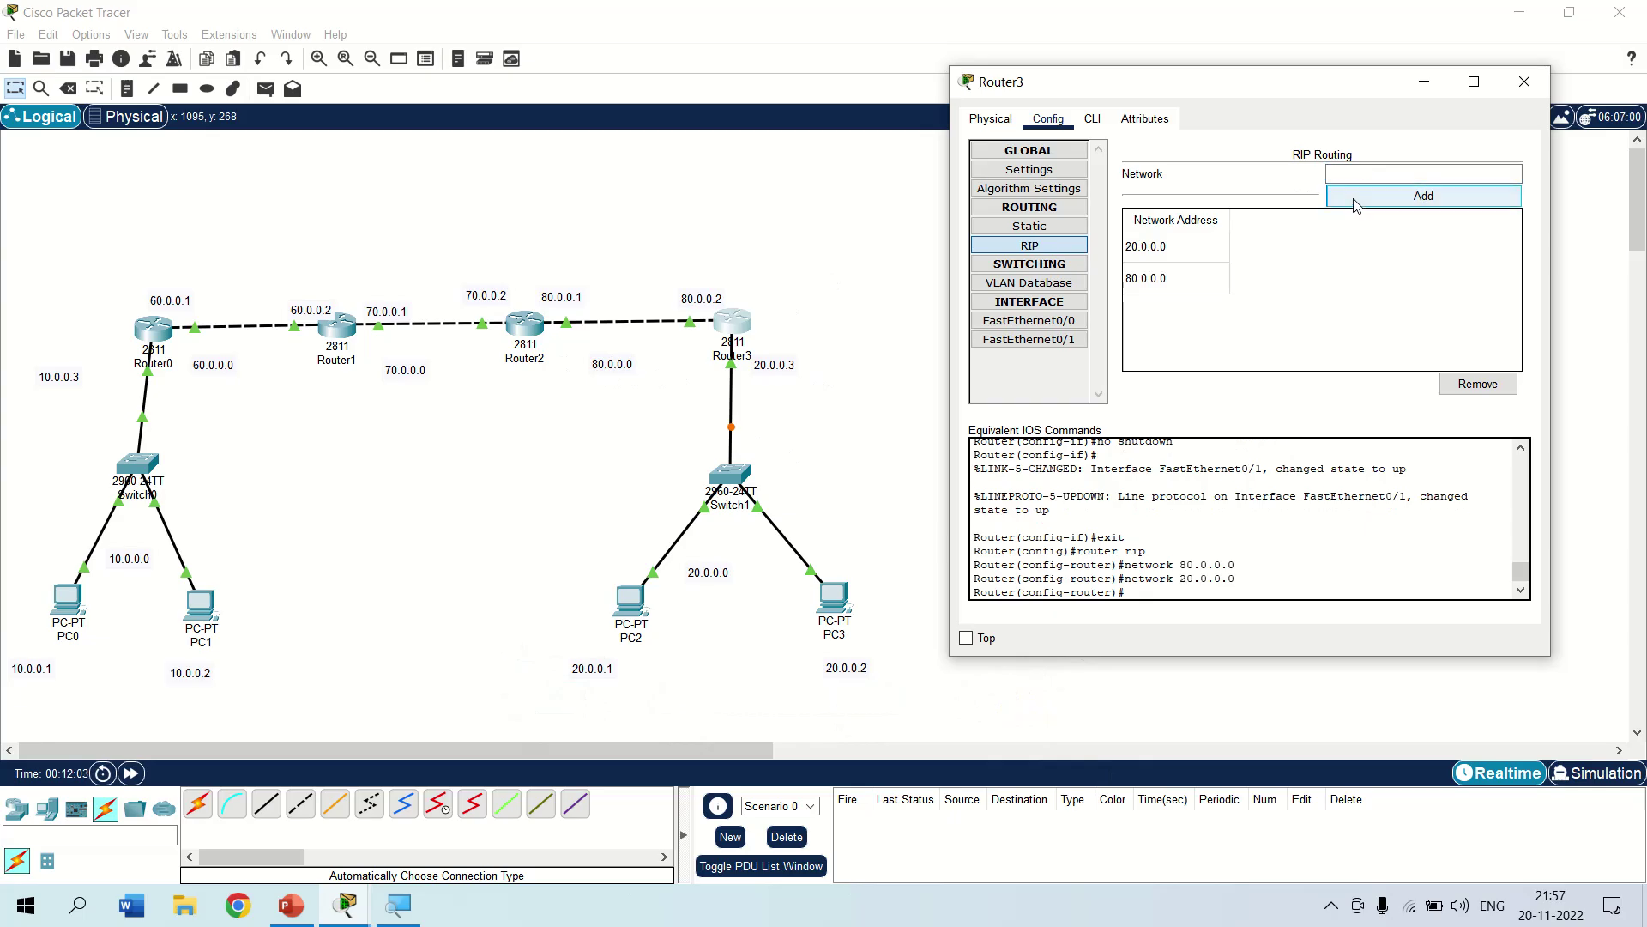
click(1526, 84)
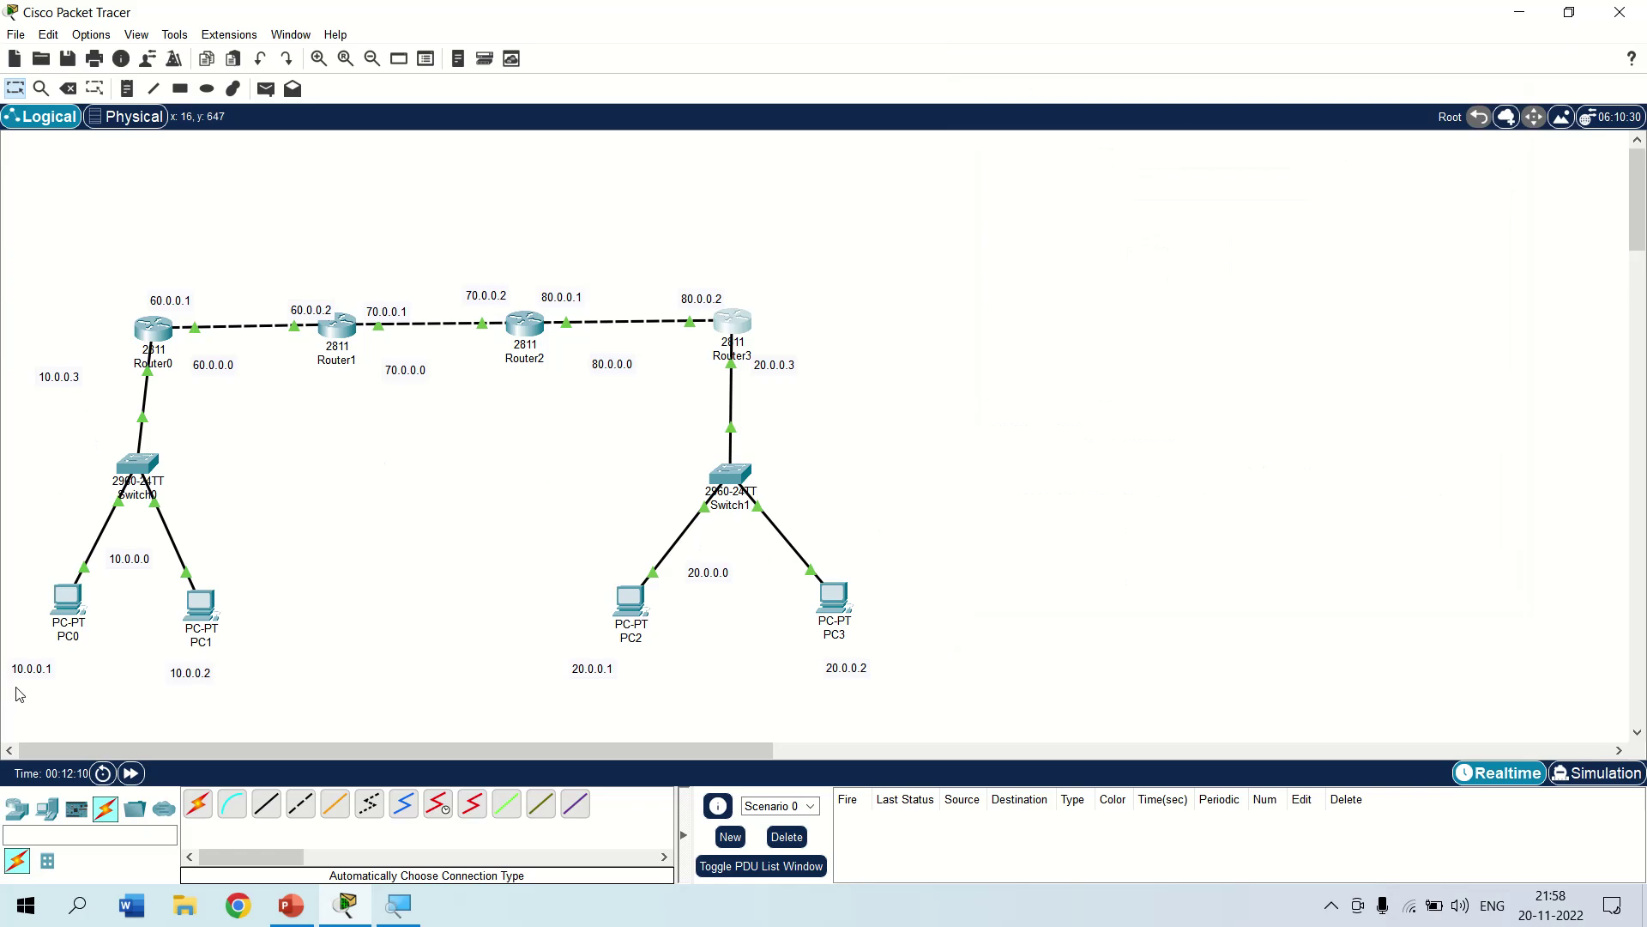
Test connectivity by sending a simple PDU from PC0 to Router0 and another from PC0 to Router1.
click(265, 88)
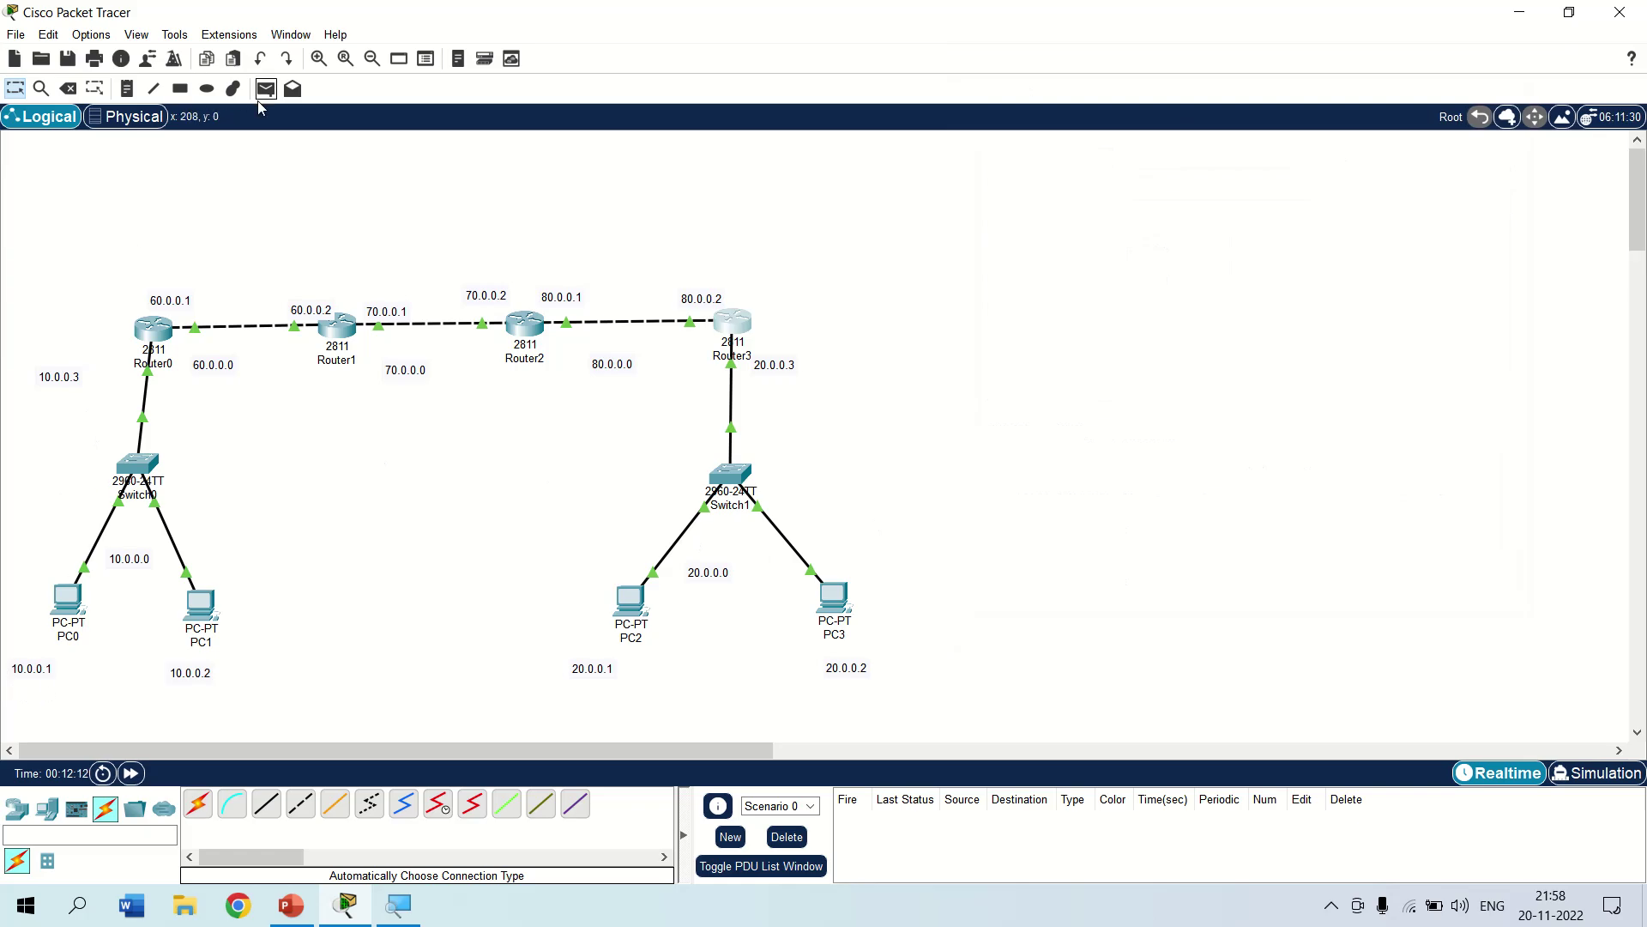
click(66, 592)
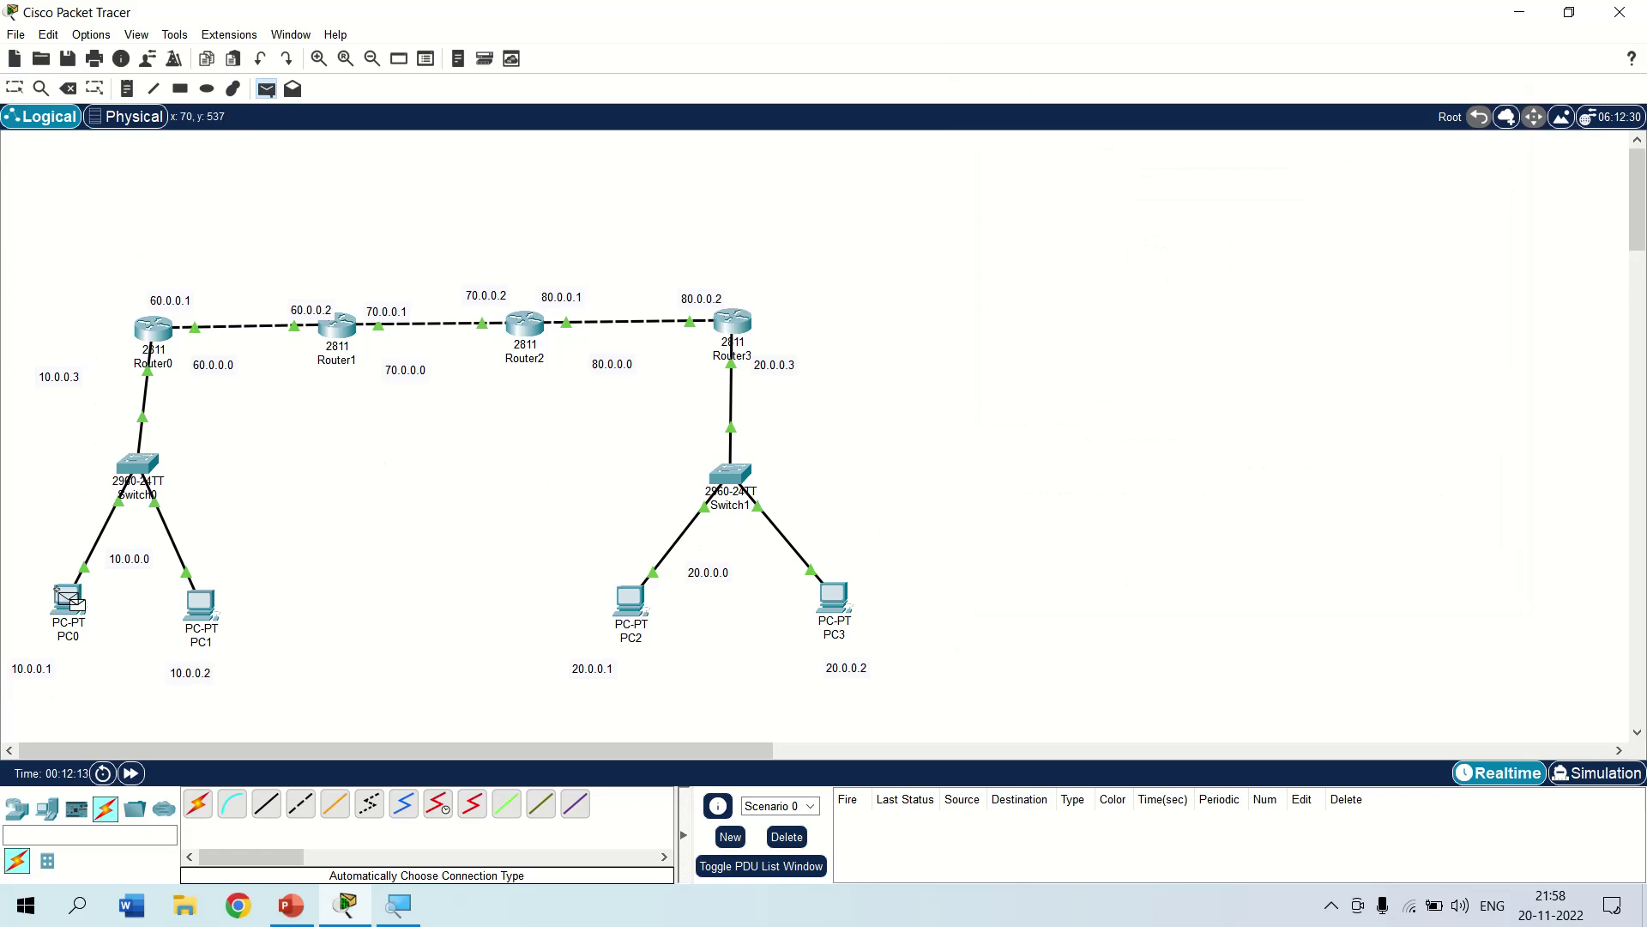
click(142, 328)
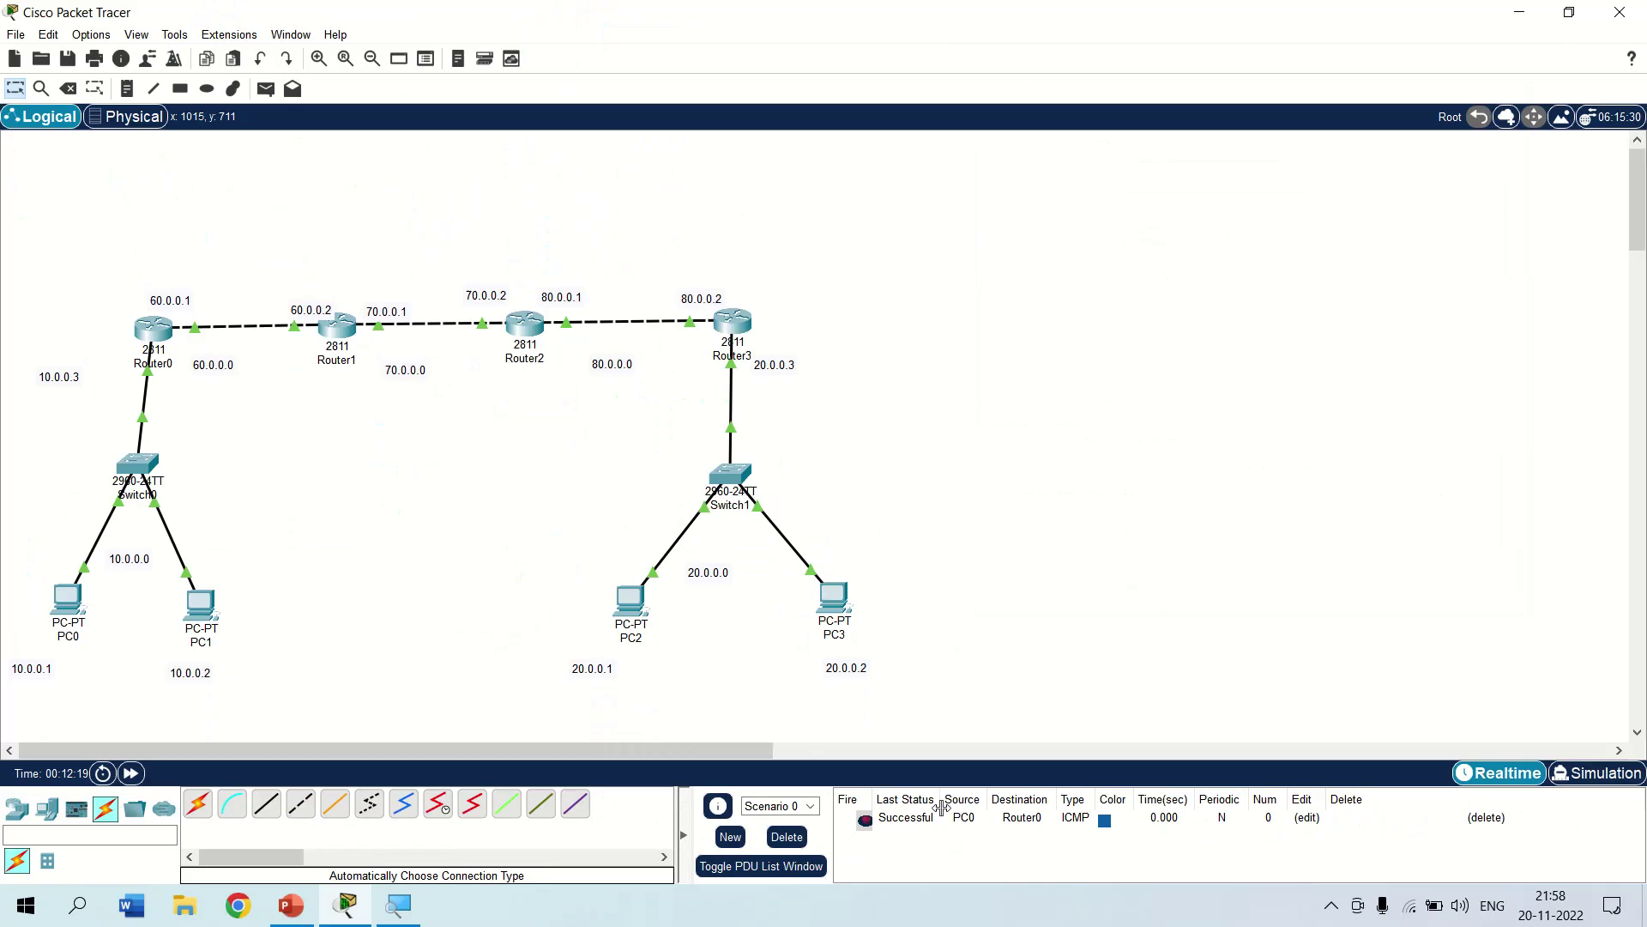
click(265, 89)
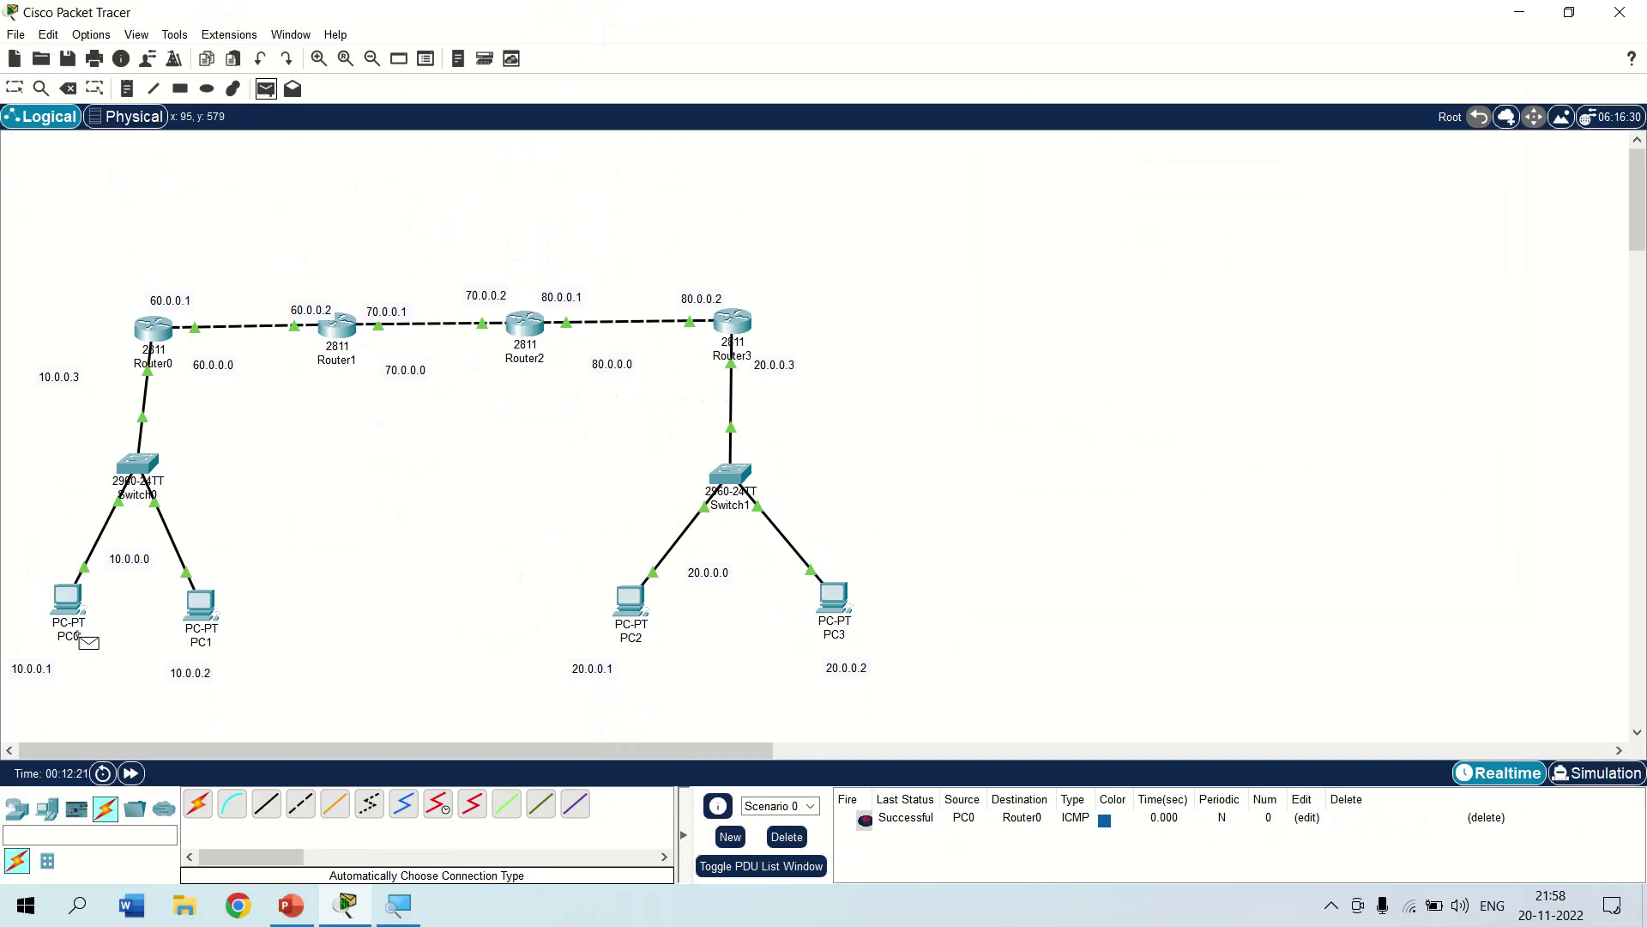
click(67, 598)
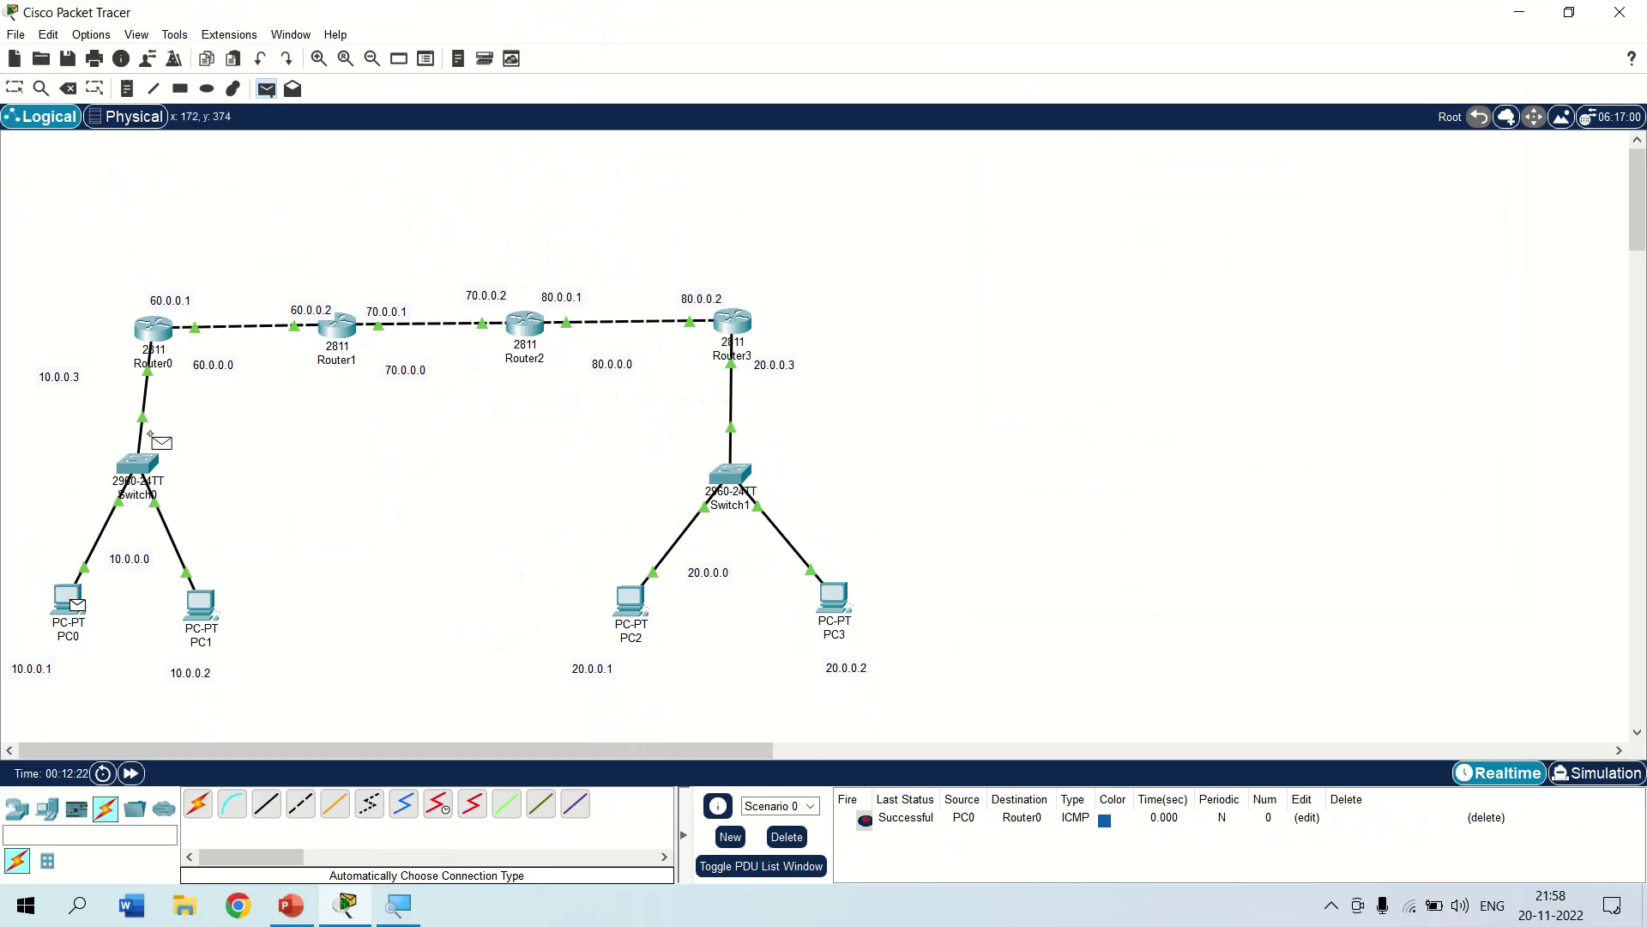
click(334, 324)
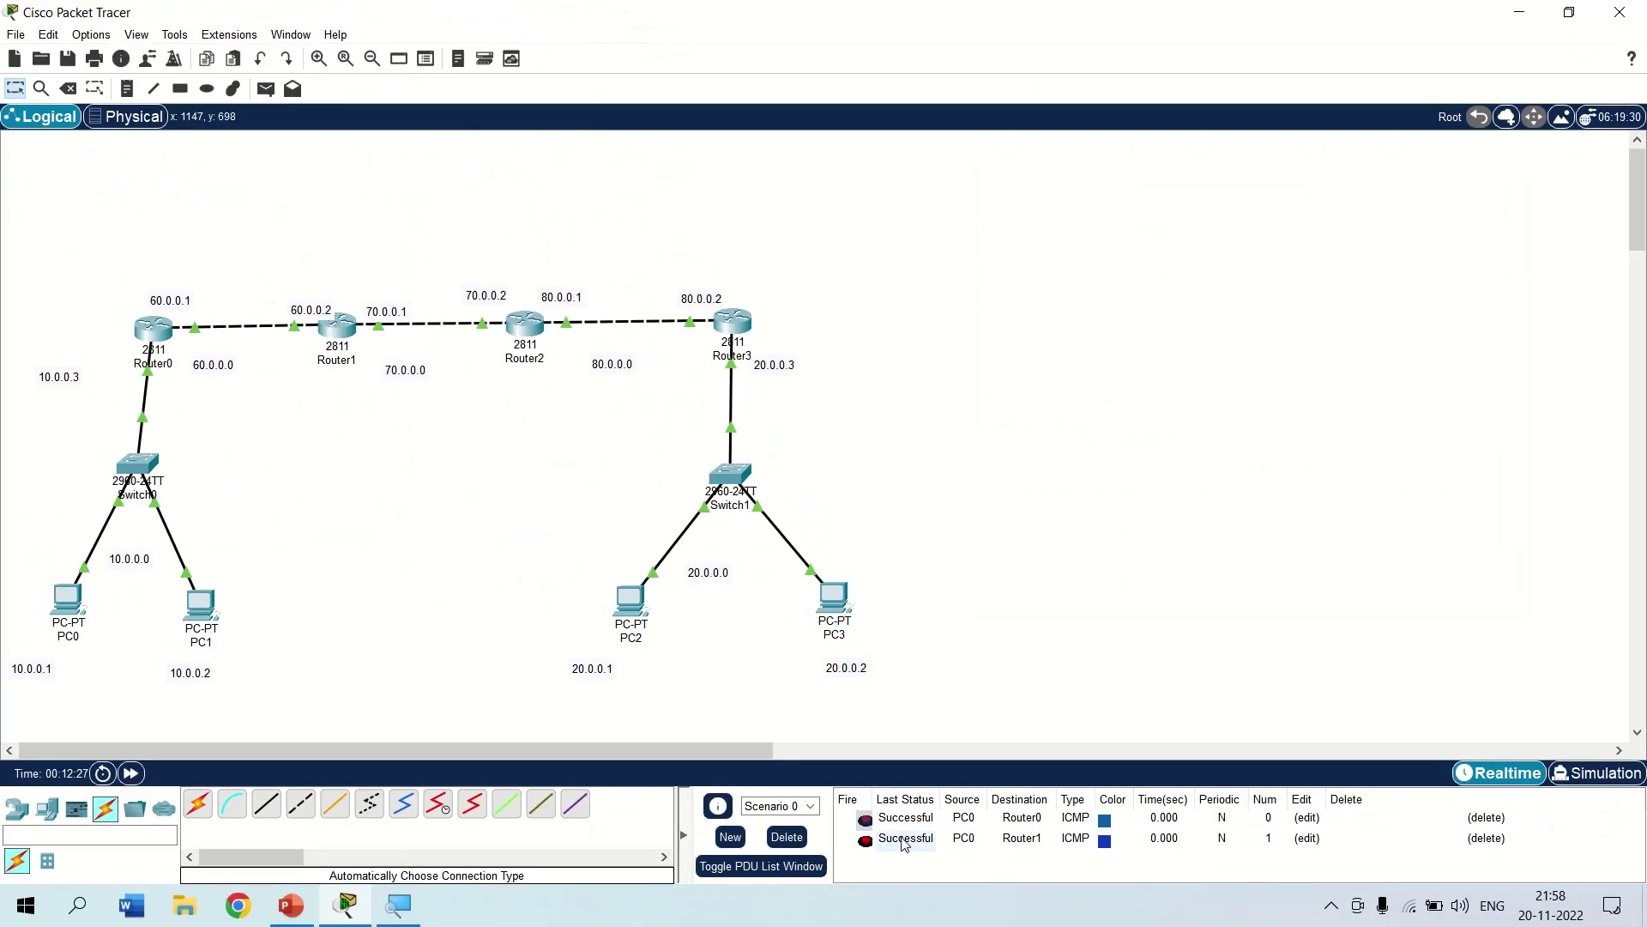
Send simple PDUs from PC0 to Router2 and from PC0 to Router3 to test the routes.
click(266, 88)
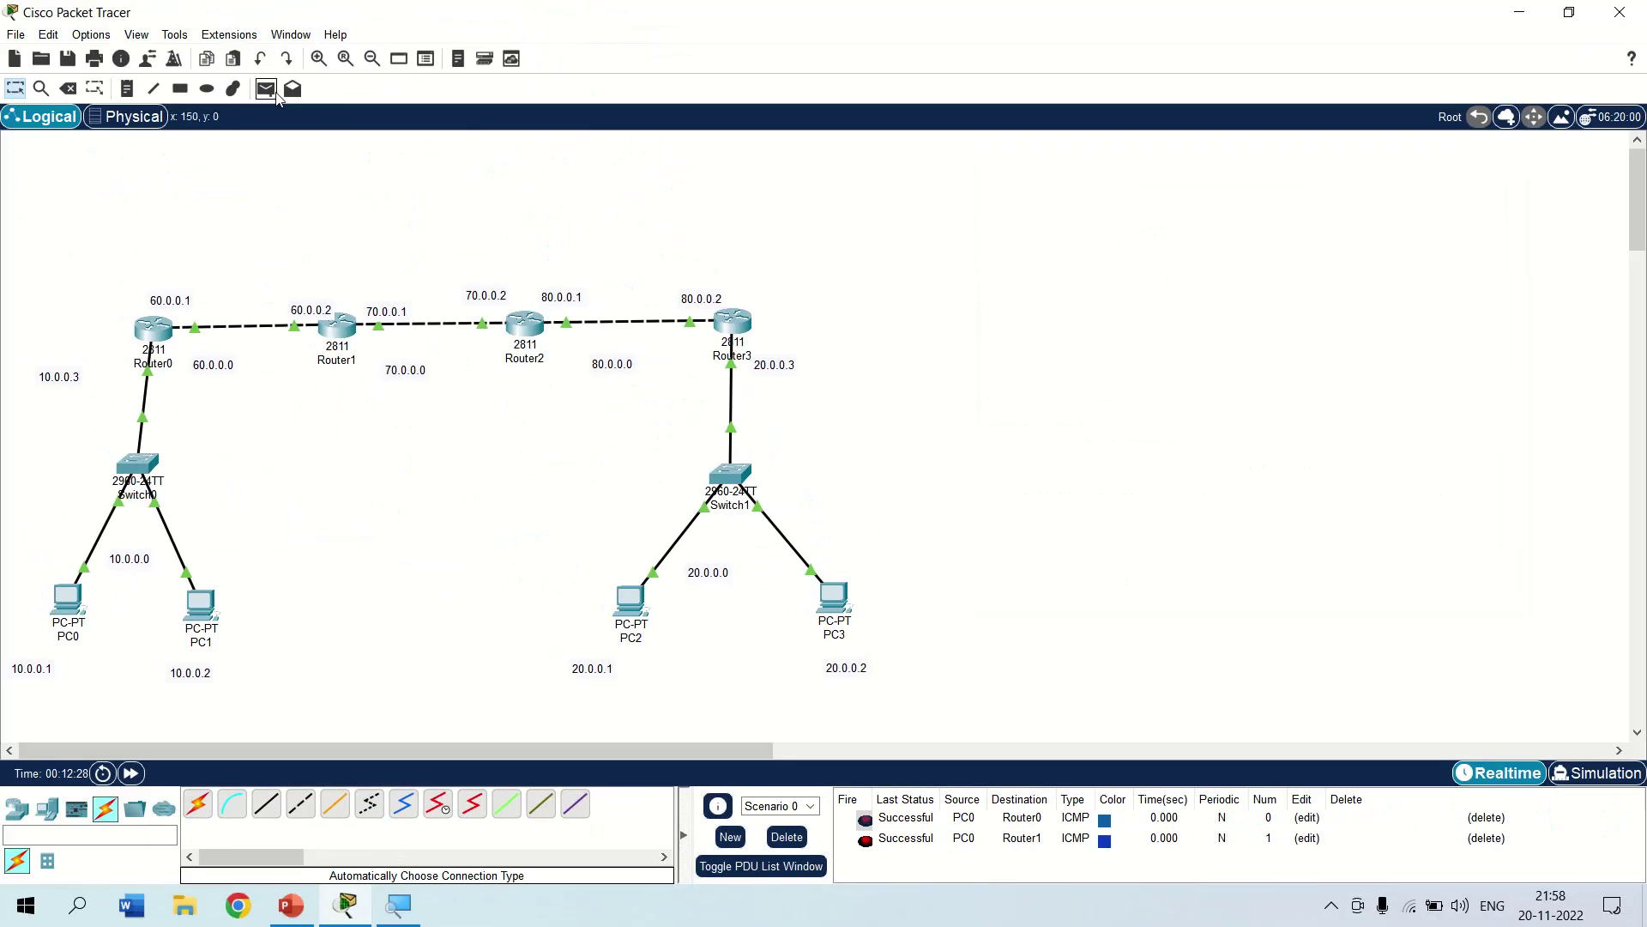
click(67, 599)
click(538, 328)
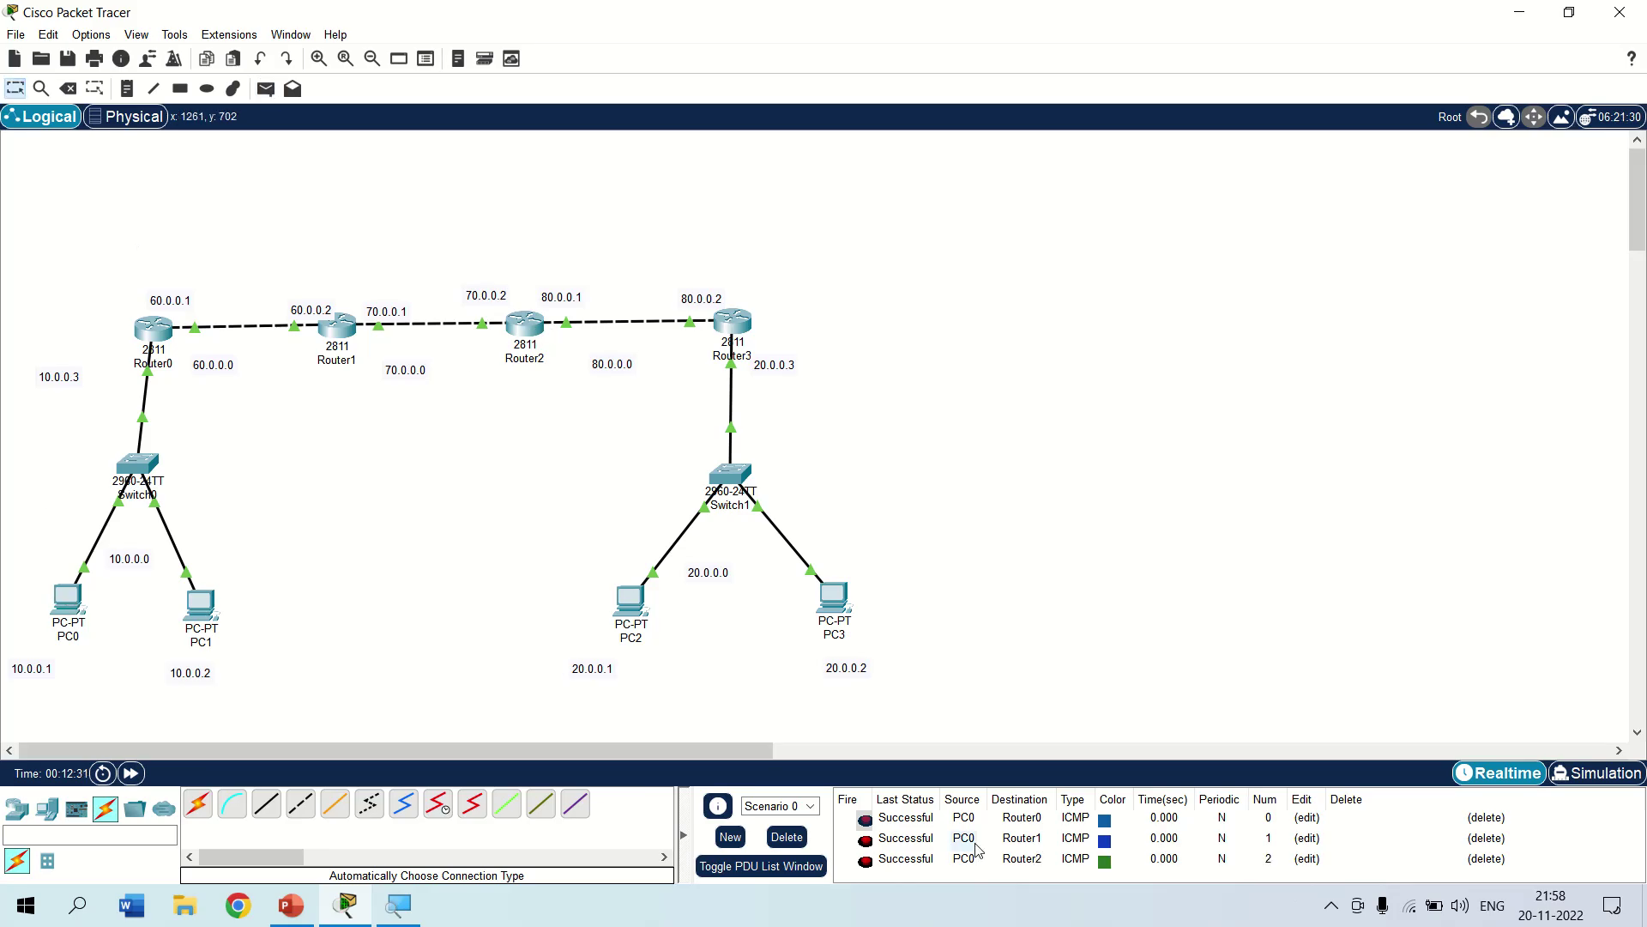
click(266, 88)
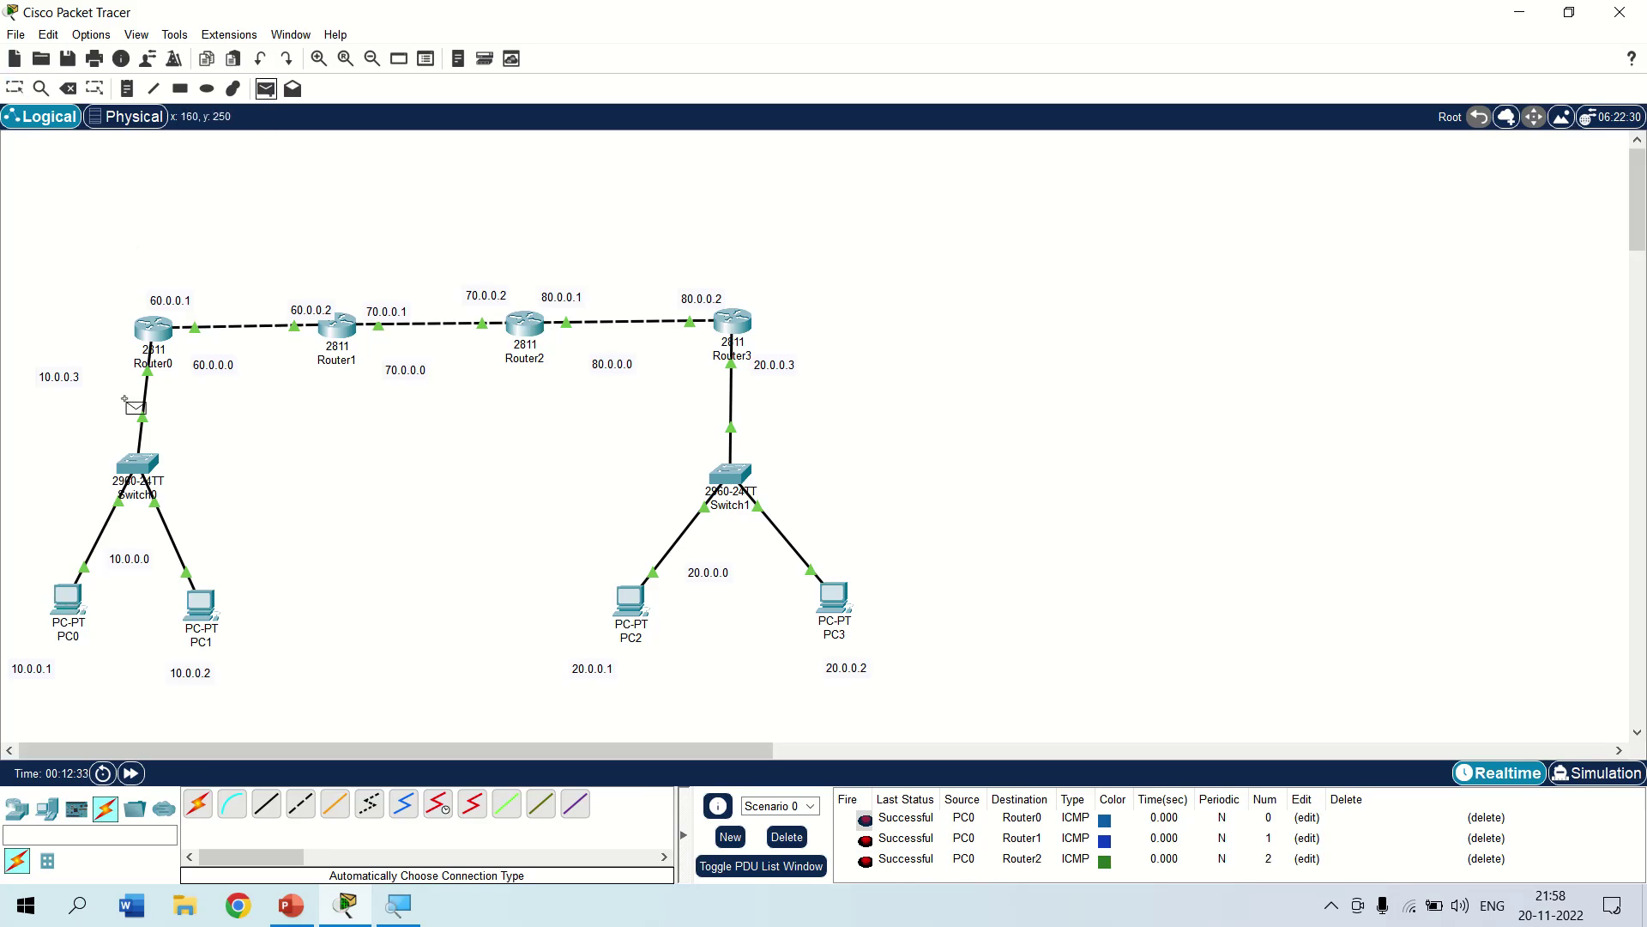
click(67, 600)
click(736, 317)
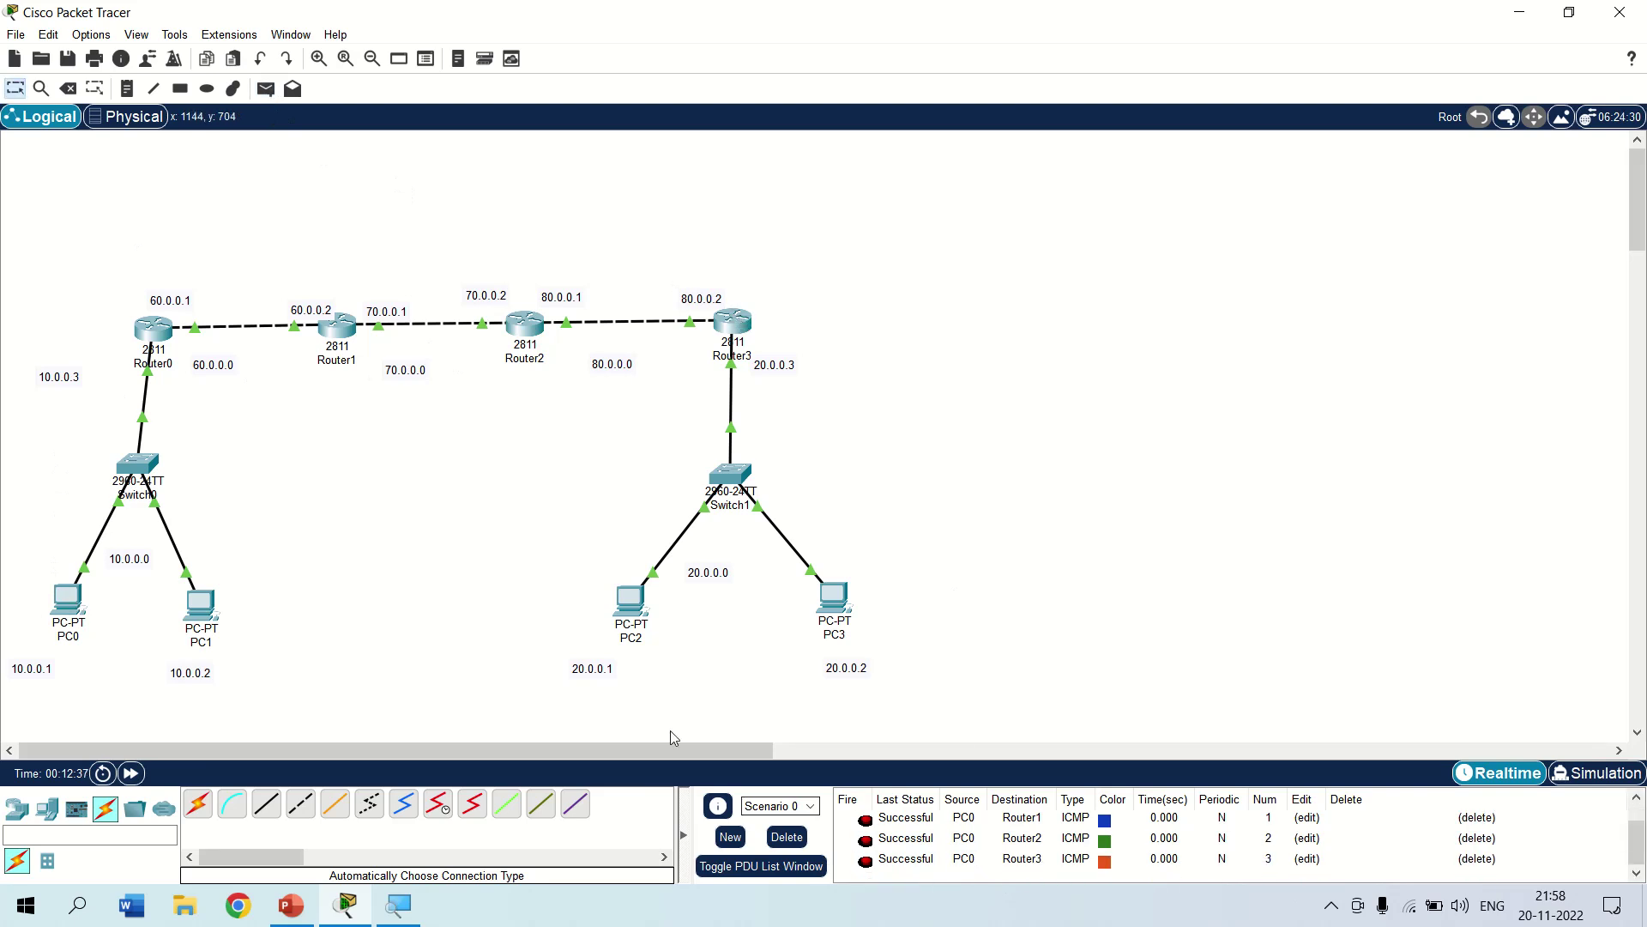
Send a simple PDU from PC0 to PC2, check its status in the PDU list, and send it once more.
click(266, 88)
click(67, 601)
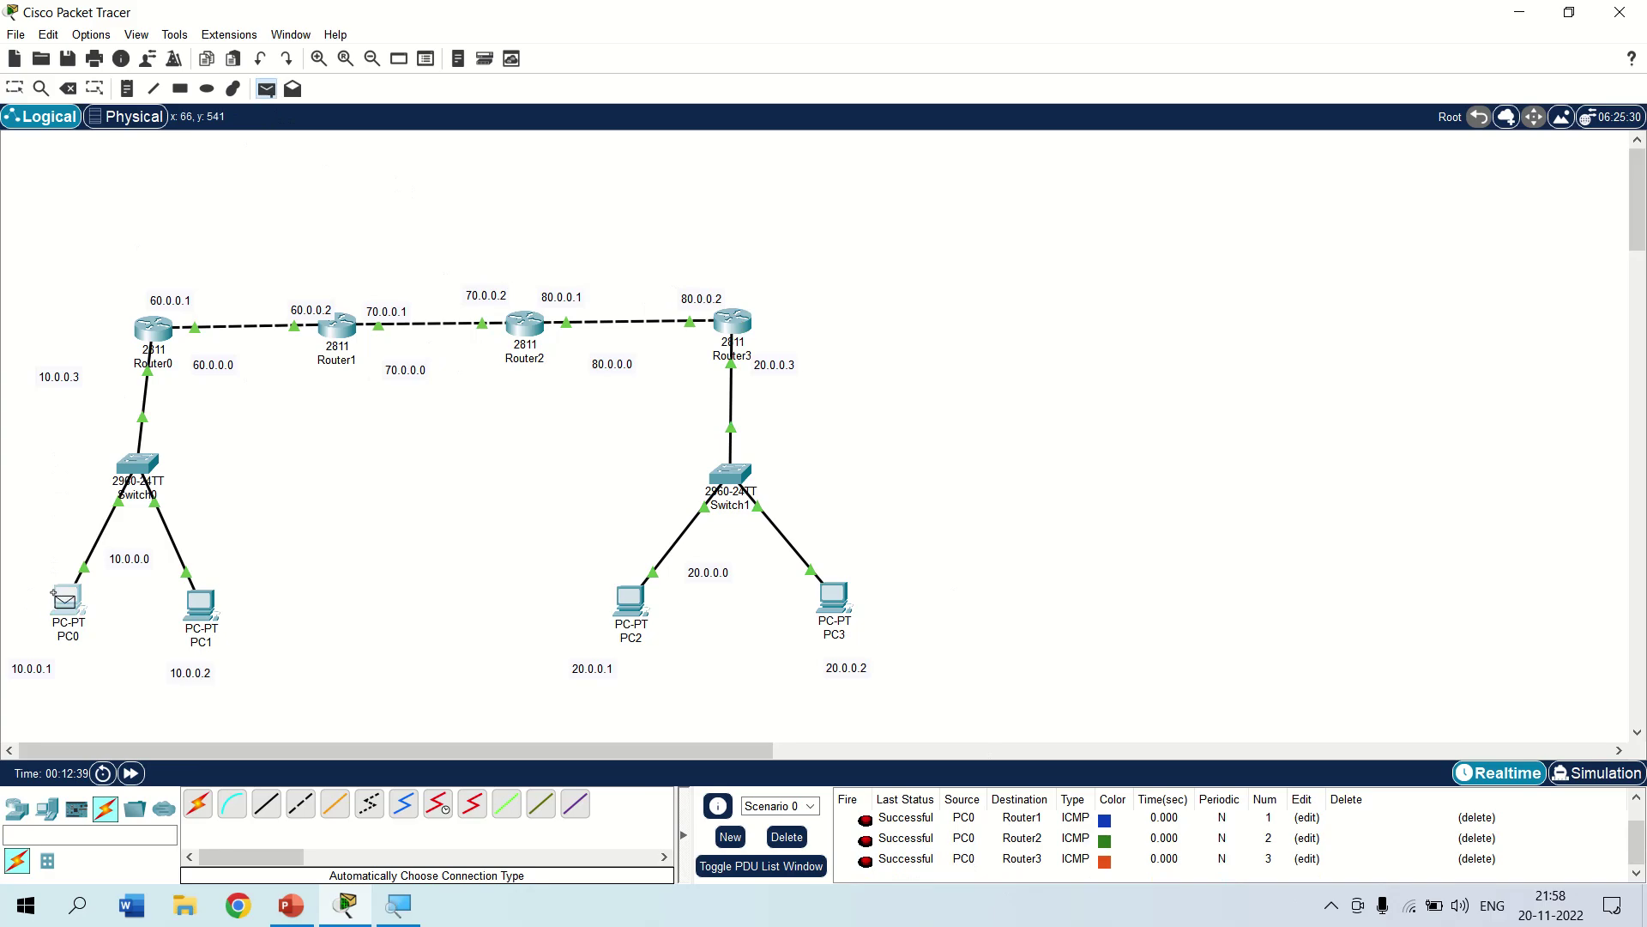
click(630, 598)
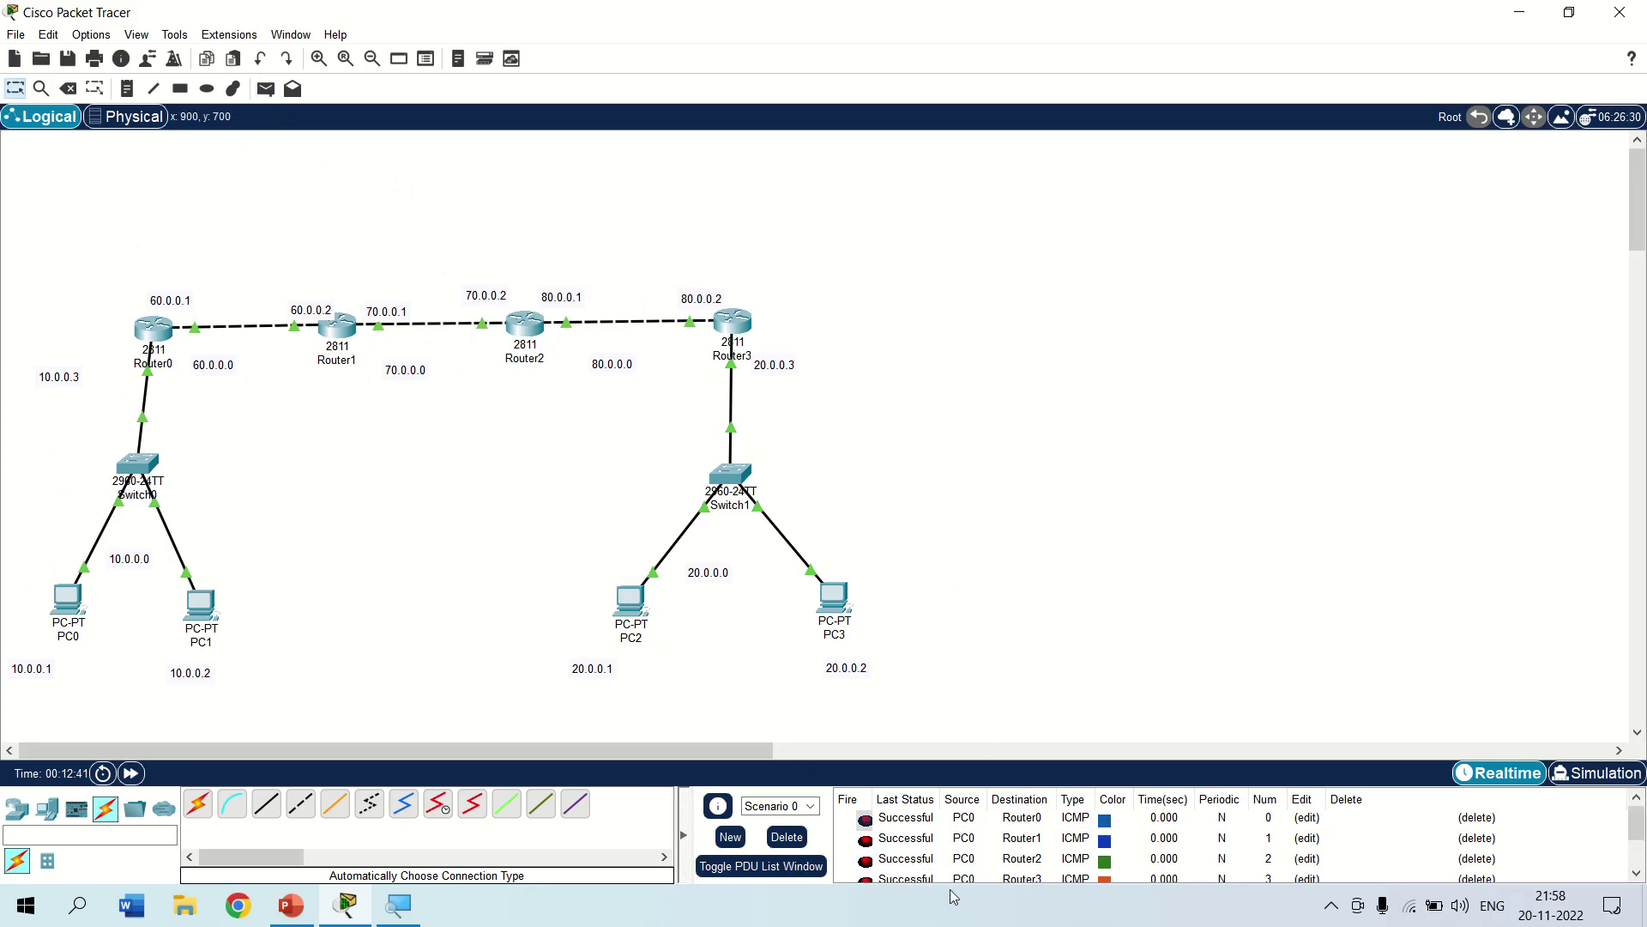
scroll(957, 853, down, 1)
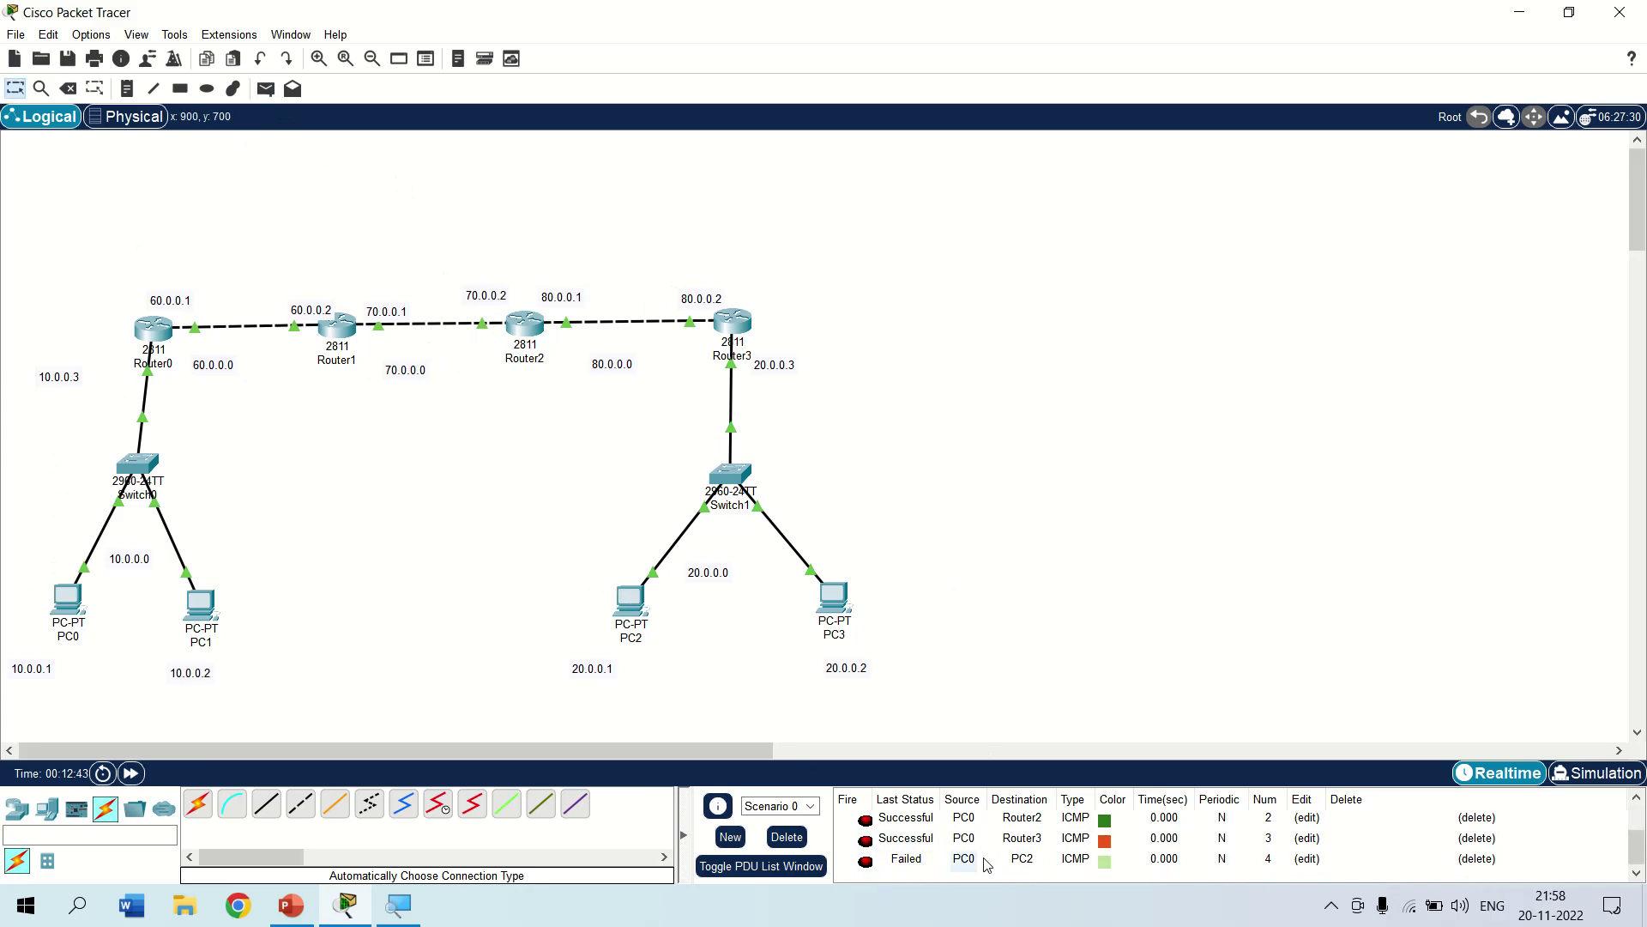
click(266, 88)
click(70, 601)
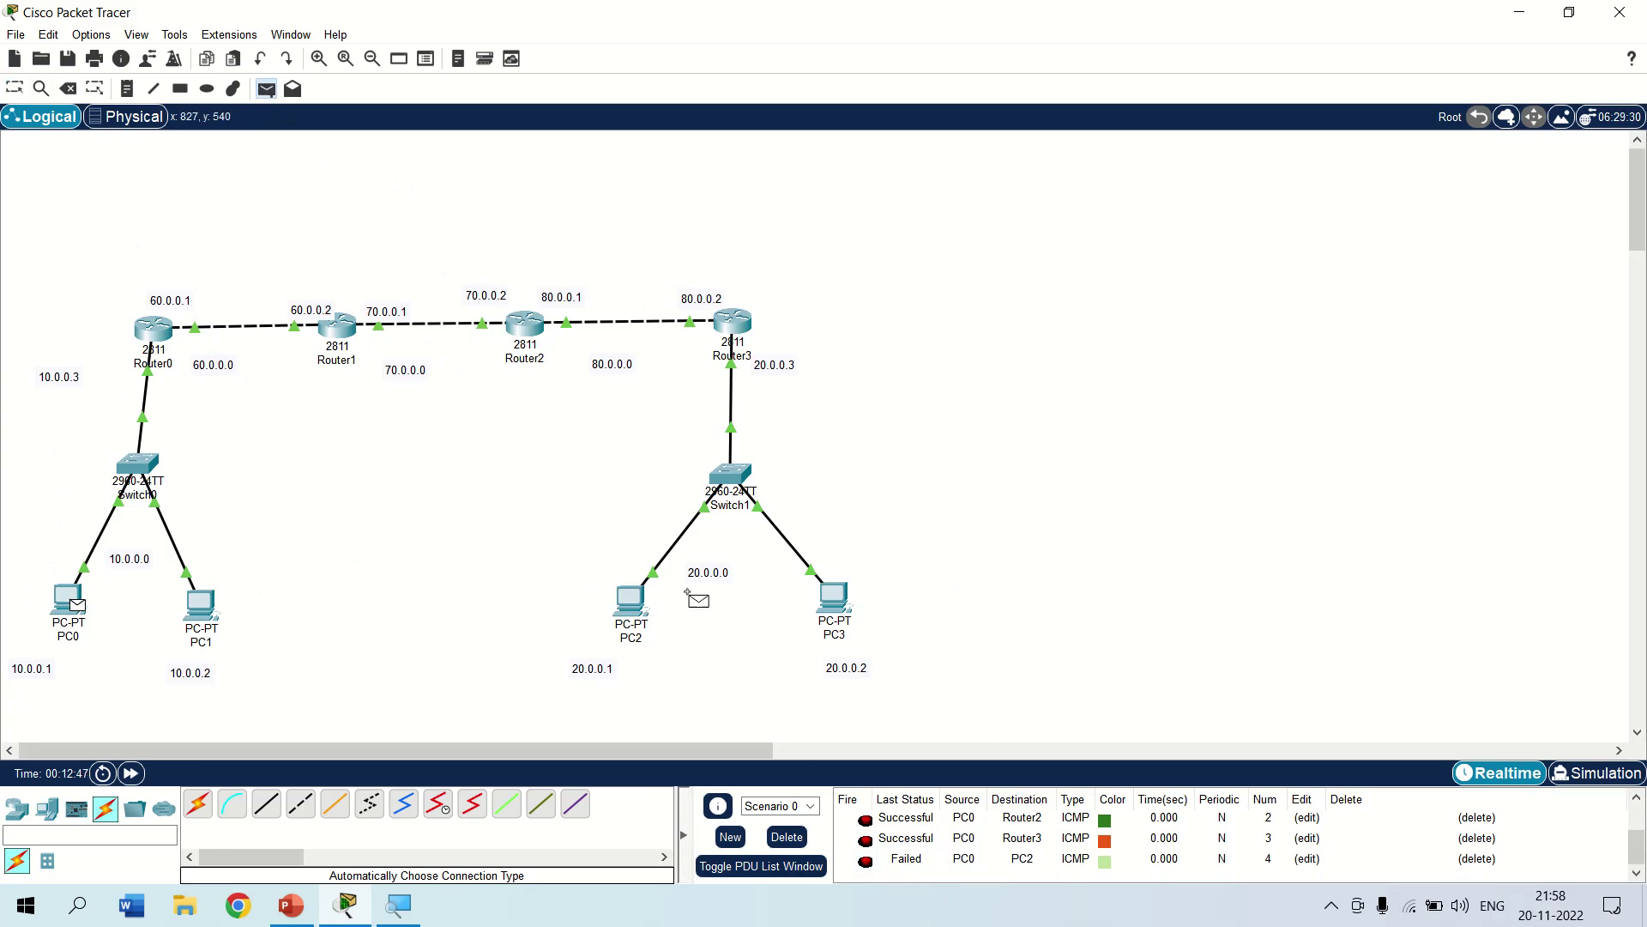
click(629, 598)
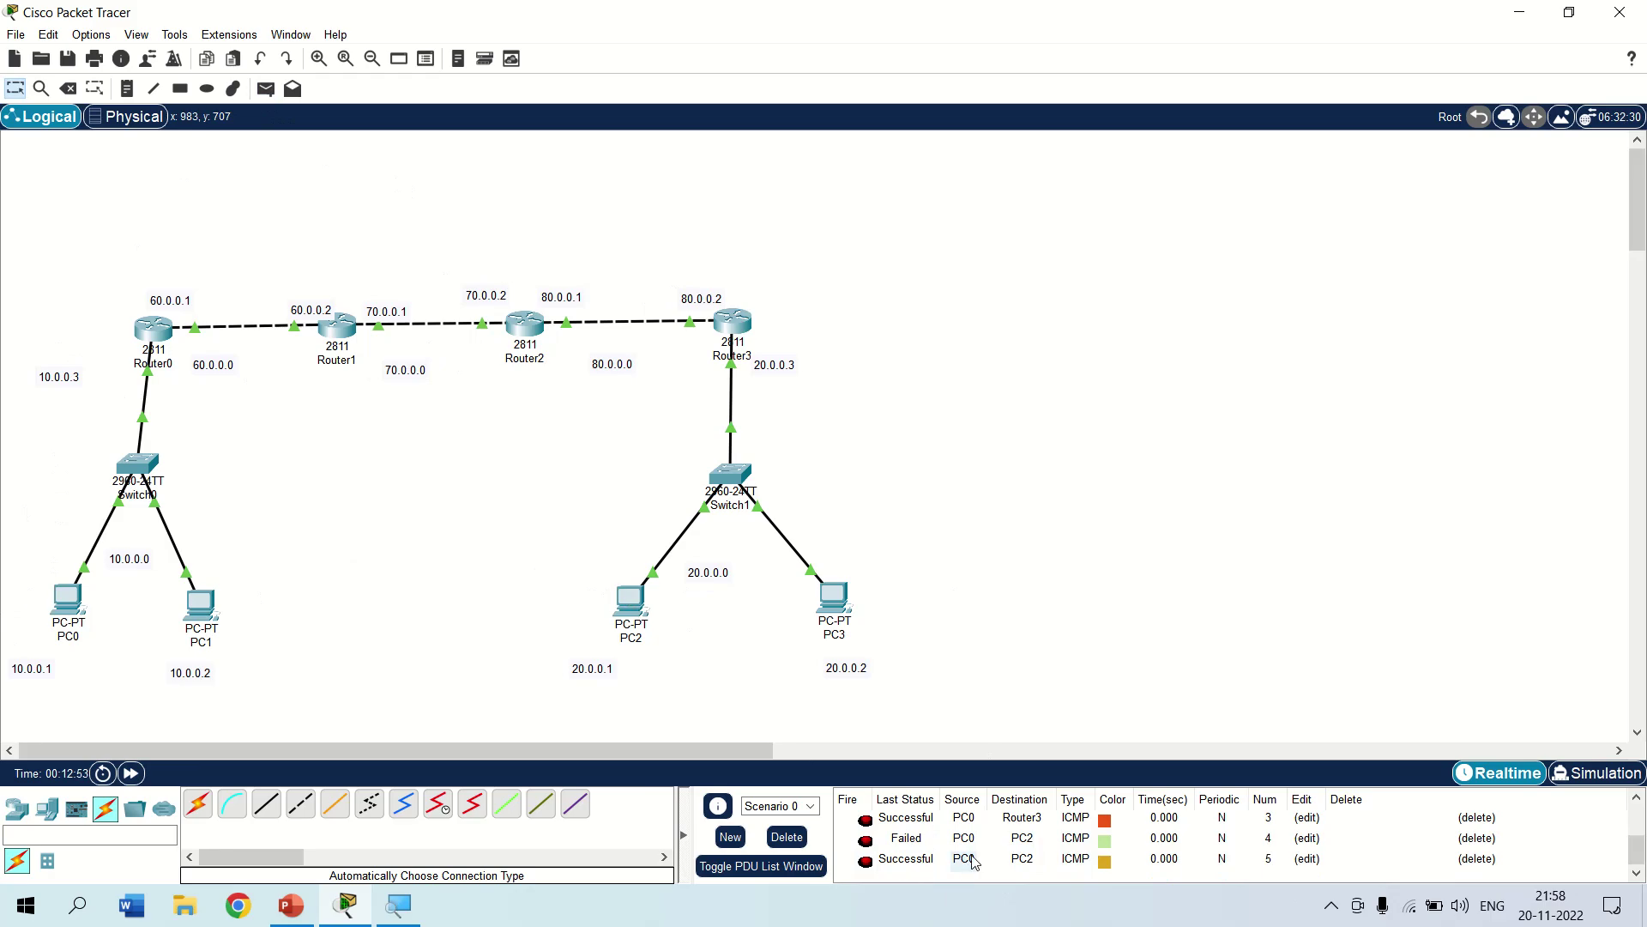
Delete the current scenario's PDUs and send a new simple PDU from PC1 to PC2.
click(787, 837)
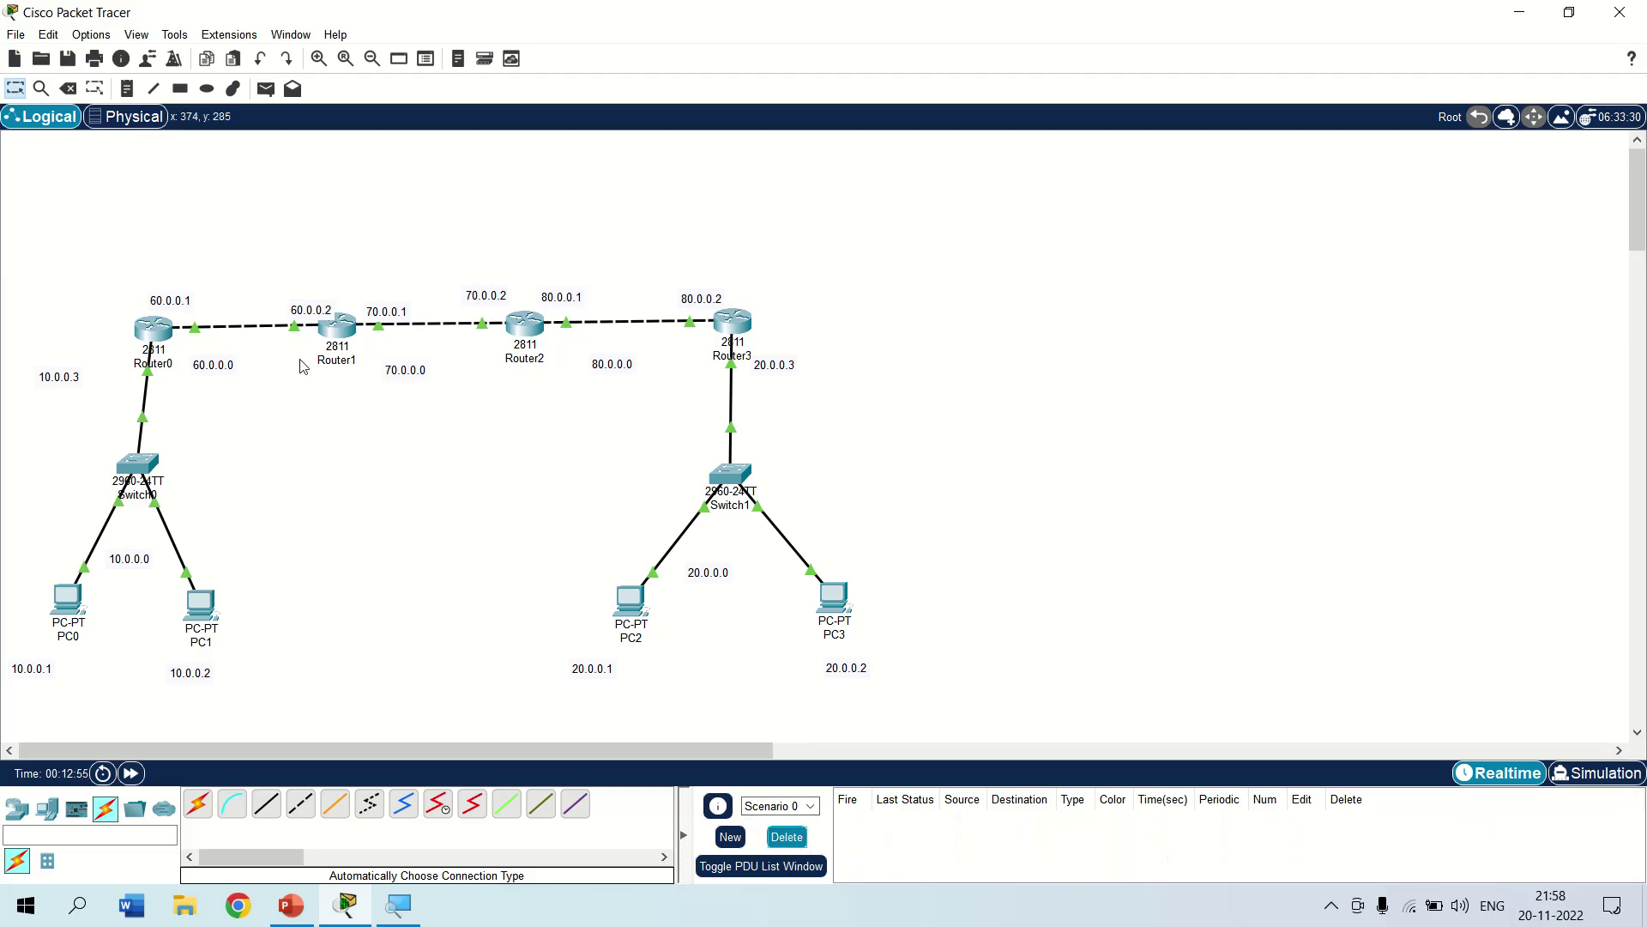
click(265, 88)
click(203, 605)
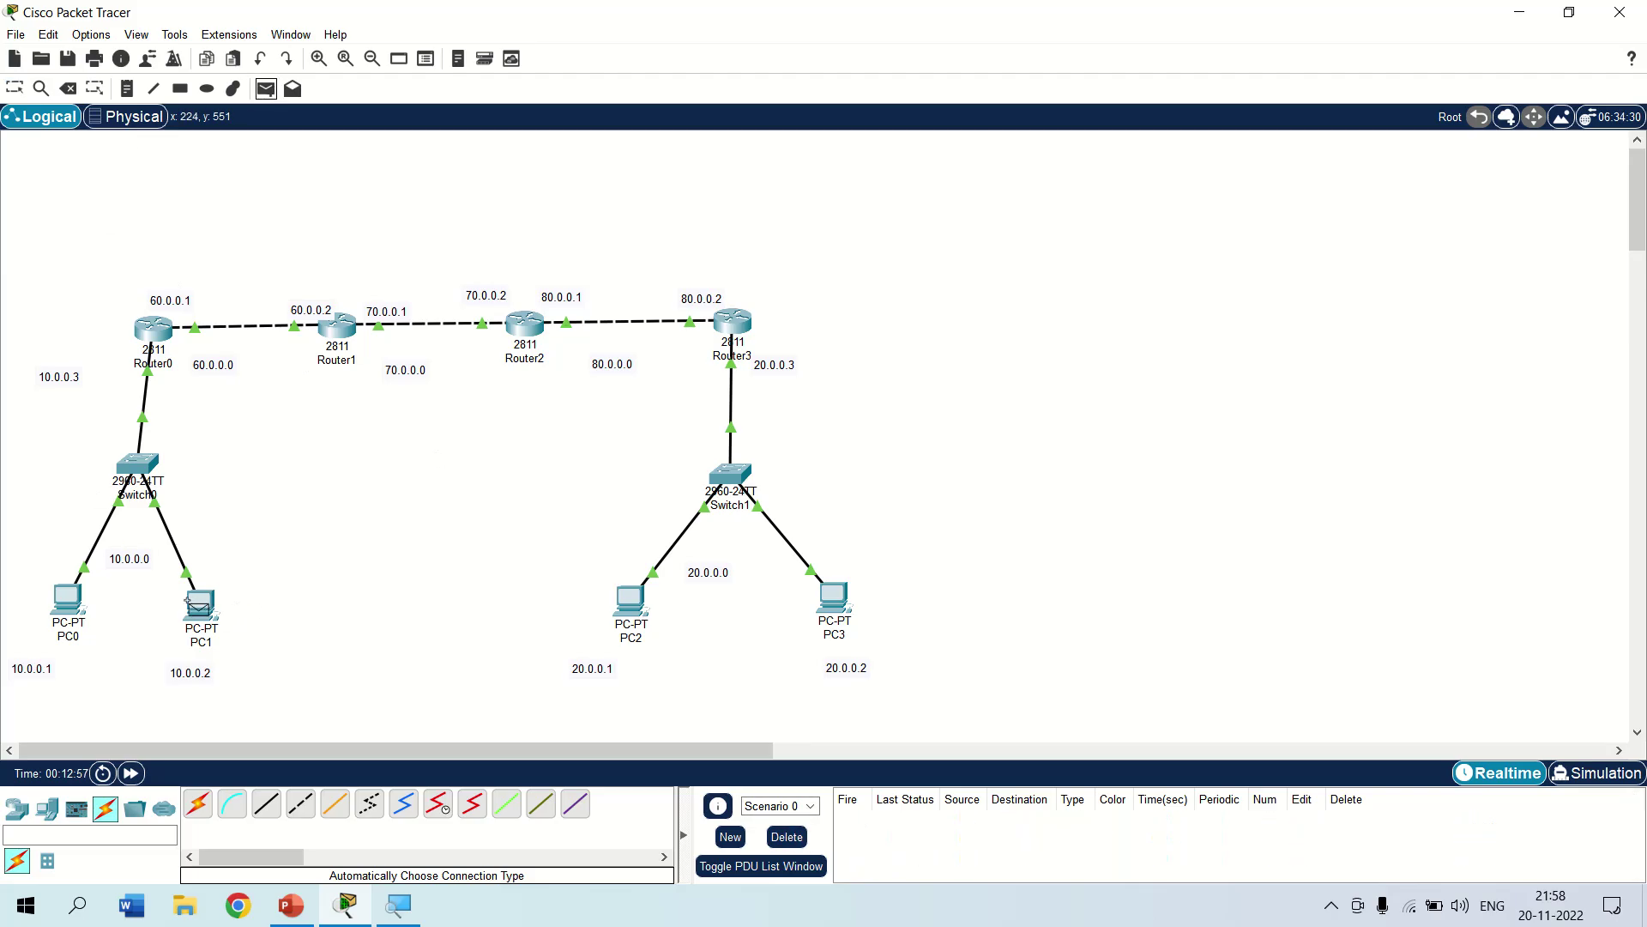
click(633, 597)
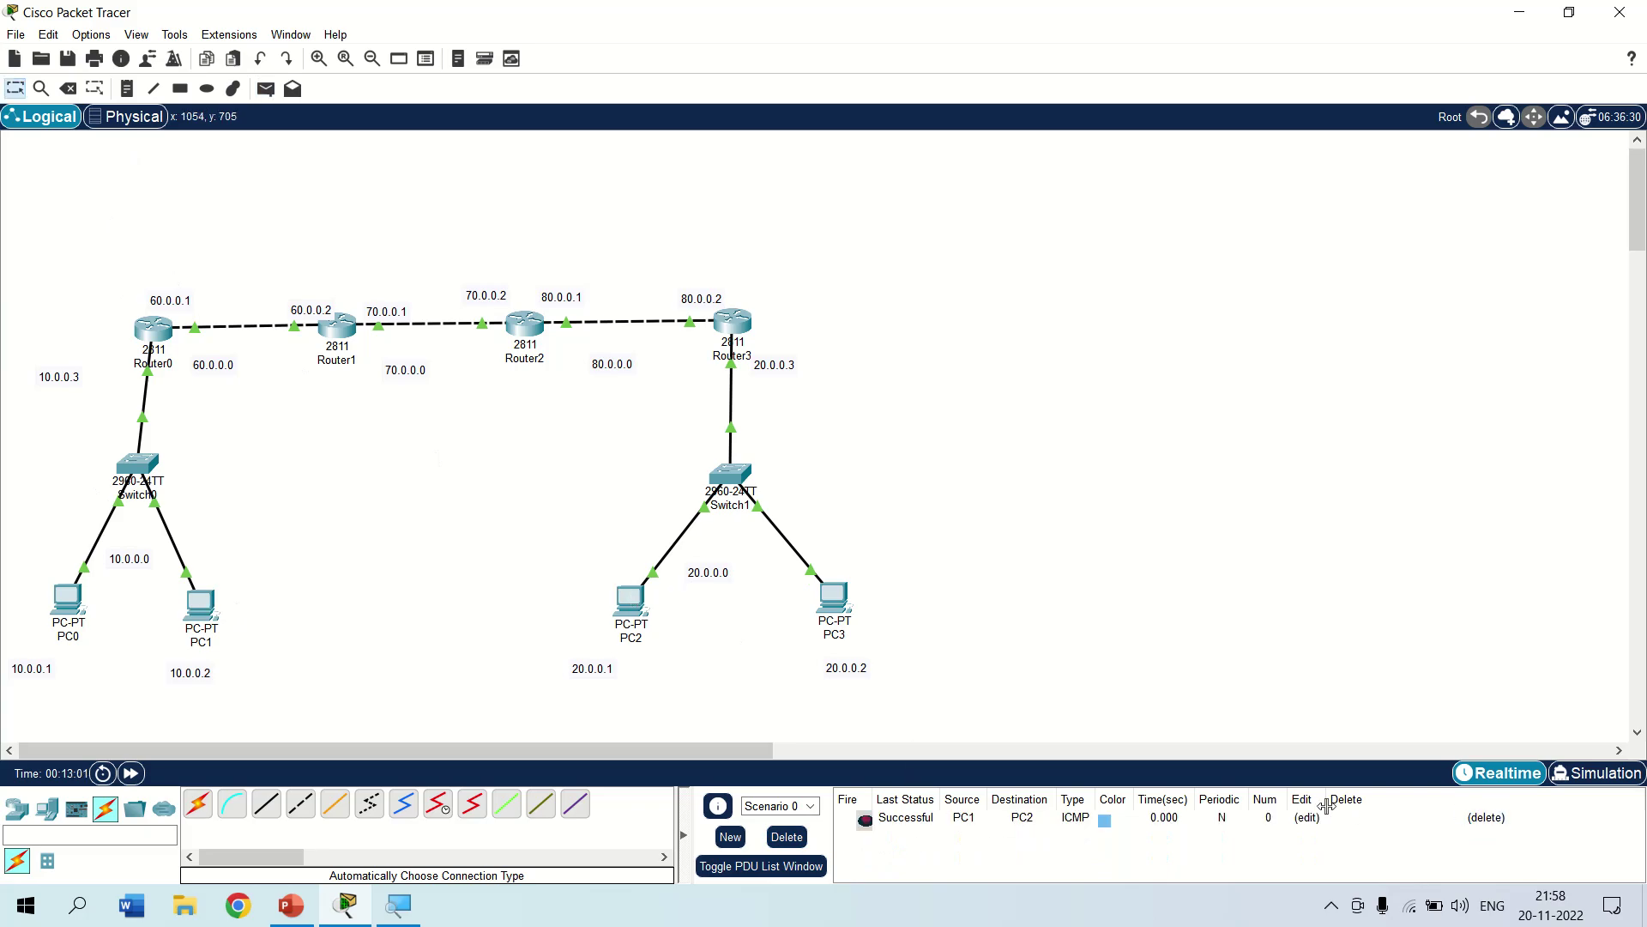
Play the PC1-to-PC2 packet in simulation mode at a faster speed, and return to realtime mode.
click(1595, 776)
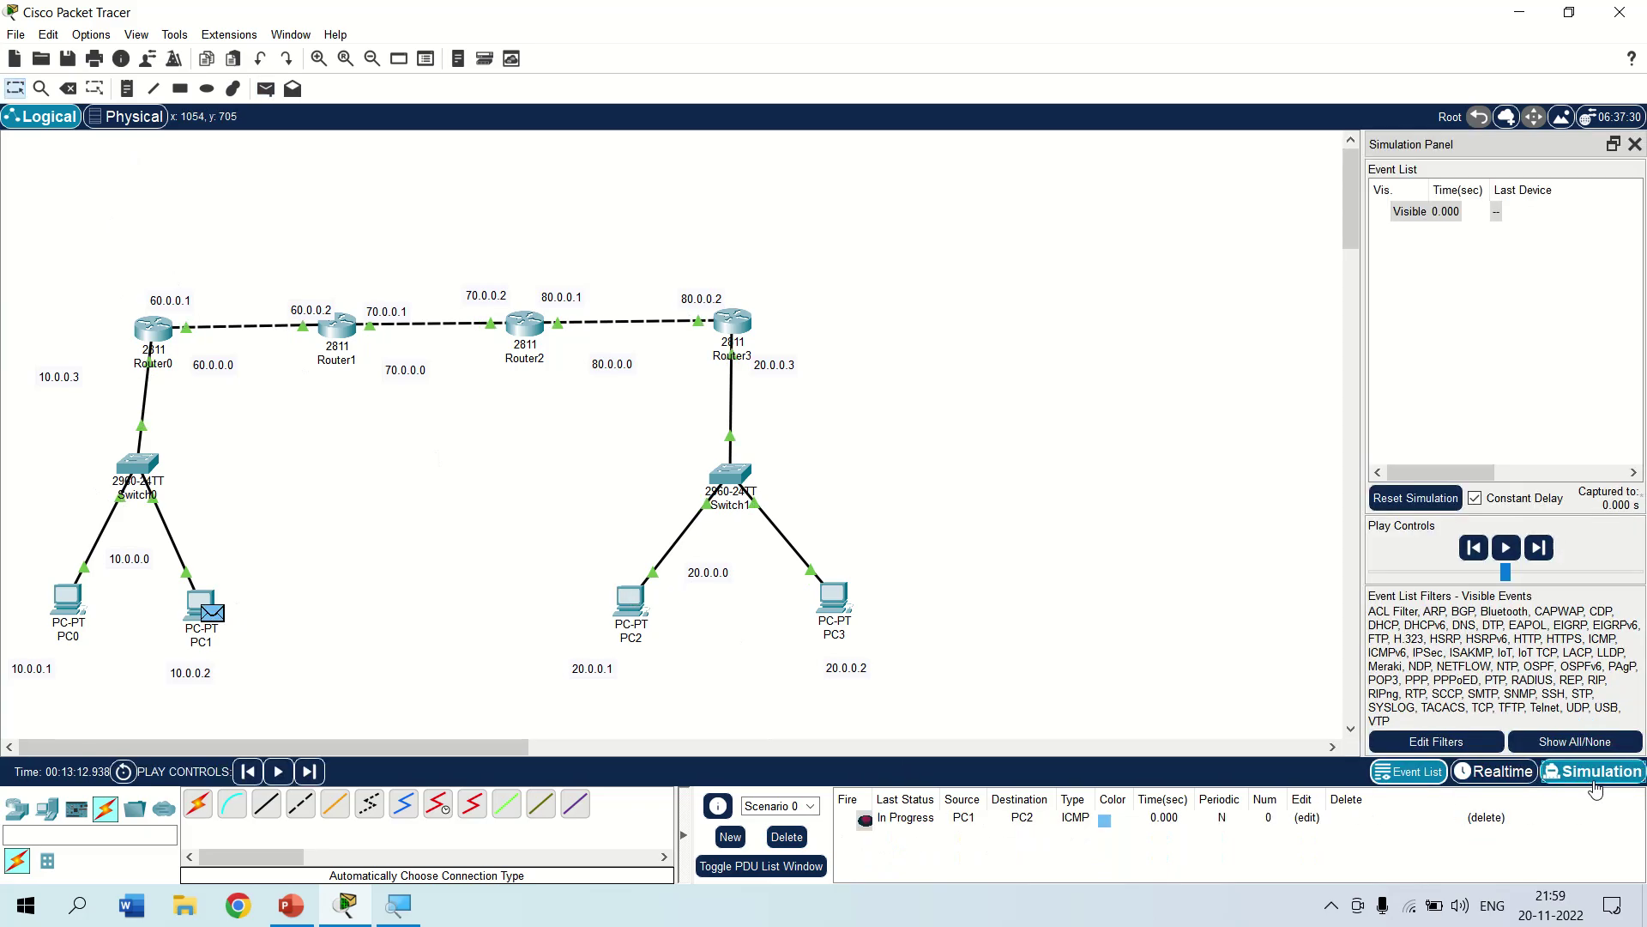
click(1506, 547)
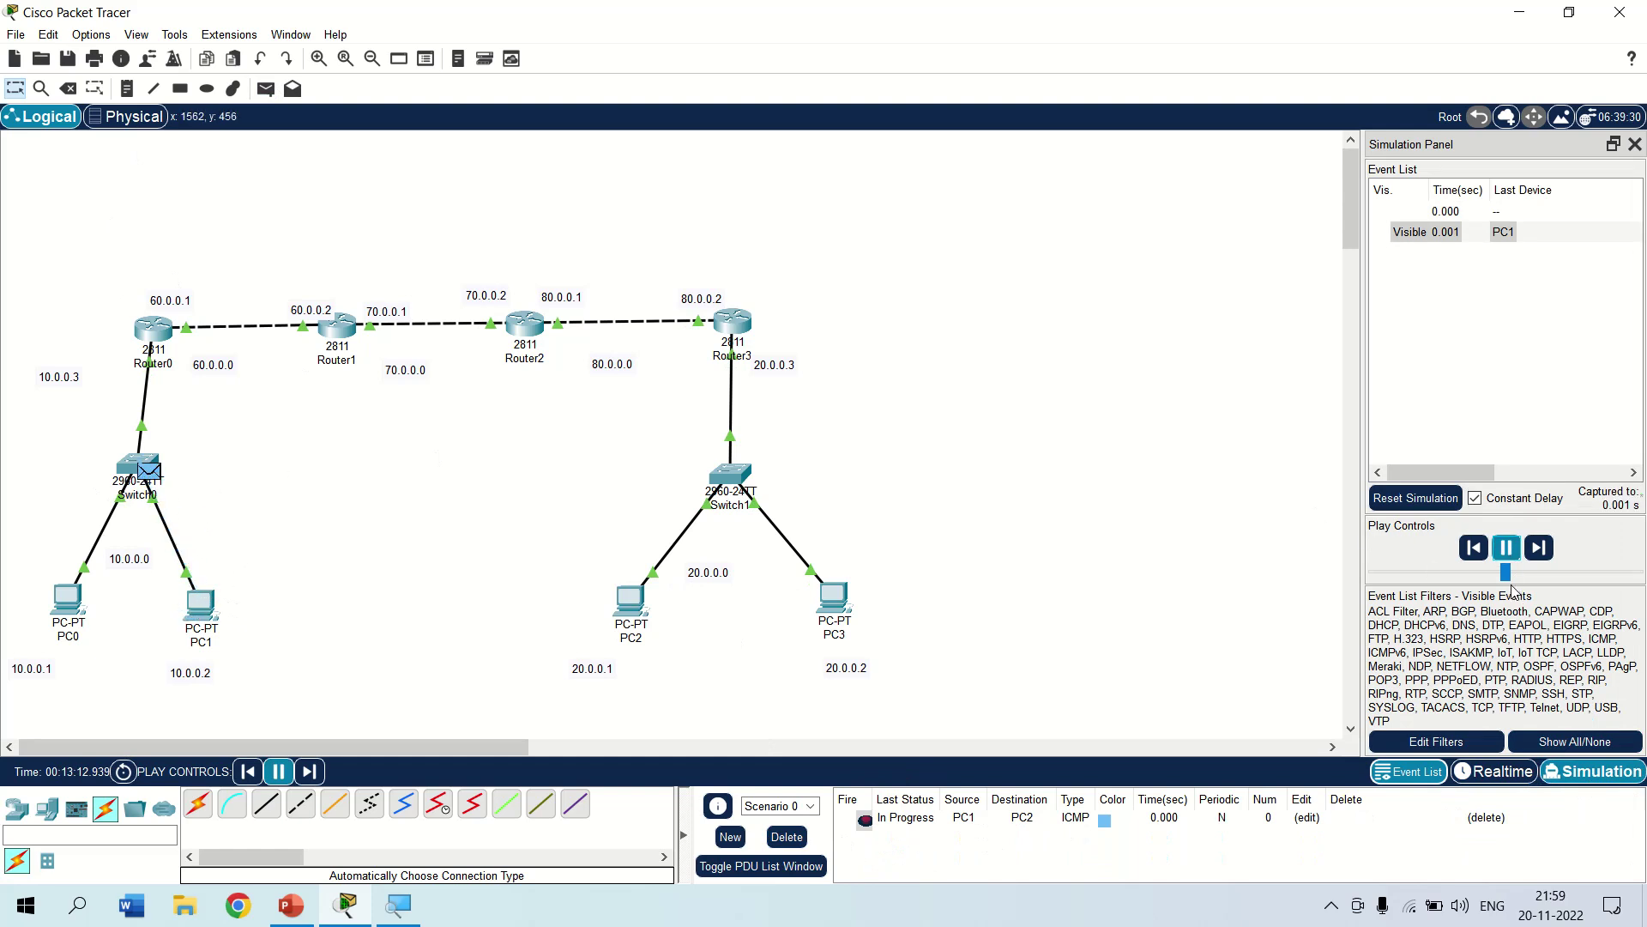
drag(1505, 572, 1620, 571)
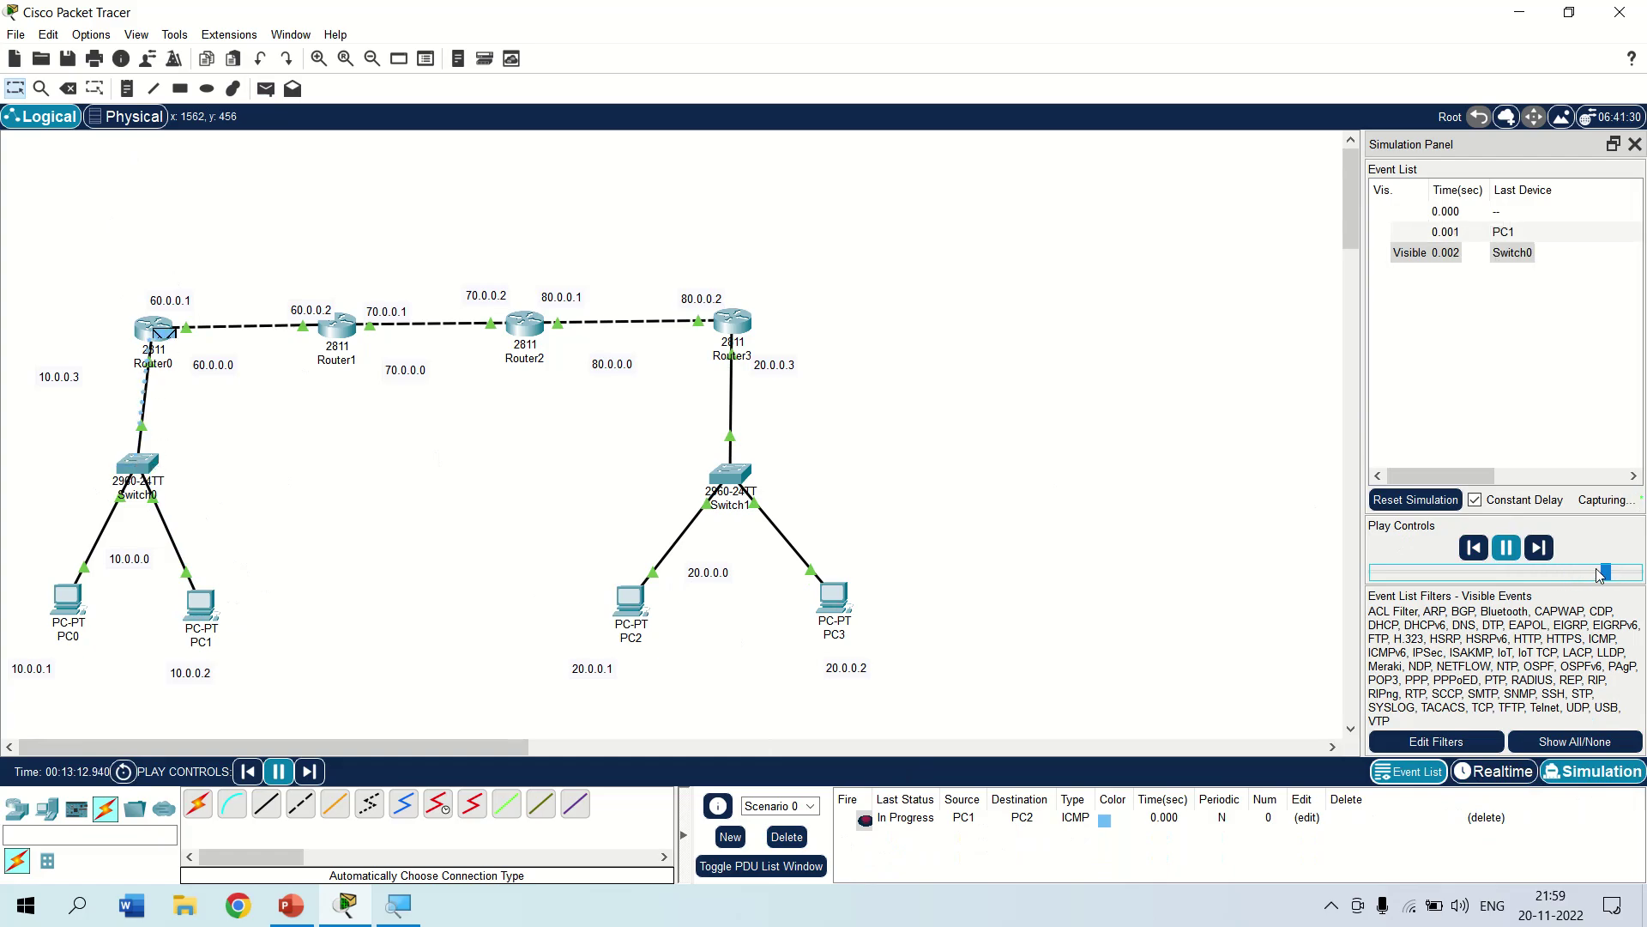
click(1506, 772)
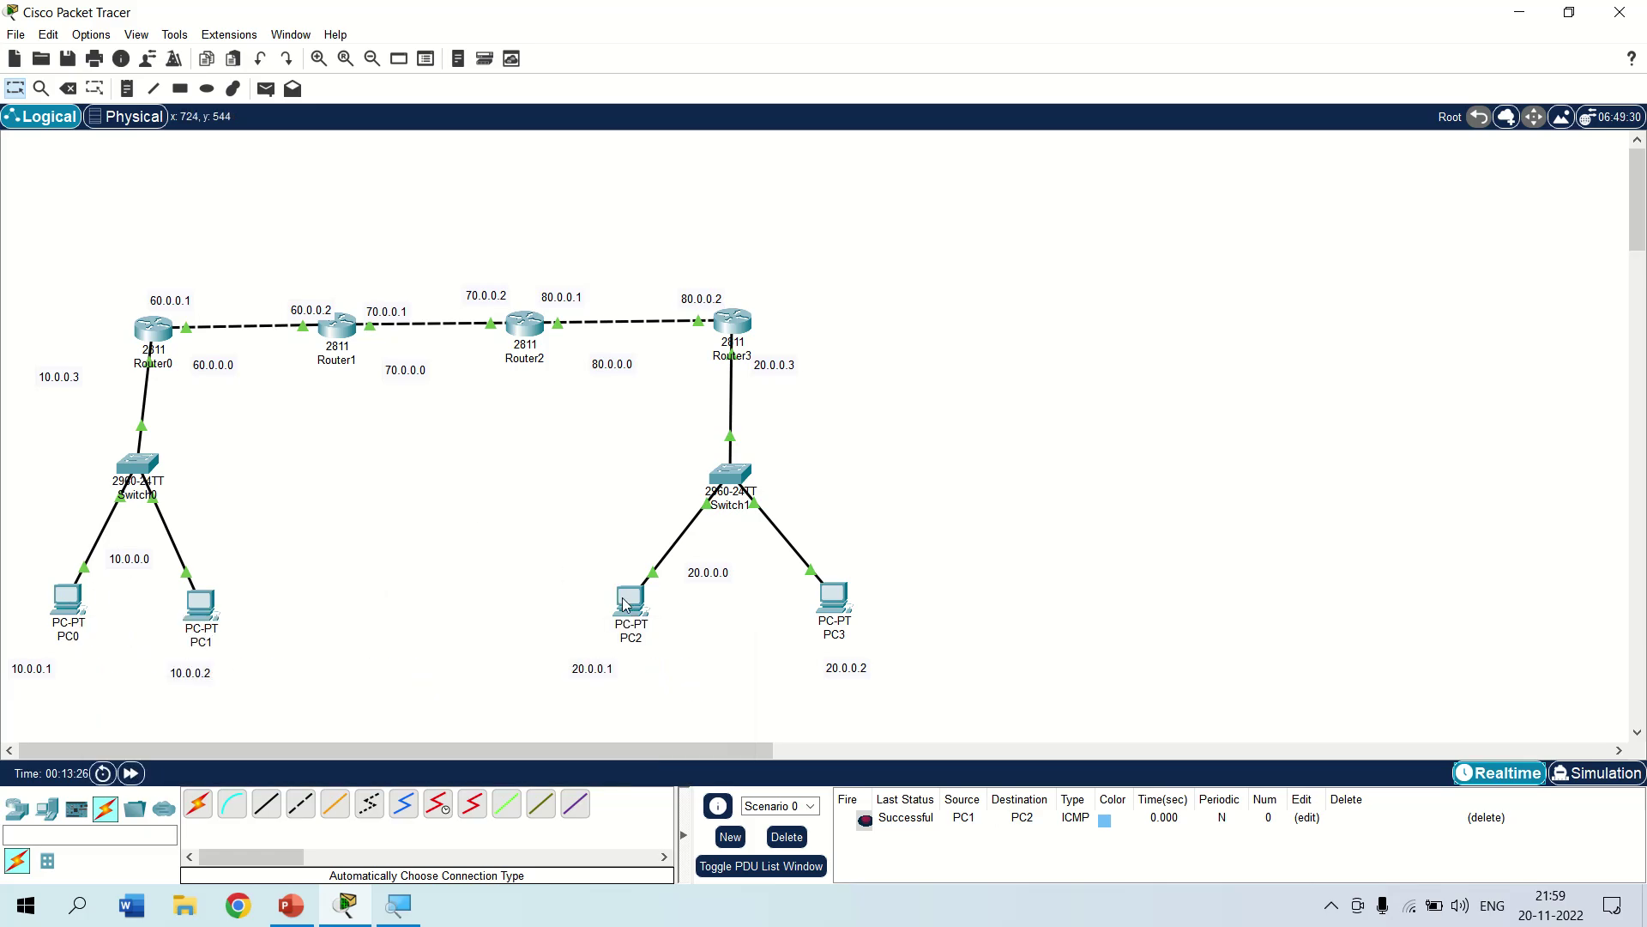
mouse_move(624, 603)
Draw a wide, unfilled rectangle with a black outline above the row of routers.
click(236, 92)
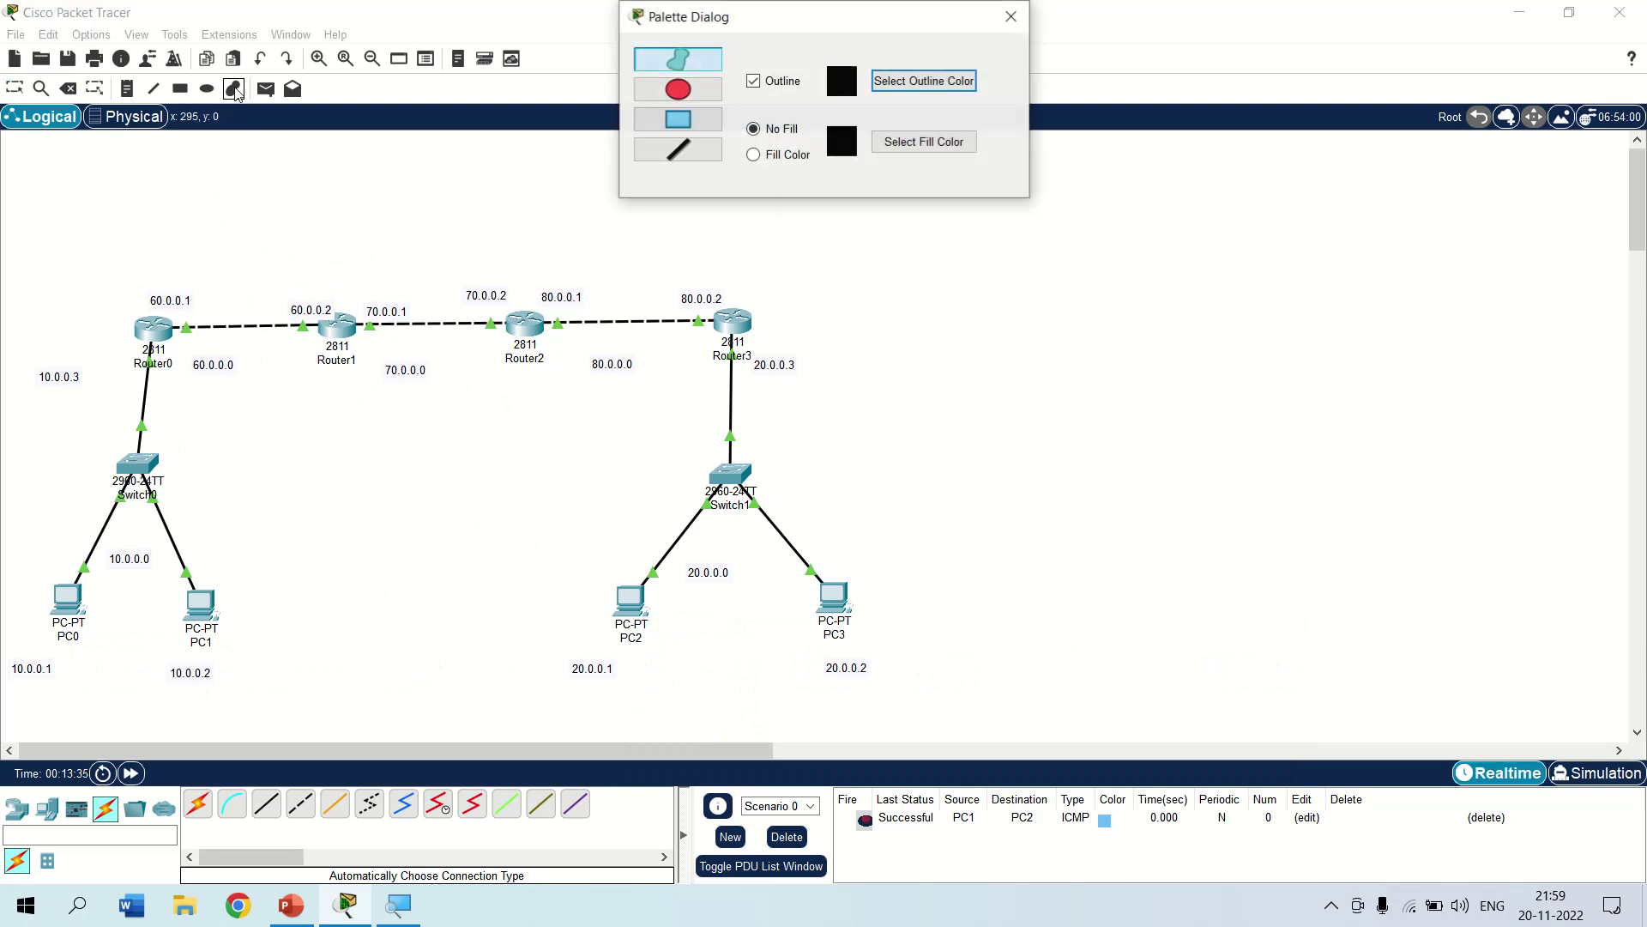
click(707, 129)
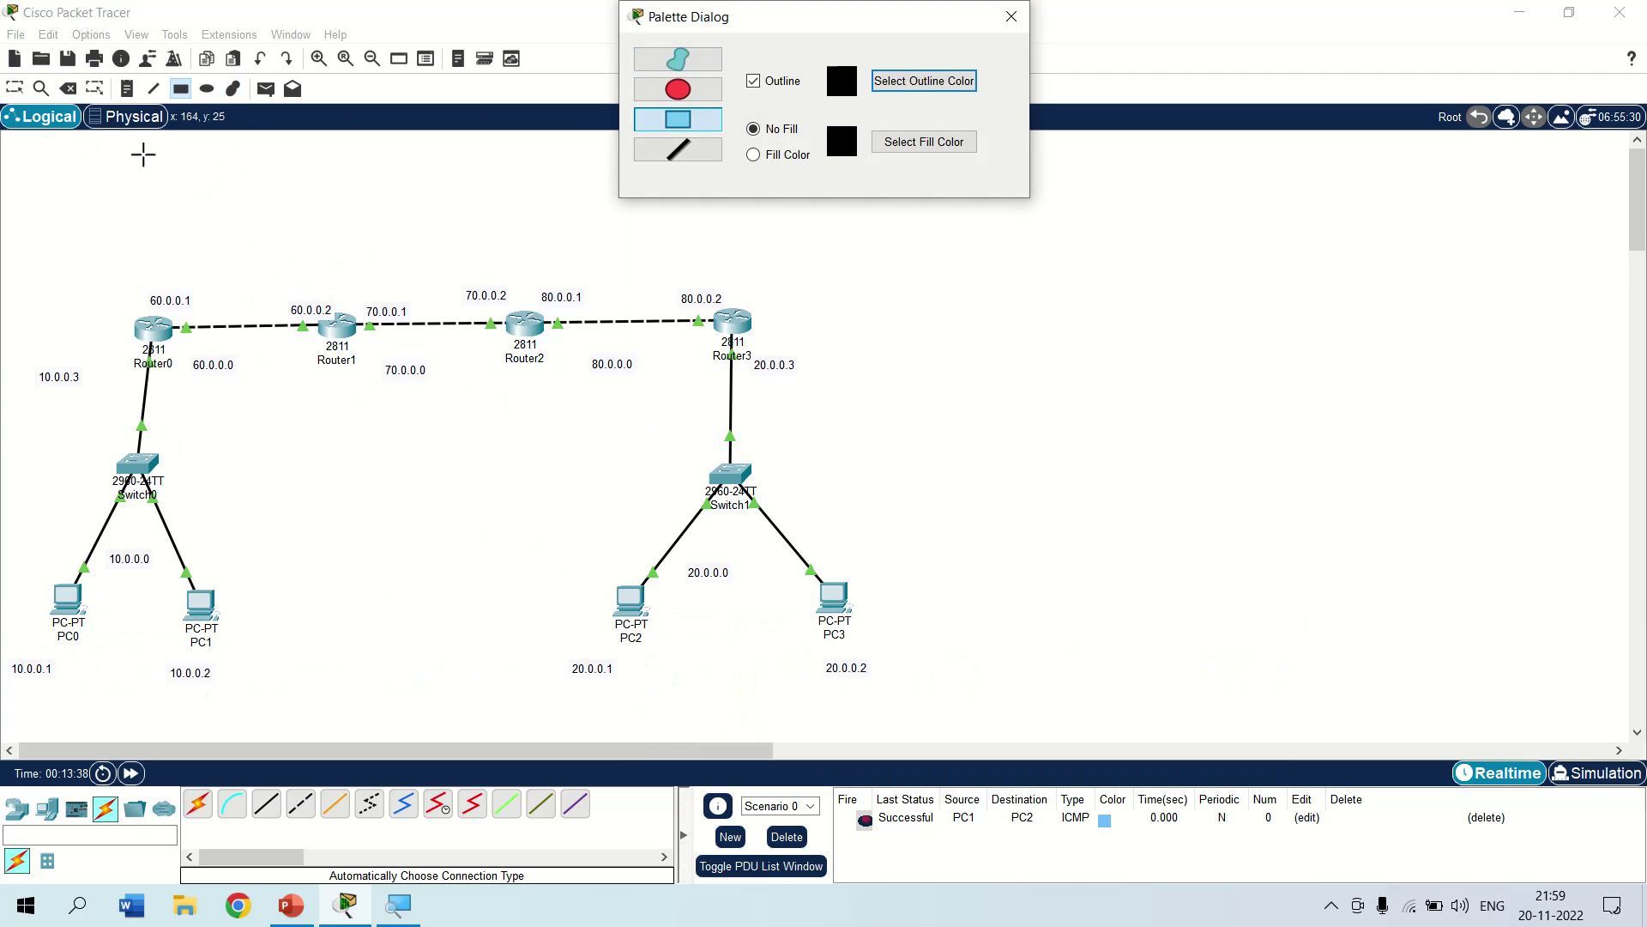
mouse_move(123, 153)
mouse_down()
mouse_move(141, 240)
mouse_move(759, 253)
mouse_move(746, 253)
mouse_up()
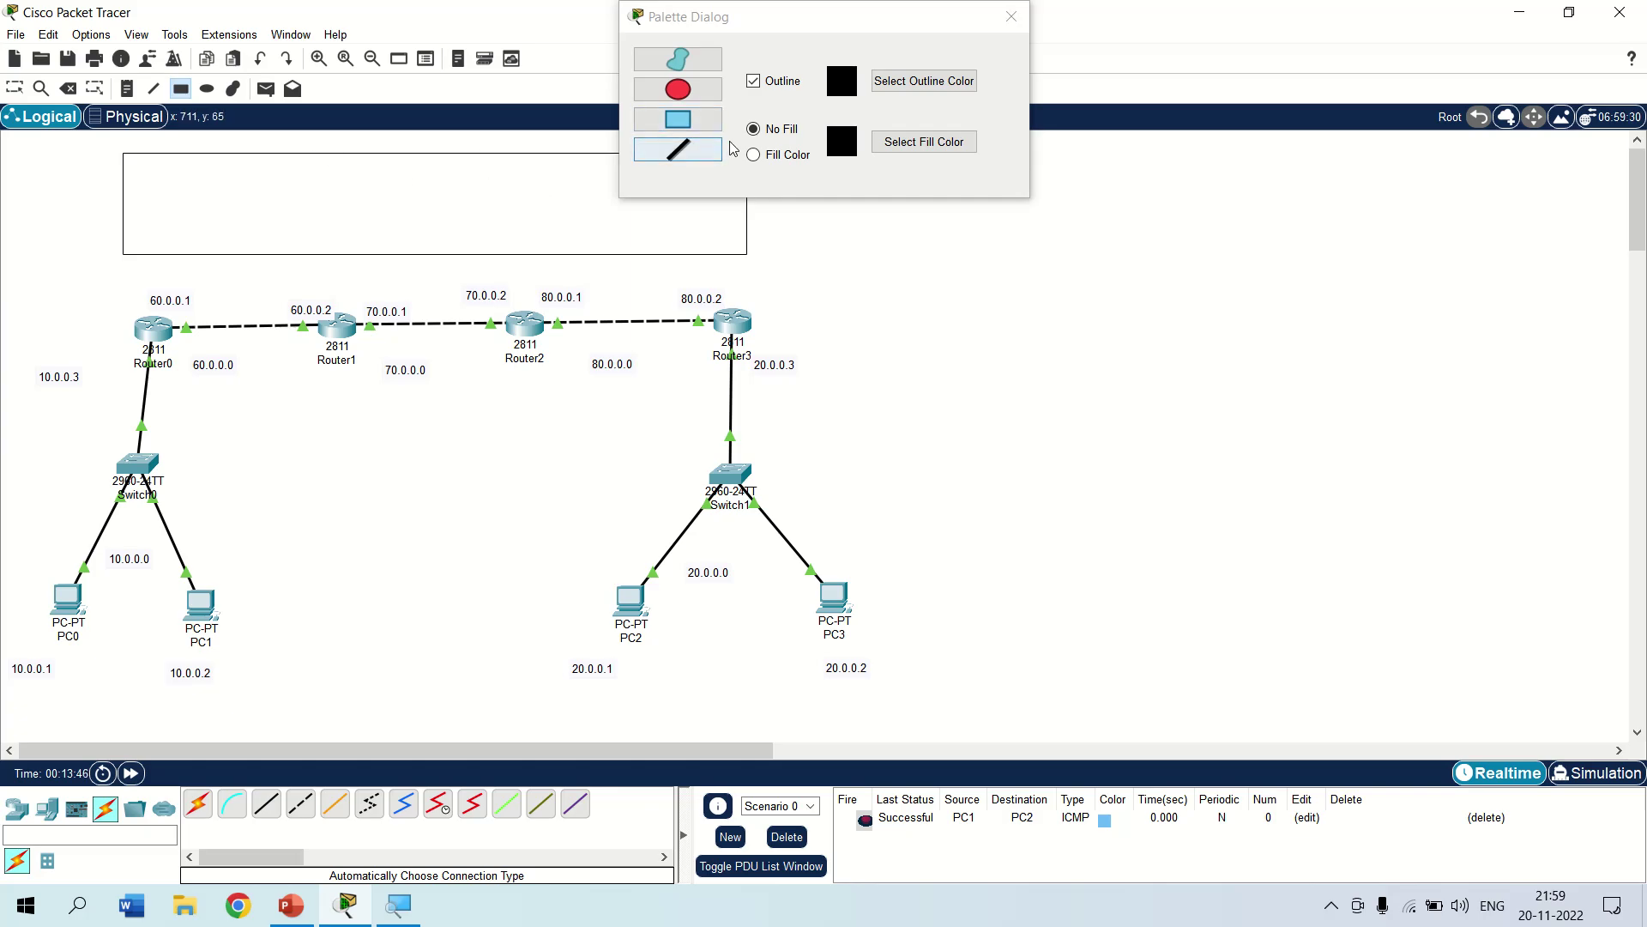
Set the shape fill colour to blue, draw a filled rectangle inside the outlined one, and close the drawing palette.
click(754, 157)
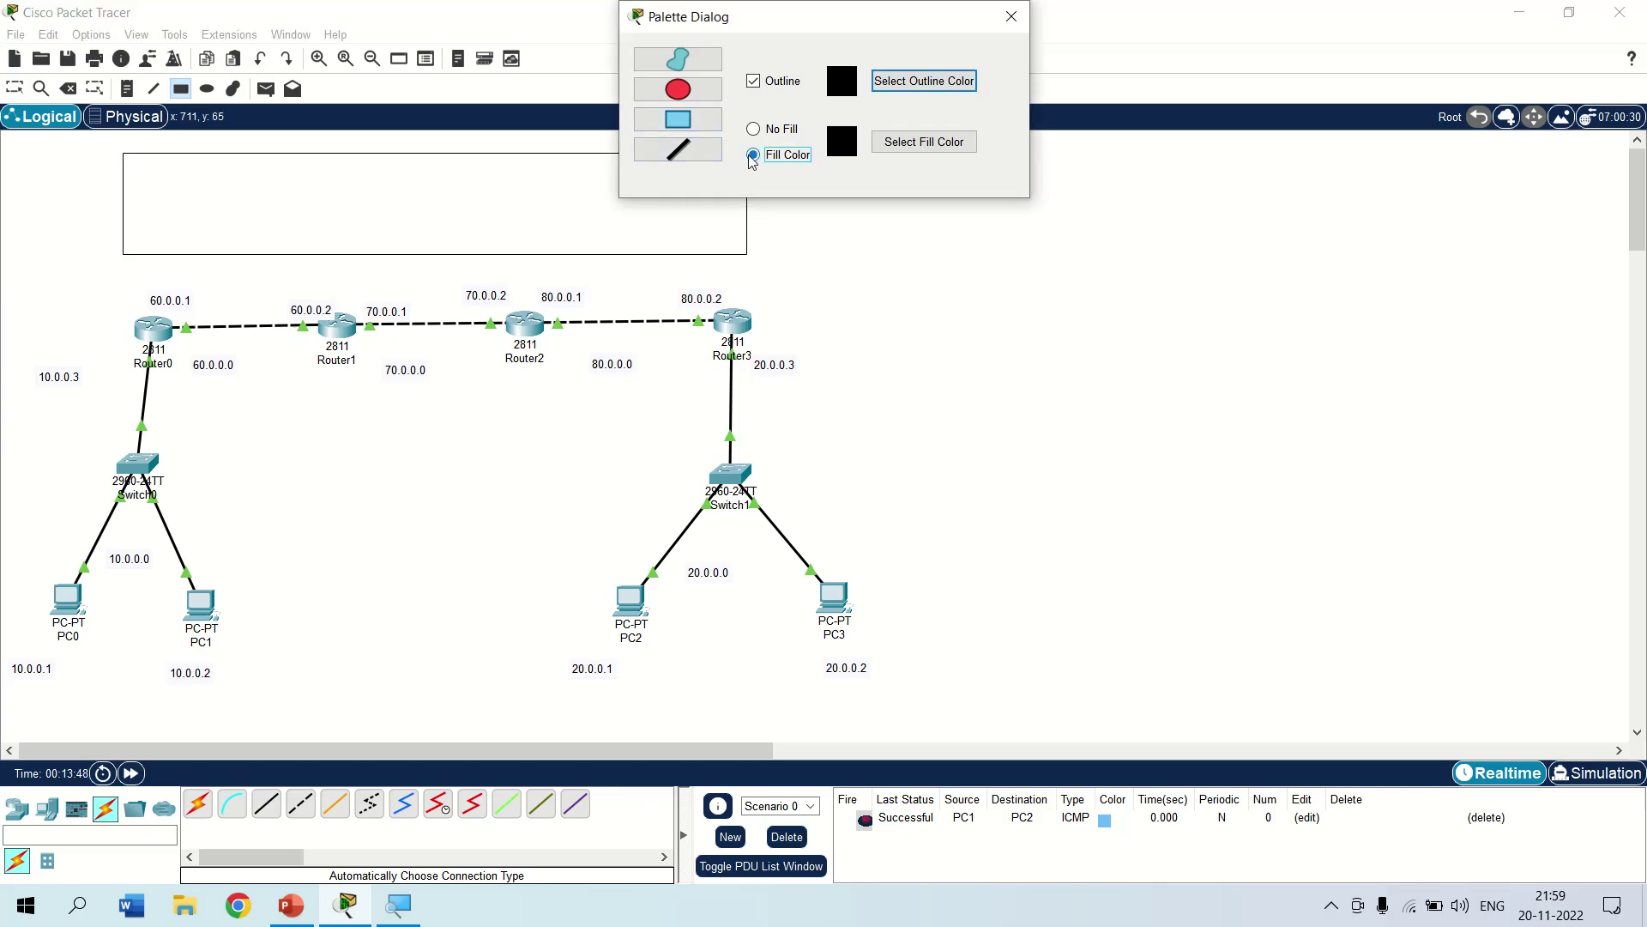
click(905, 143)
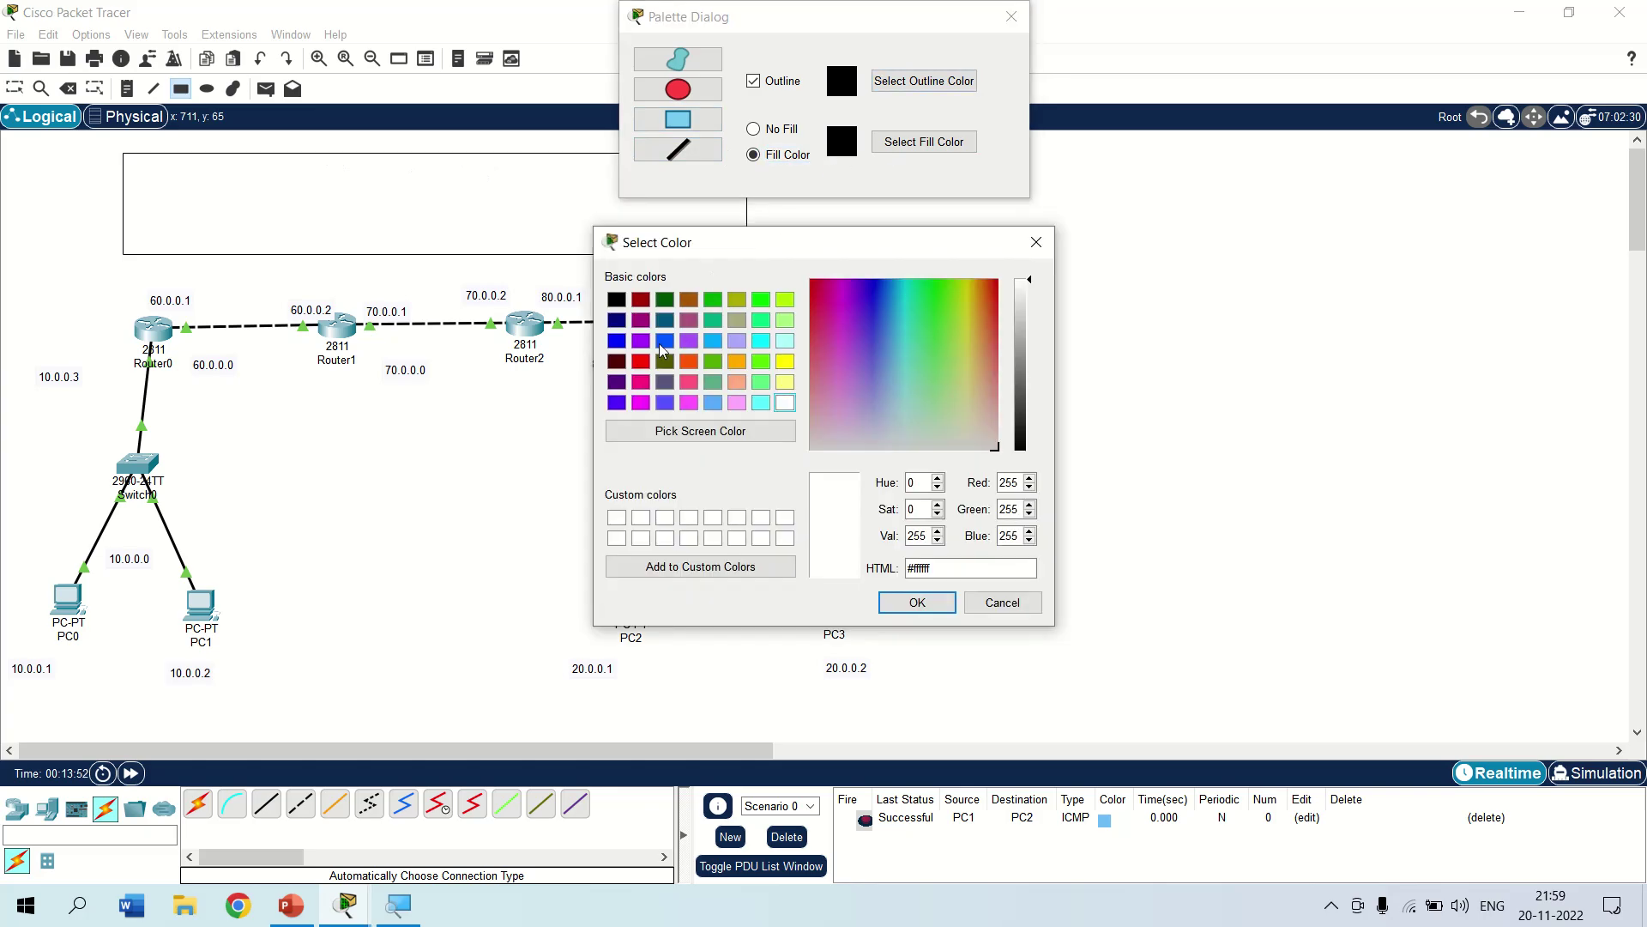
click(664, 341)
click(916, 603)
mouse_move(149, 168)
mouse_down()
mouse_move(375, 230)
mouse_move(713, 233)
mouse_up()
click(1010, 19)
Place the note 192.168.1.1 beside the blue rectangle's left end and the note 192.168.1.2 at its right end.
click(125, 89)
click(62, 211)
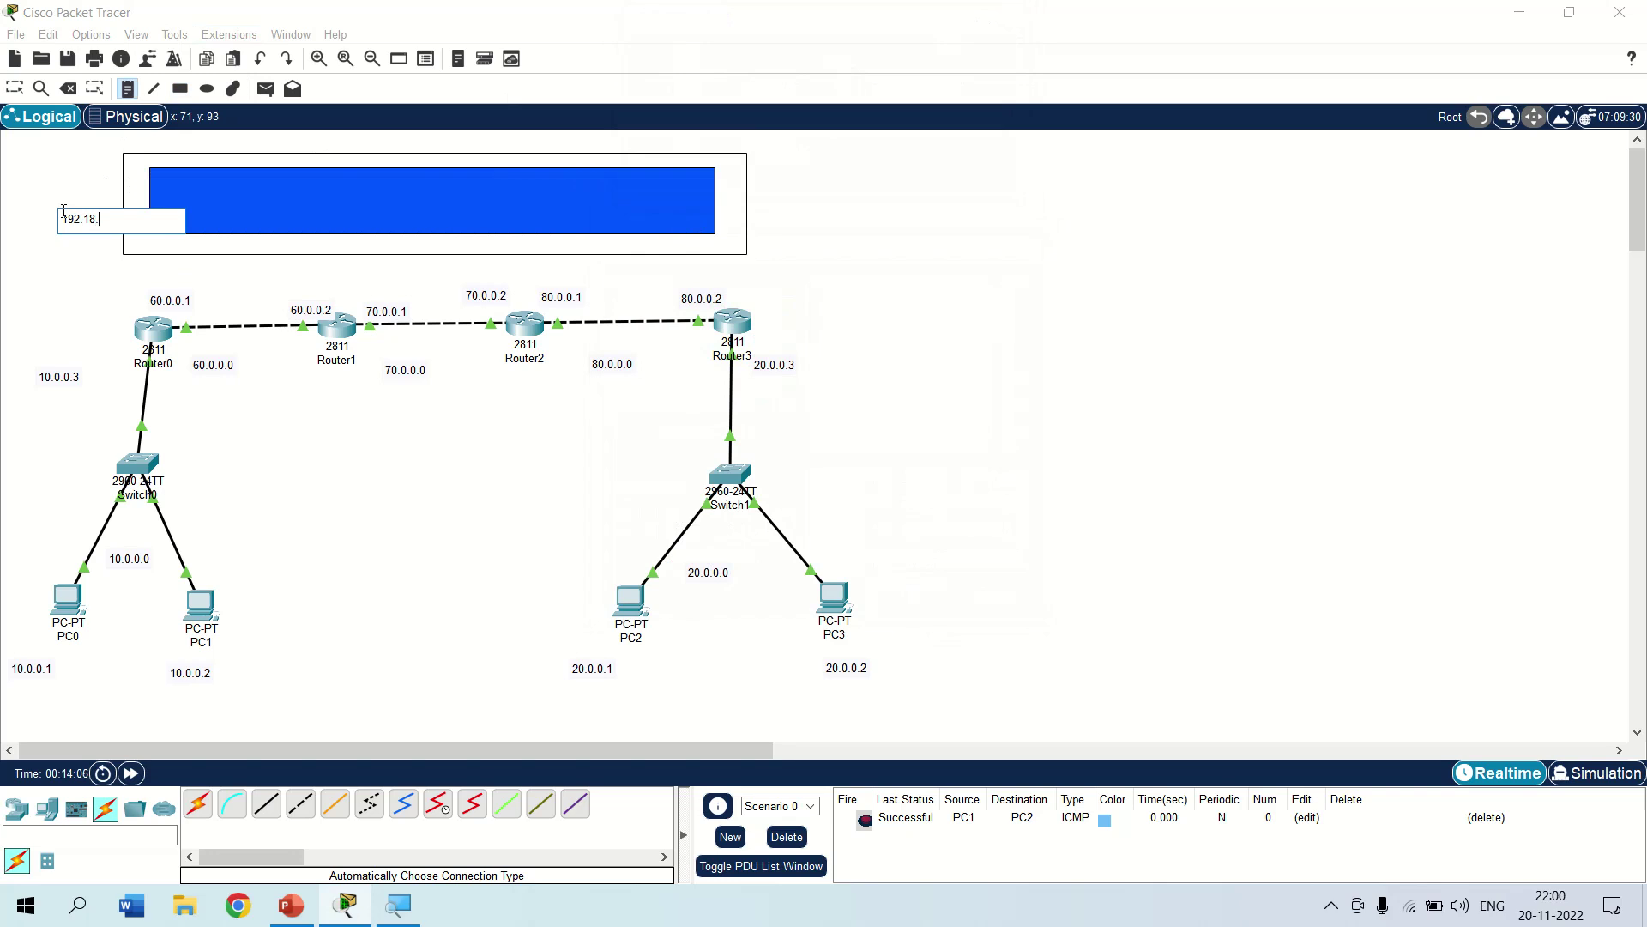
text(192.168.1.1)
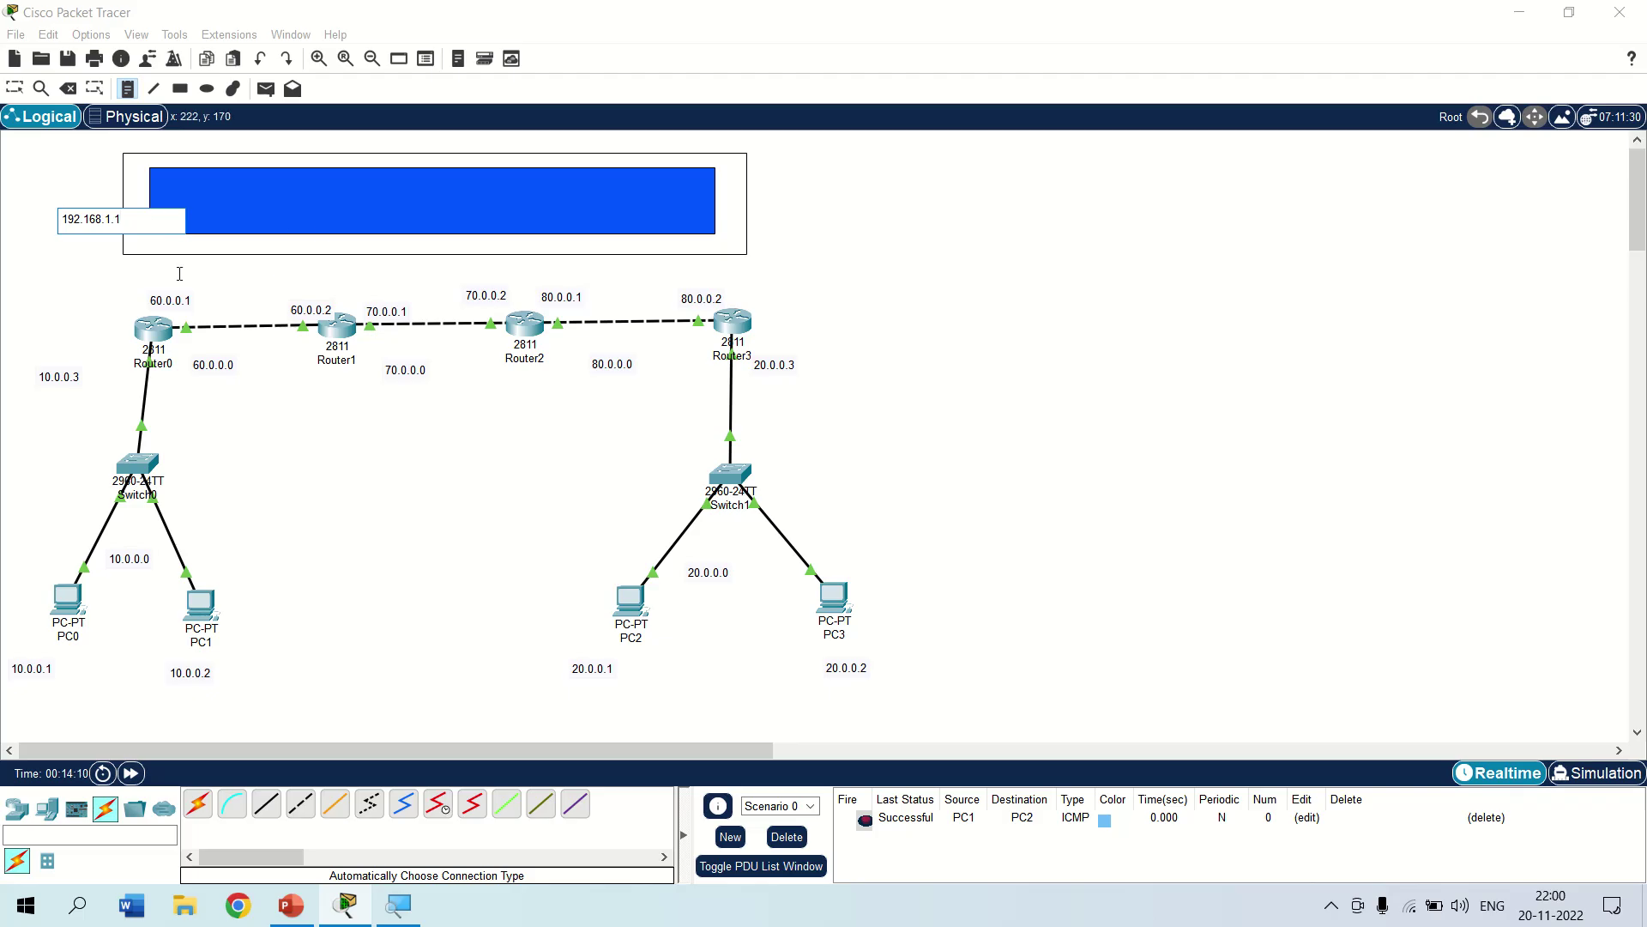
click(722, 222)
text(192.168)
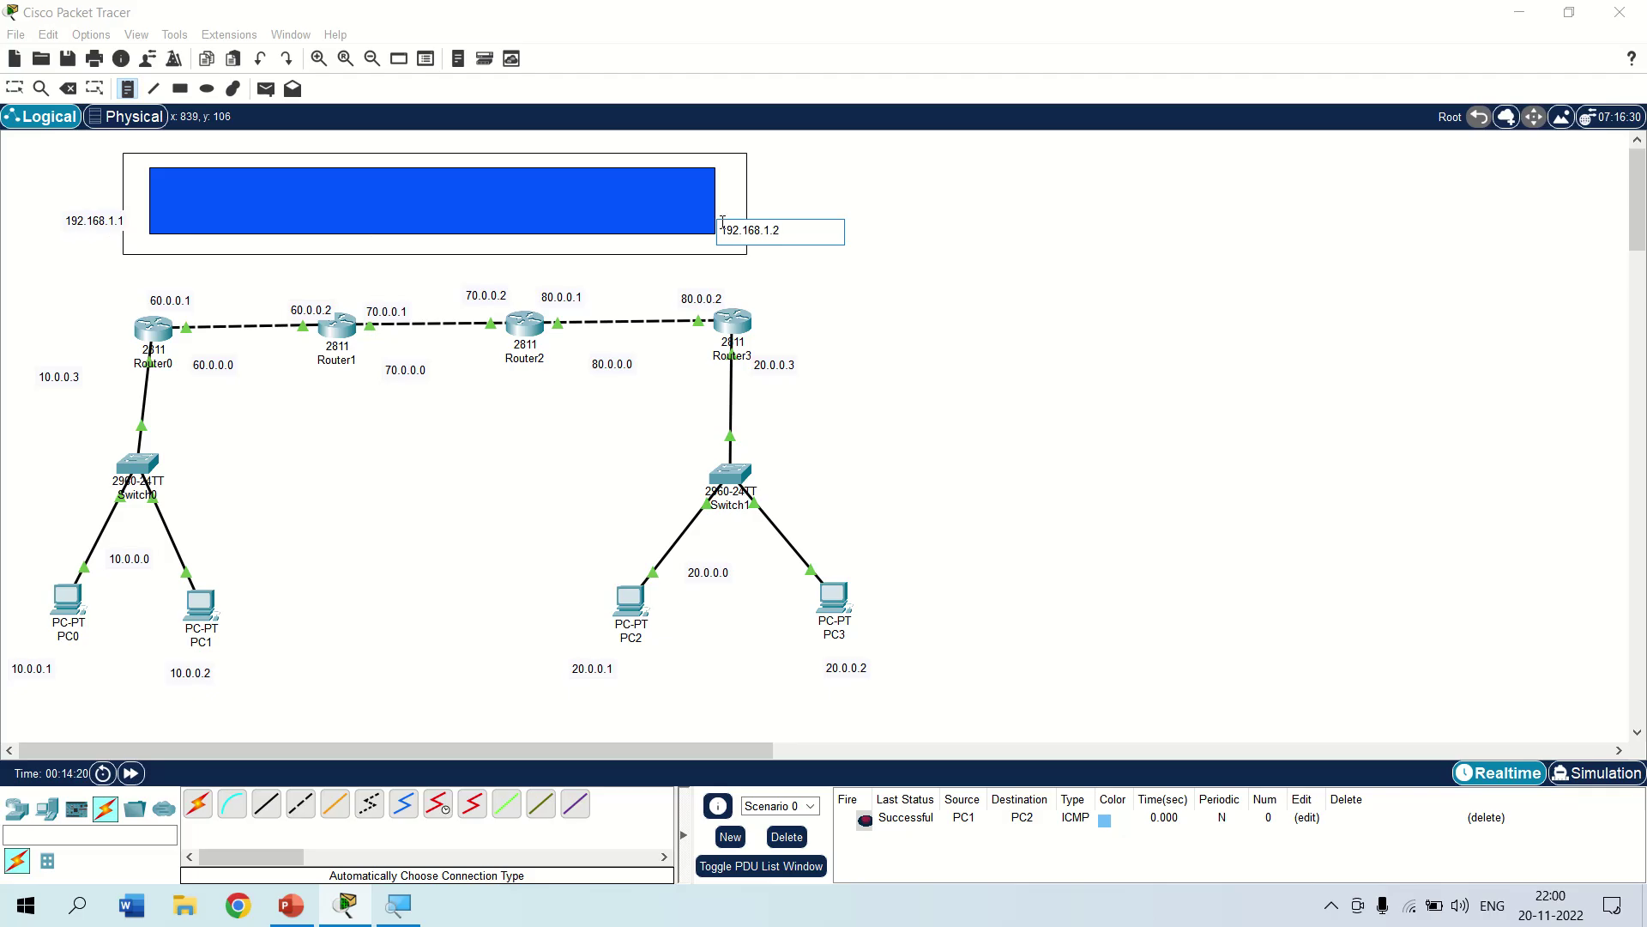
Stop placing notes on the topology and open PC1's command prompt.
click(834, 294)
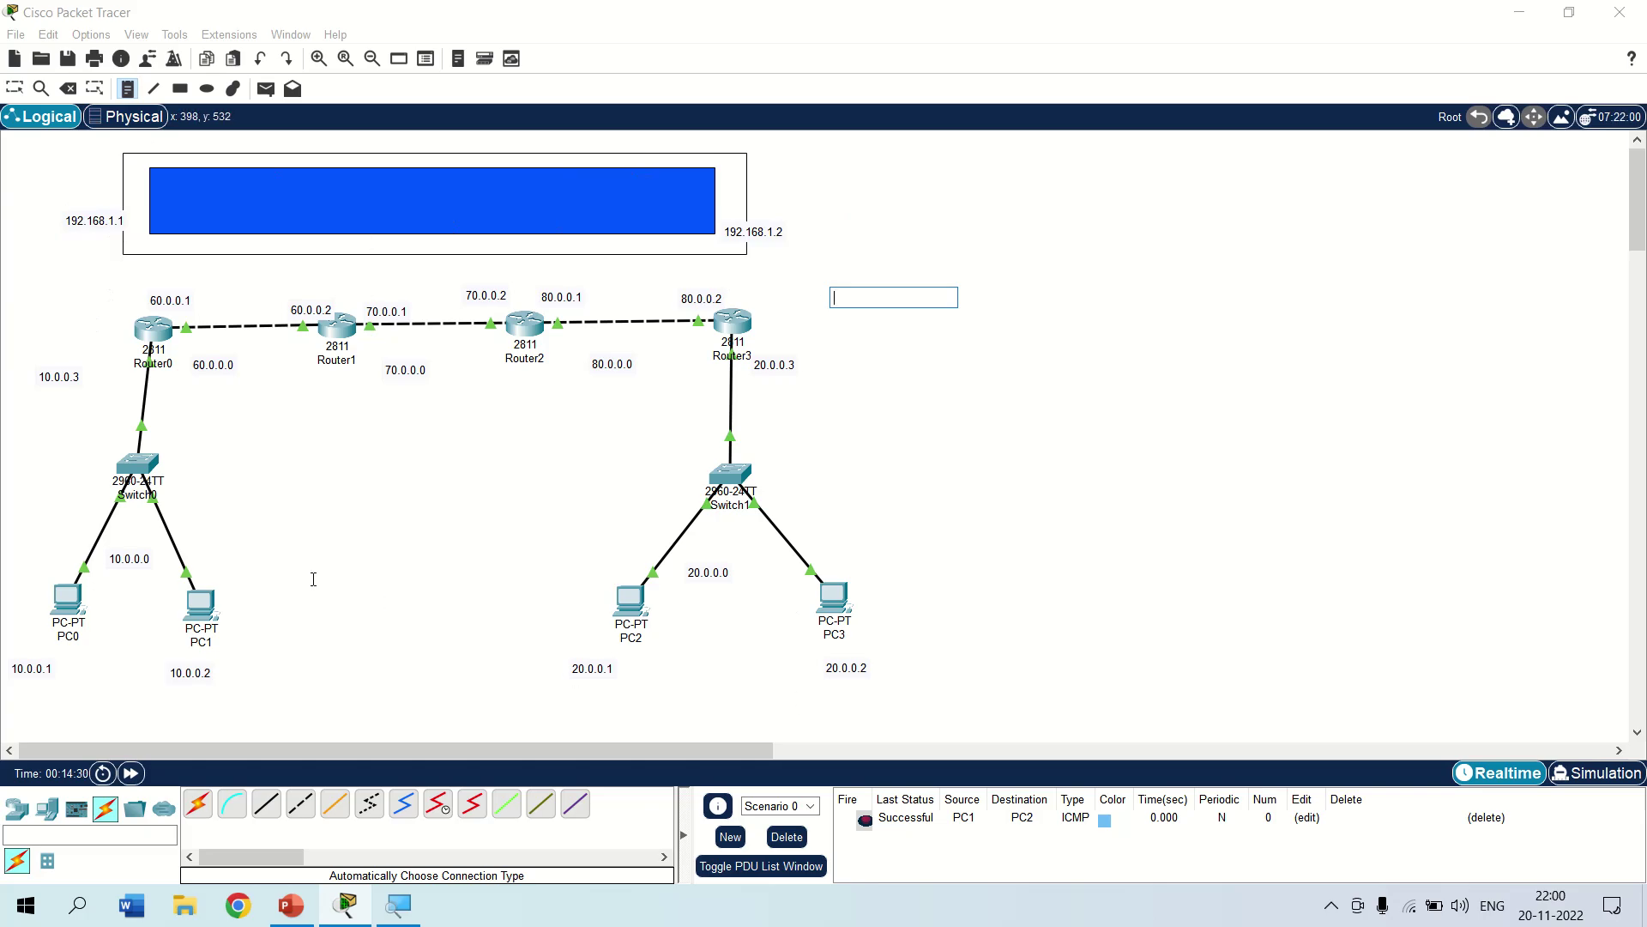
key(Escape)
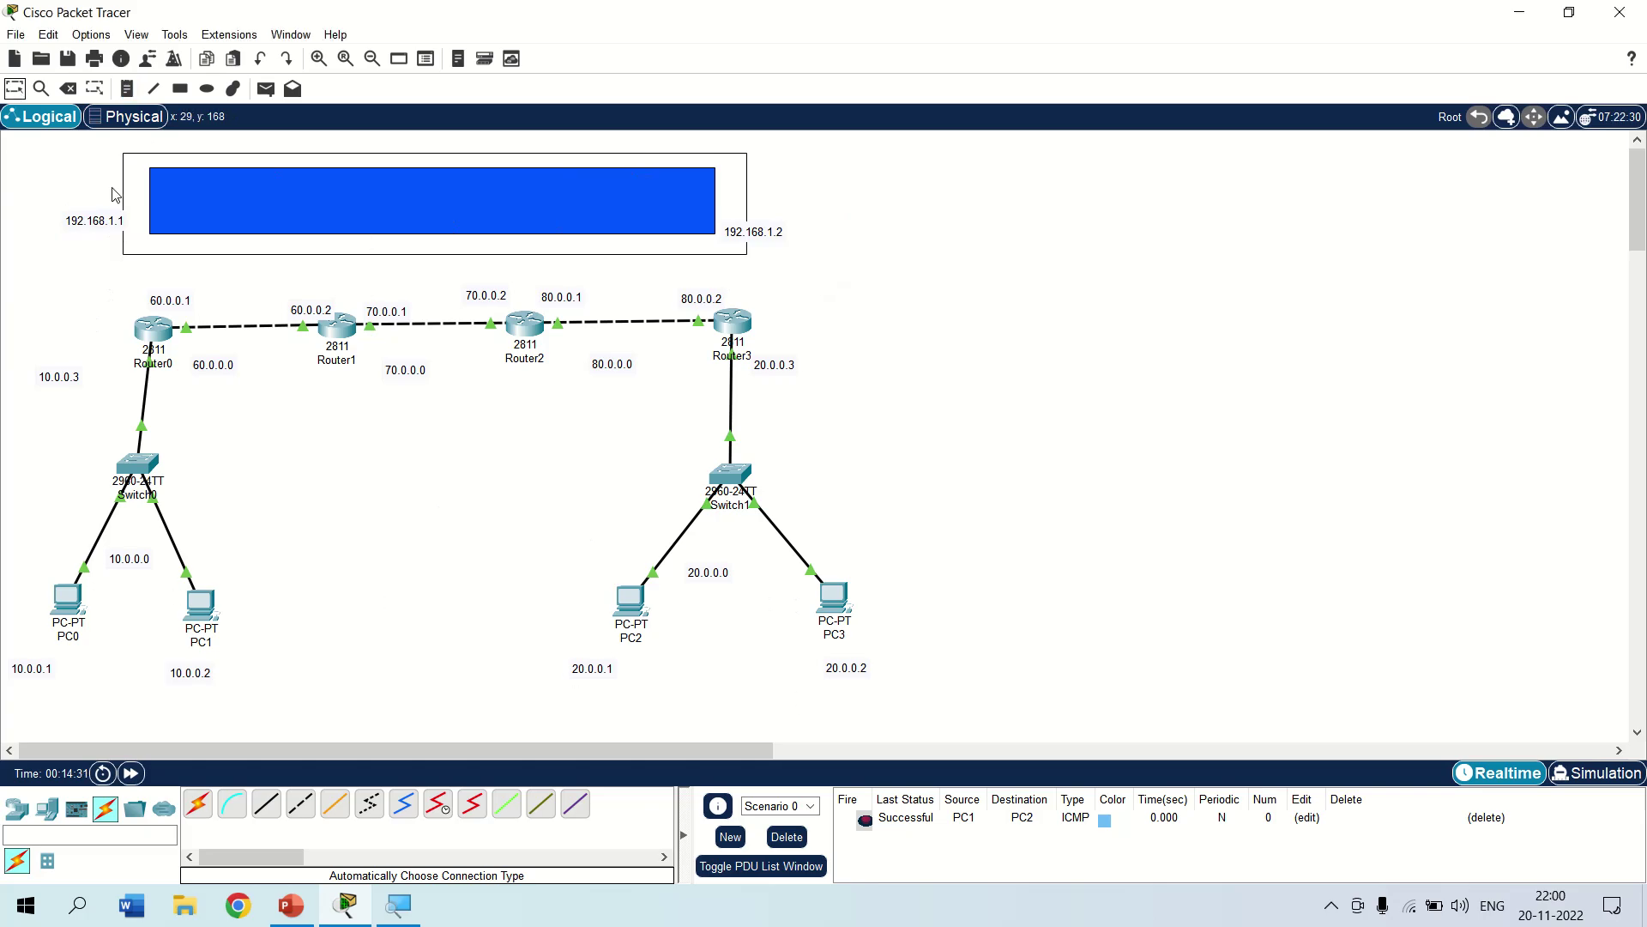
click(200, 604)
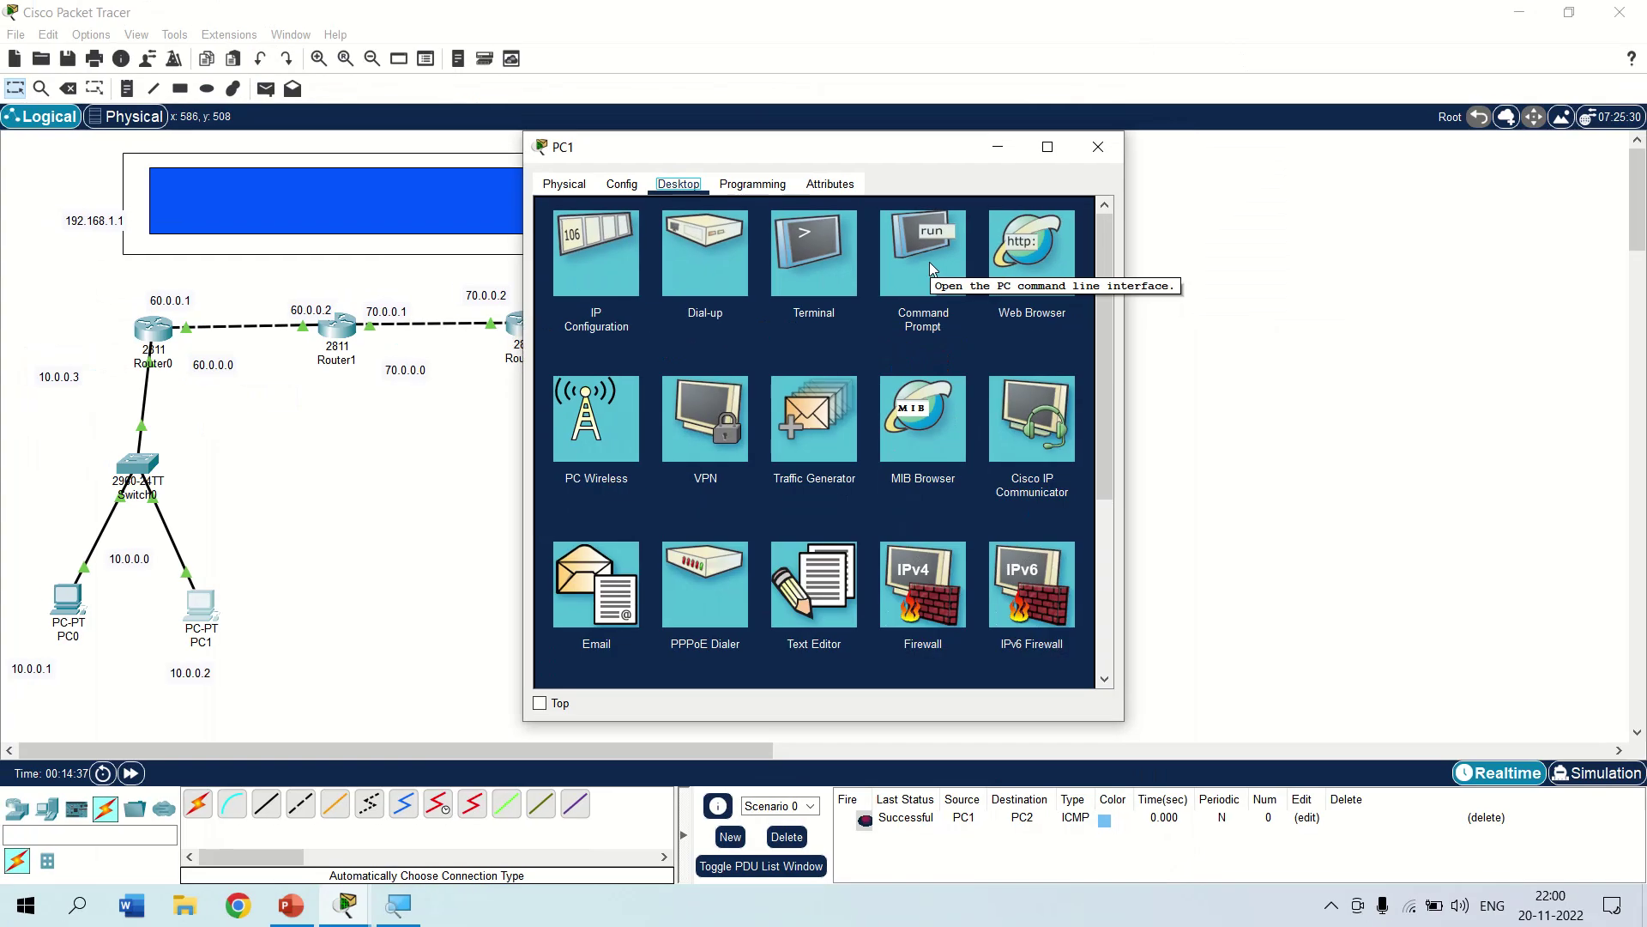
click(929, 271)
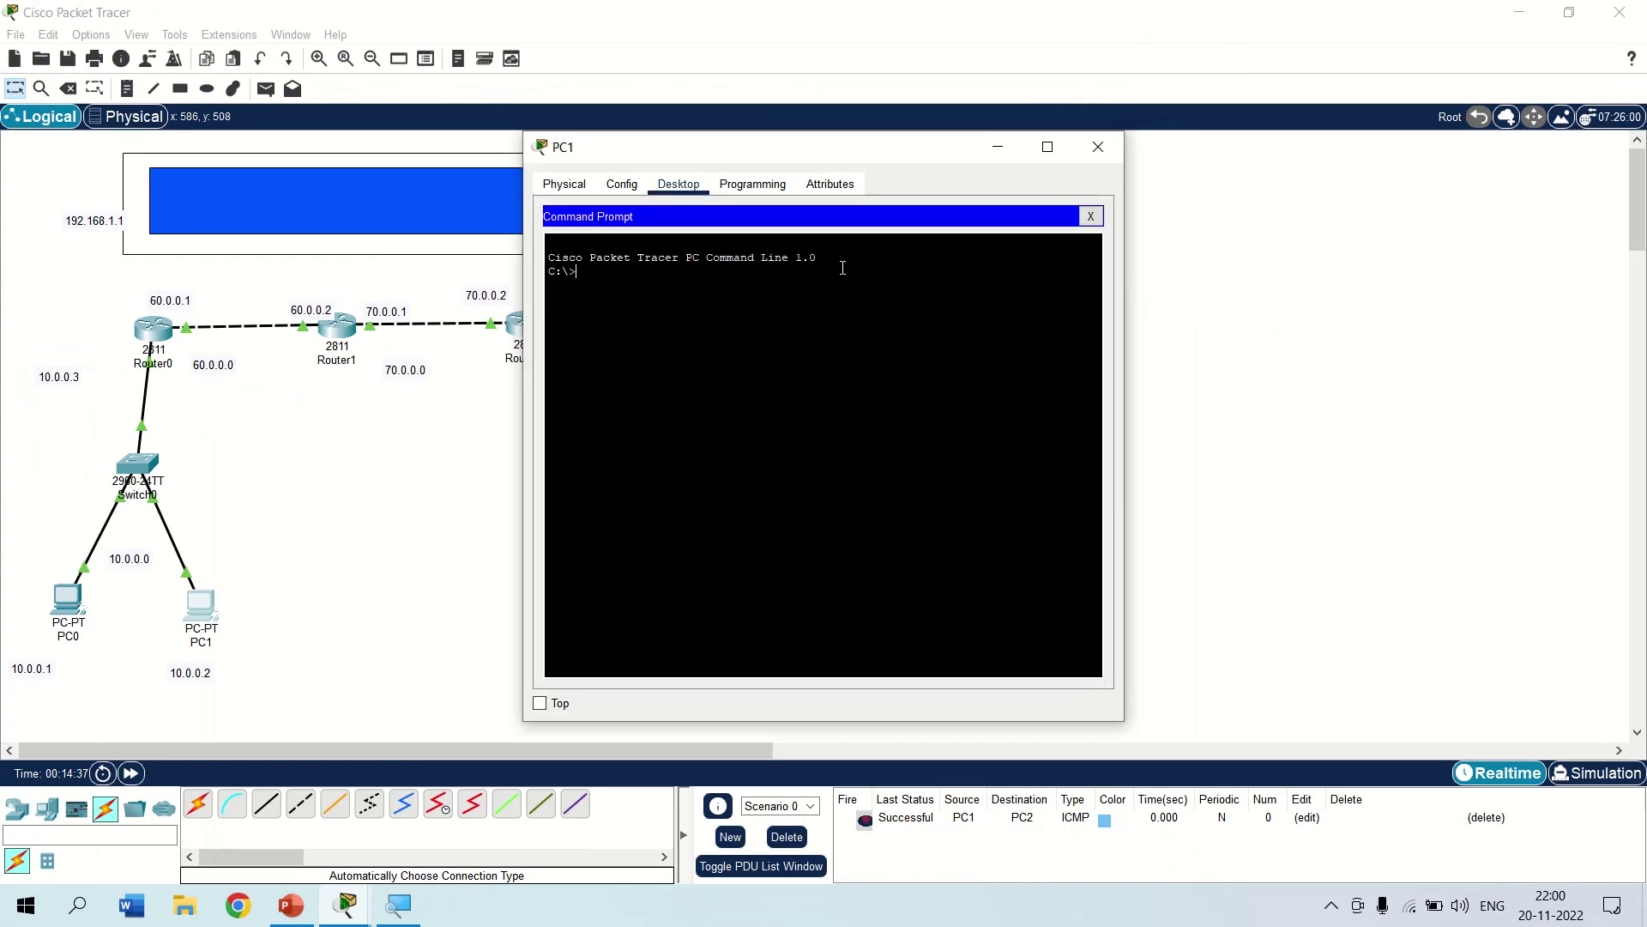
Trace the route from PC1 to 20.0.0.1 with tracert, moving the PC1 window clear of the topology.
text(rtr)
key(BackSpace)
key(BackSpace)
text(traa)
key(BackSpace)
text(cert)
drag(677, 151, 1039, 160)
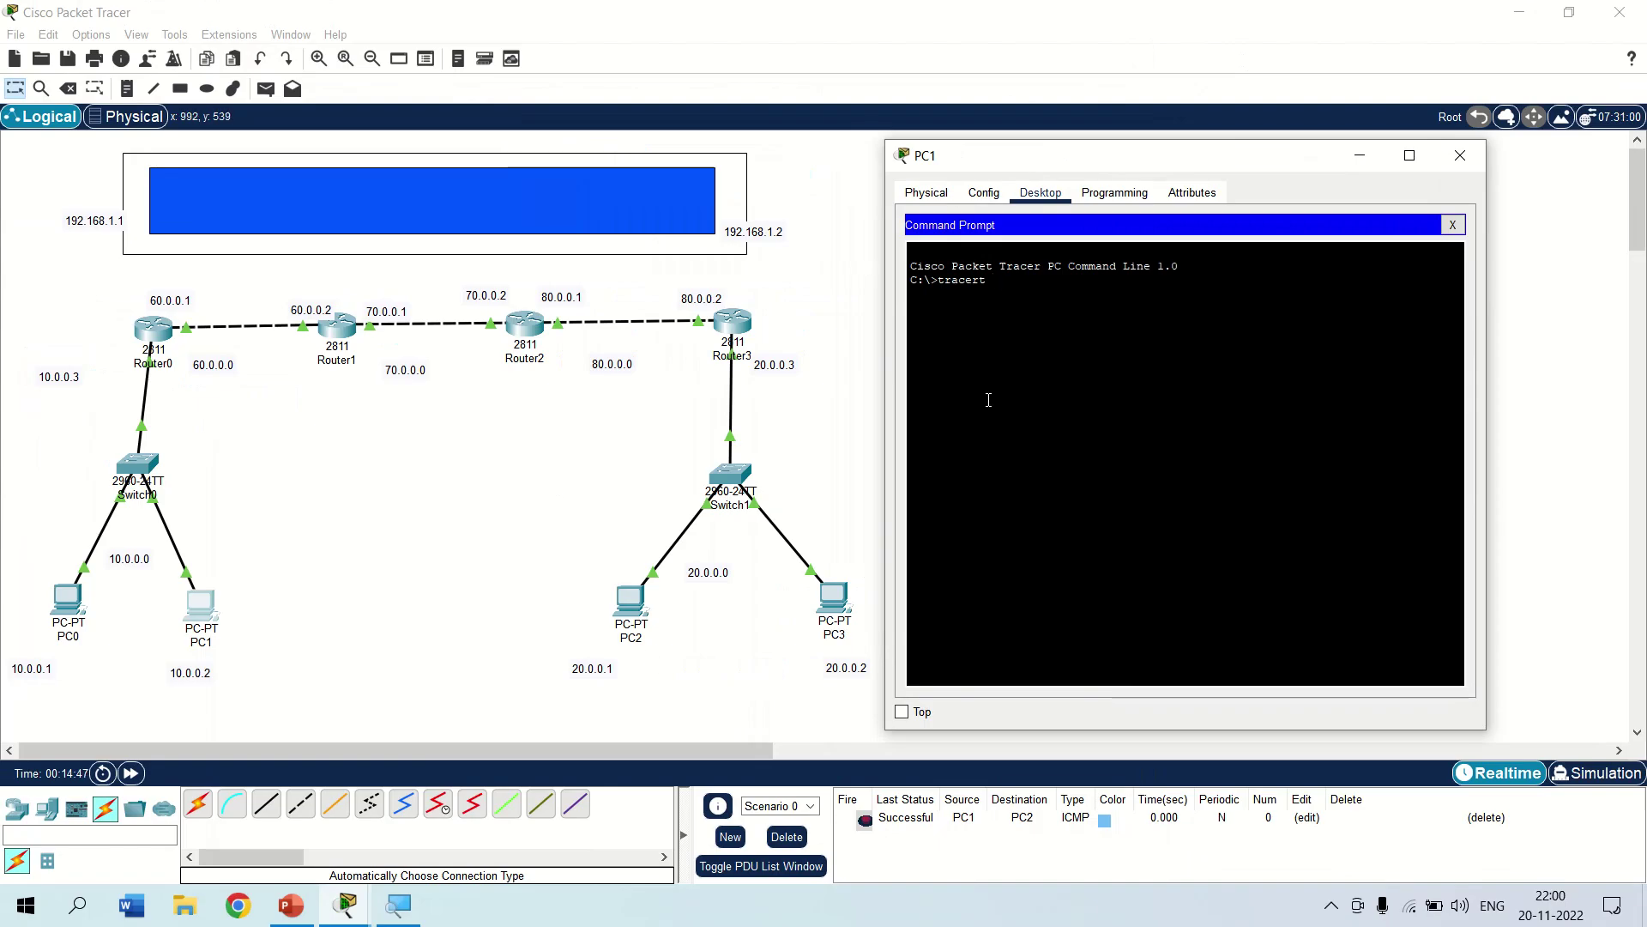
text(20.0.0.1)
key(Return)
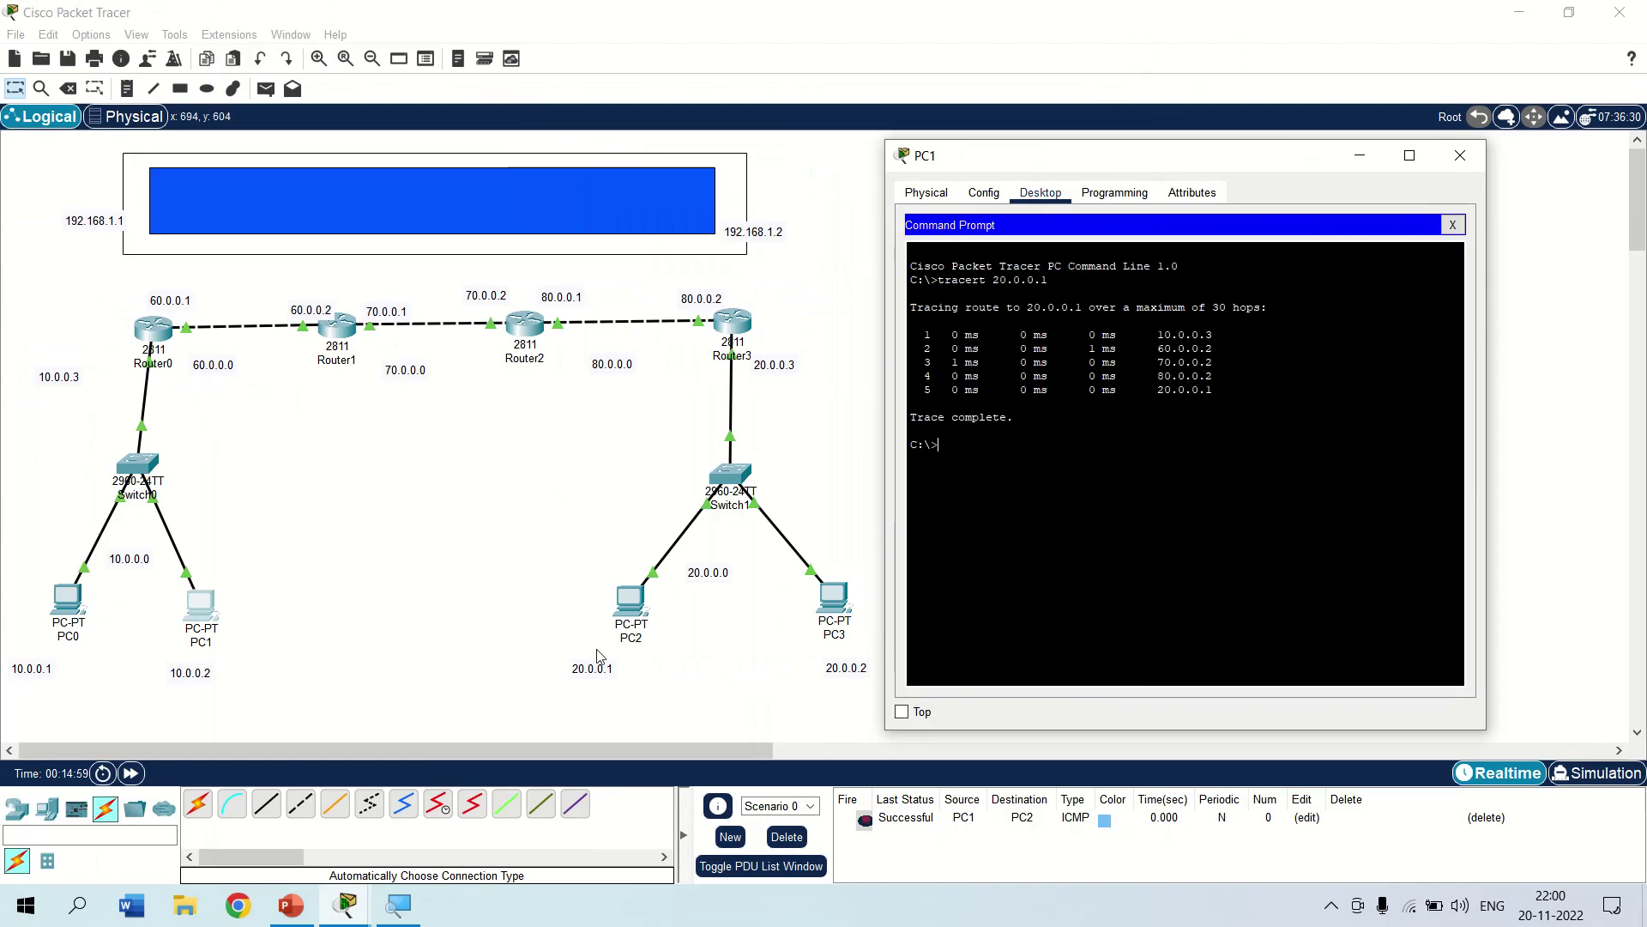
Trace the route from PC1 to Router3's address 80.0.0.2 with tracert, and close the PC1 window.
key(Up)
key(BackSpace)
key(BackSpace)
key(BackSpace)
key(BackSpace)
key(BackSpace)
key(BackSpace)
key(BackSpace)
key(BackSpace)
key(BackSpace)
key(BackSpace)
key(BackSpace)
key(BackSpace)
key(BackSpace)
key(BackSpace)
key(BackSpace)
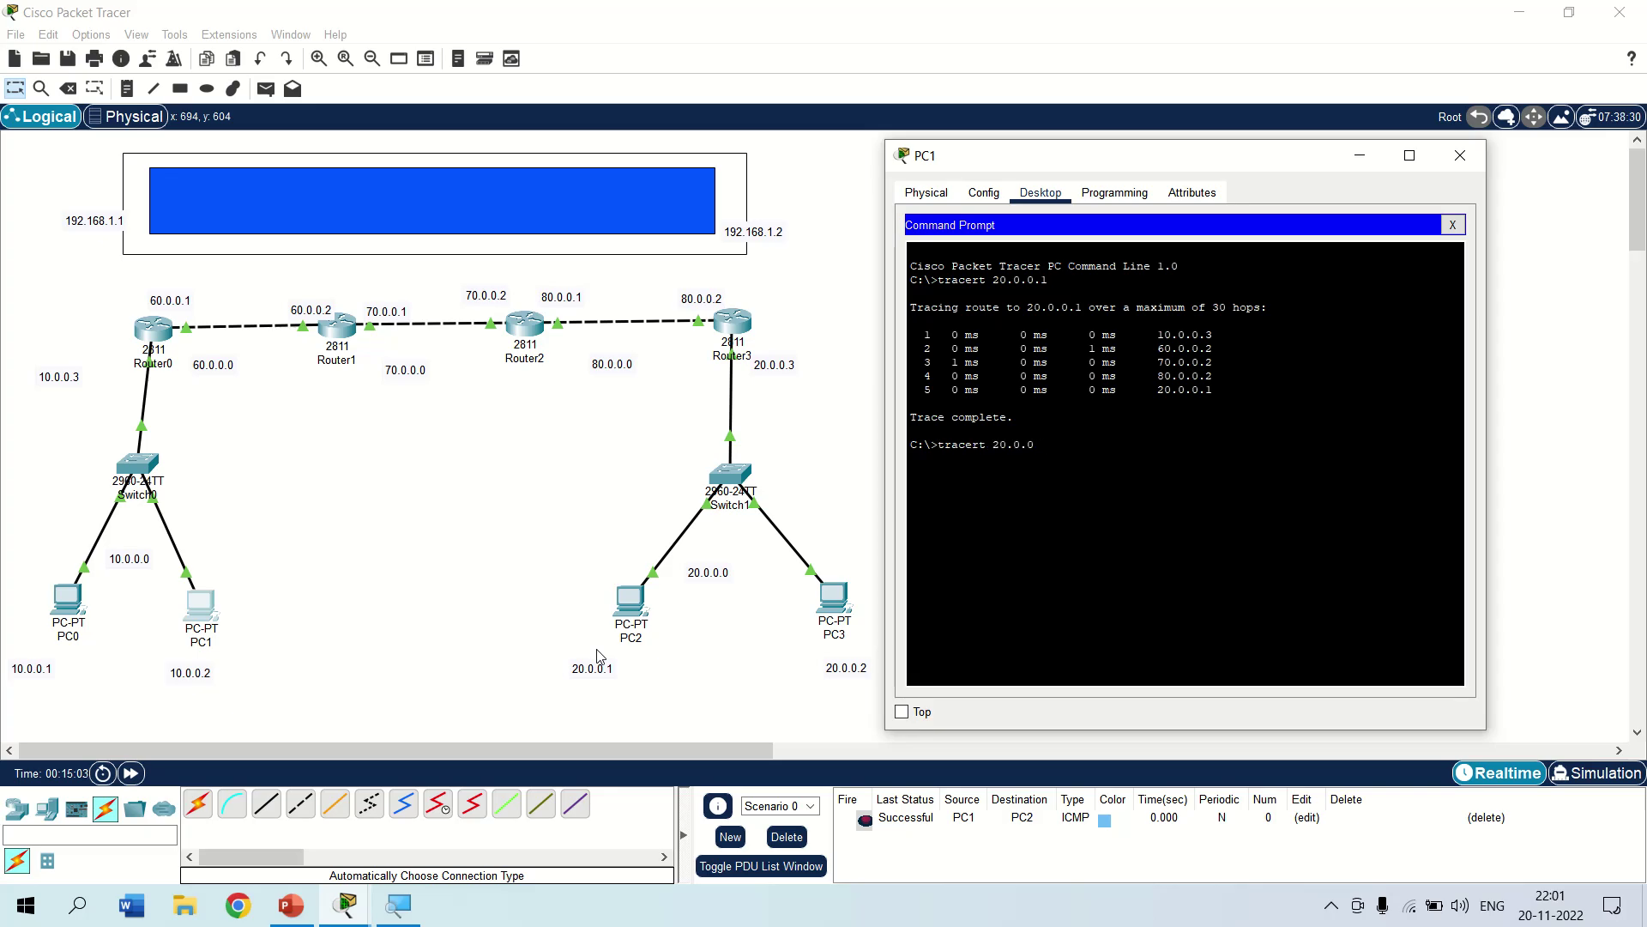
text(tracert 80.0.0.2)
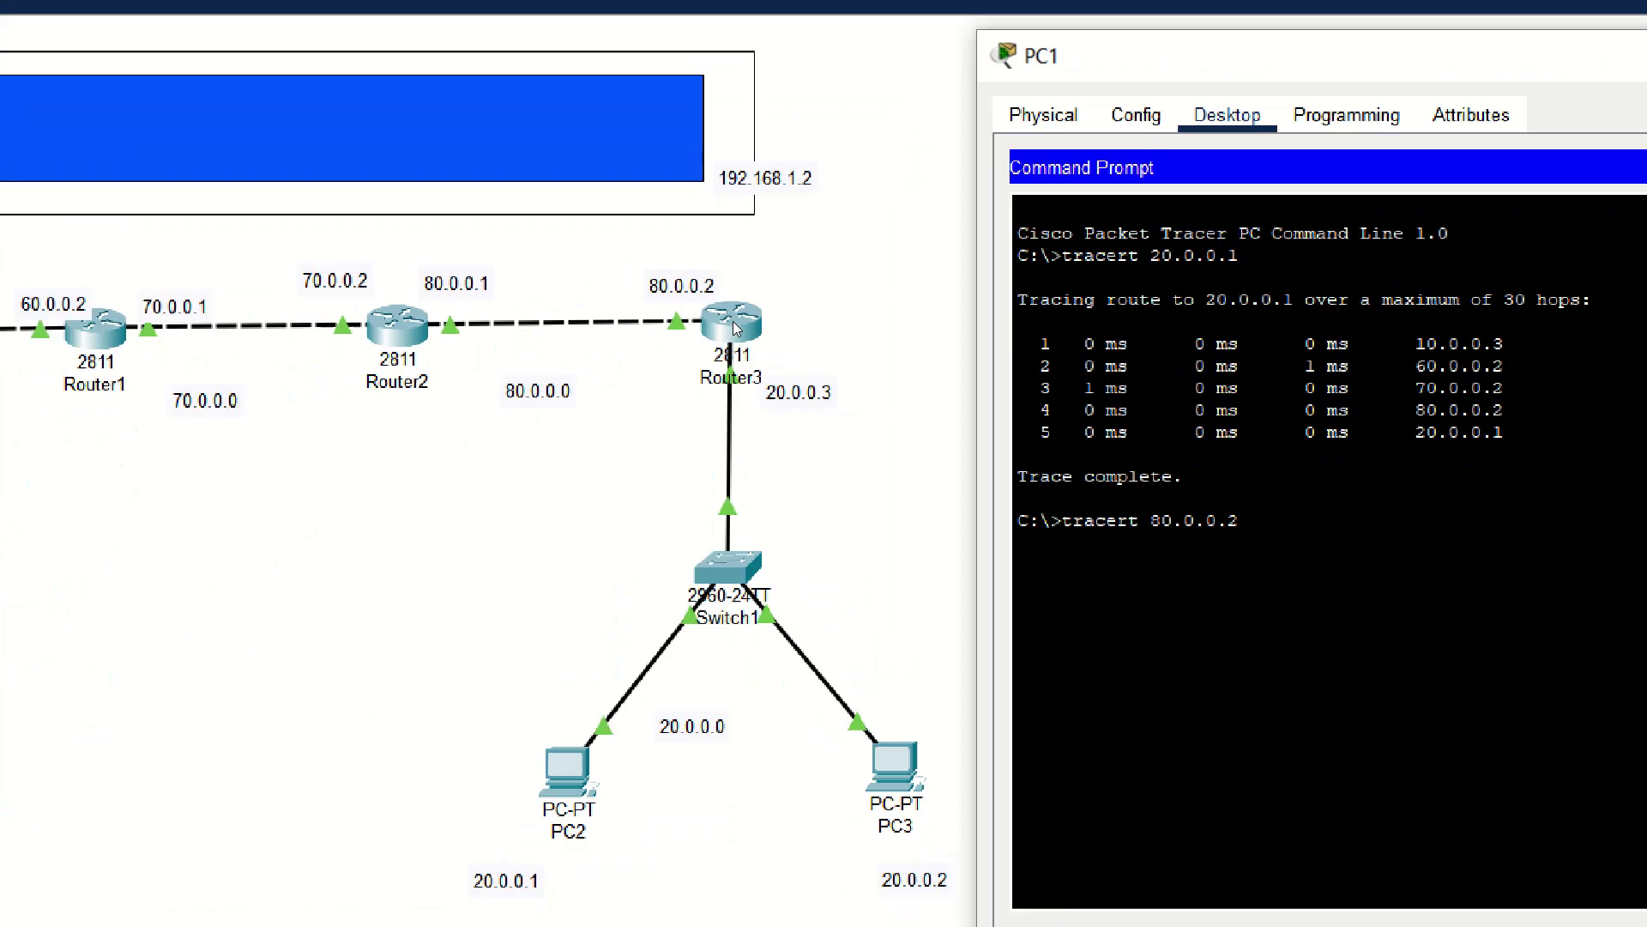
key(Return)
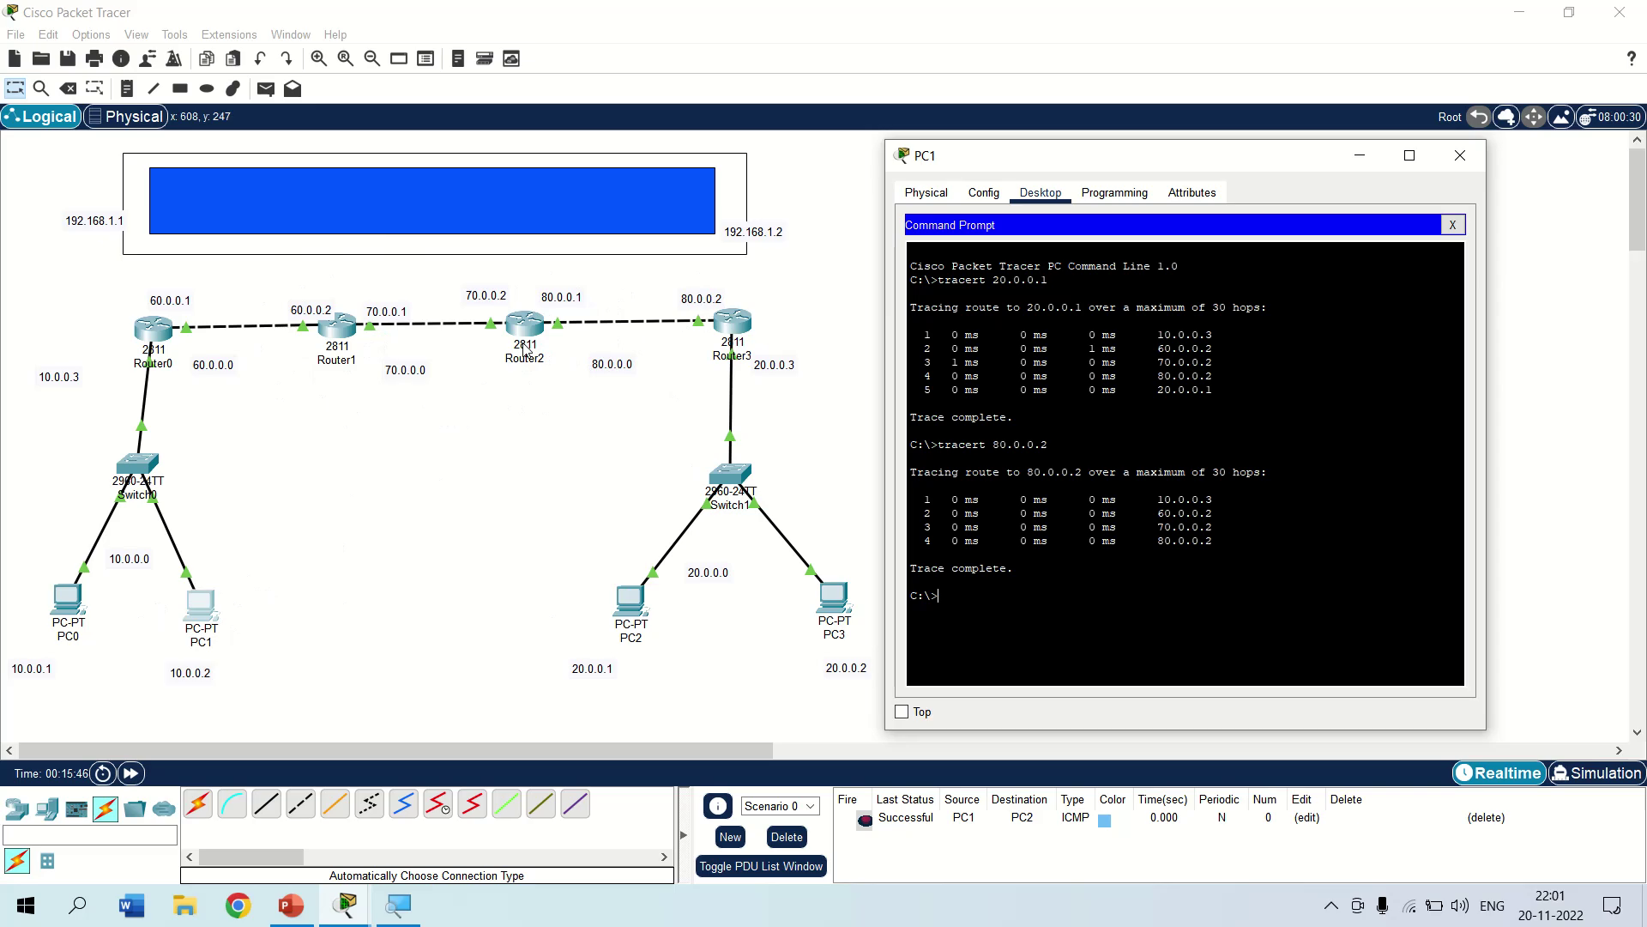
click(1460, 155)
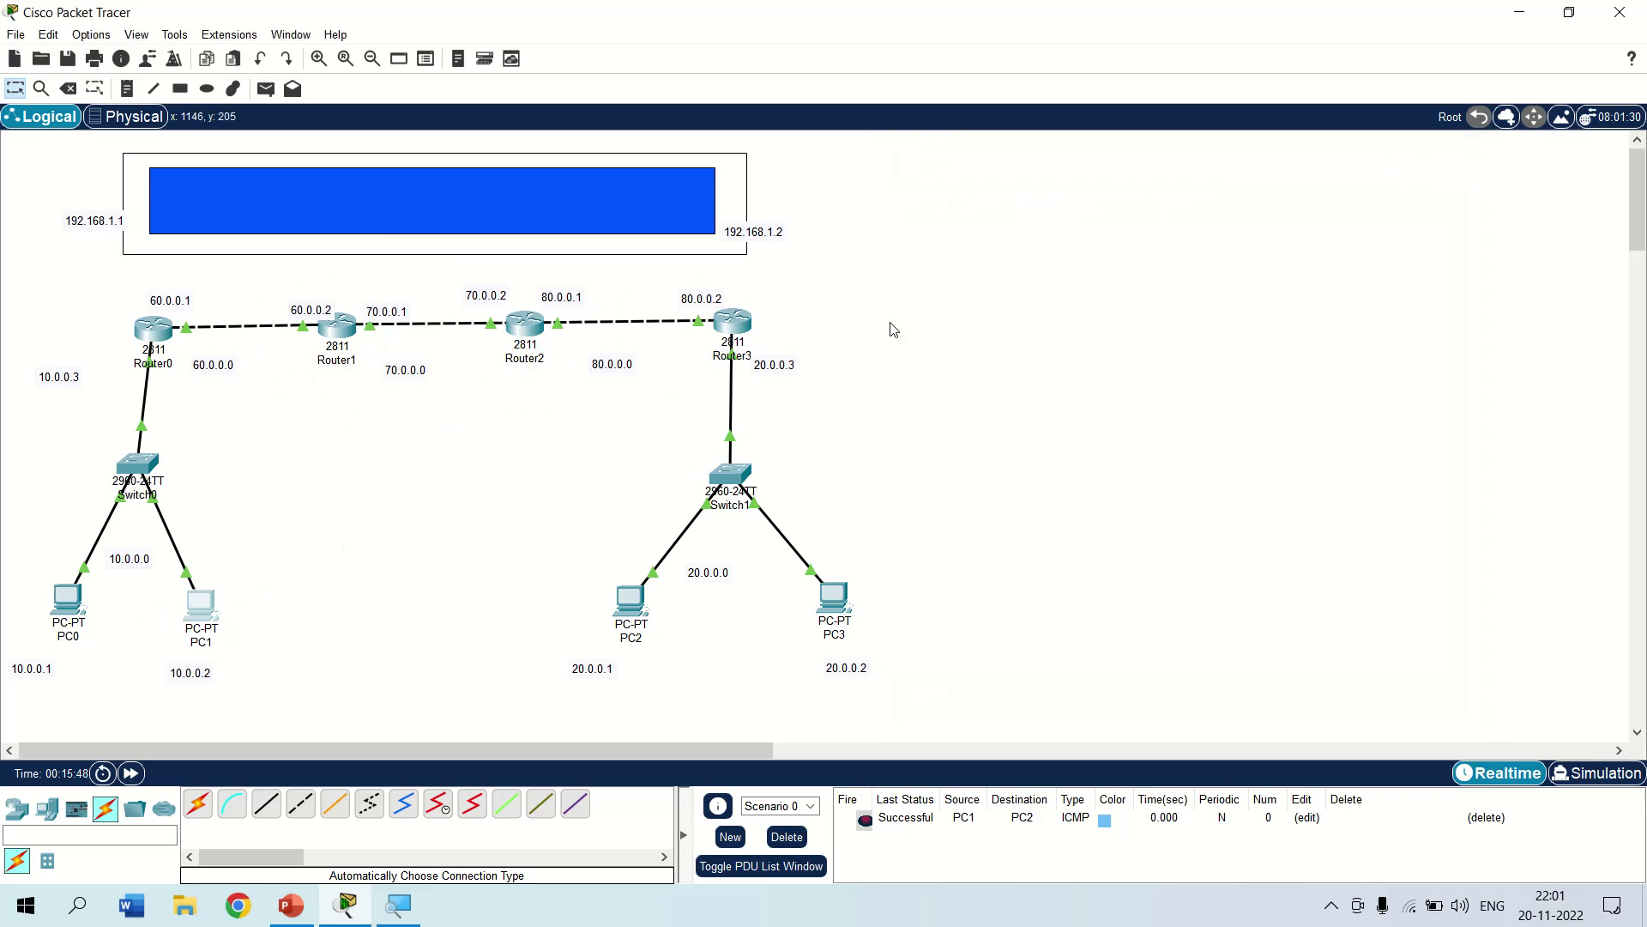
Open Router0's command line and exit RIP configuration to global configuration mode.
click(152, 336)
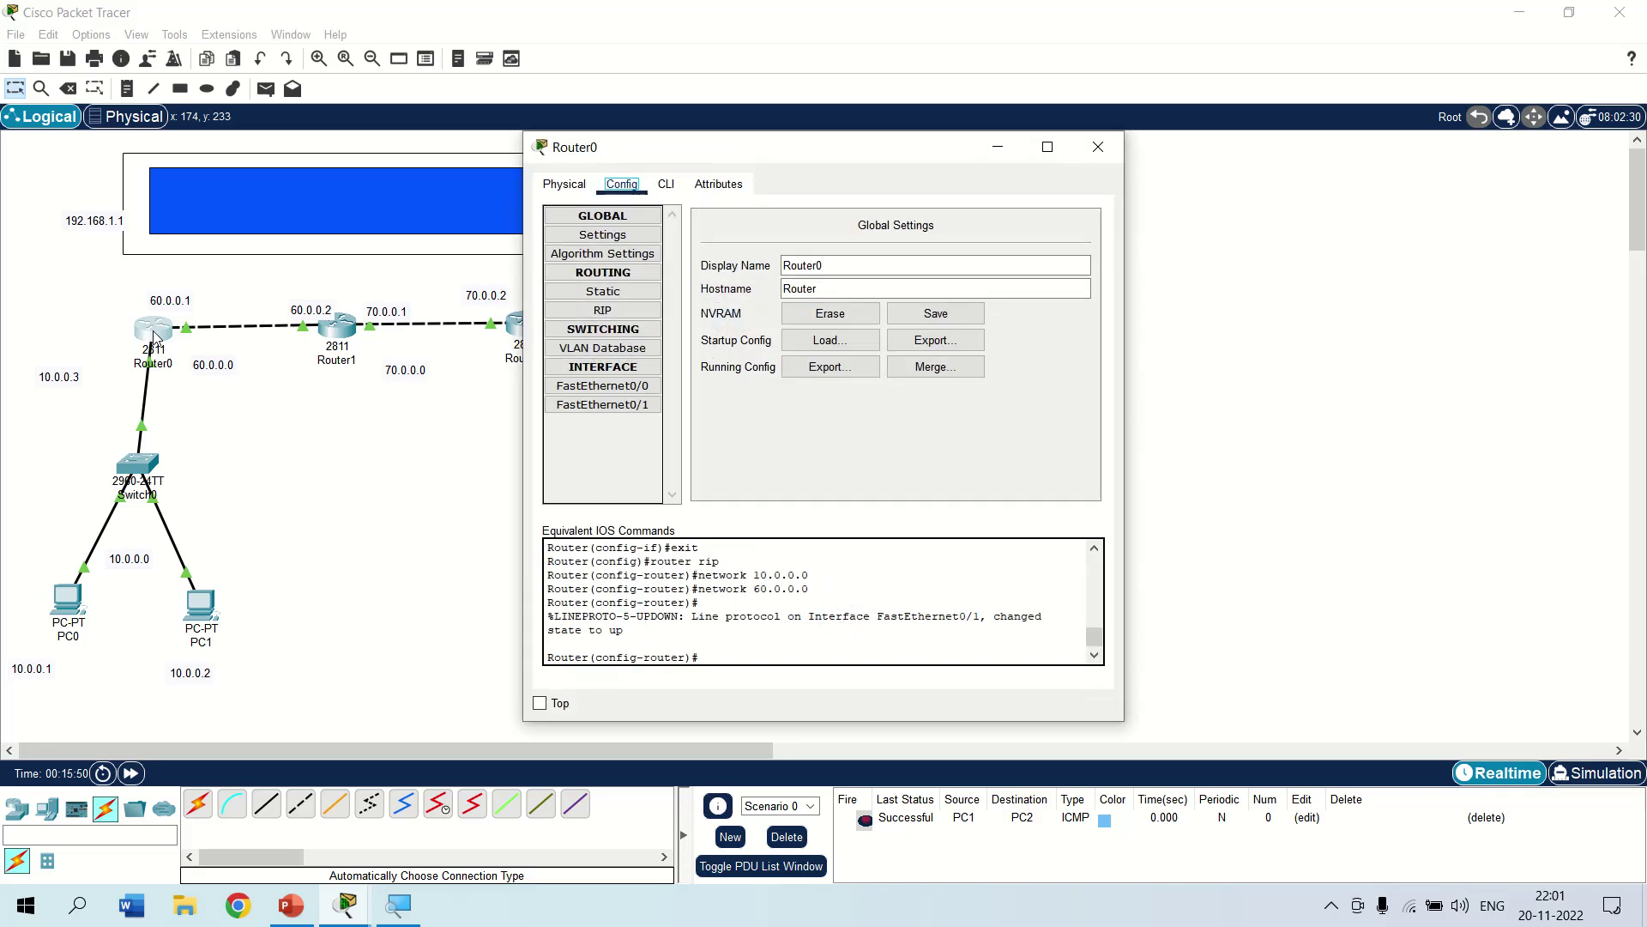
click(669, 185)
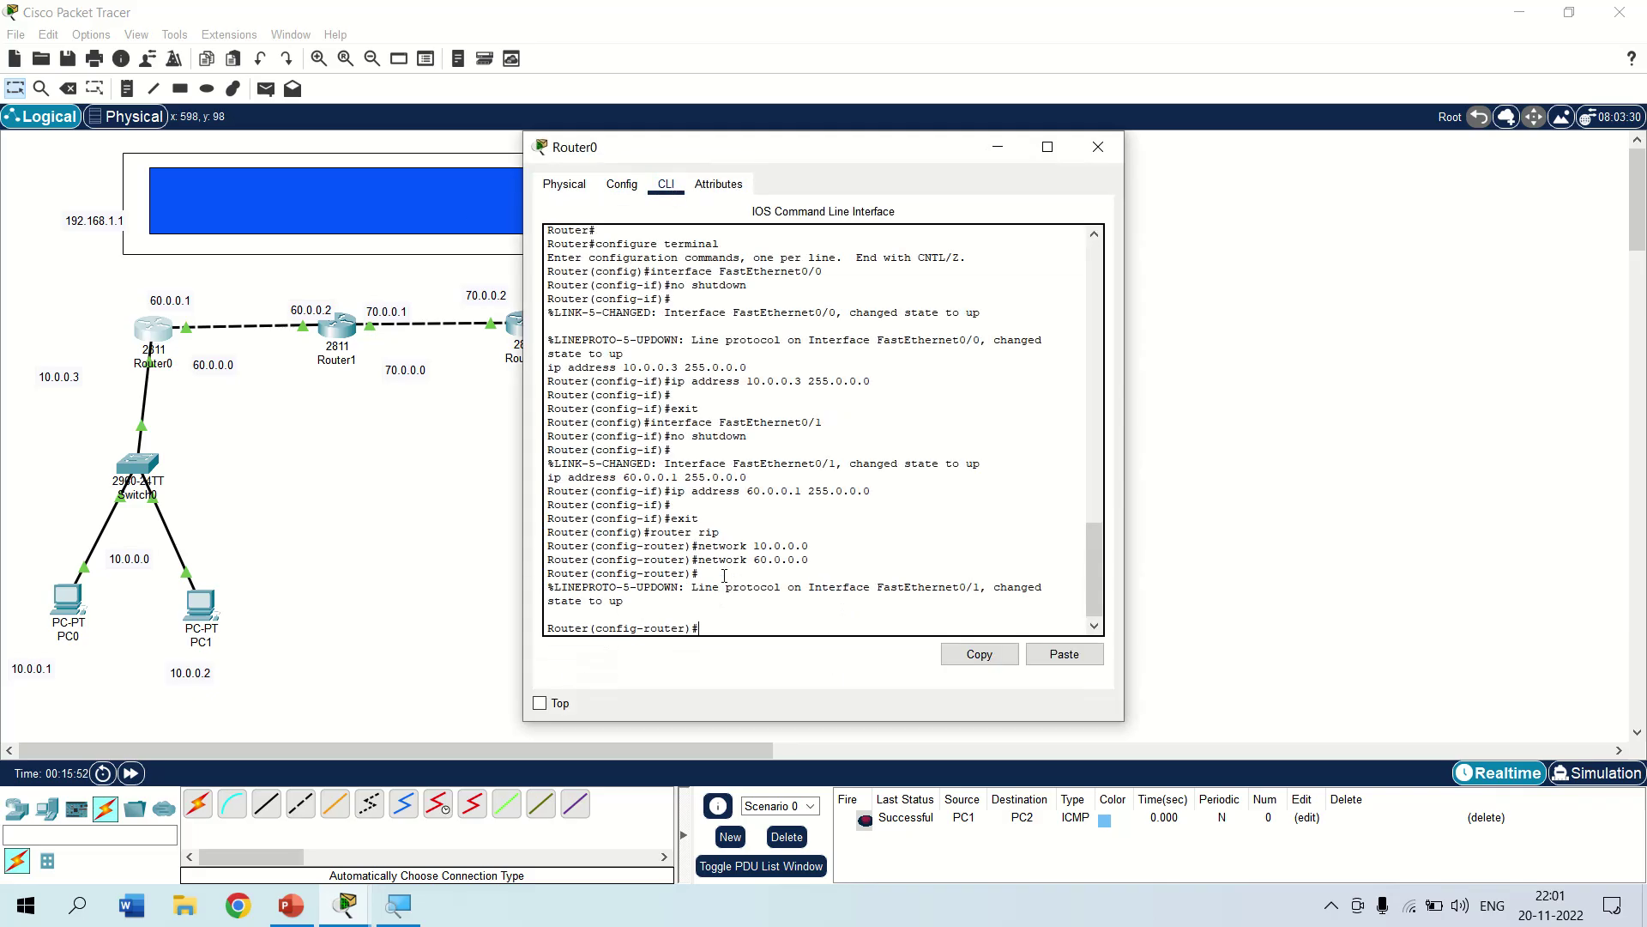
key(Return)
key(Return)
key(Return)
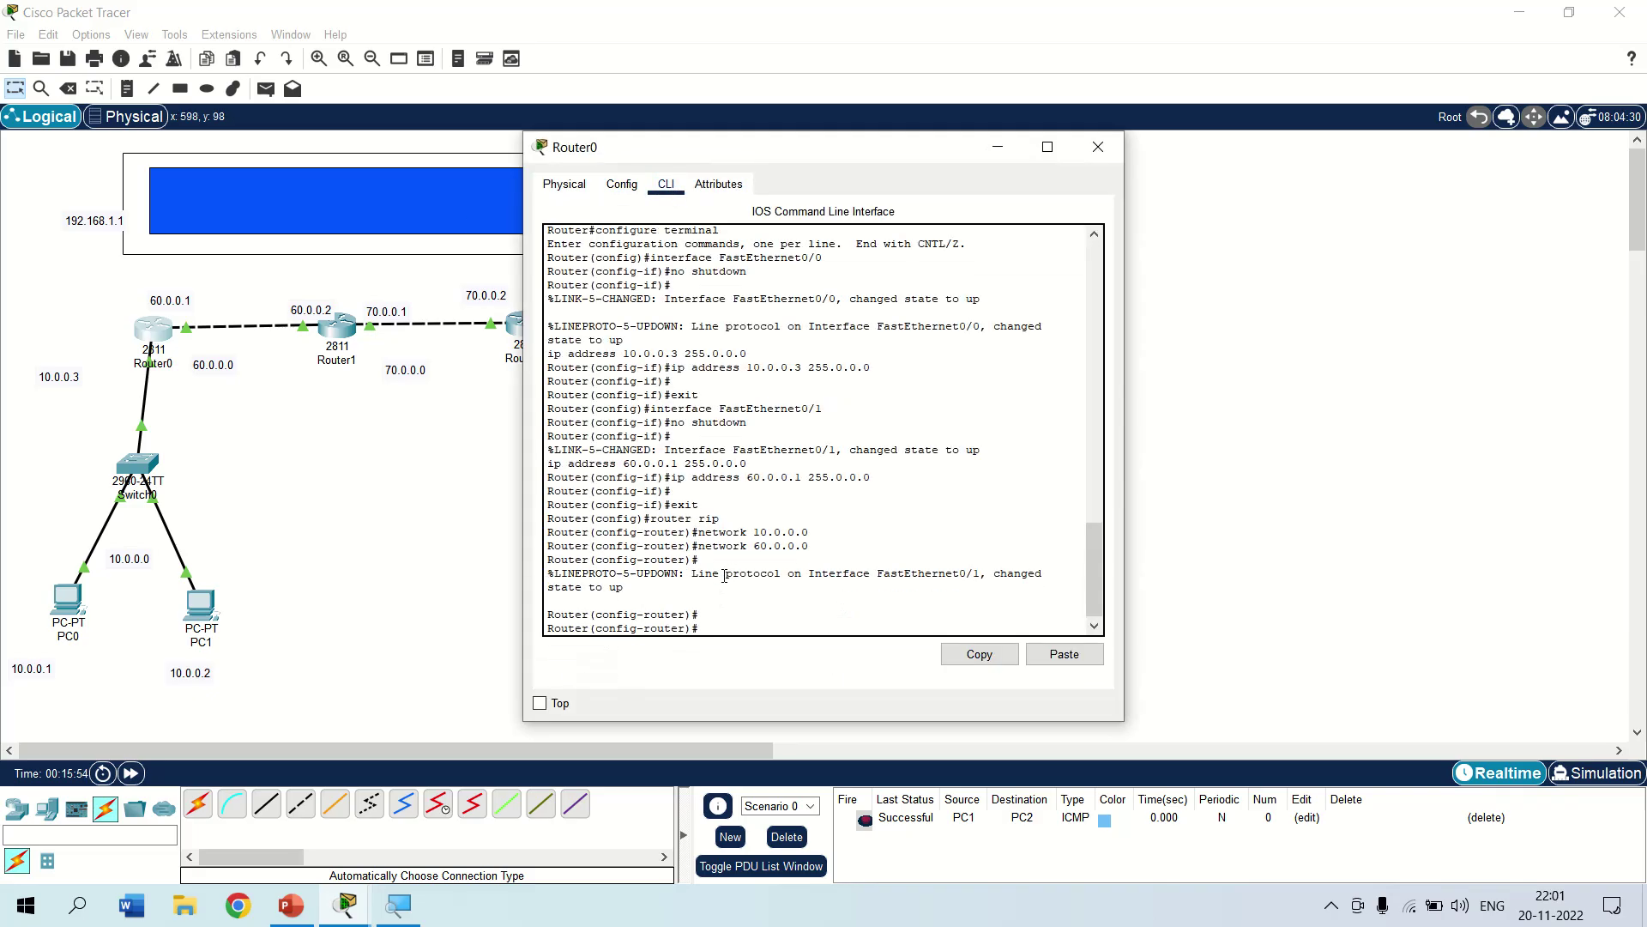
text(exit)
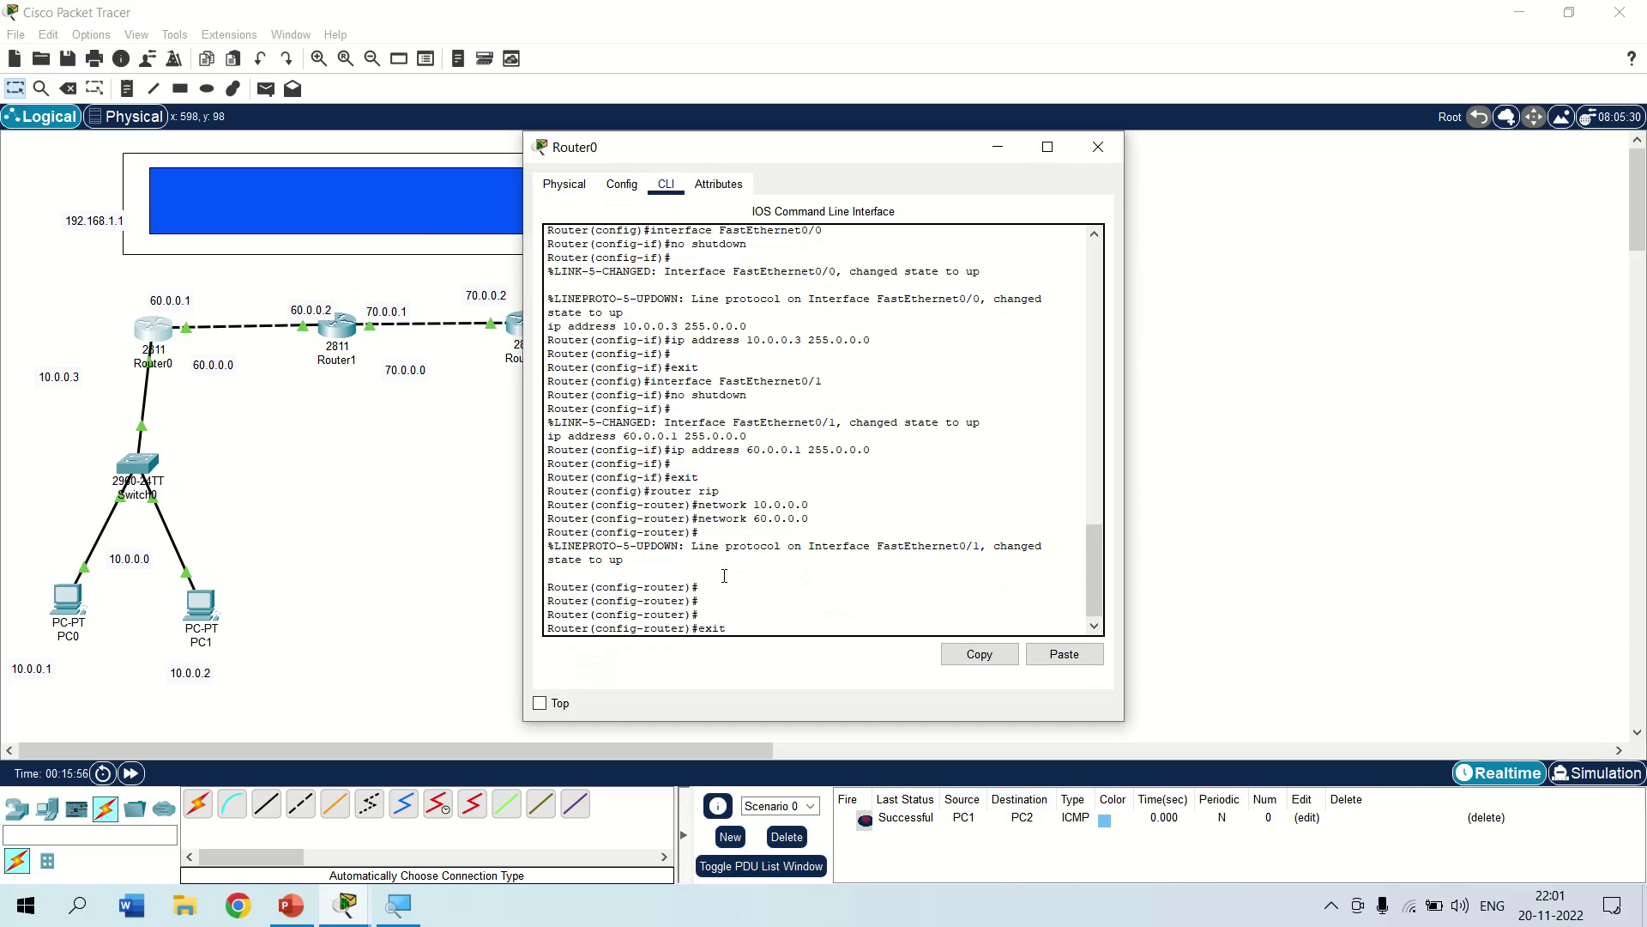
key(Return)
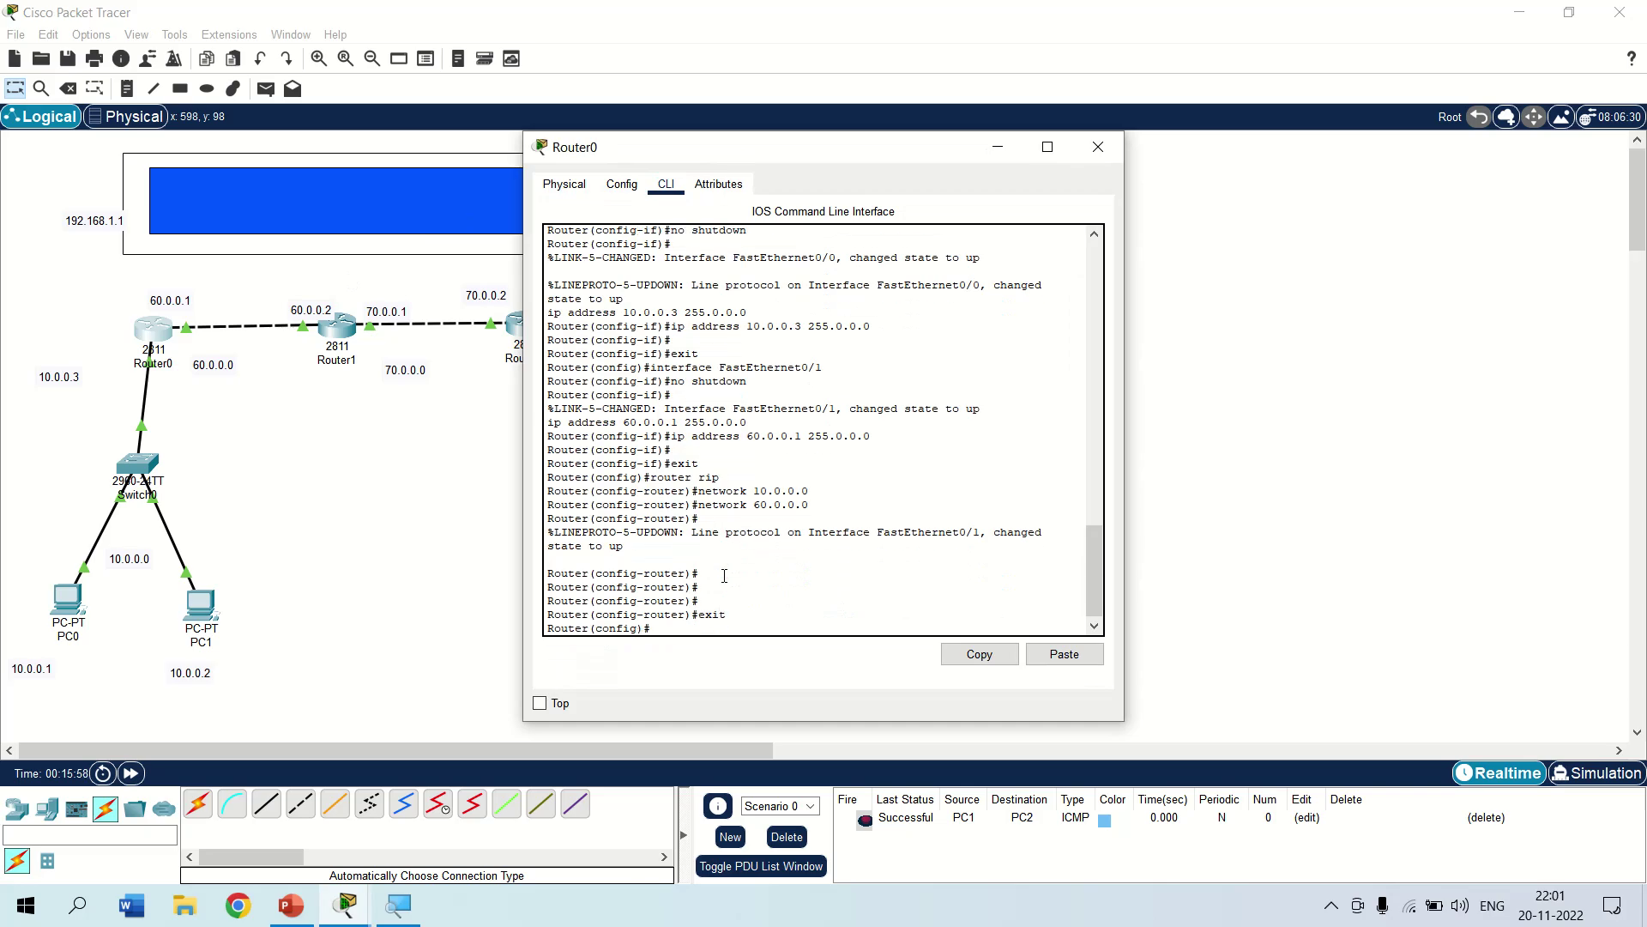
Try the enable and configure terminal commands from Router0's global configuration mode.
text(enable)
key(Return)
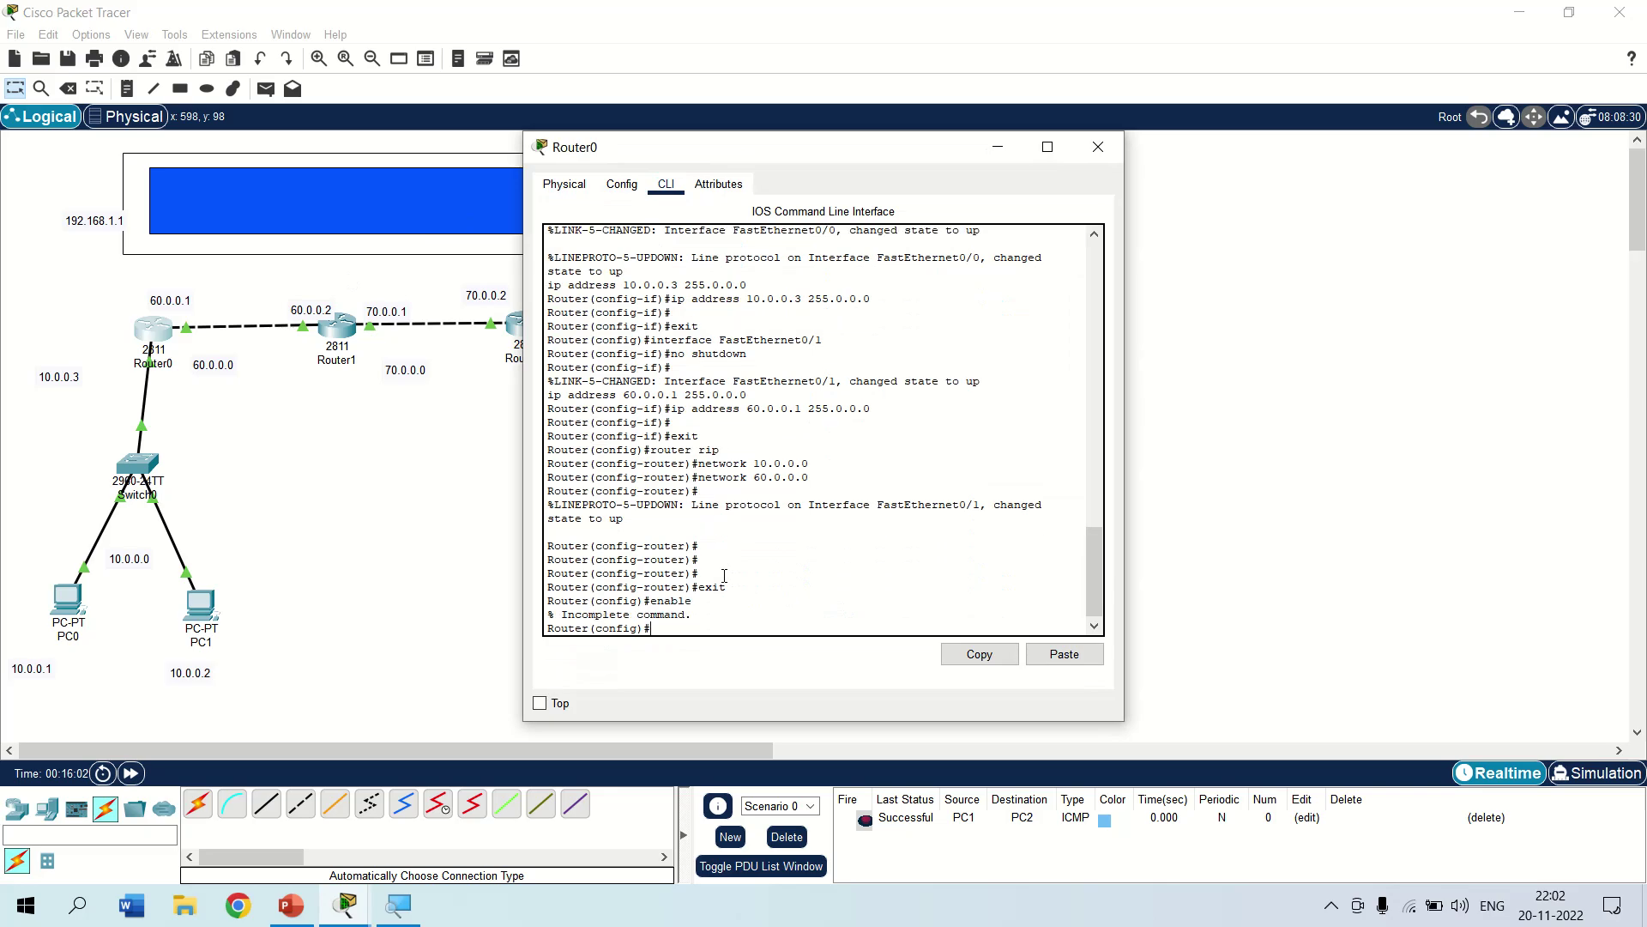
text(config)
text(ure terminal)
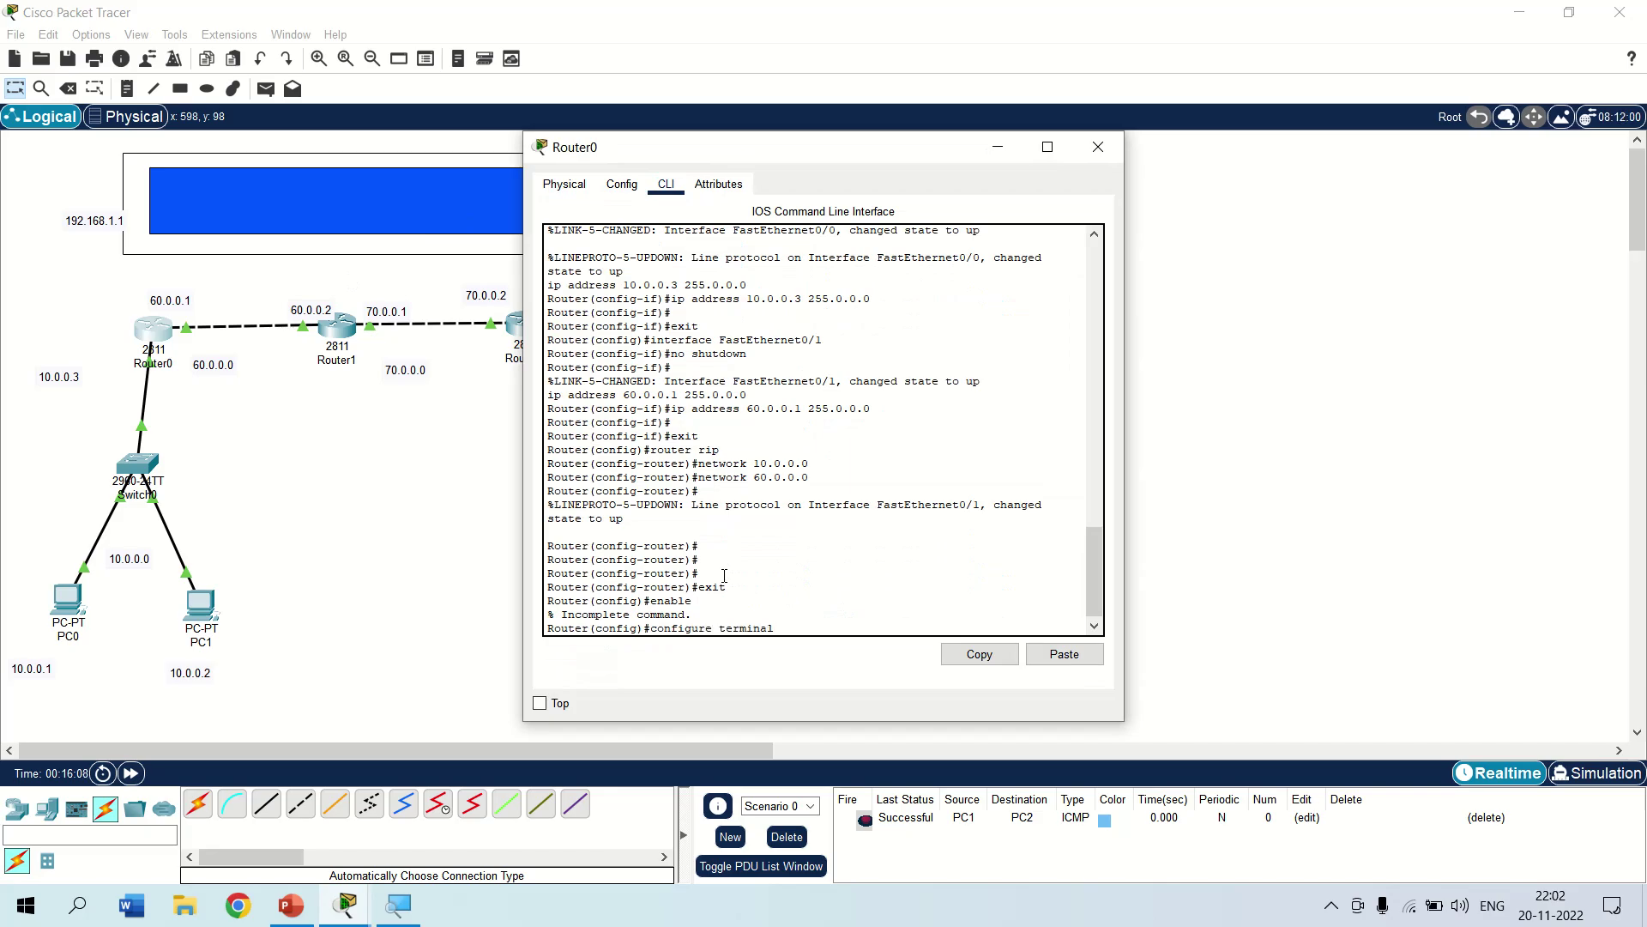
key(Return)
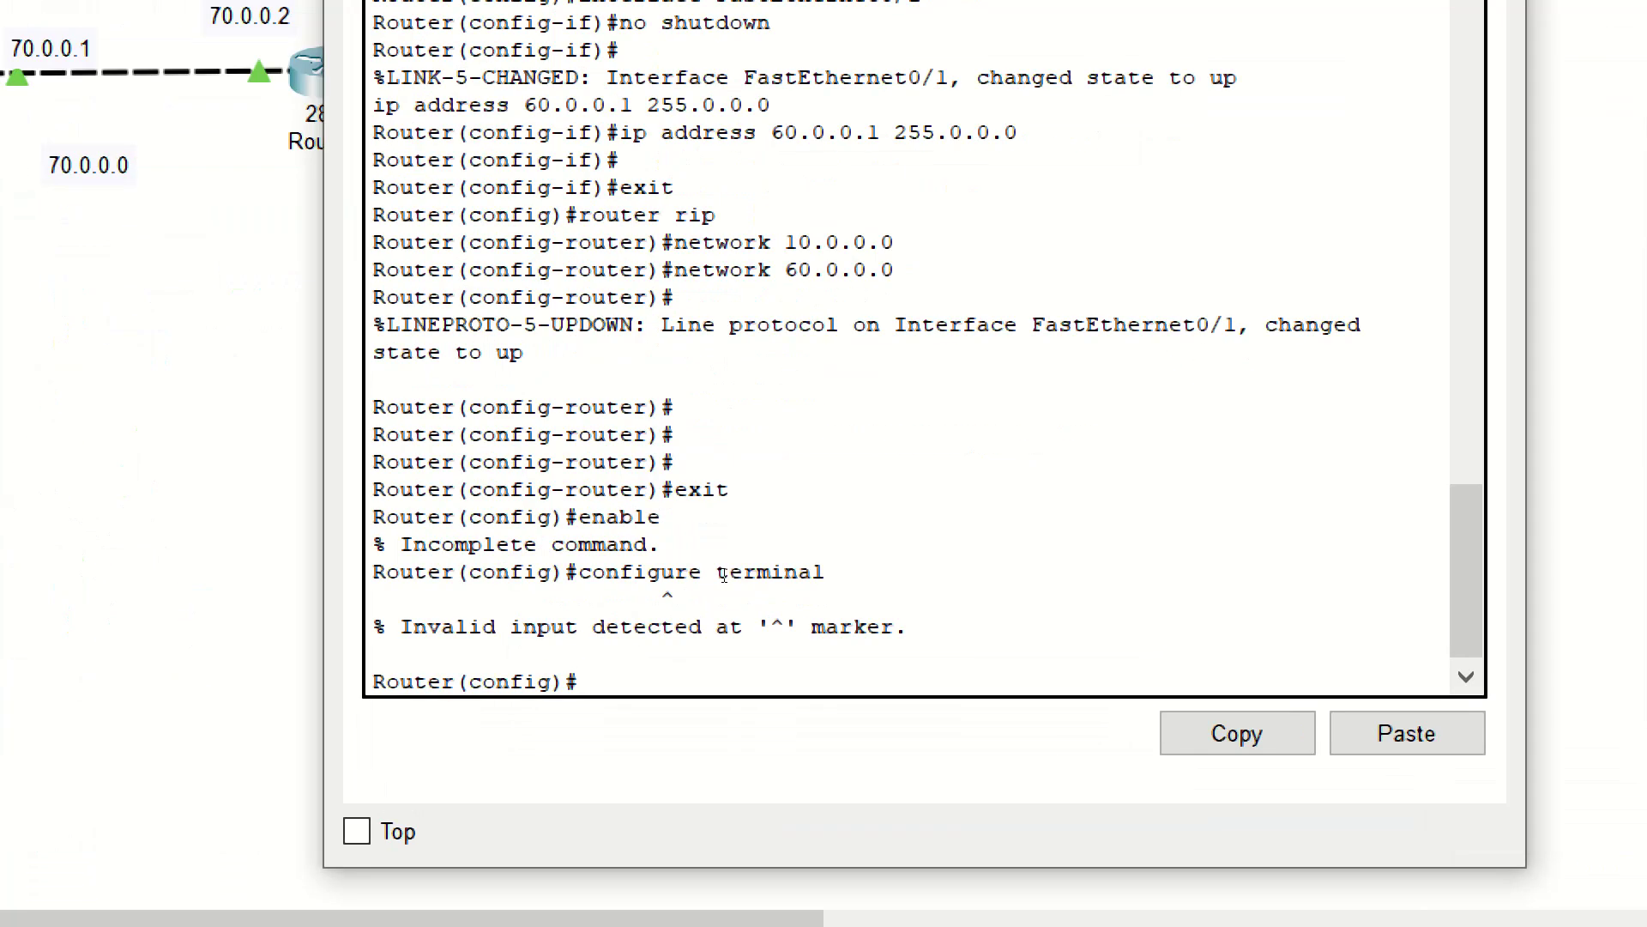
Create the interface tunnel 0 on Router0 and enter its interface configuration.
text(interface )
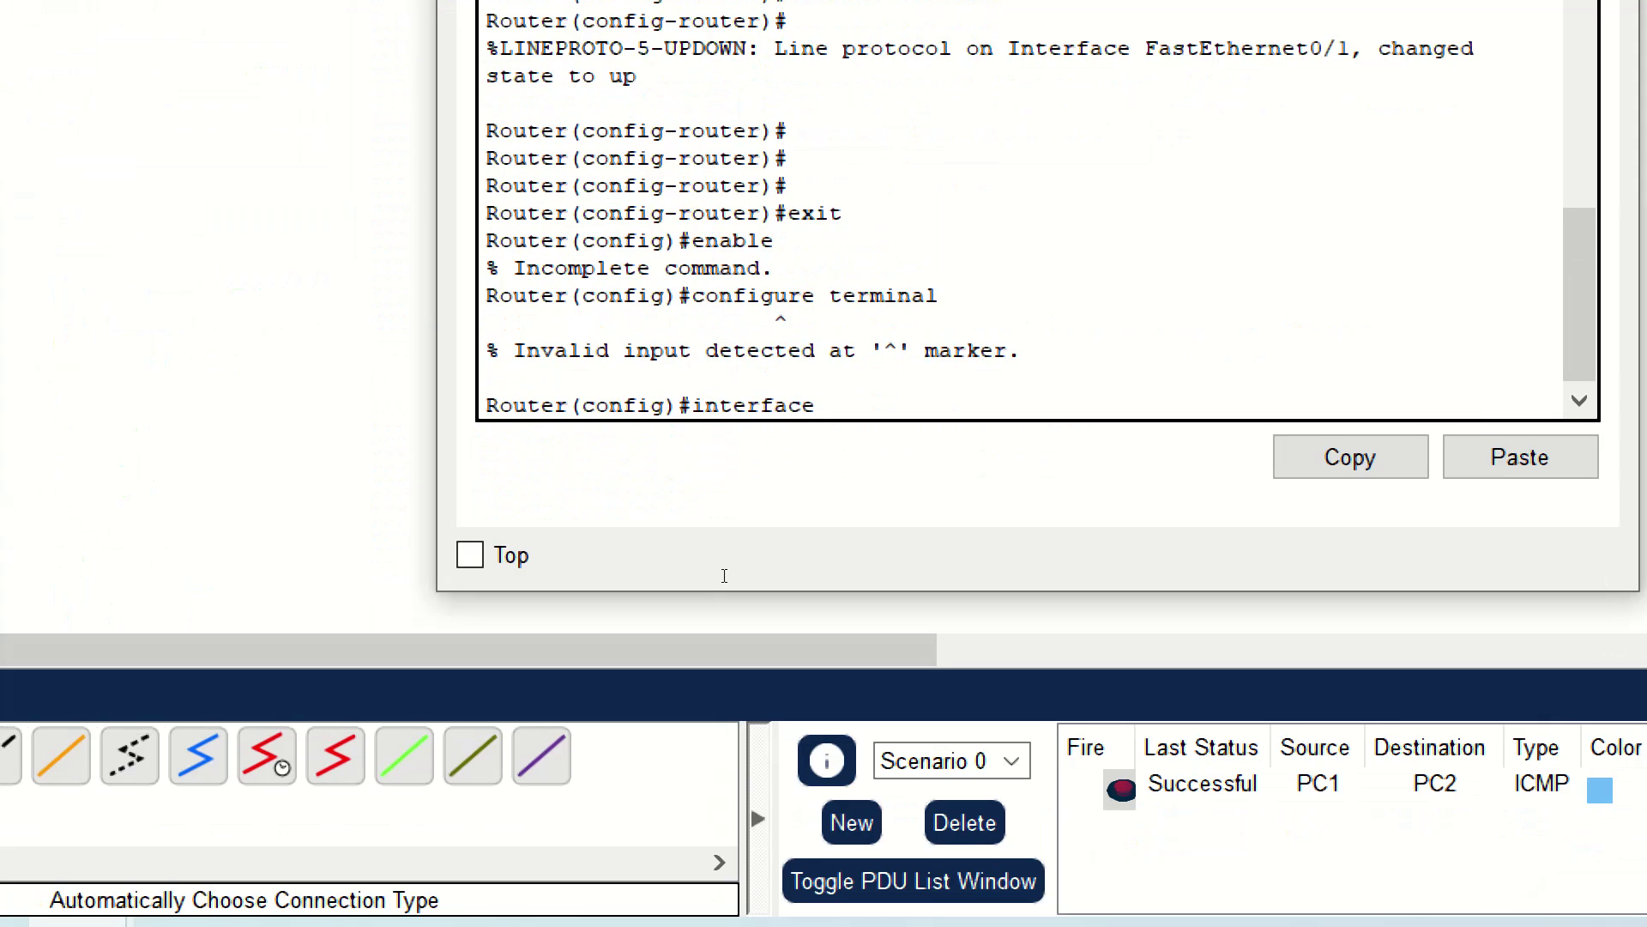
text(tunne)
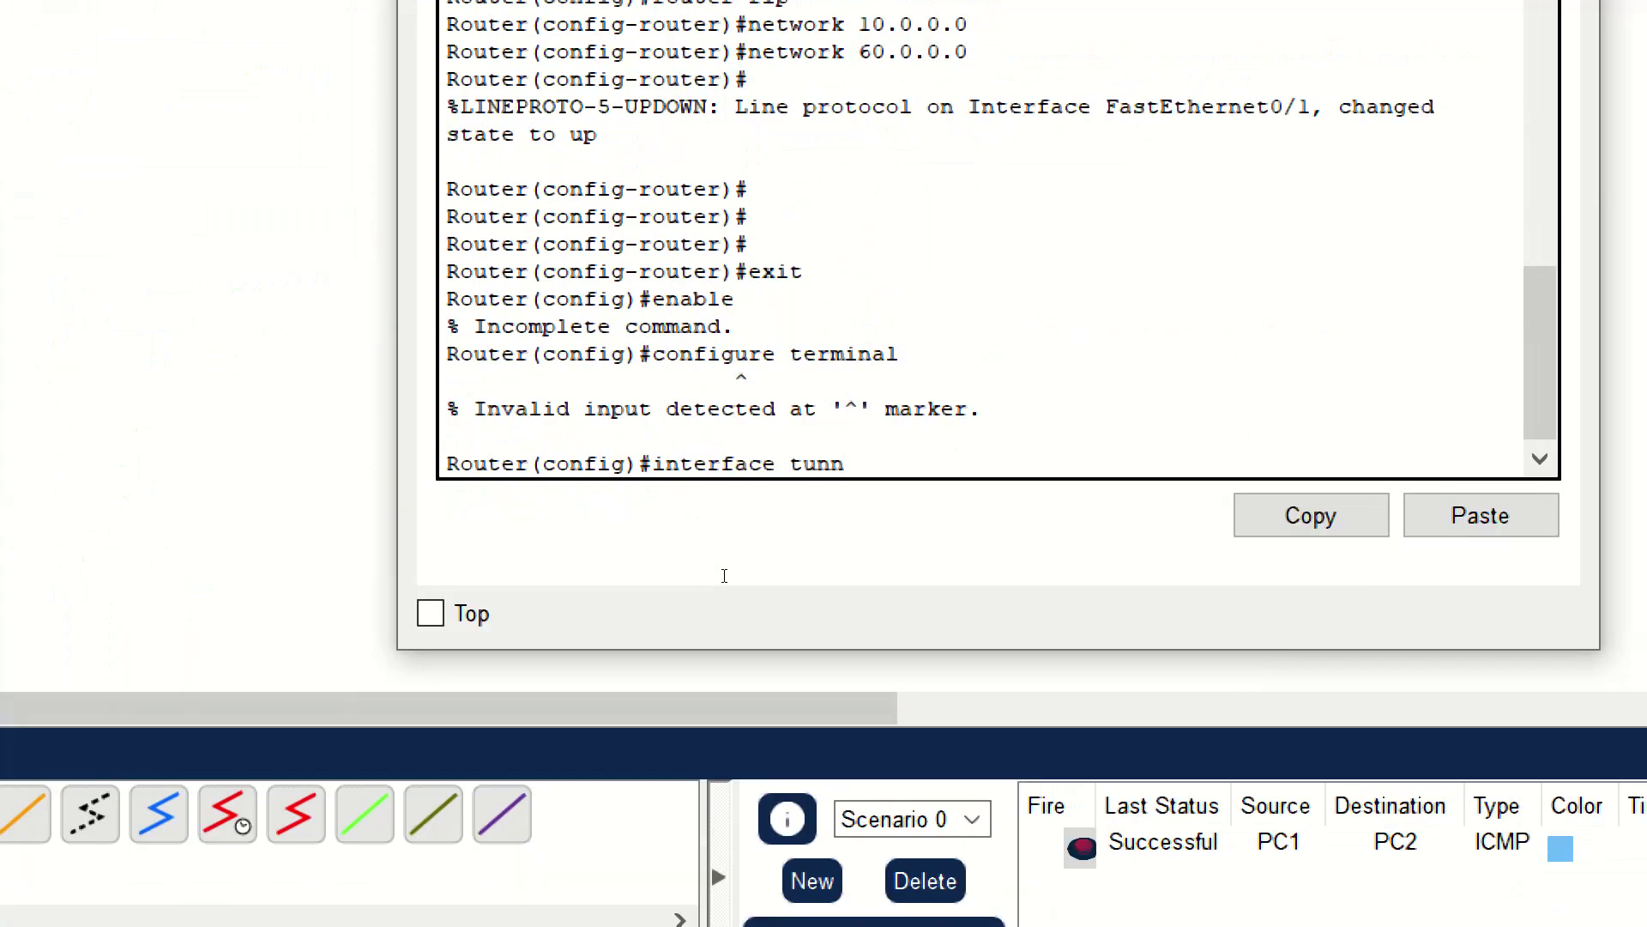
text(l 0)
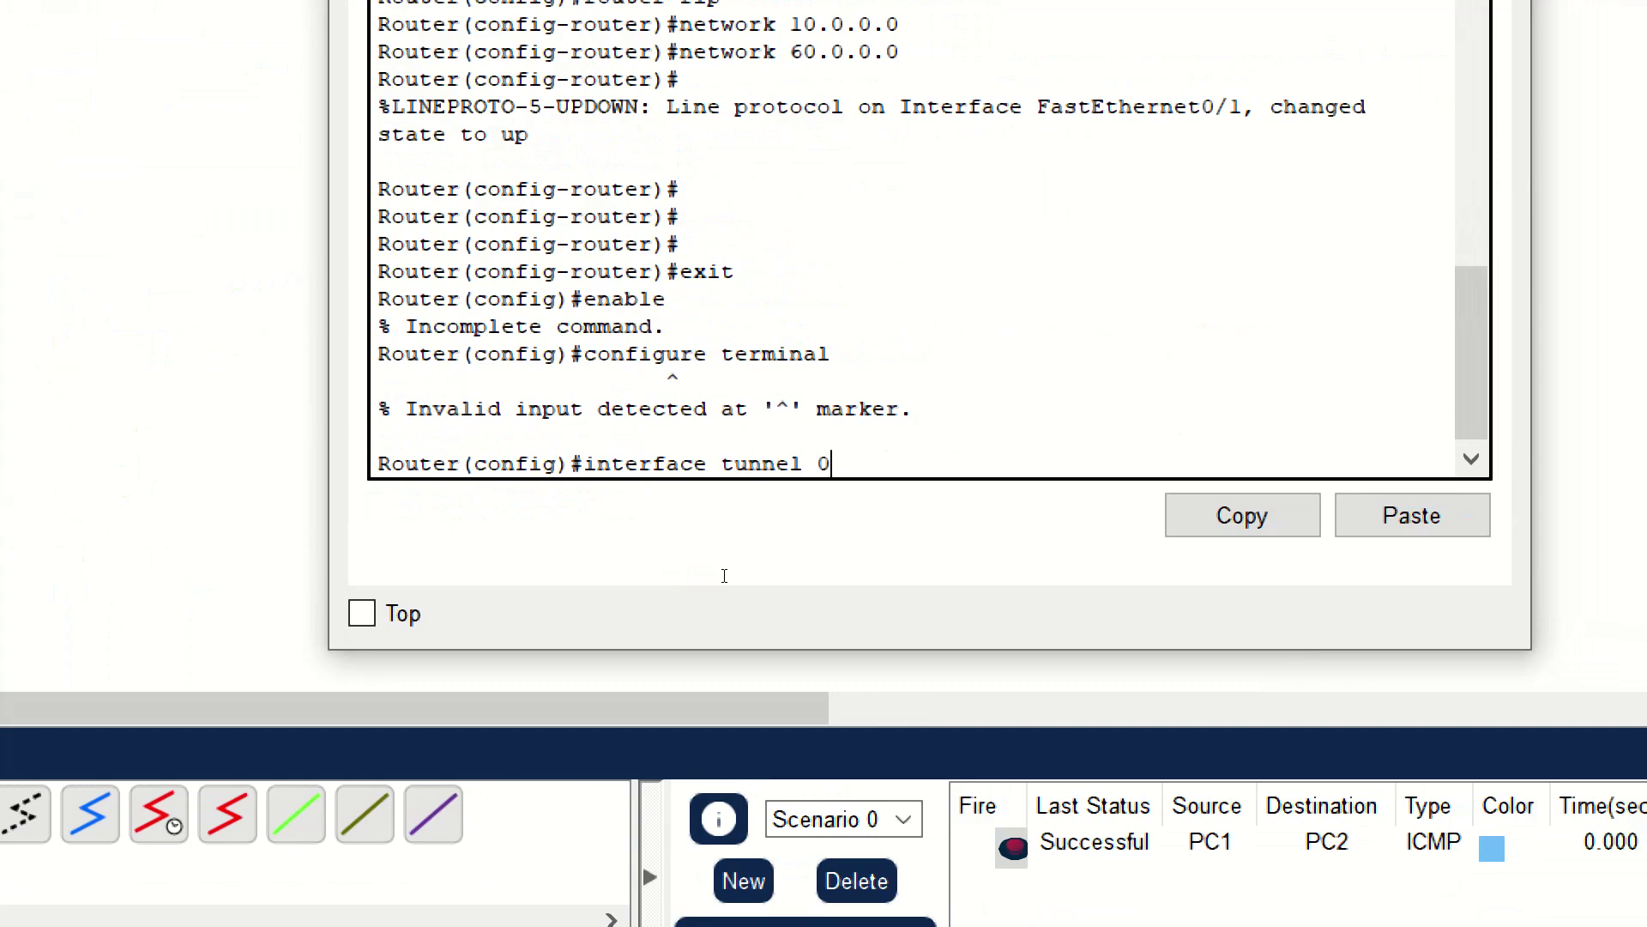
key(Return)
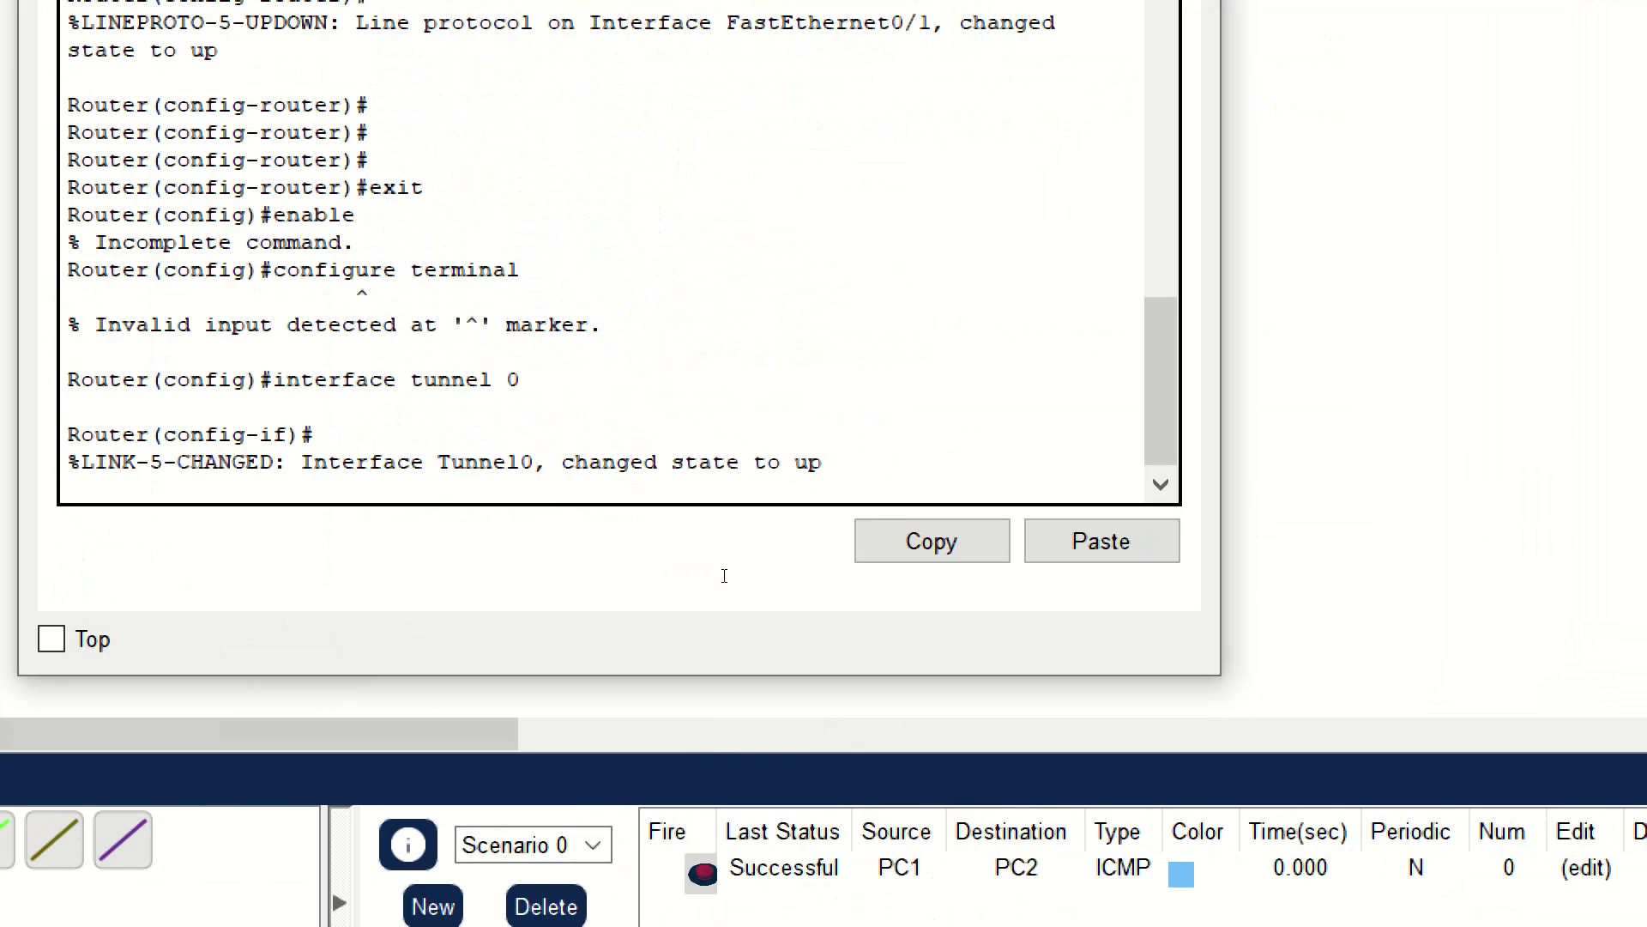
key(Return)
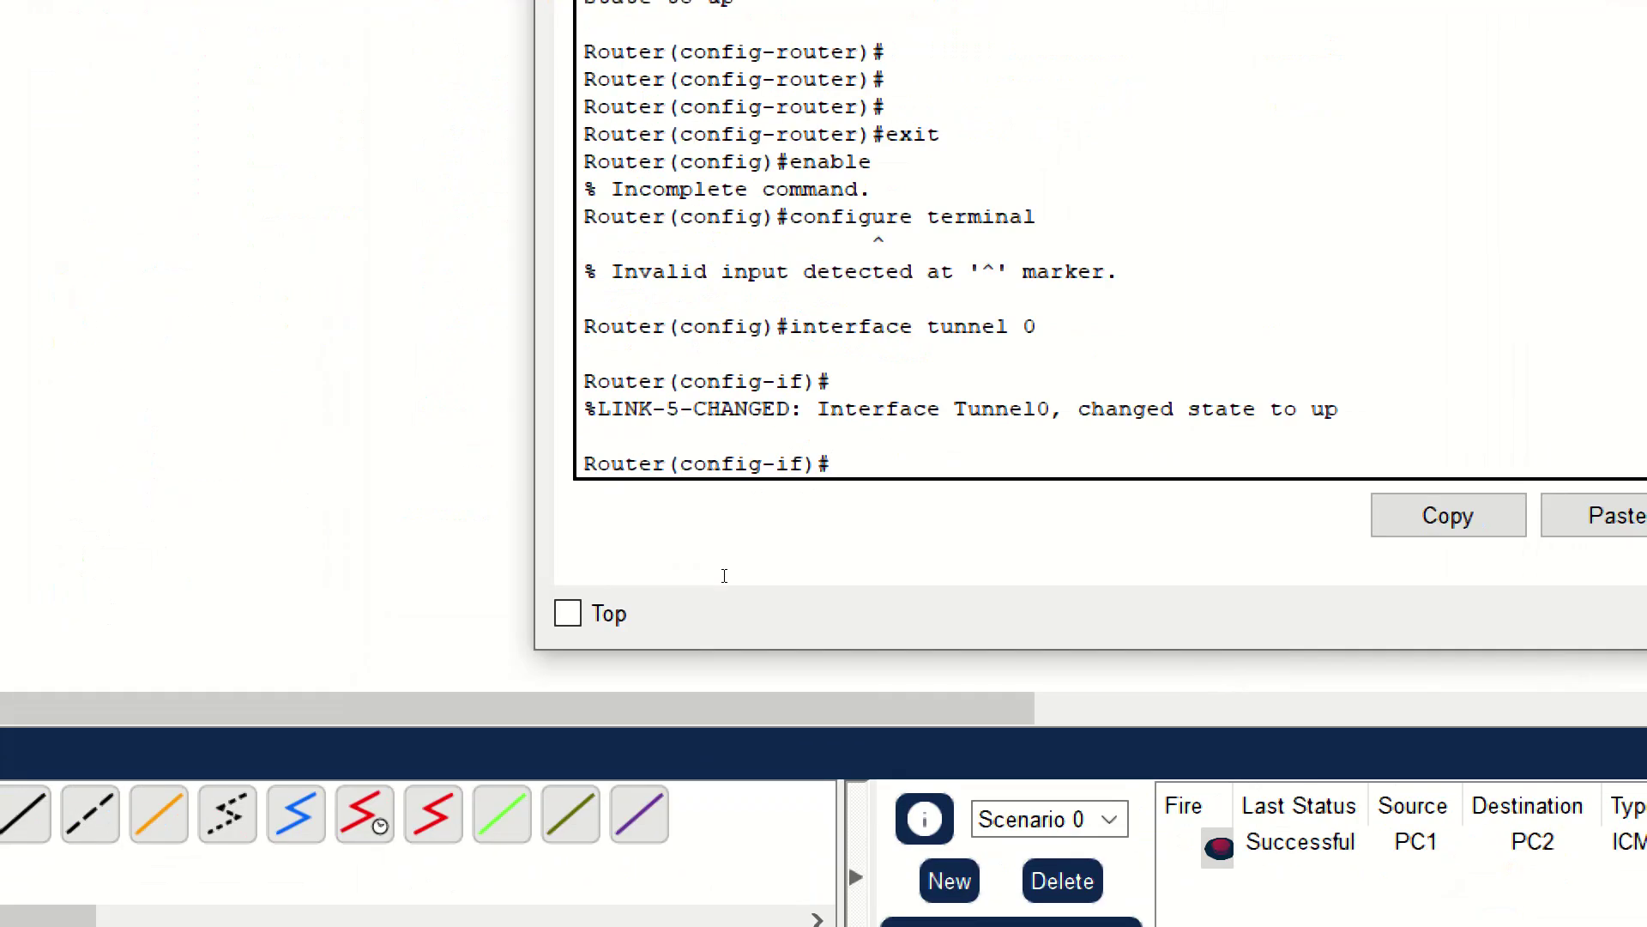
Assign Router0's tunnel 0 the IP address 192.168.1.1 with subnet mask 255.255.255.0.
text(ip a)
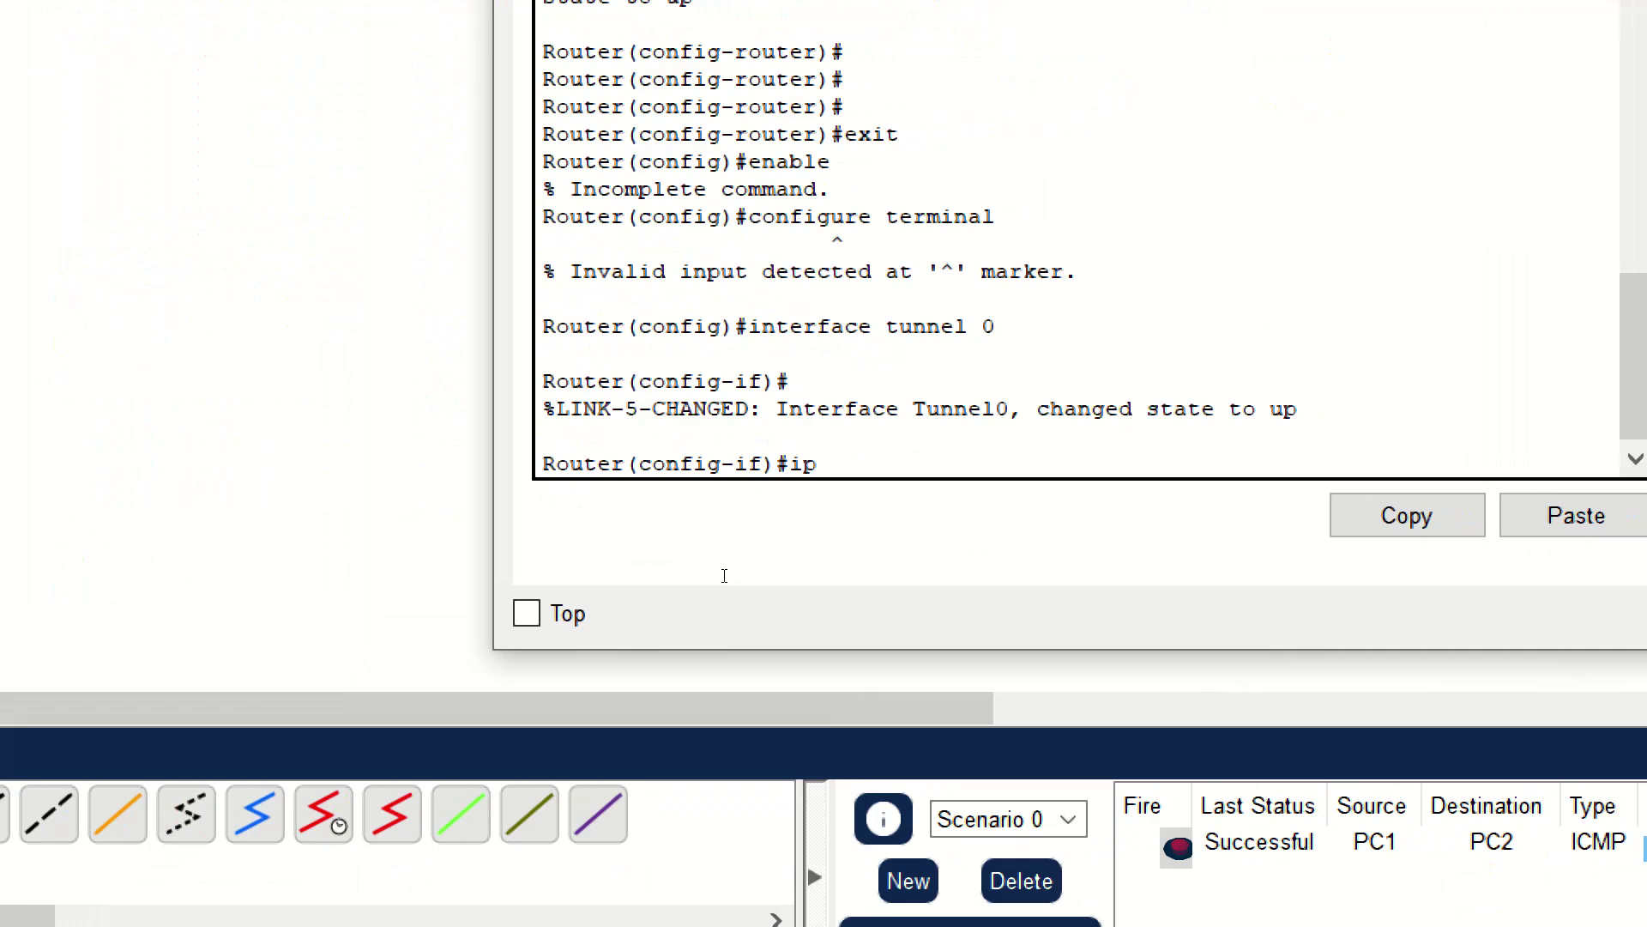
text(ddress)
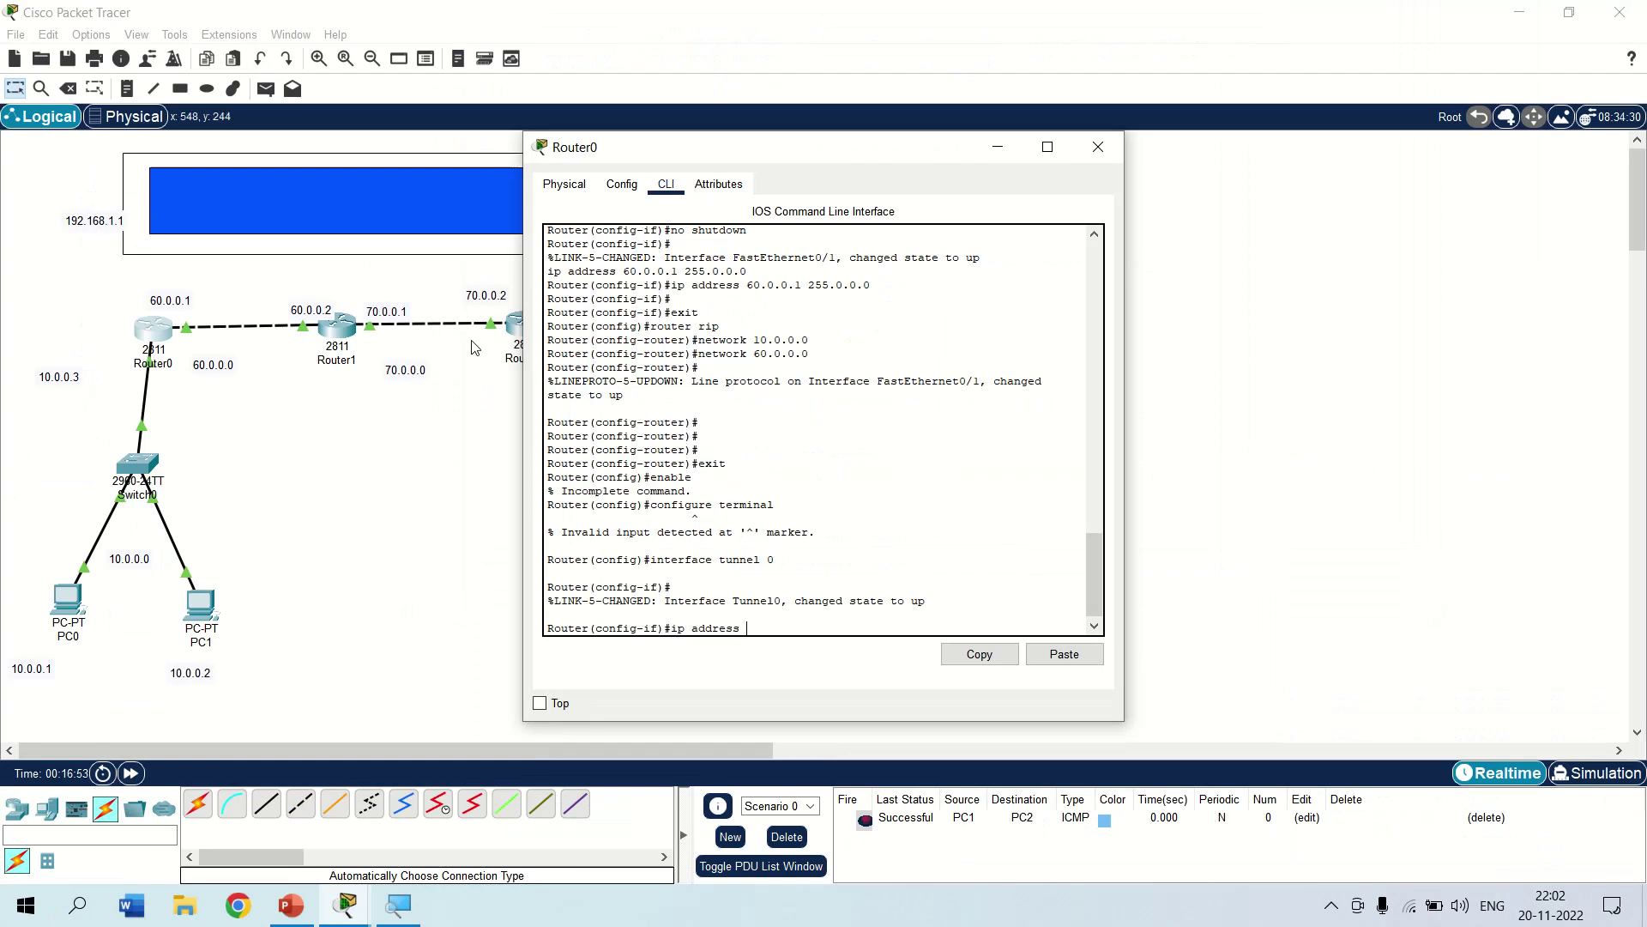
text(192.168.1.1 255.255.255.0)
key(Return)
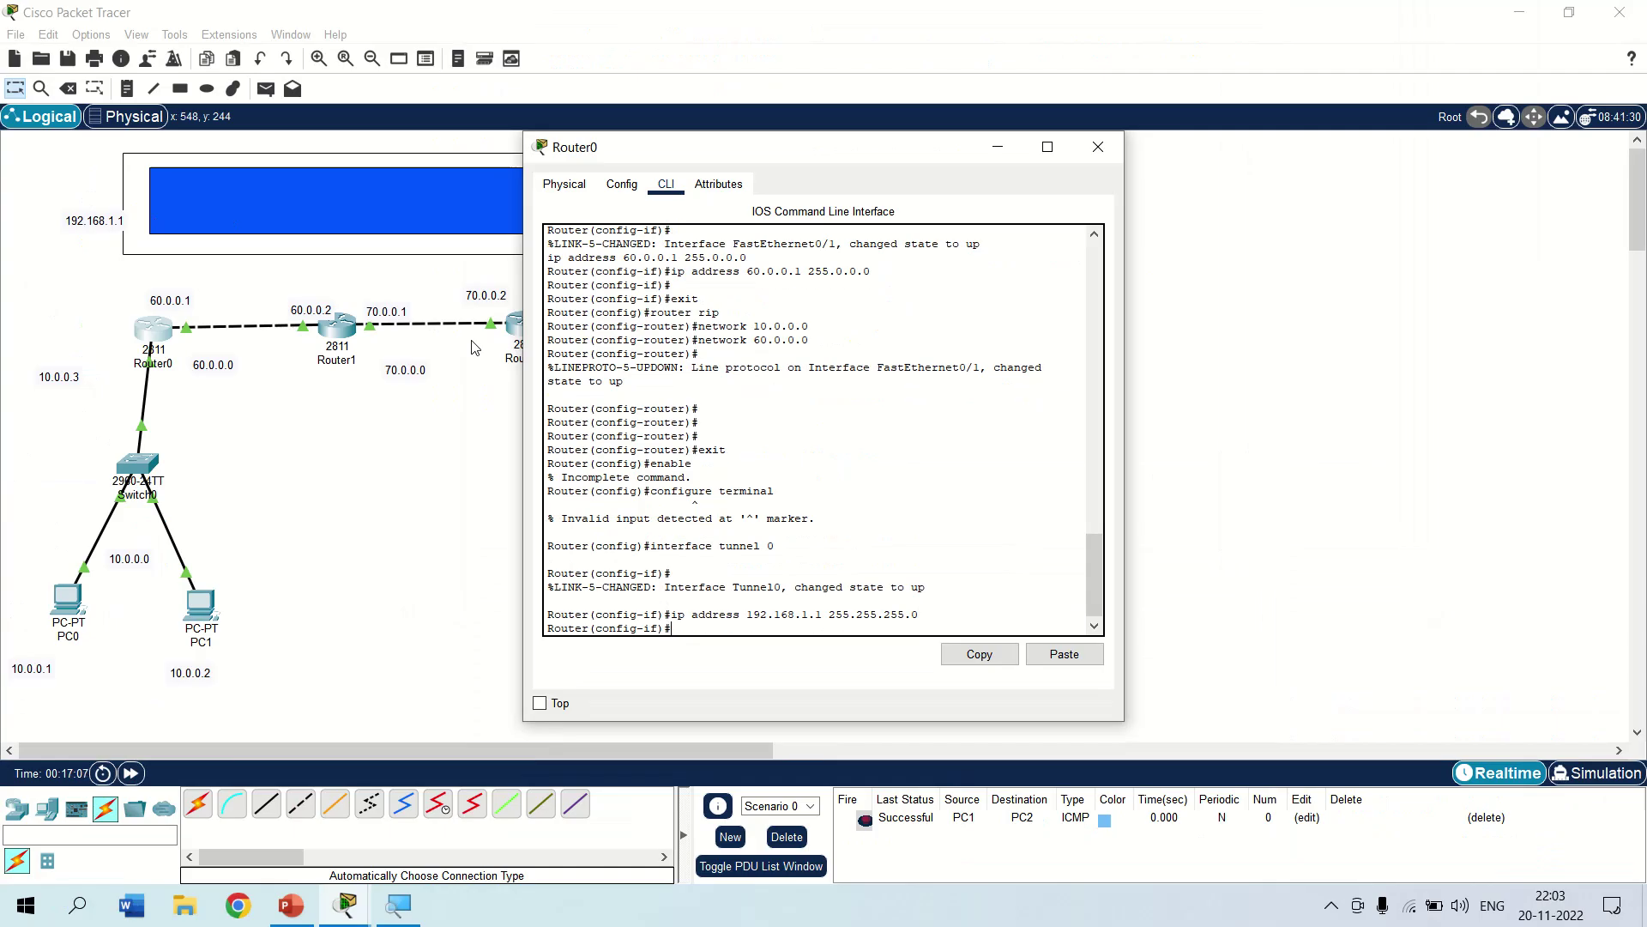
Set the source of Router0's tunnel 0 to interface fa0/1.
text(tunnel source)
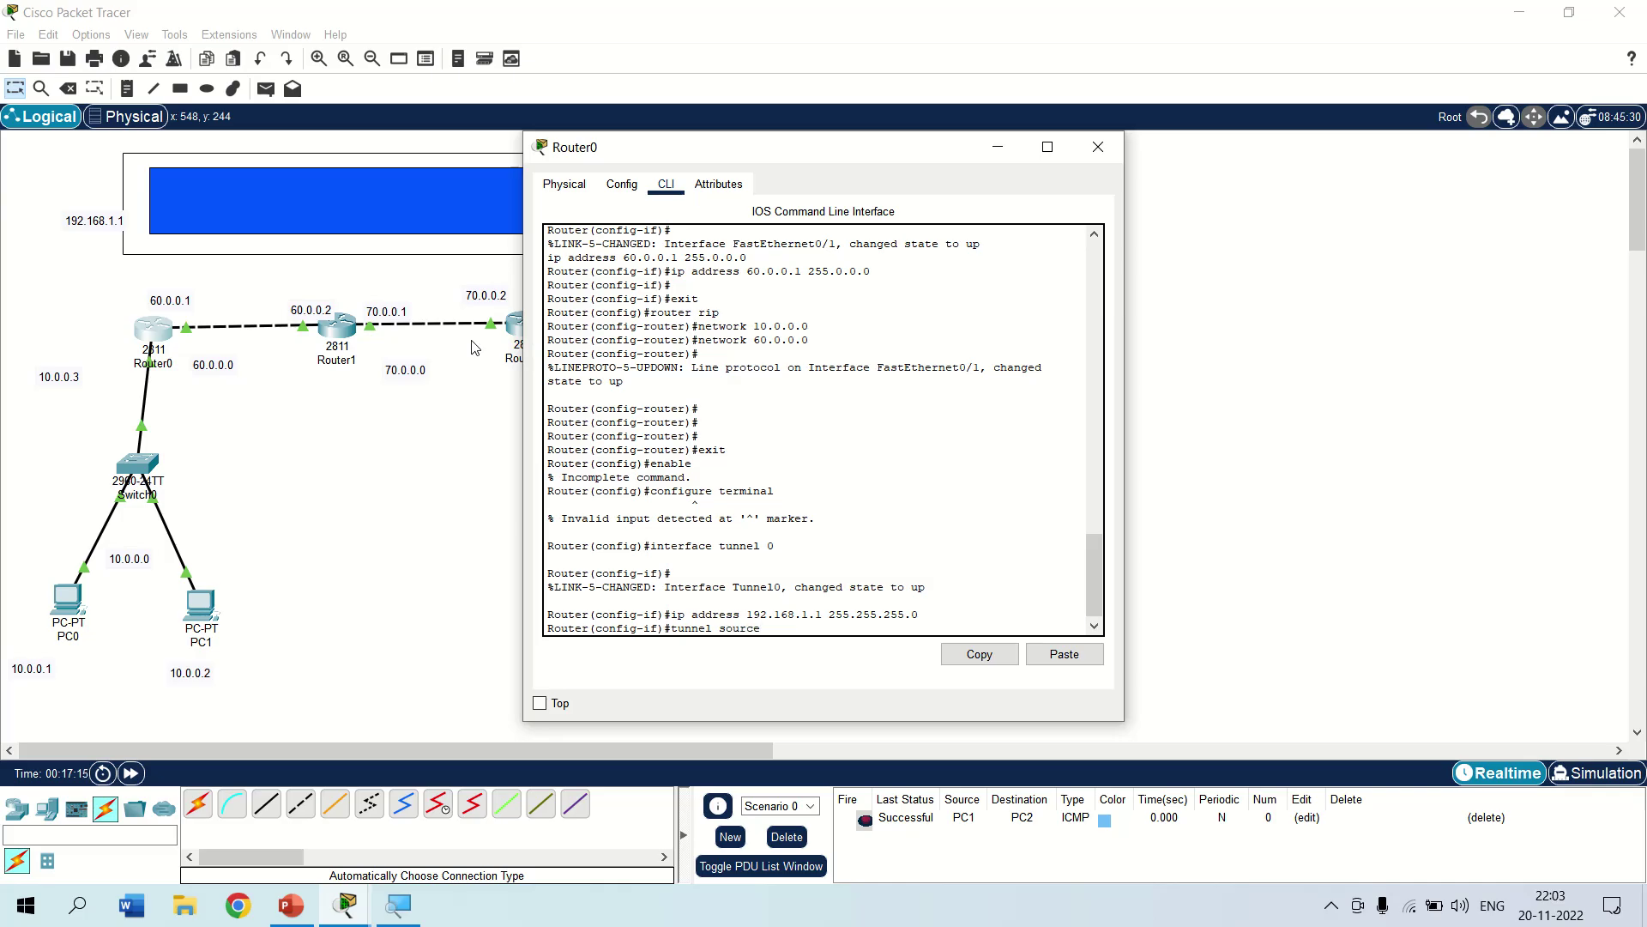
text( fa0/1)
key(Return)
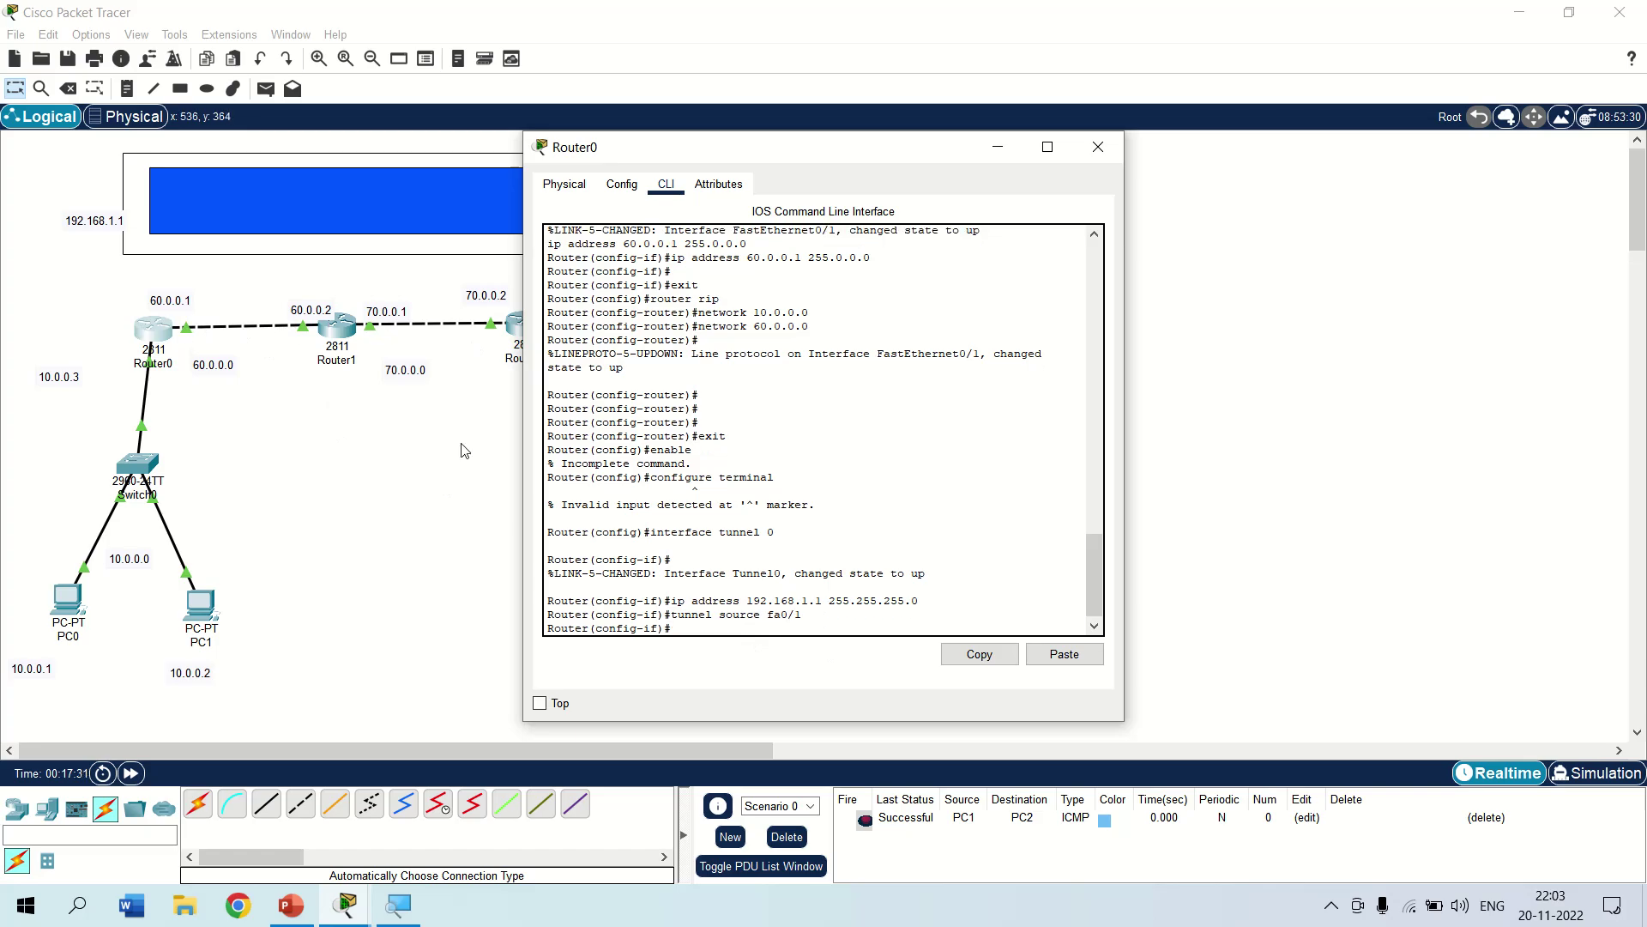
Set the destination of Router0's tunnel 0 to 80.0.0.2 and close the Router0 window.
text(tunnel destination)
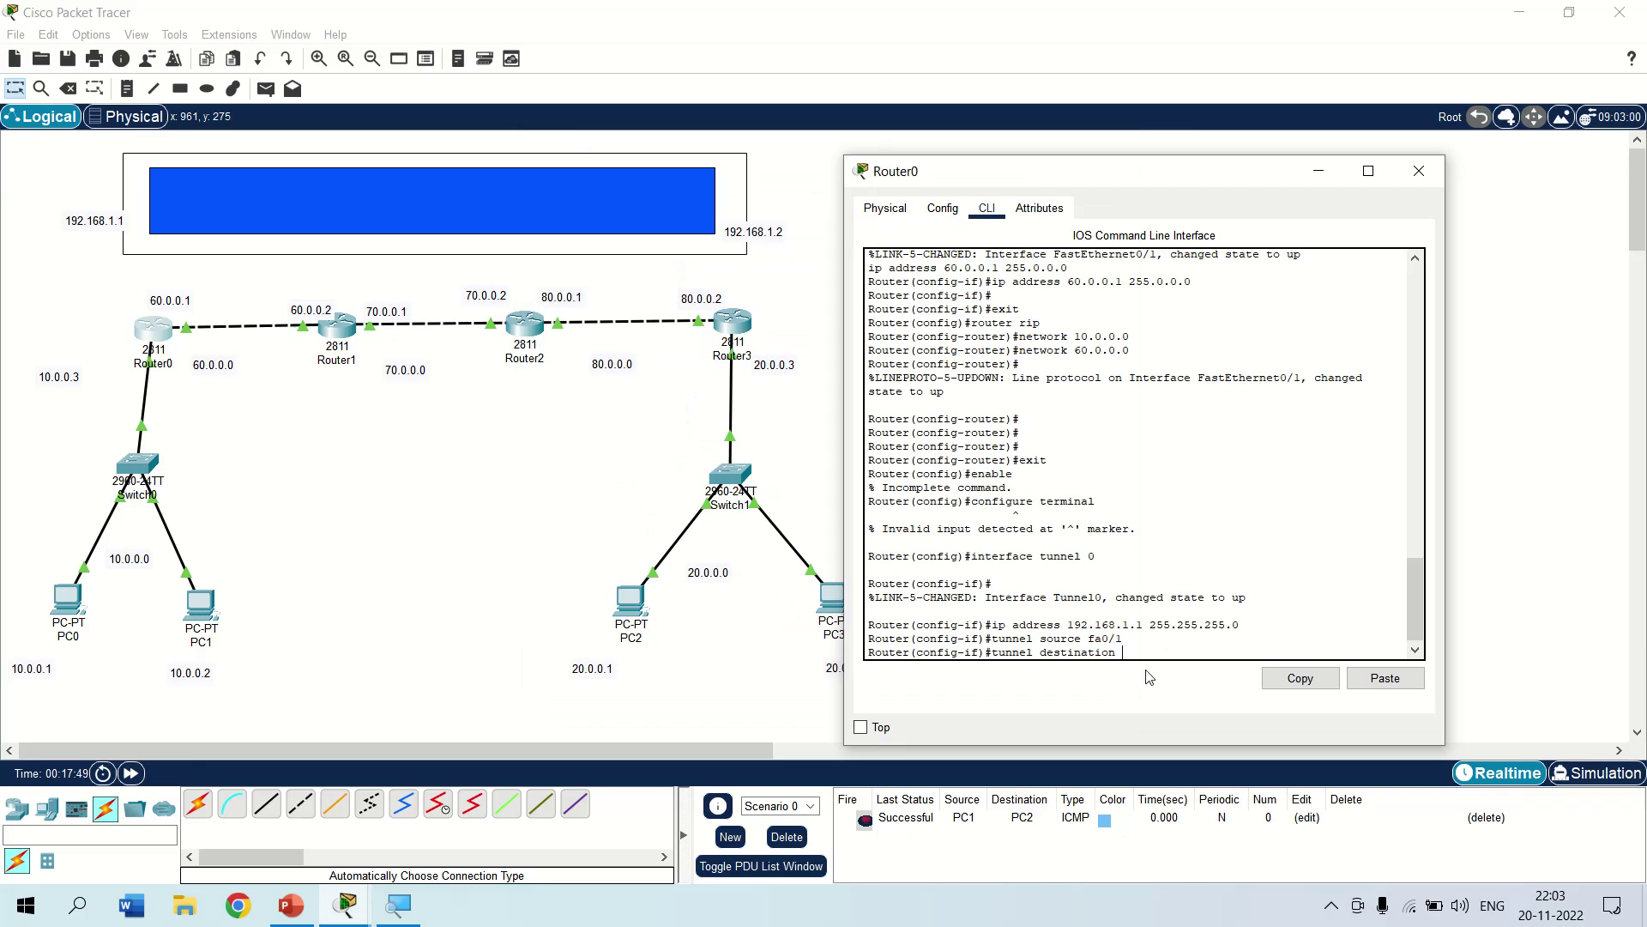
text(.0.0.2)
key(Return)
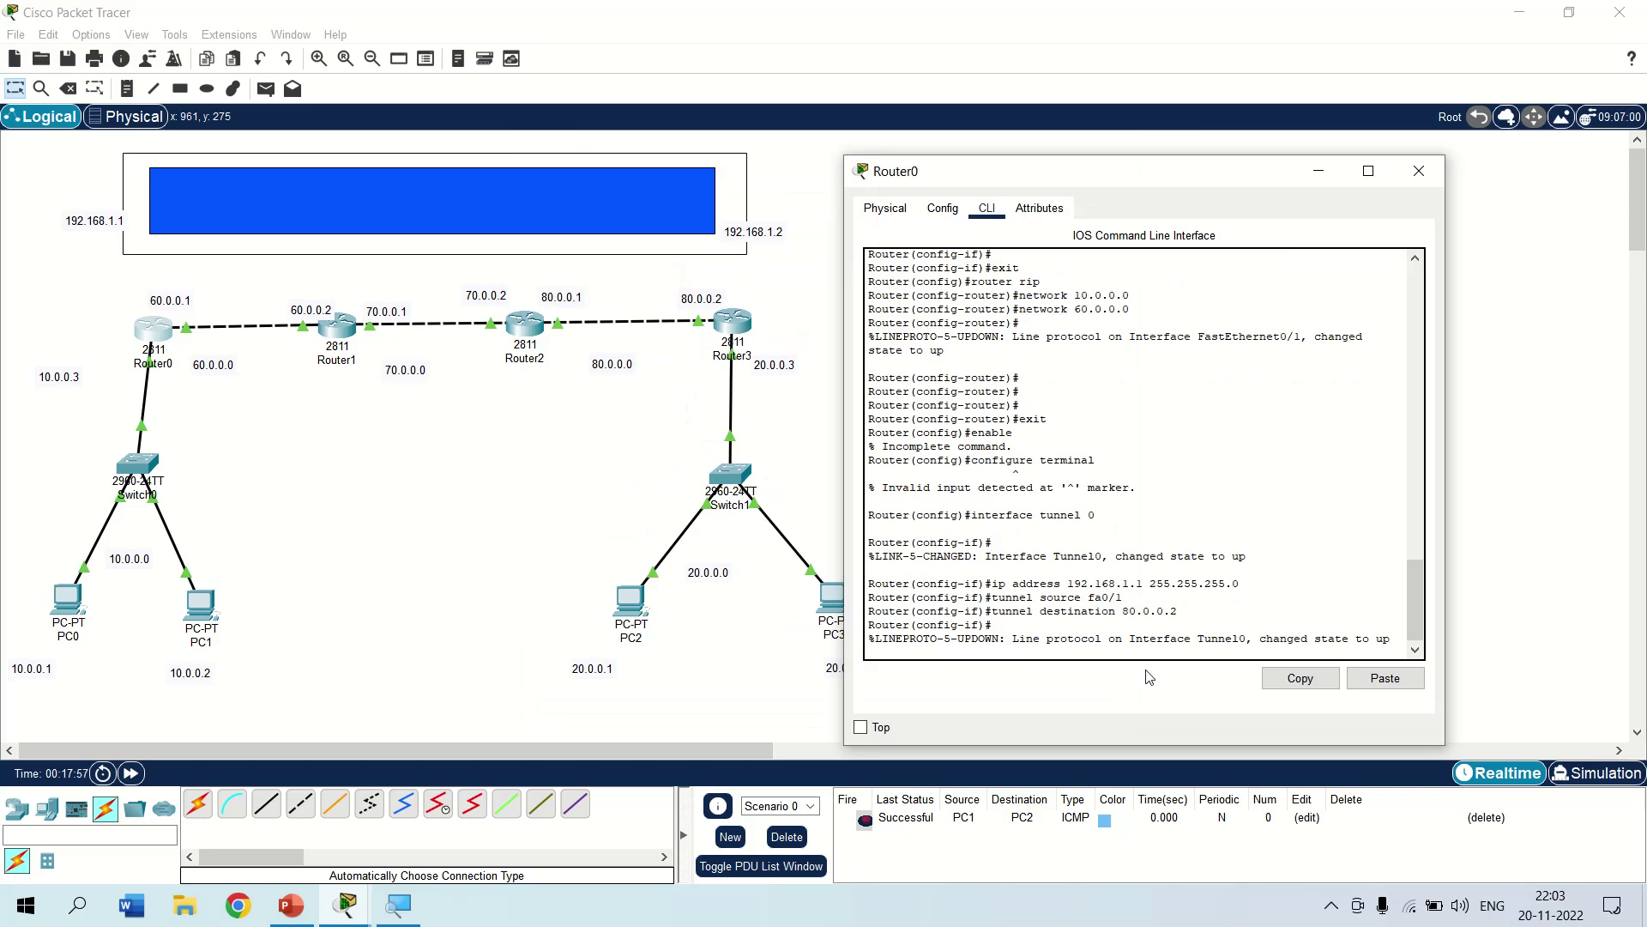
key(Return)
key(Return)
key(Return)
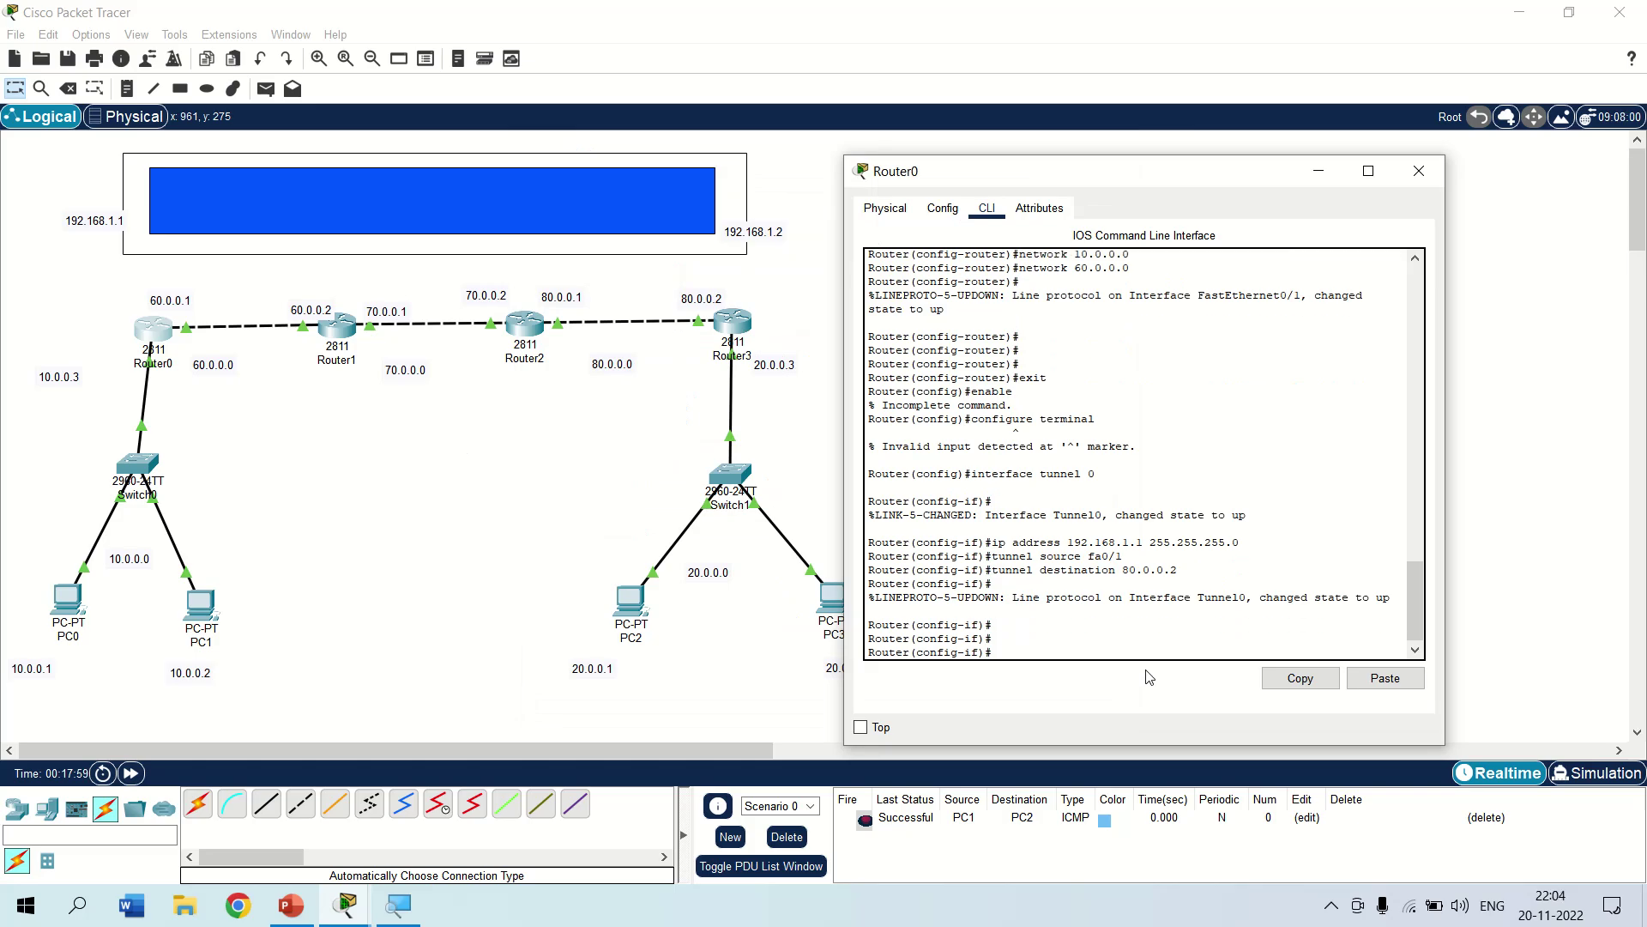
click(1419, 171)
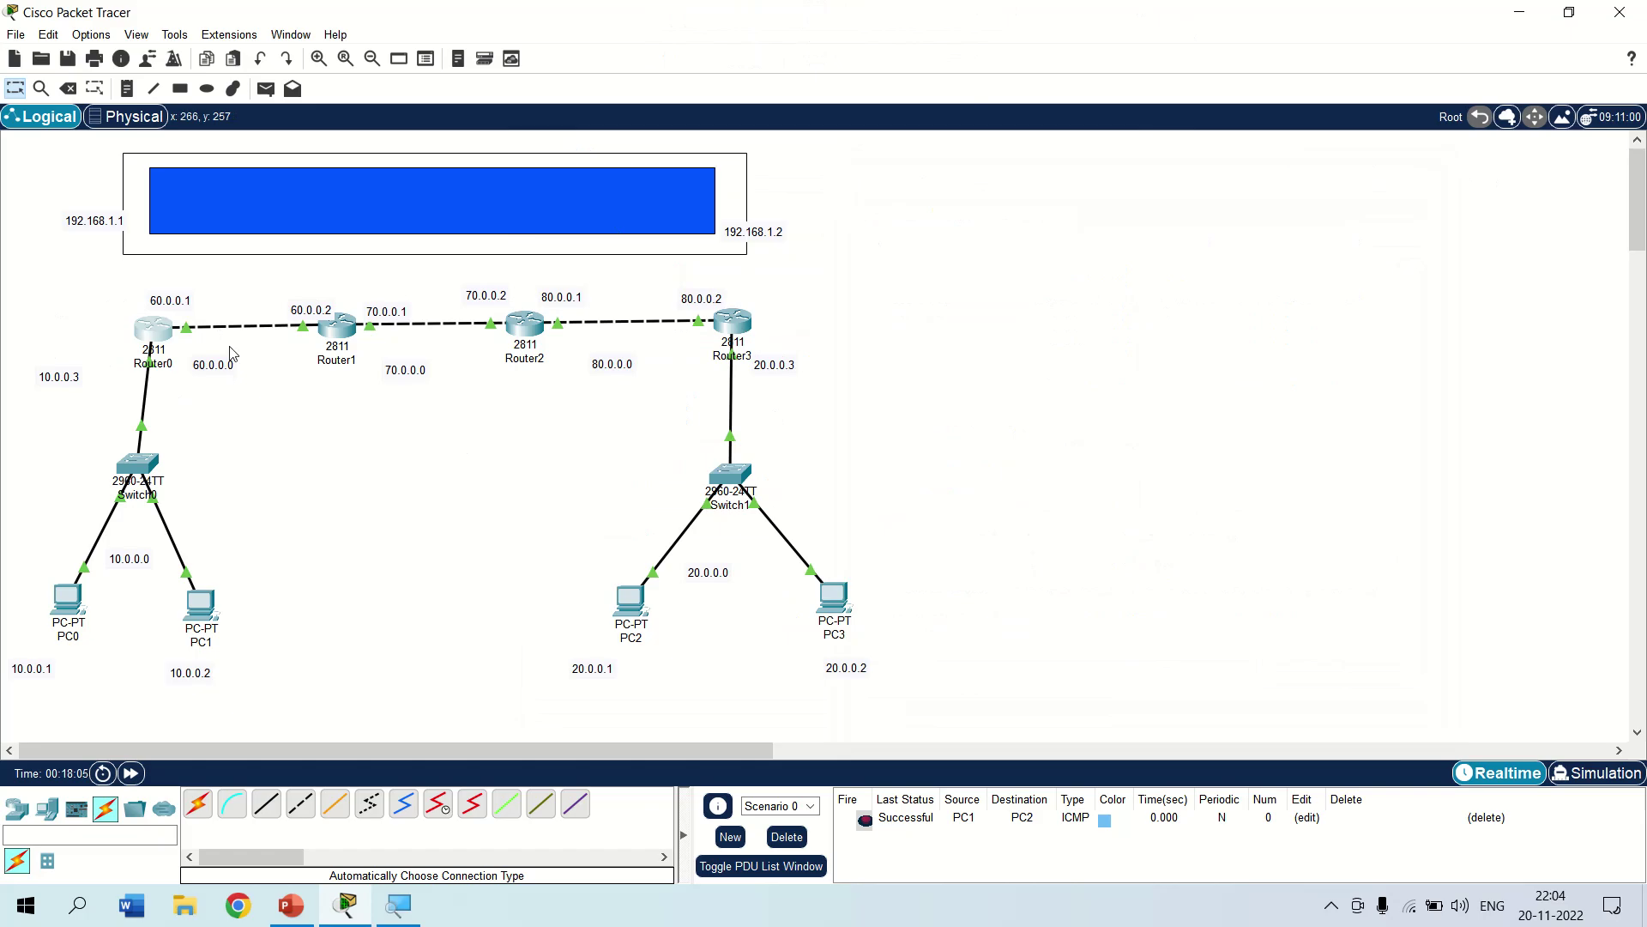
Leave RIP configuration in Router3's command line and create the interface tunnel 0.
click(731, 325)
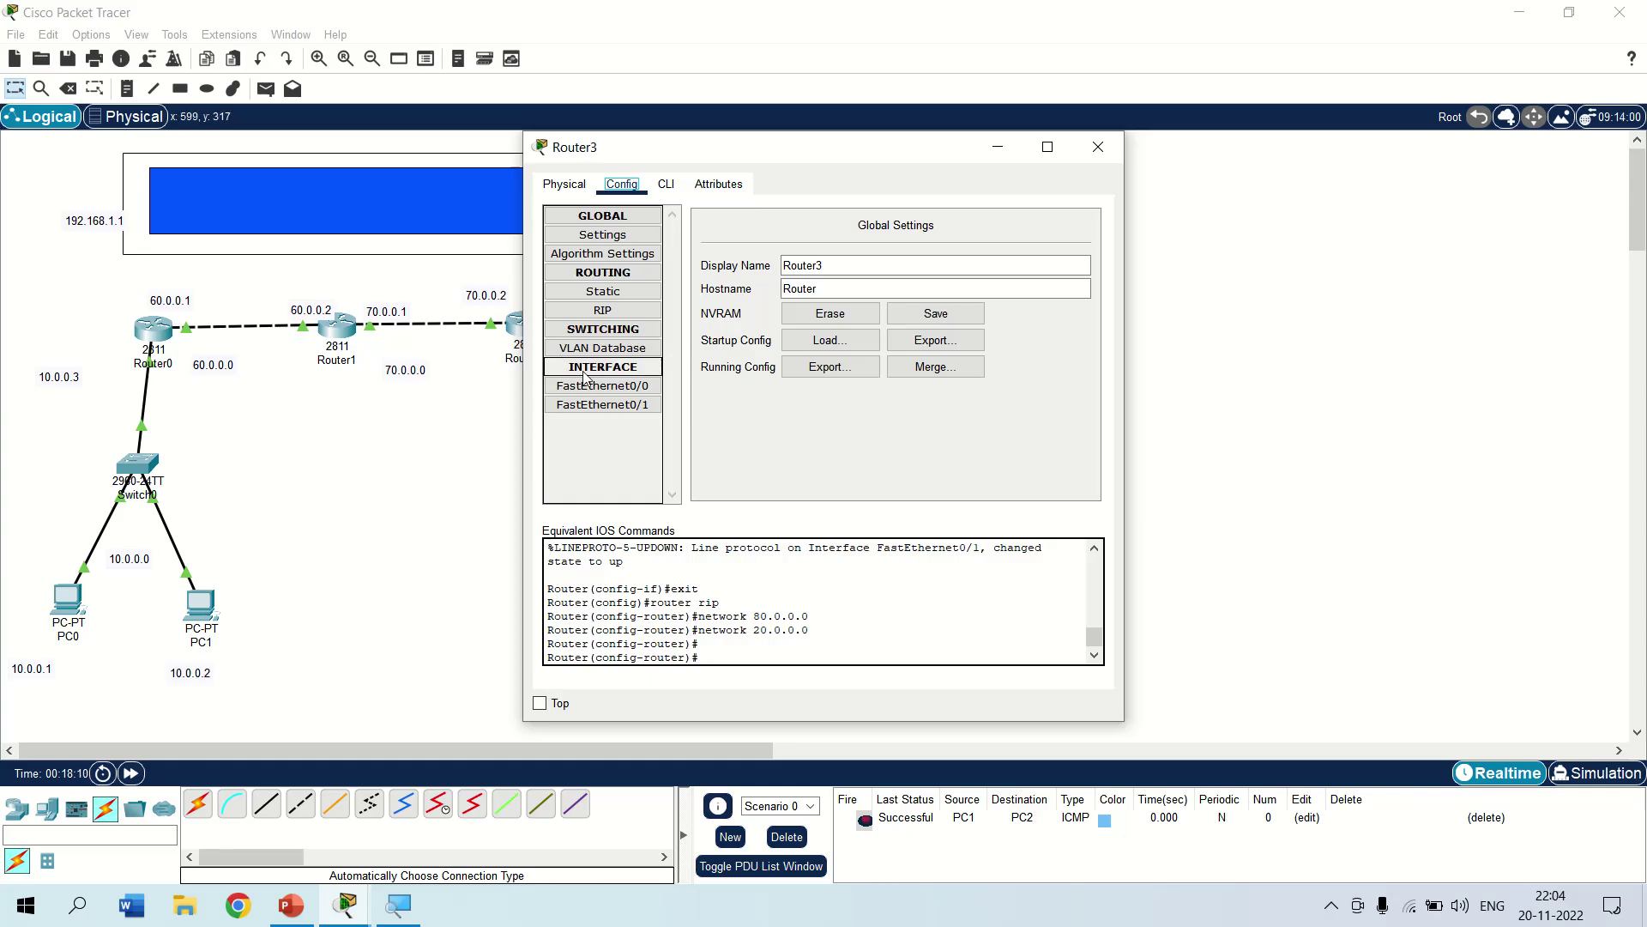
click(668, 186)
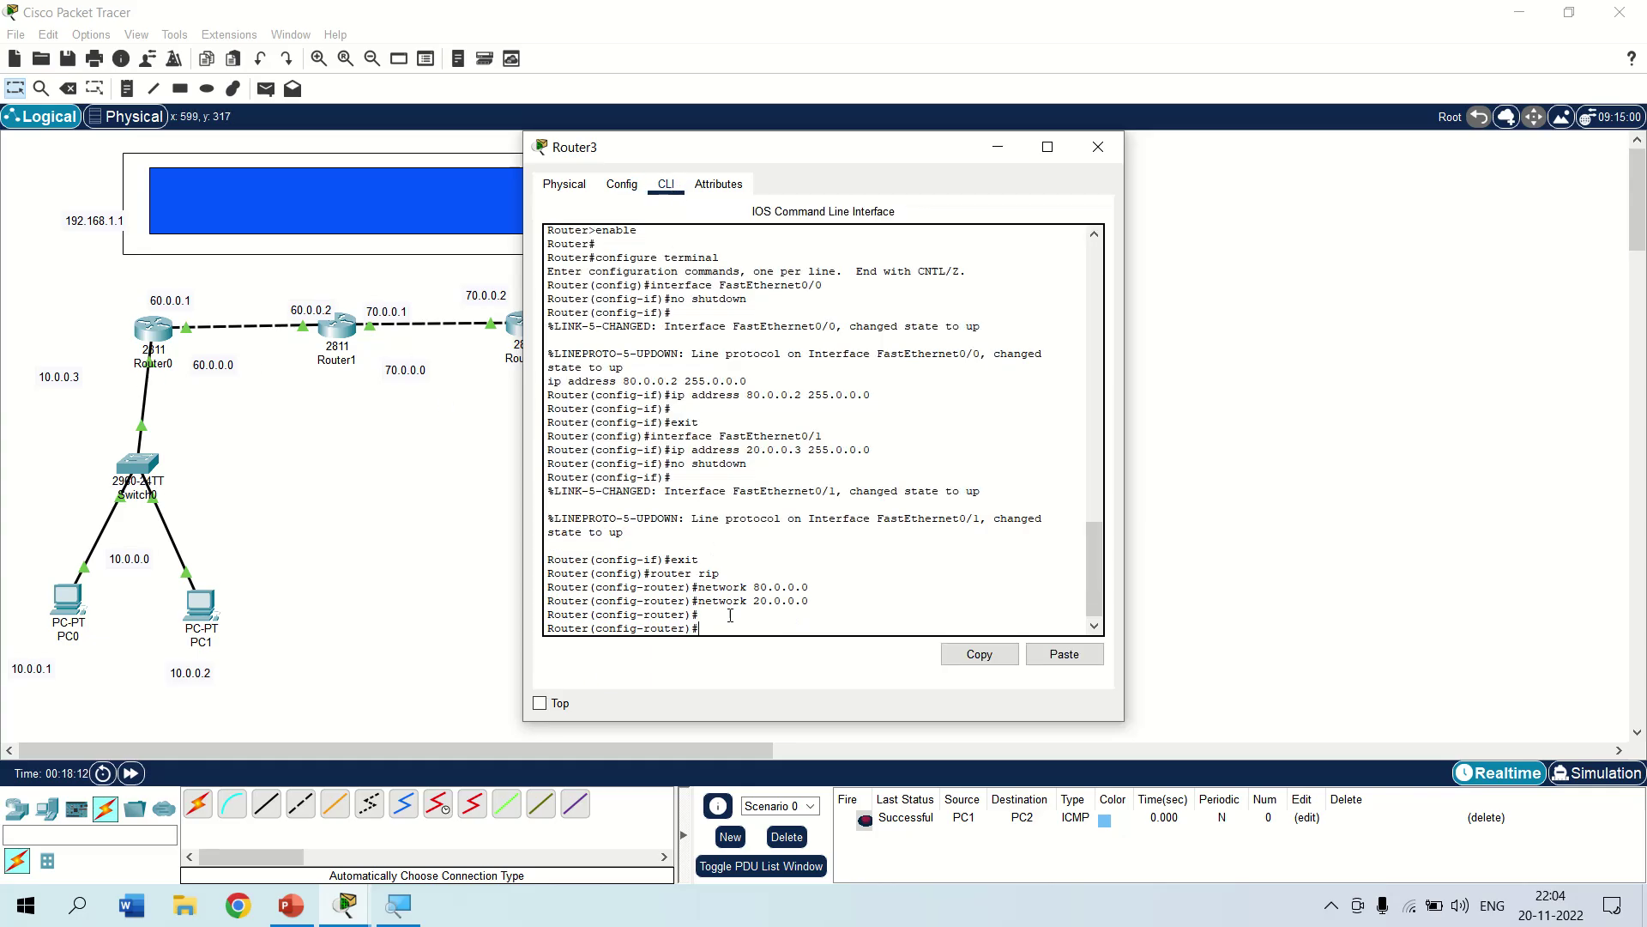
key(Return)
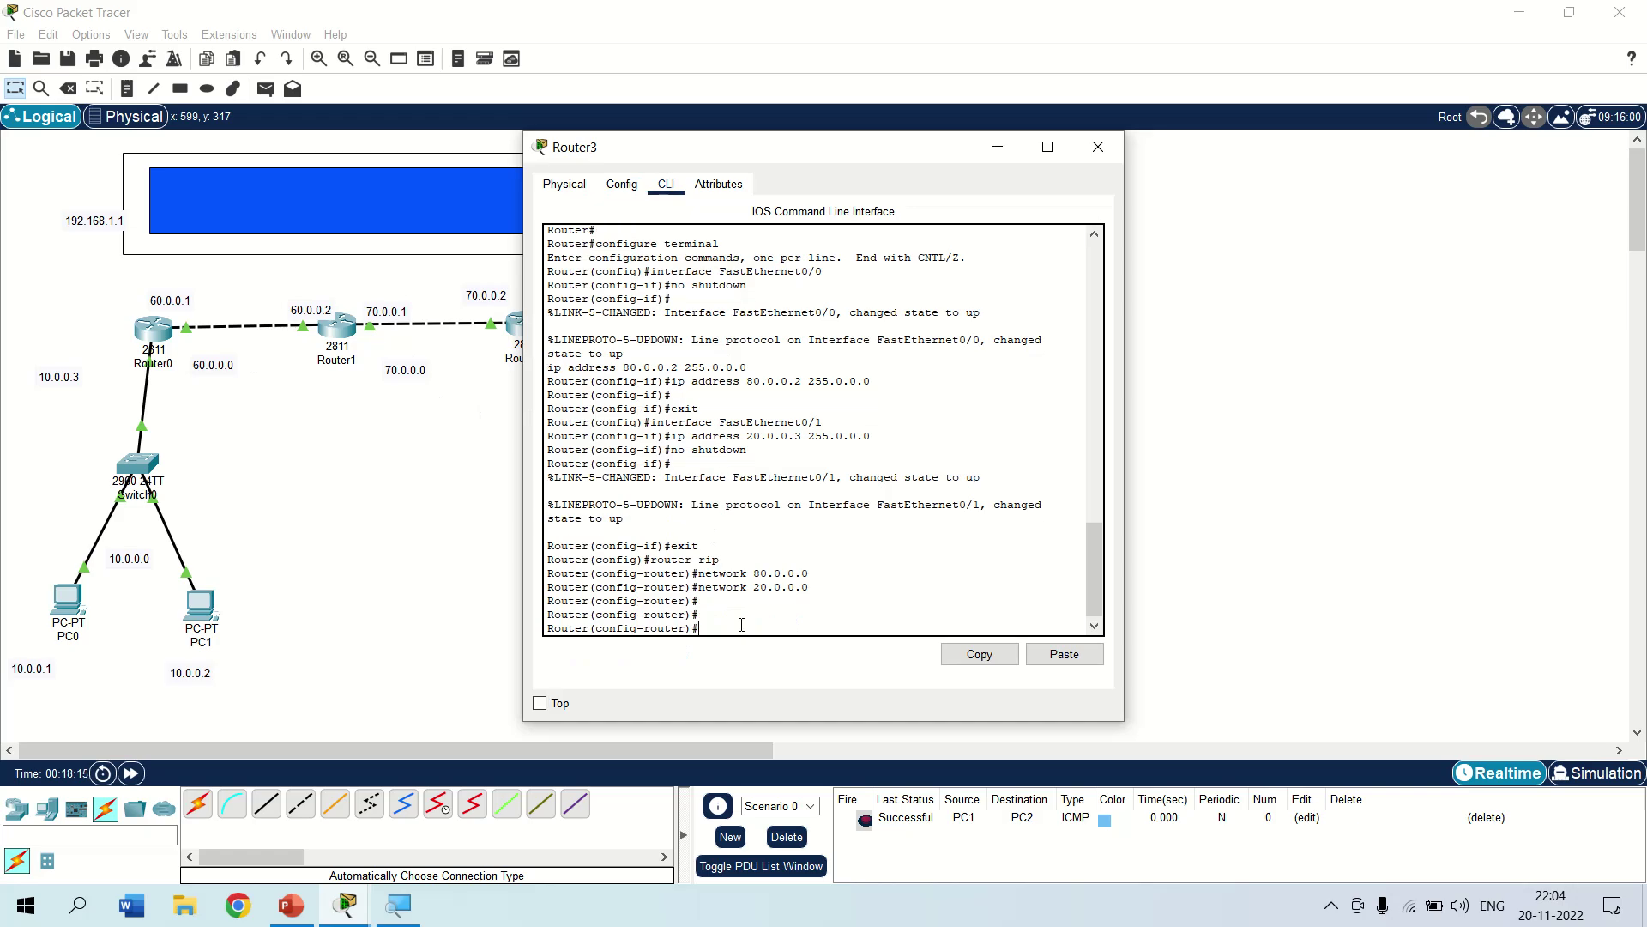
text(exit)
key(Return)
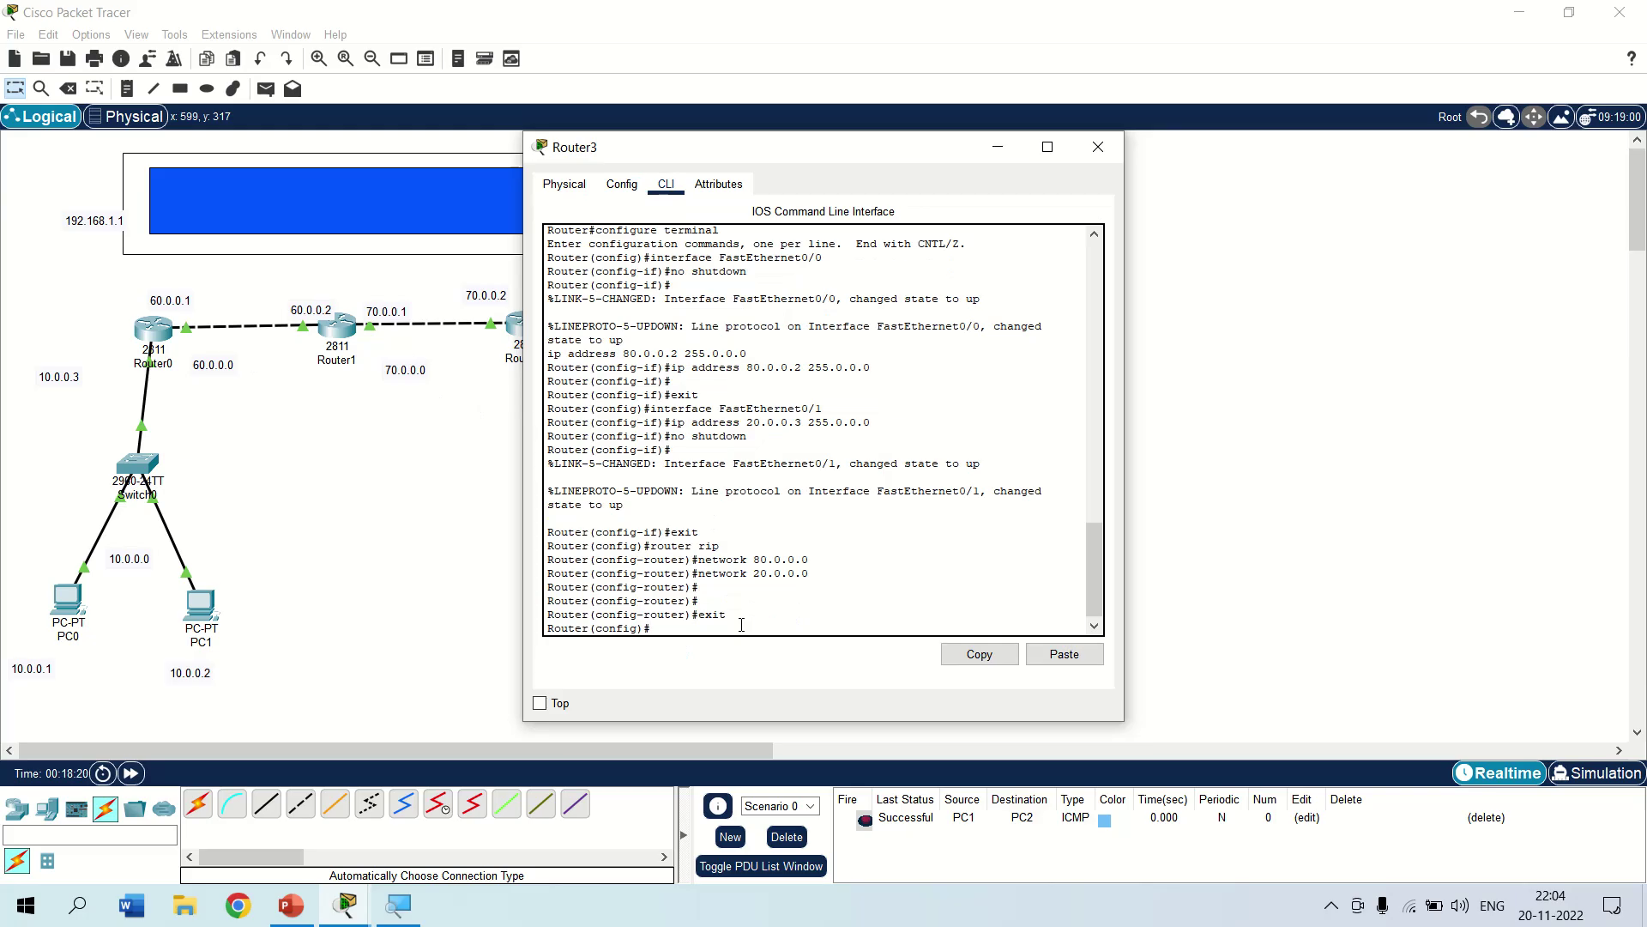
text(interface t)
key(BackSpace)
text(unnel 0)
key(Return)
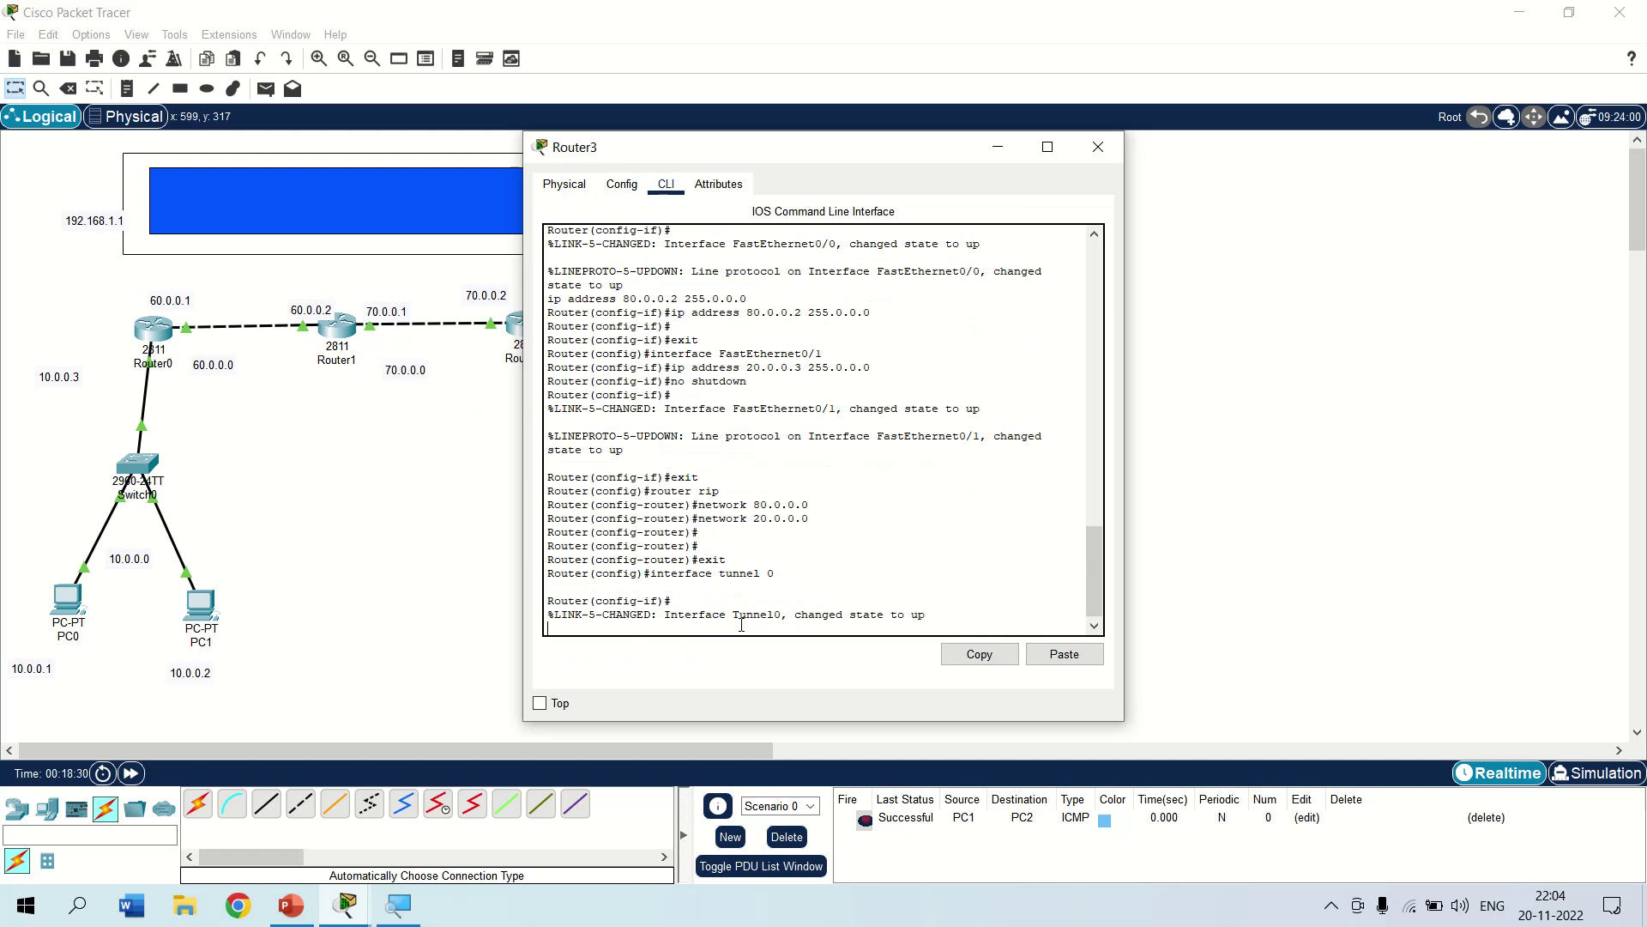
key(Return)
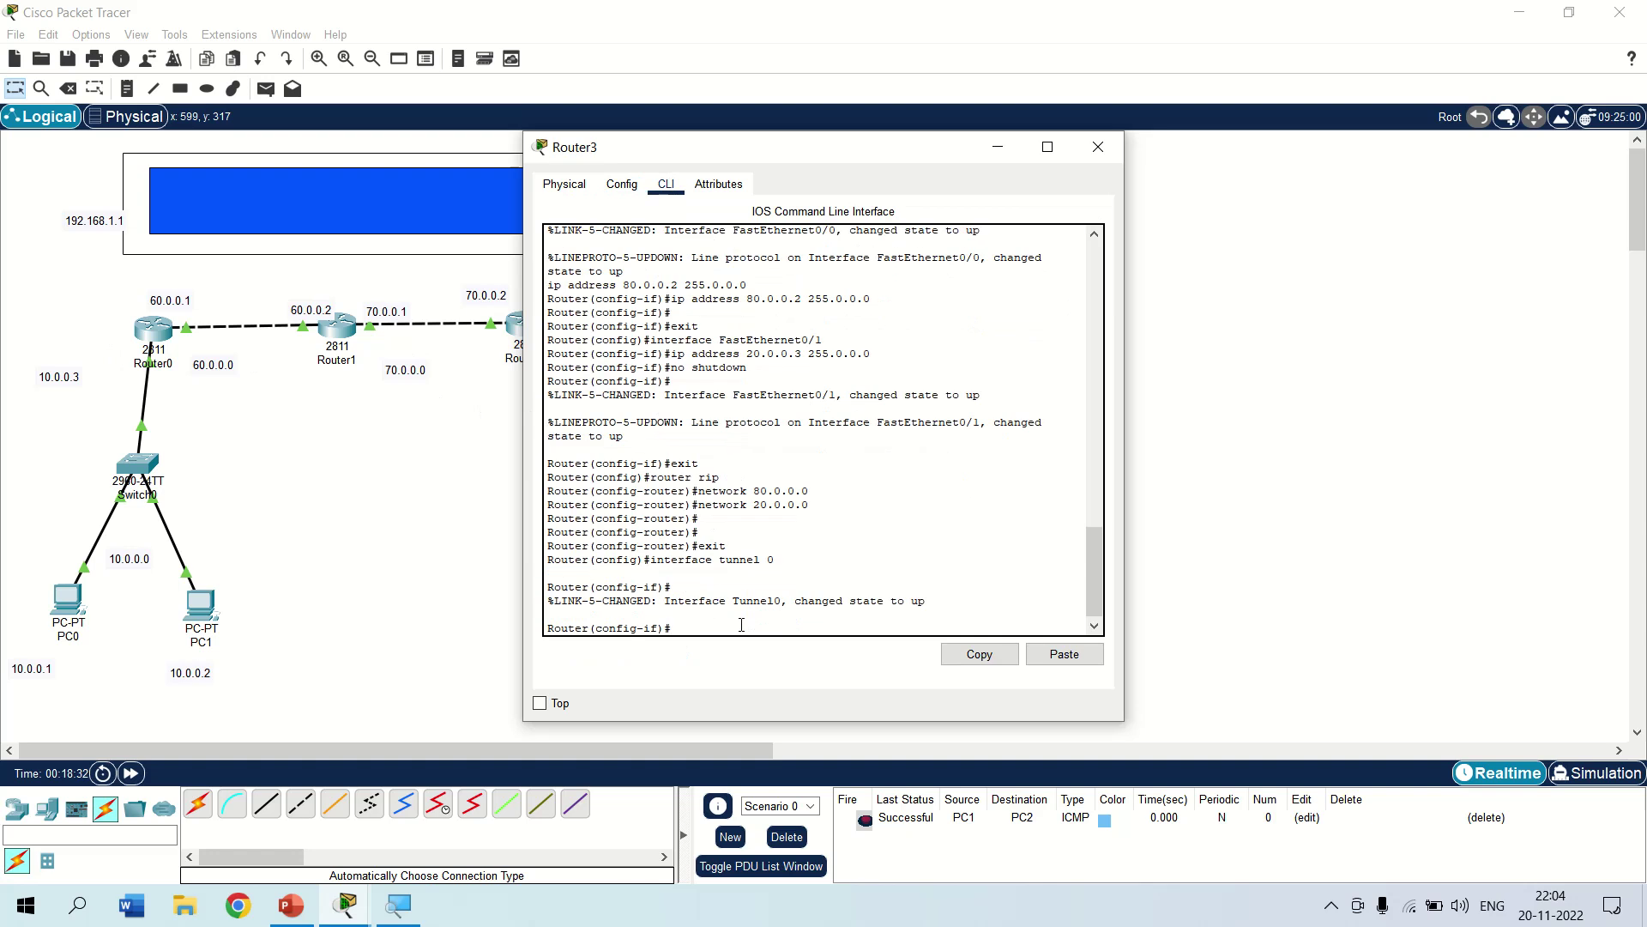
Assign Router3's tunnel 0 the IP address 192.168.1.2 with subnet mask 255.255.255.0 and set its source to fa0/1.
text(ip address 192.168.1.2 255.255.255.0)
key(Return)
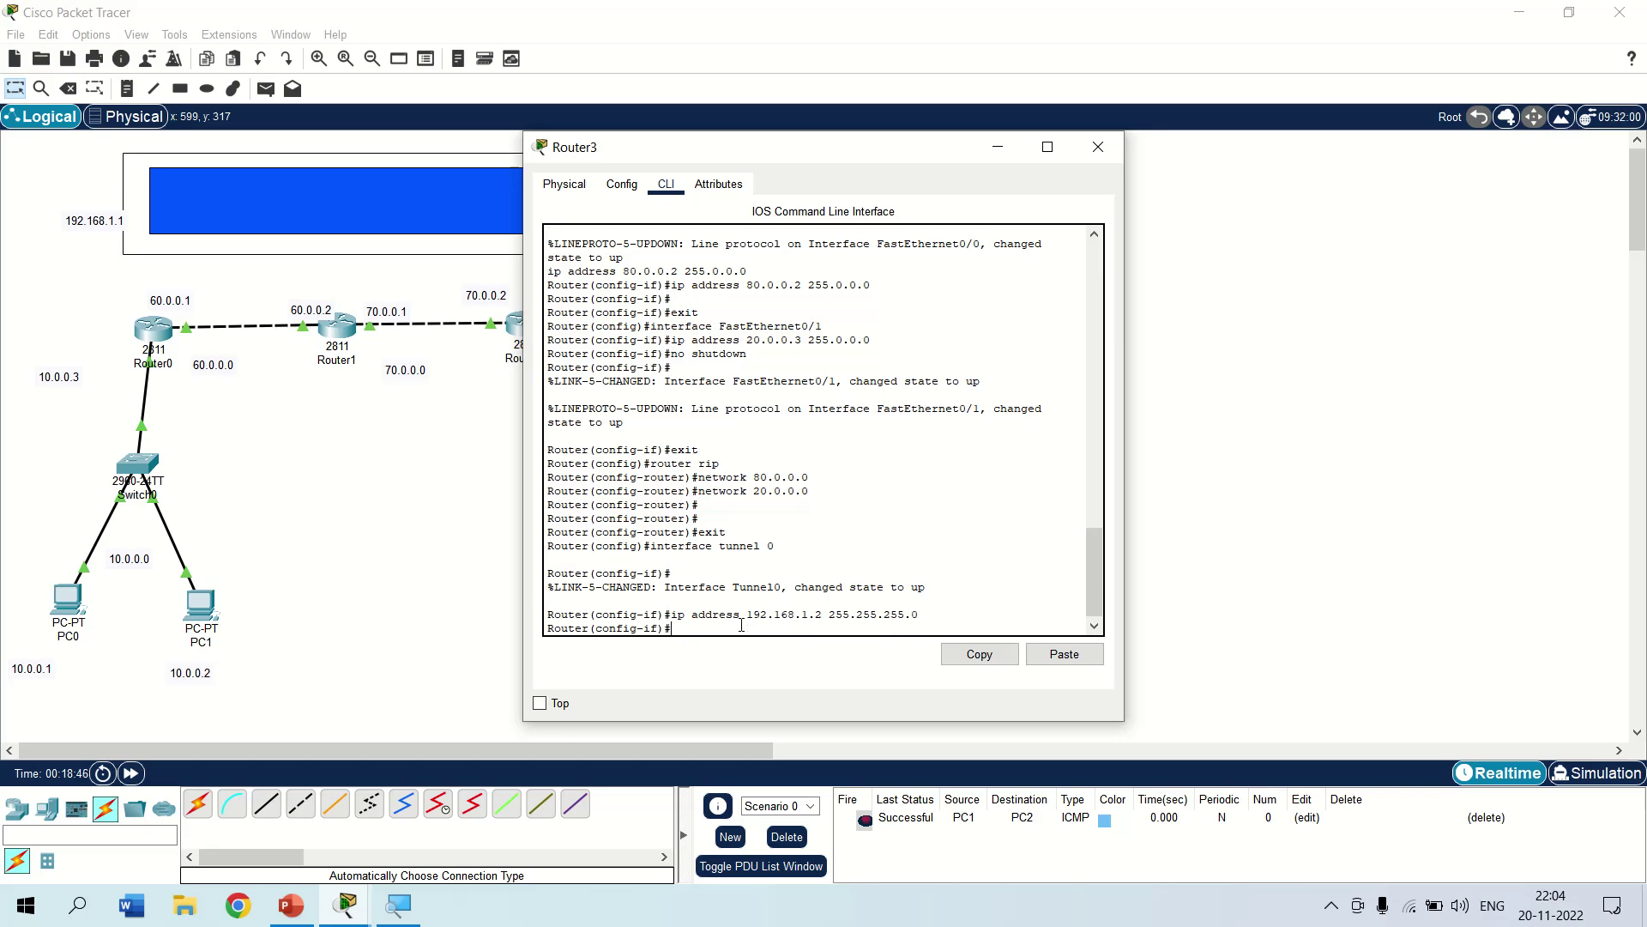
text(tunnel source fa0/1)
key(Return)
Set the destination of Router3's tunnel 0 to 60.0.0.1 and close the Router3 window.
text(tunn)
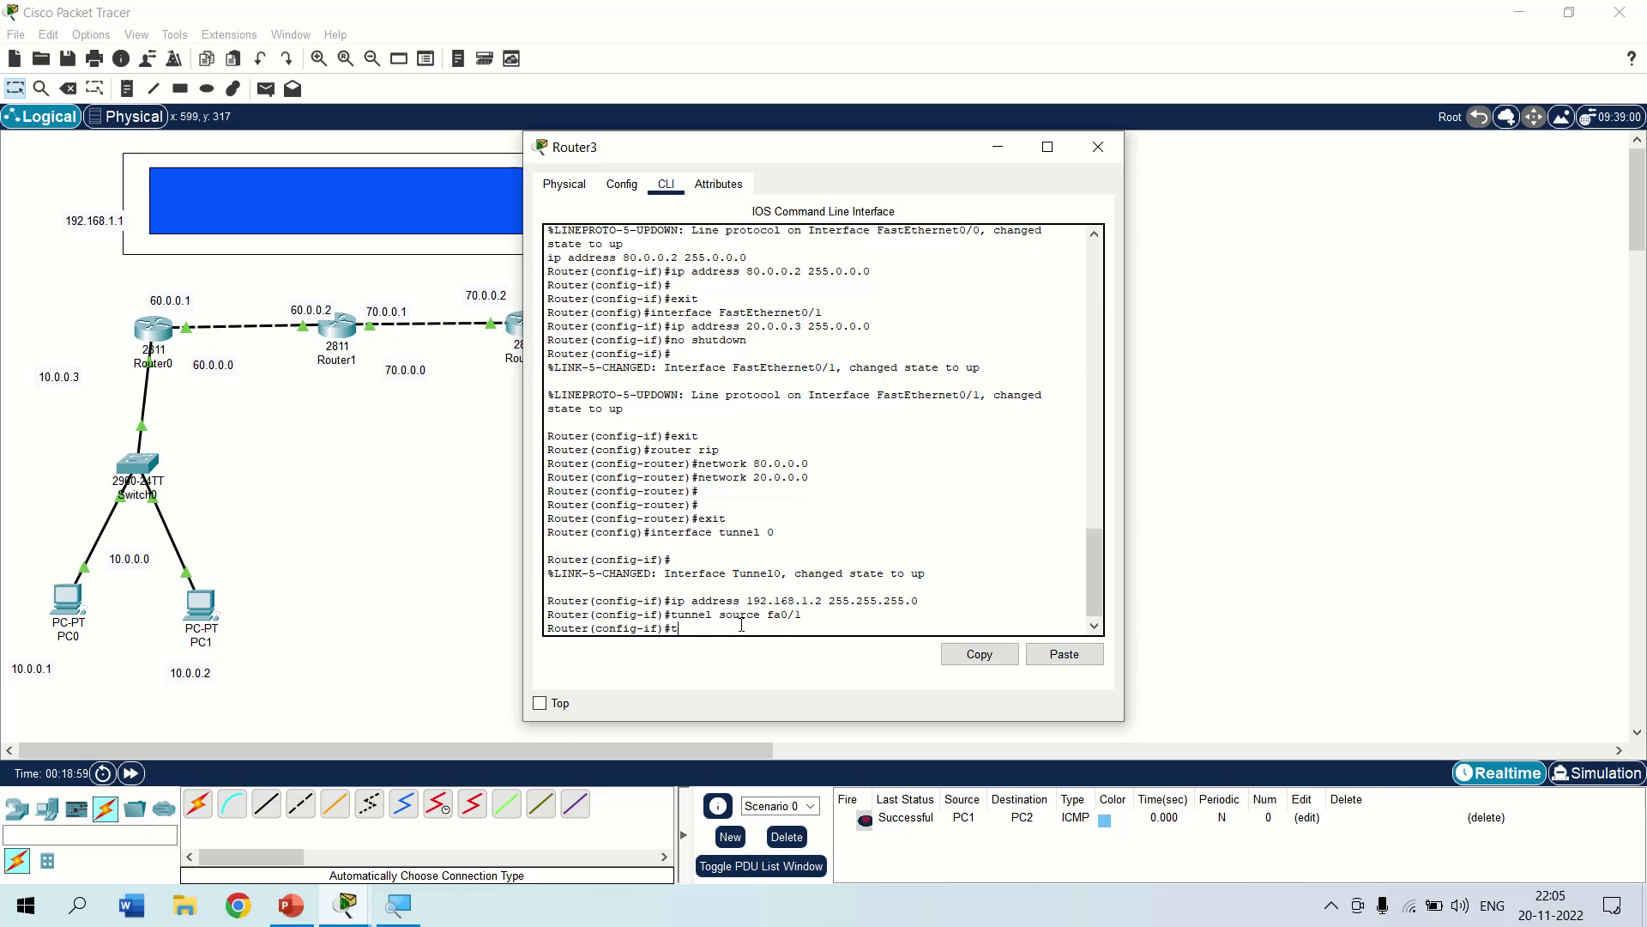
text(el destination 60.0.0.1)
key(Return)
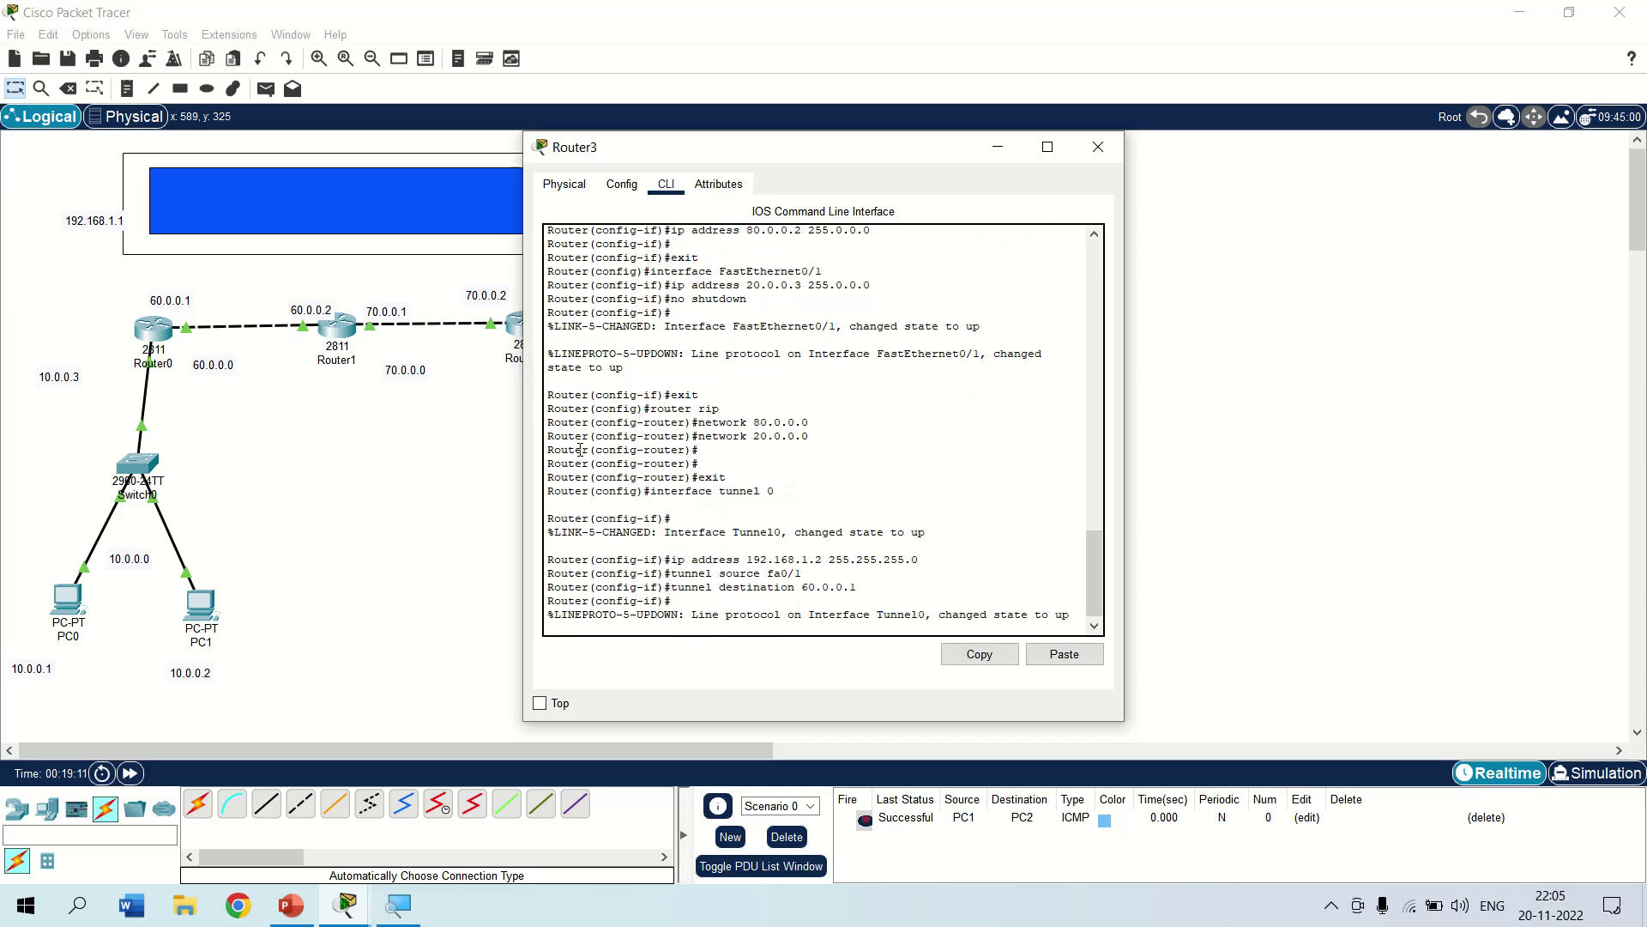
key(Return)
mouse_move(718, 104)
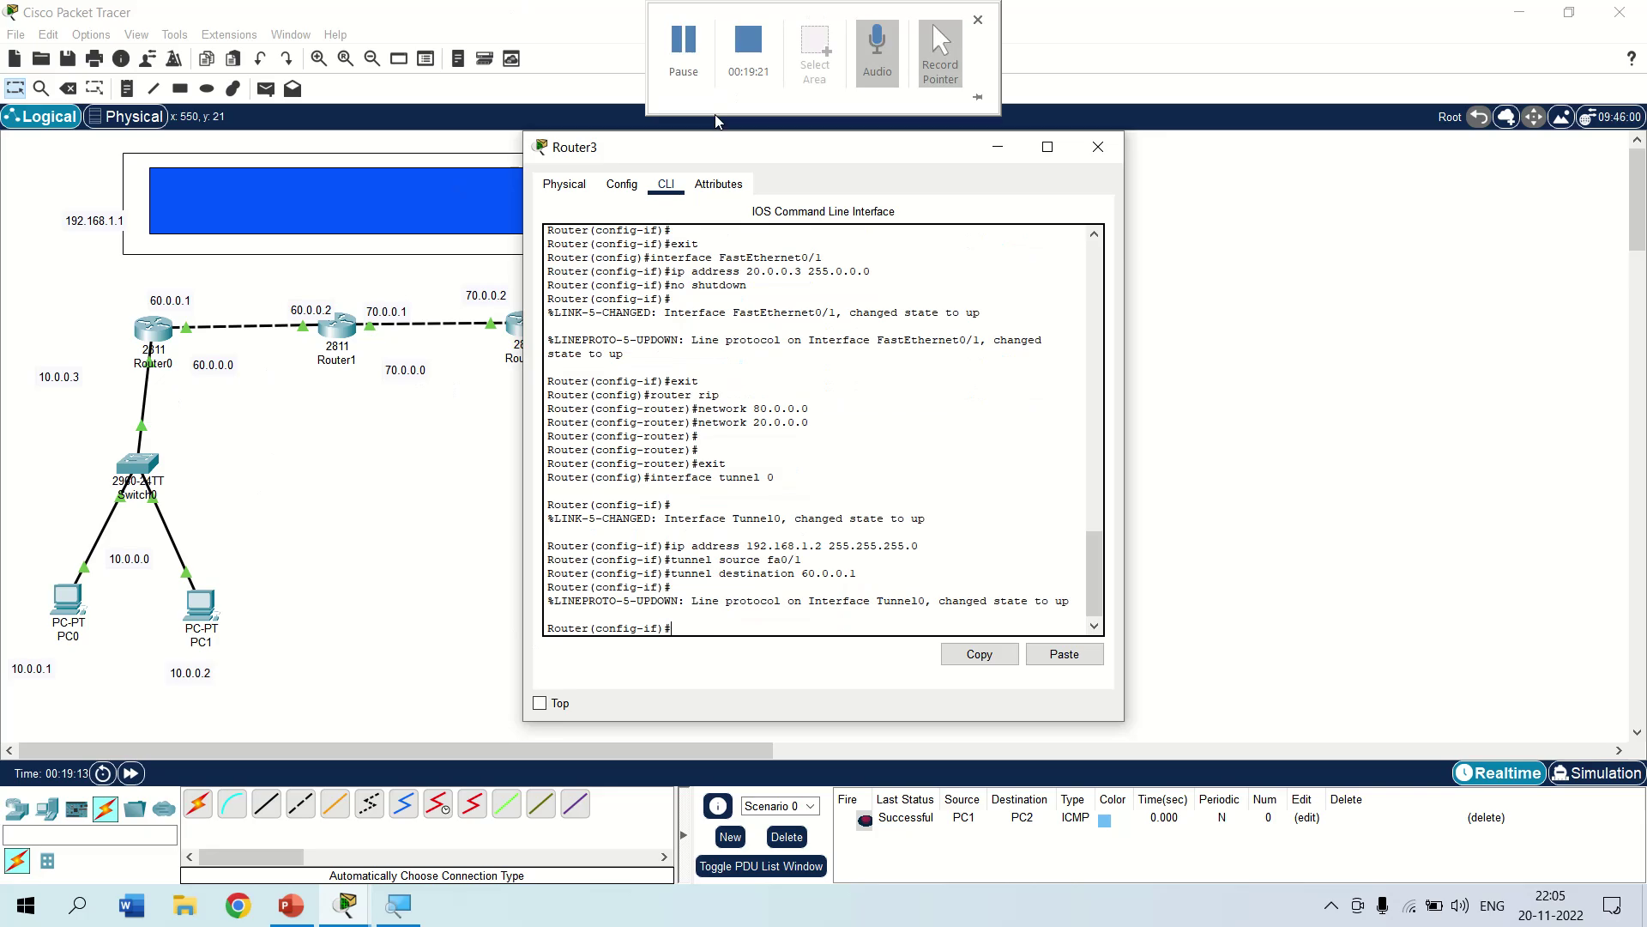
drag(748, 155, 998, 179)
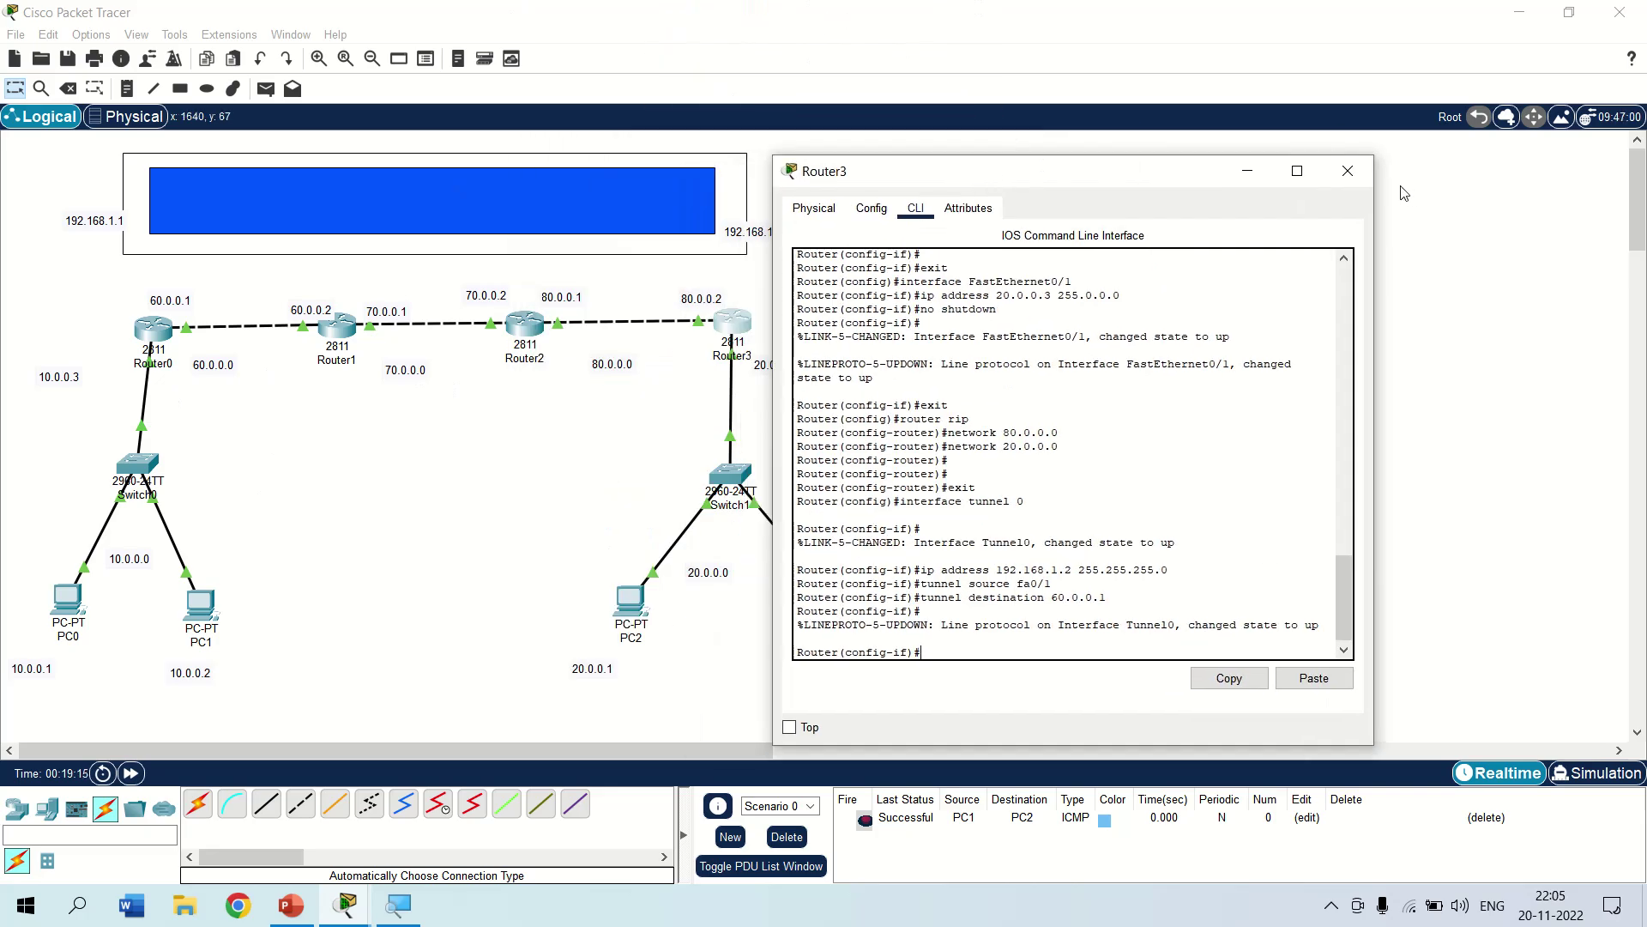
click(1348, 171)
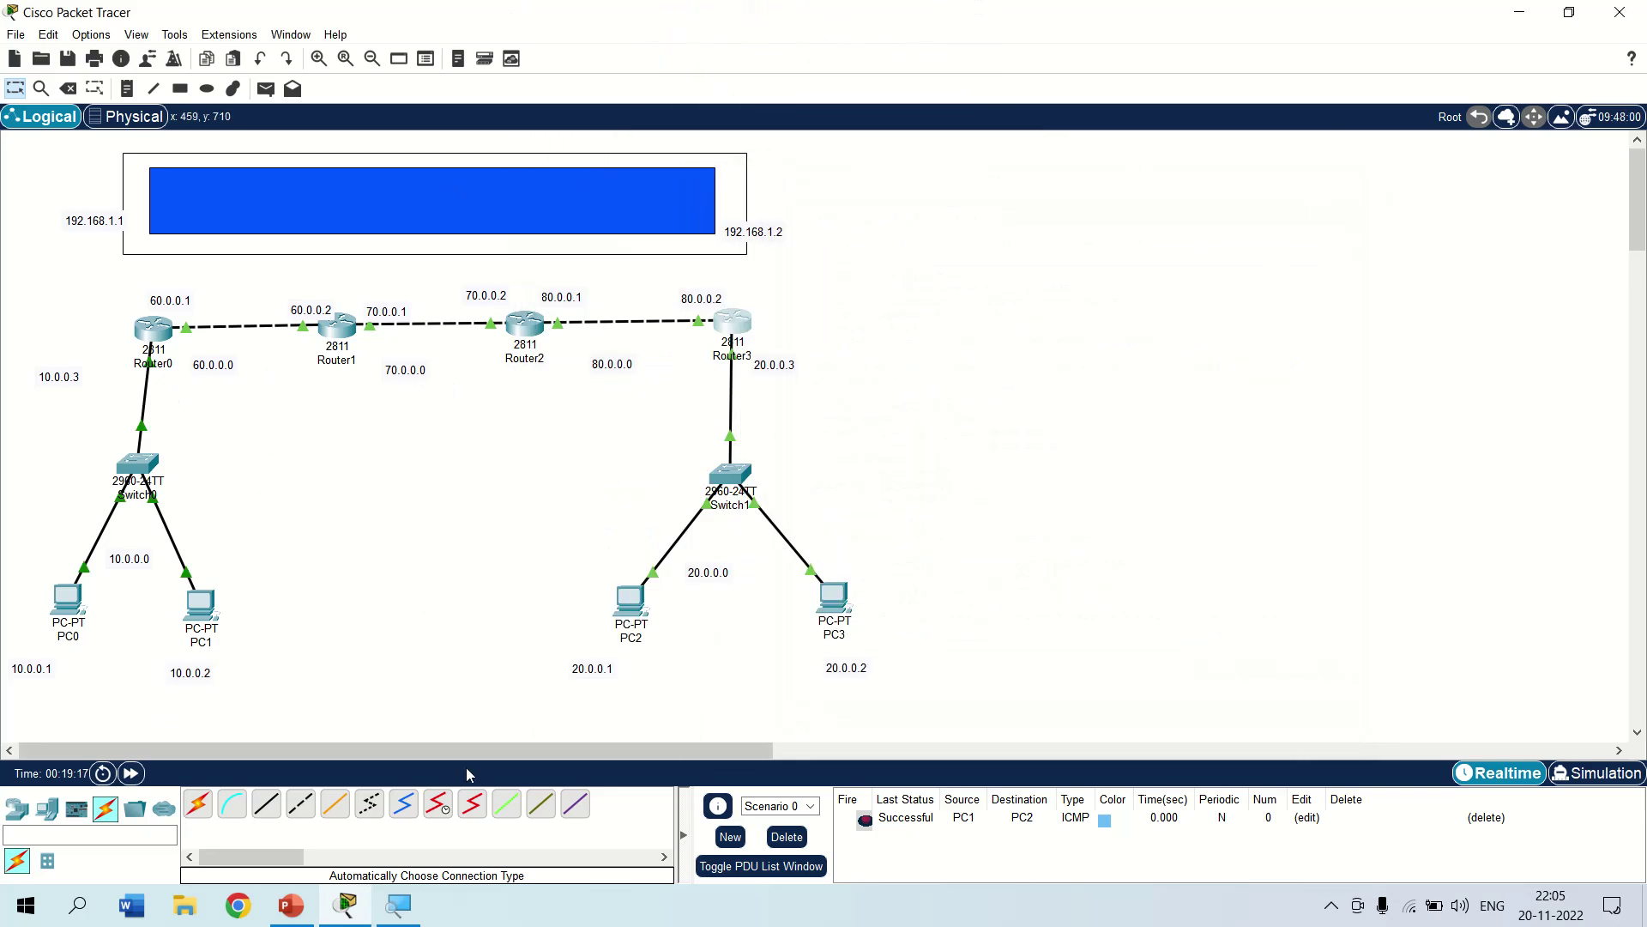
Trace the route from PC1 to 192.168.1.2 with tracert, interrupt the trace and close the PC1 window.
click(193, 611)
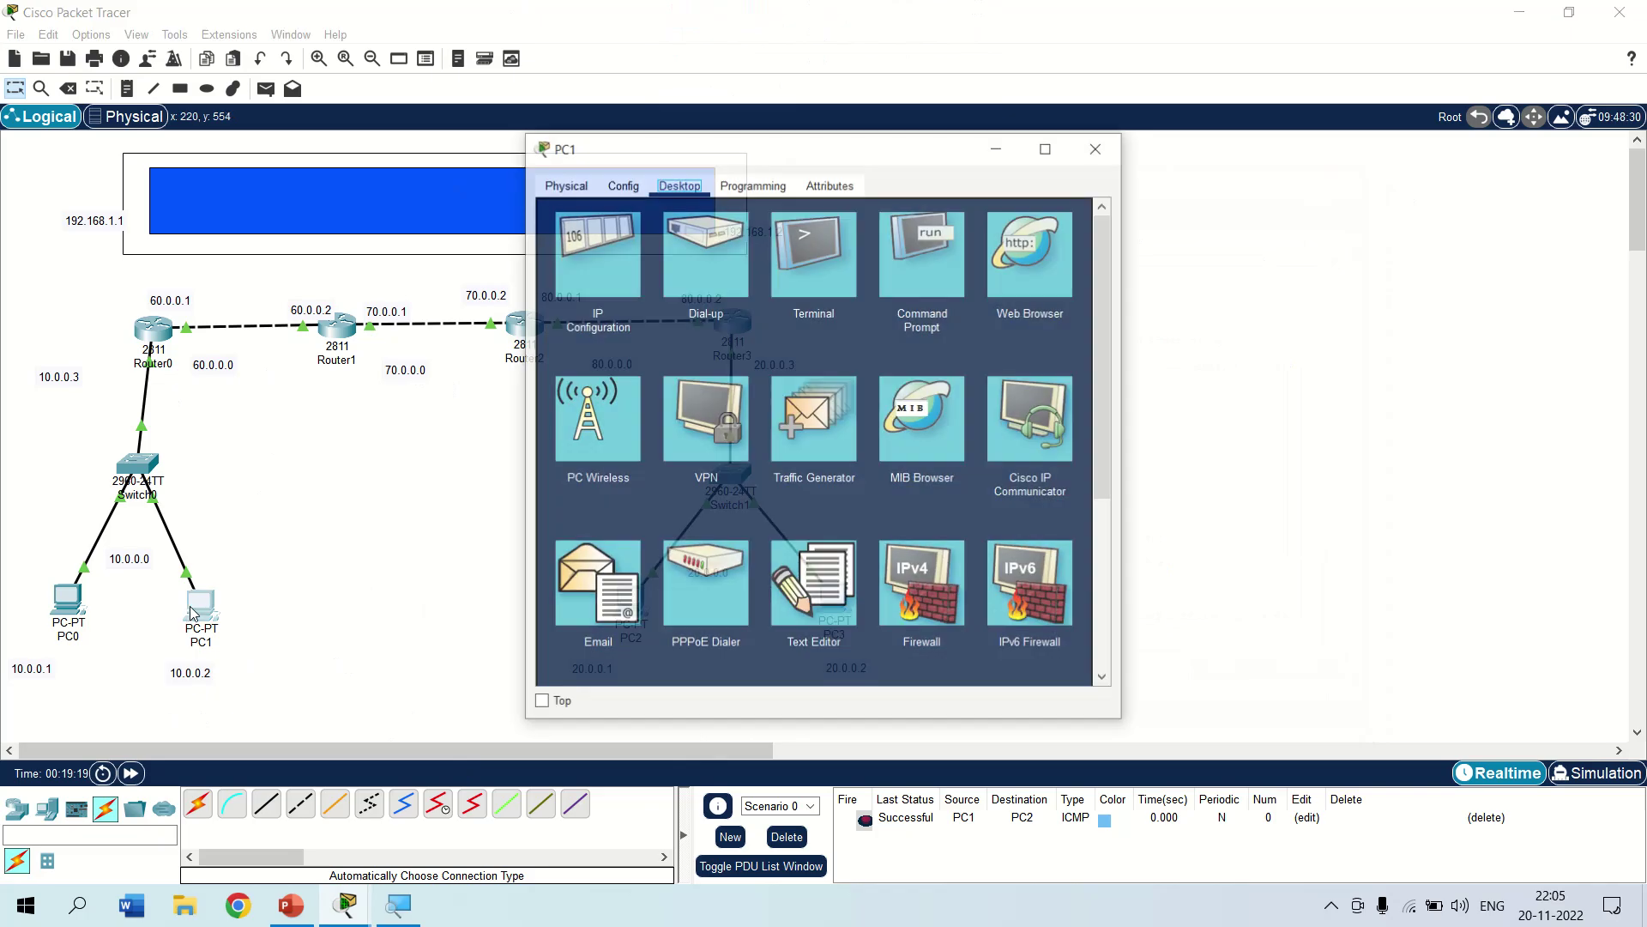
click(893, 261)
drag(719, 147, 1116, 251)
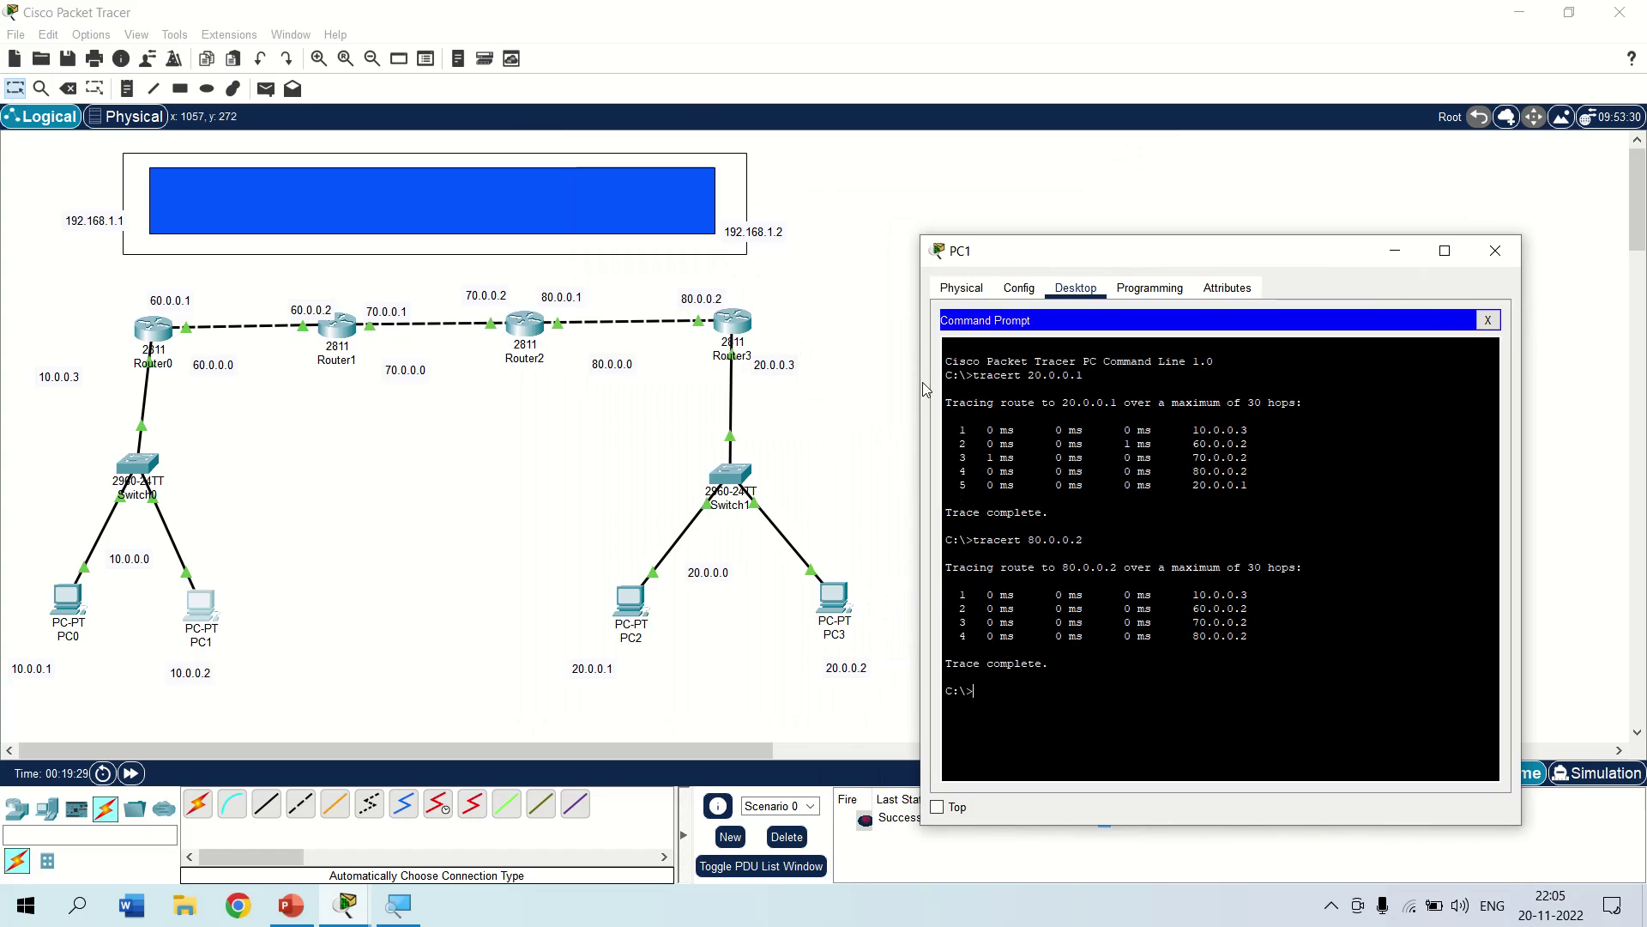
text(acert 192.168.1.2)
key(Return)
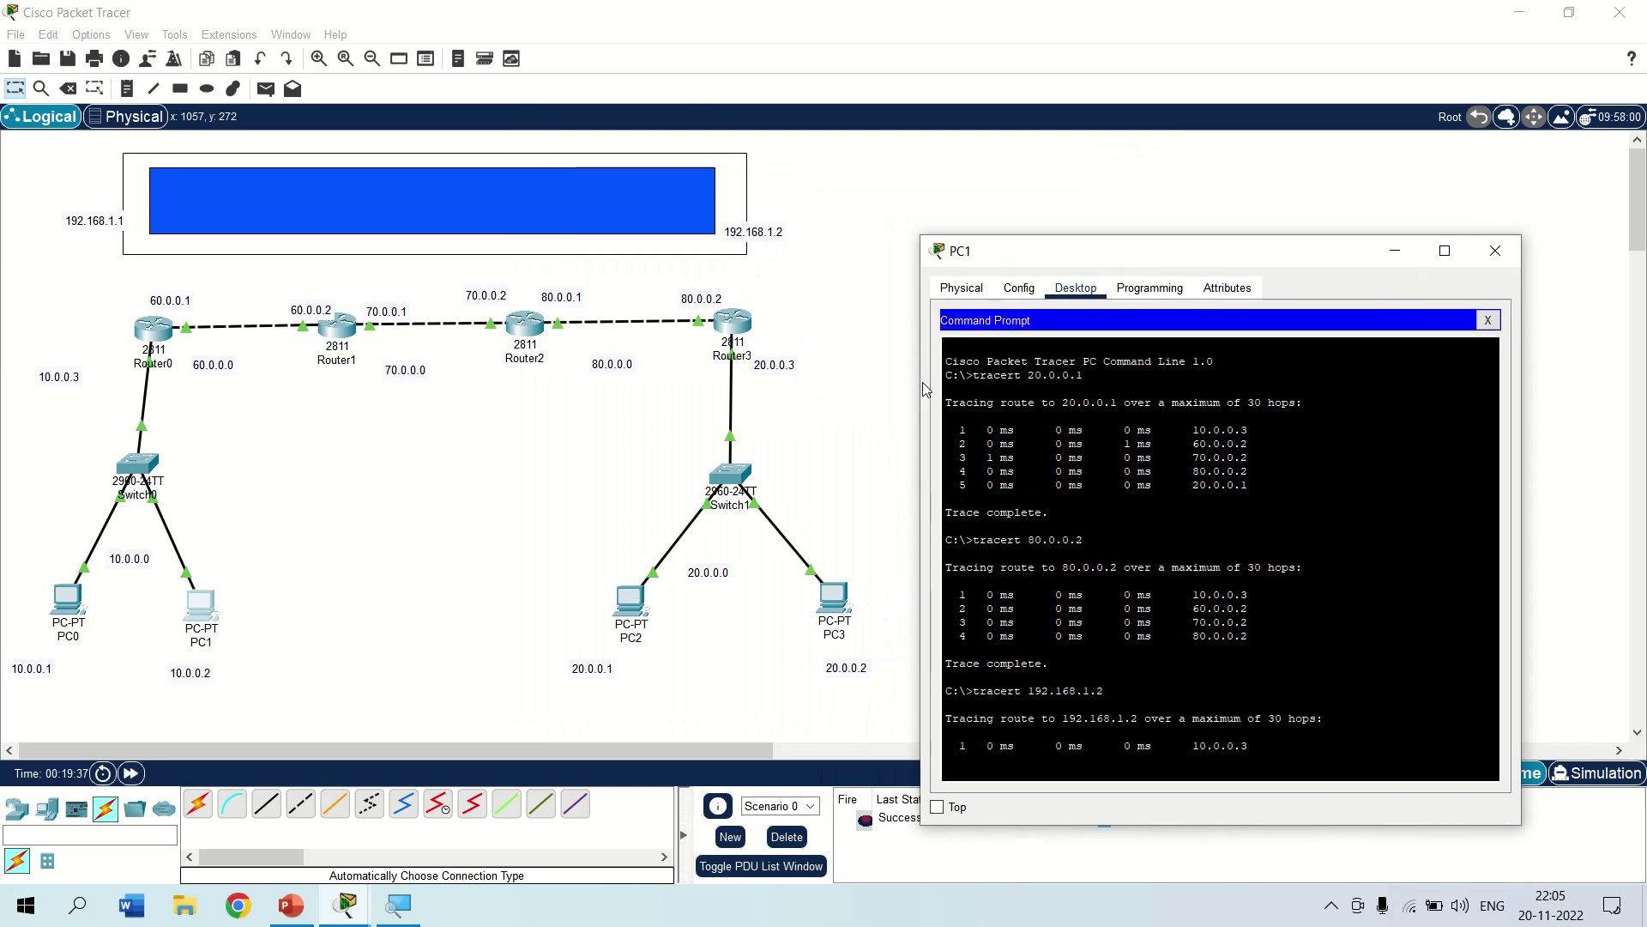
drag(1217, 263, 989, 150)
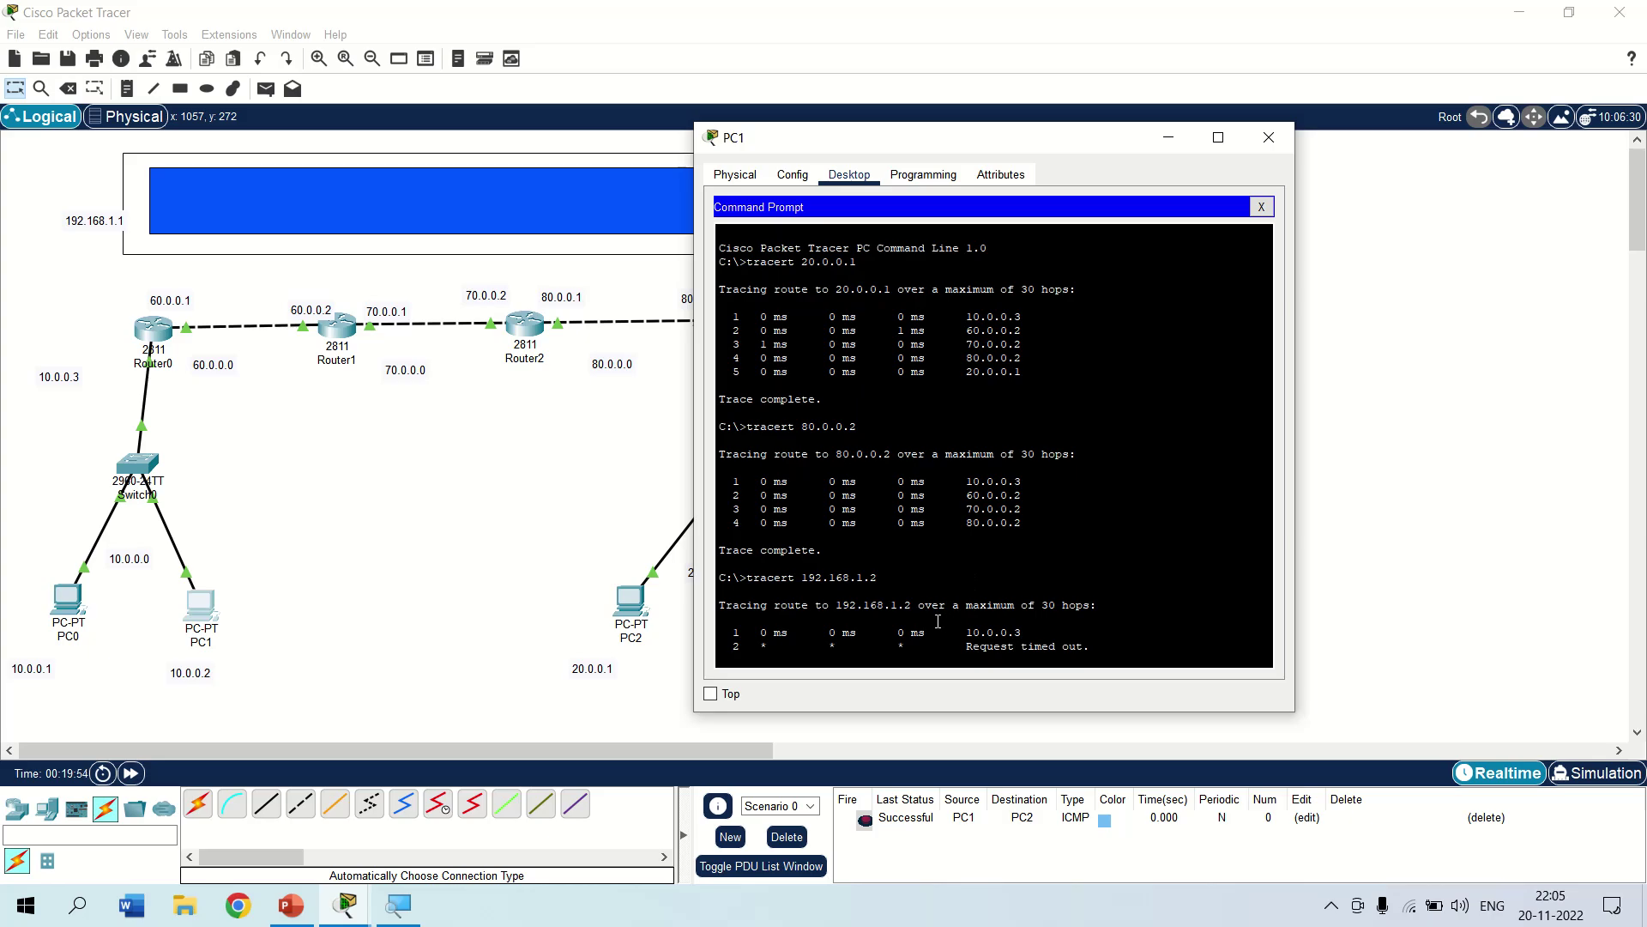
key(ctrl+c)
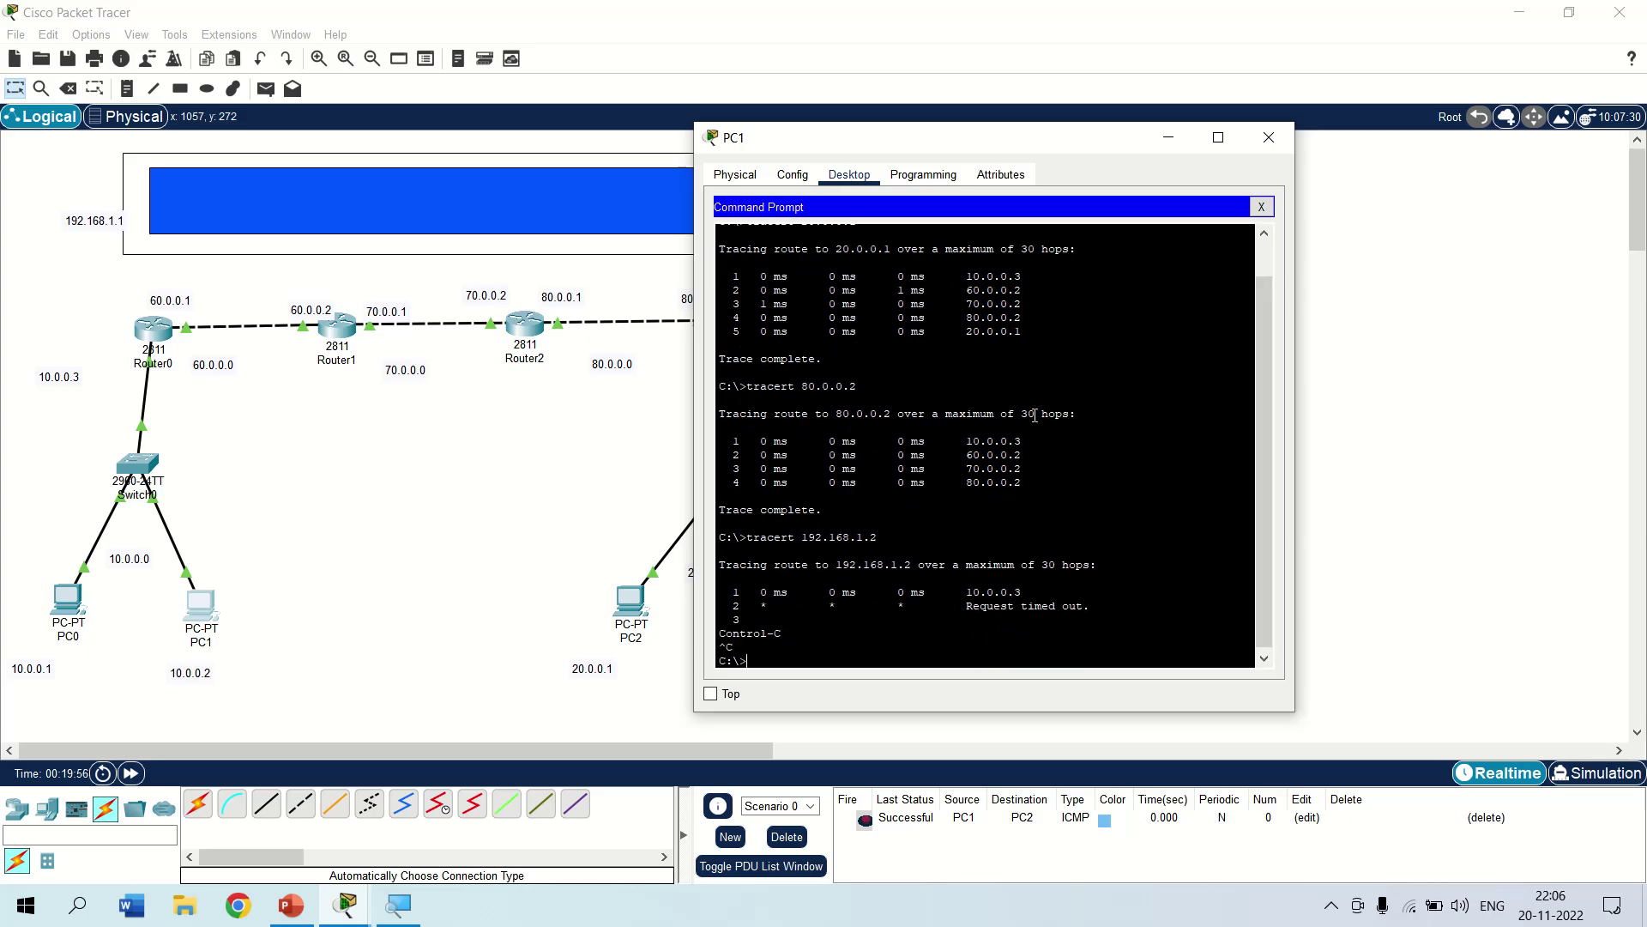
click(1268, 137)
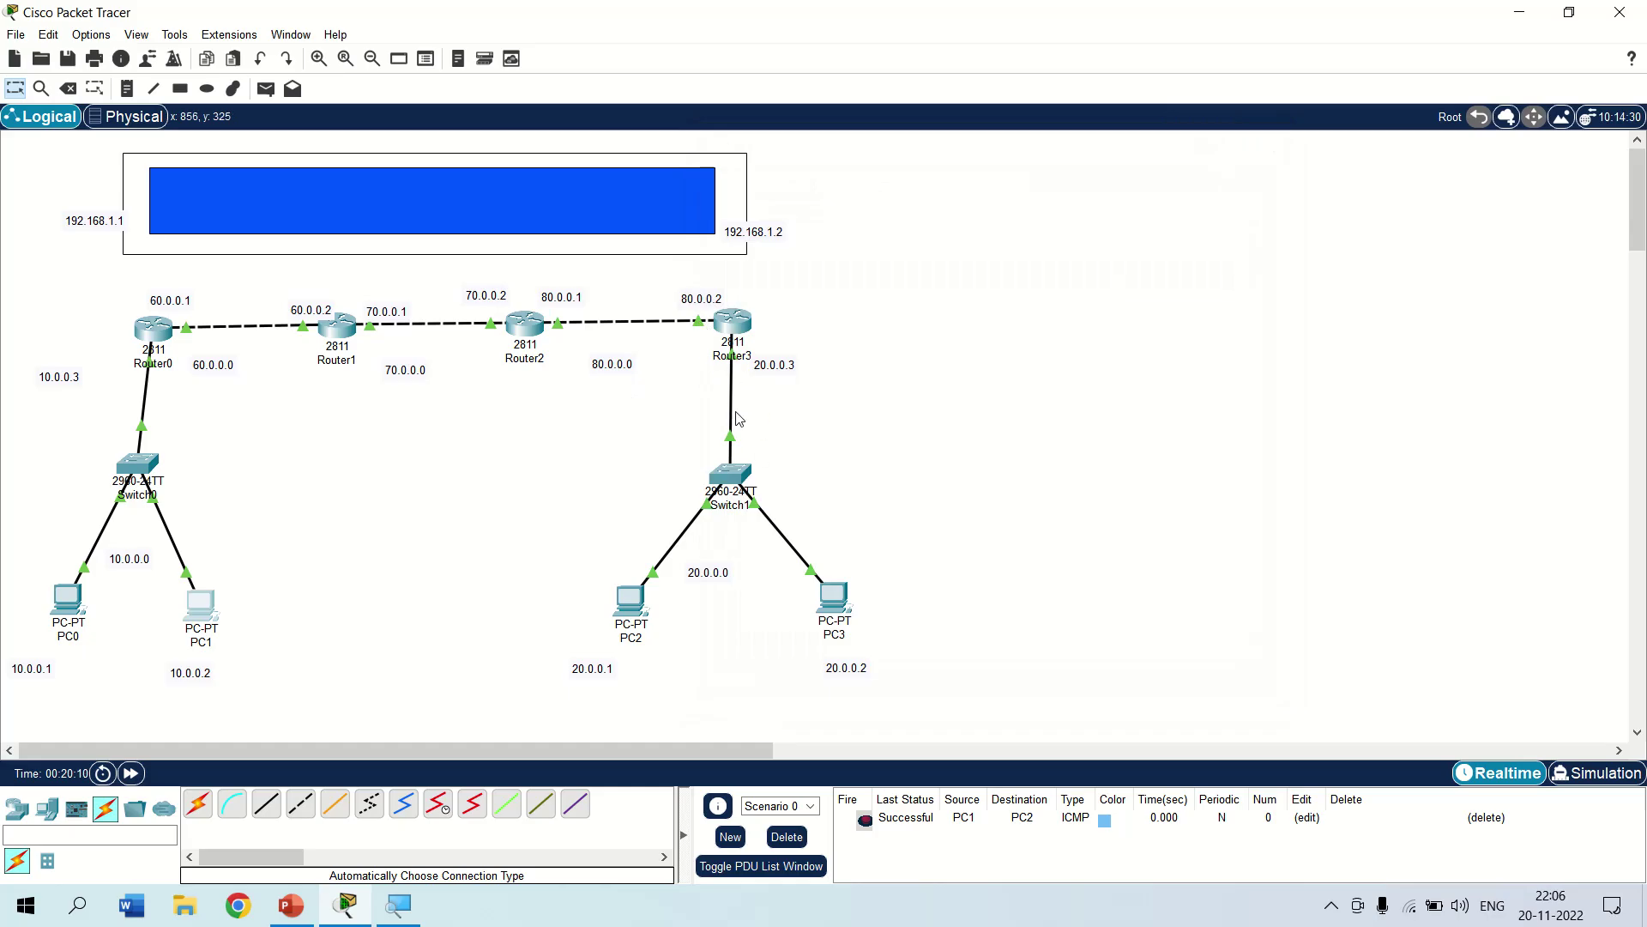
Reopen Router3's command line and enter the configuration of interface tunnel 0 again.
click(743, 332)
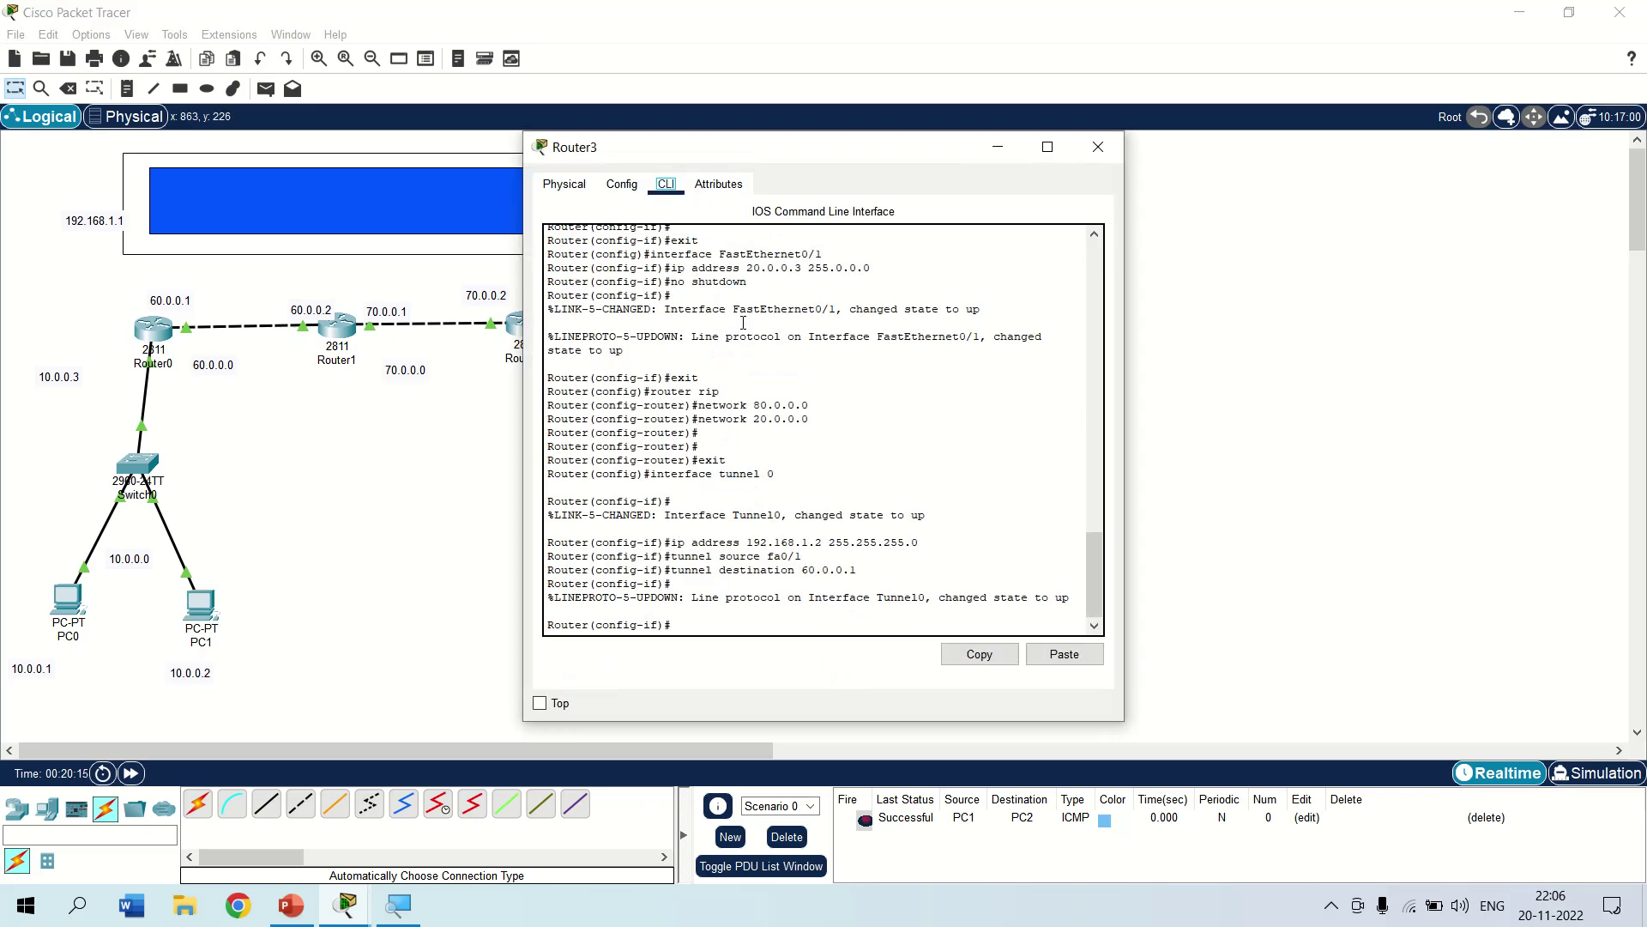
click(681, 621)
text(inter)
text(dace)
key(BackSpace)
key(BackSpace)
key(BackSpace)
key(BackSpace)
key(BackSpace)
text(face tunne)
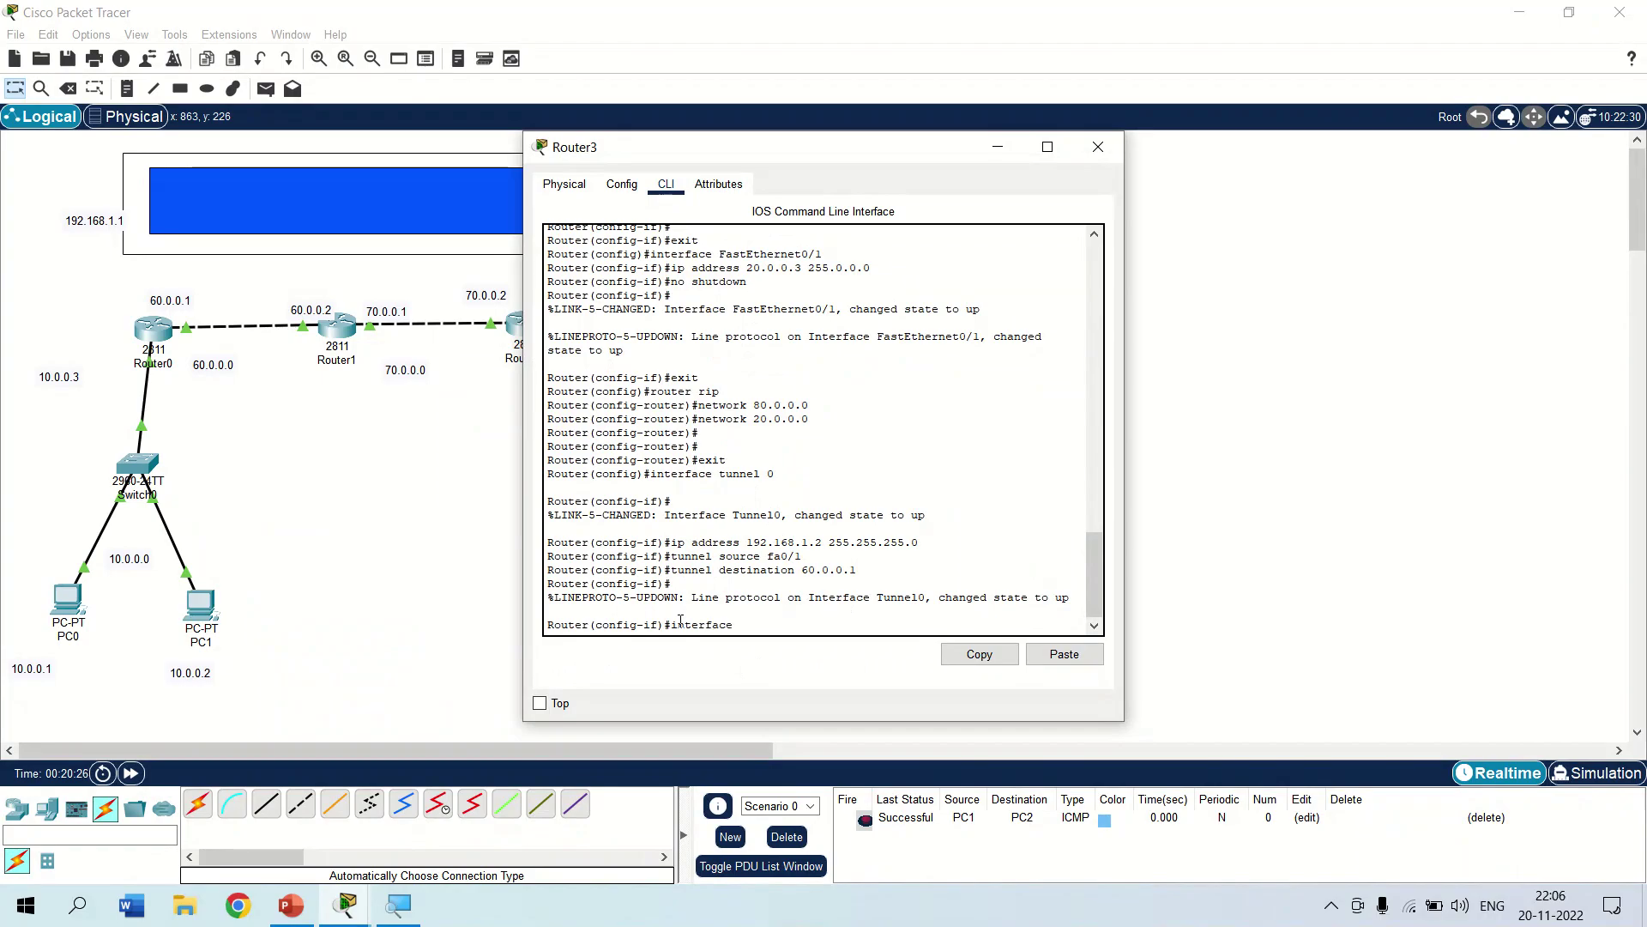
text(l 0)
key(Return)
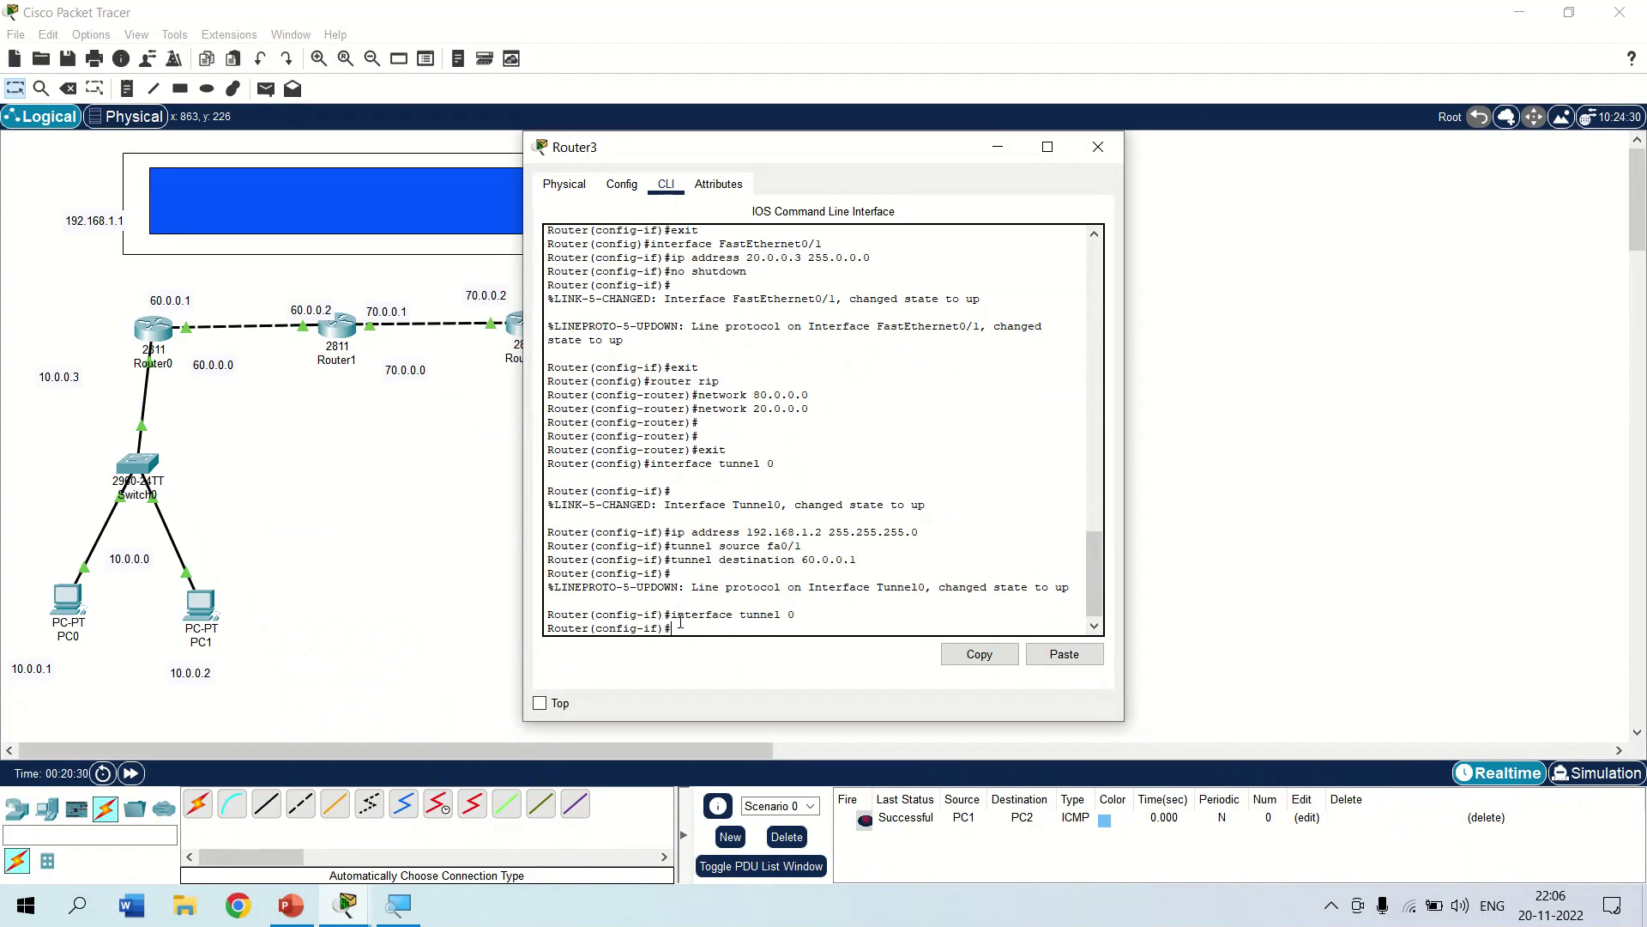
Re-enter the IP address 192.168.1.2 with subnet mask 255.255.255.0 for Router3's tunnel 0.
text(ip address 192.168.1.2)
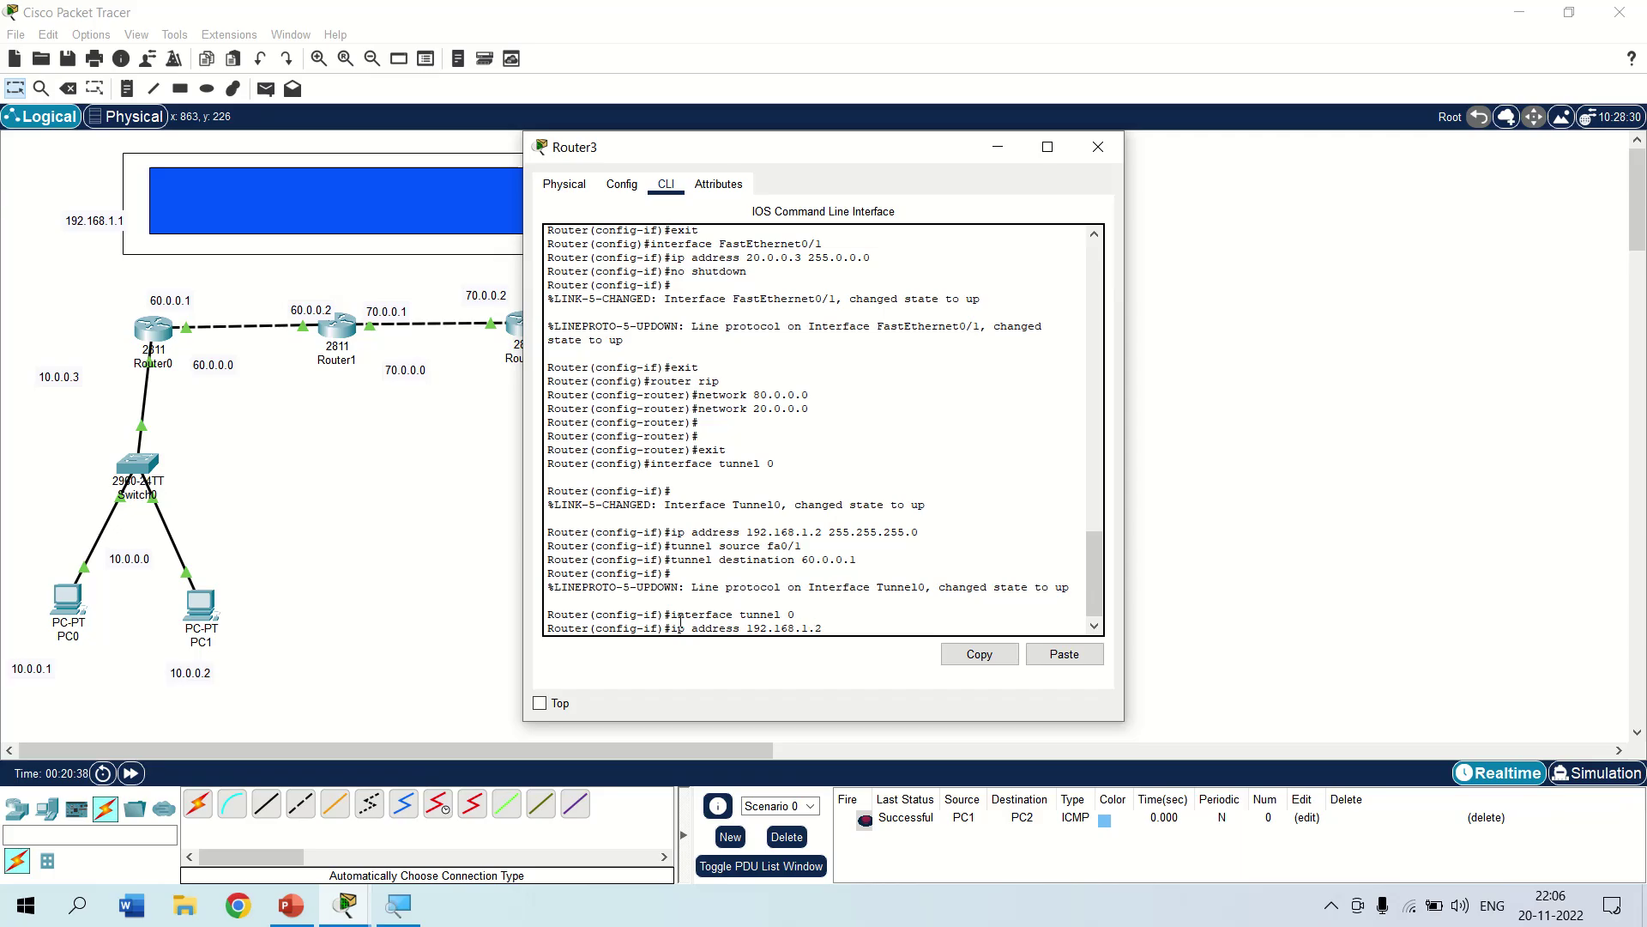
text( 255.255.0)
key(BackSpace)
key(BackSpace)
text(.255.0)
key(Return)
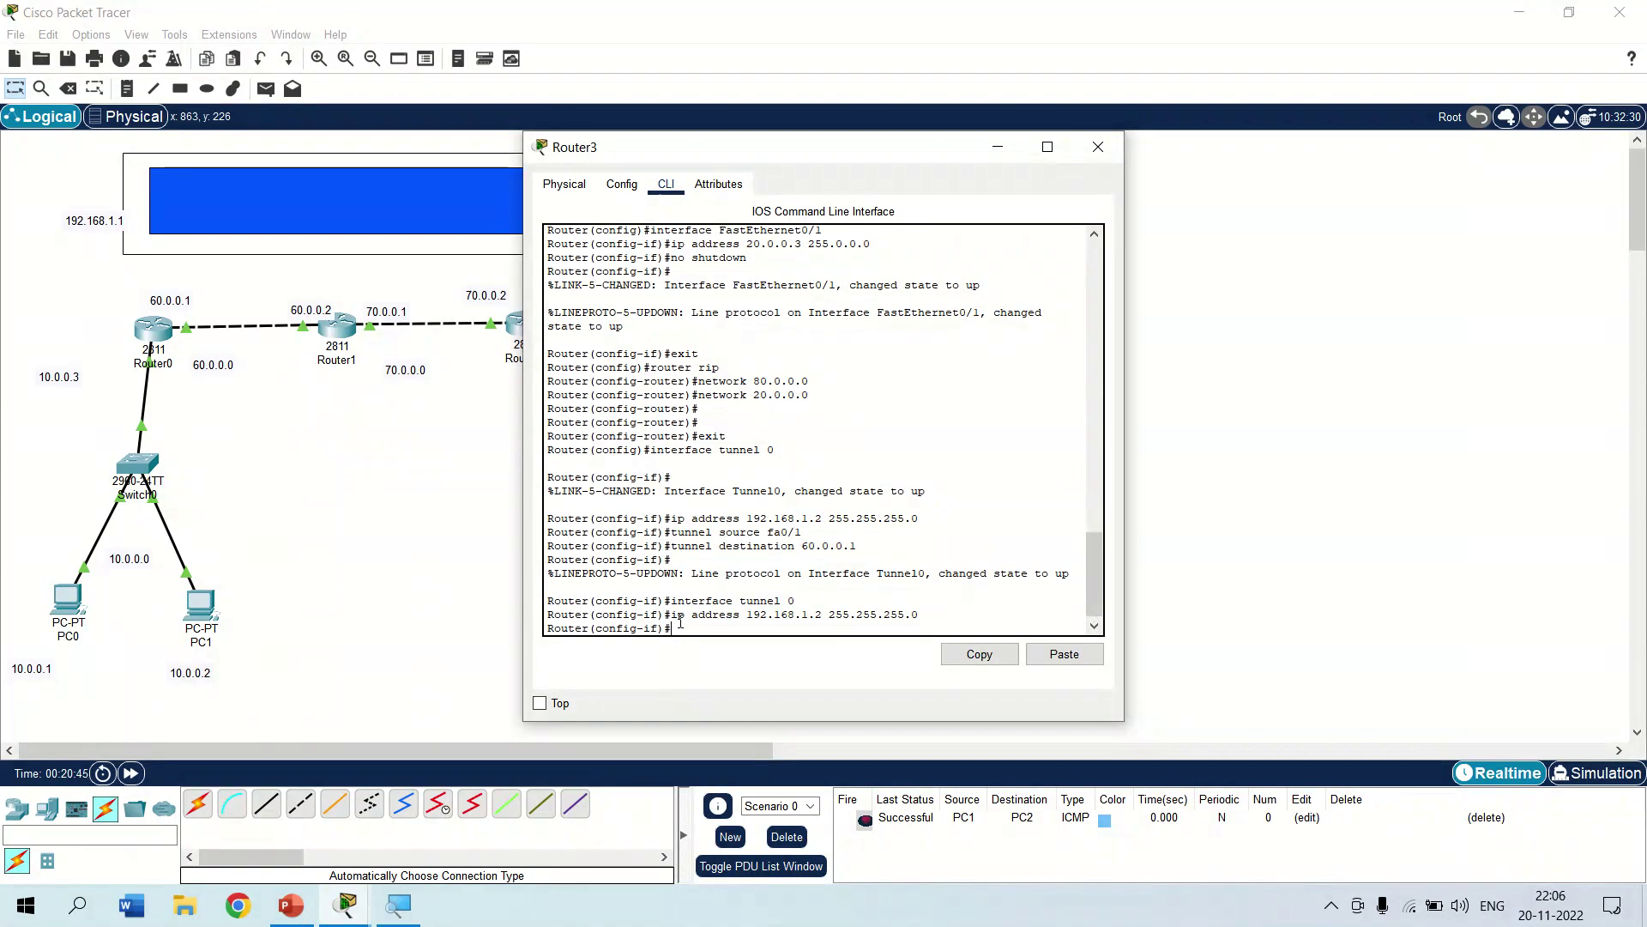
Change the source of Router3's tunnel 0 to interface fa0/0.
text(tunnel source)
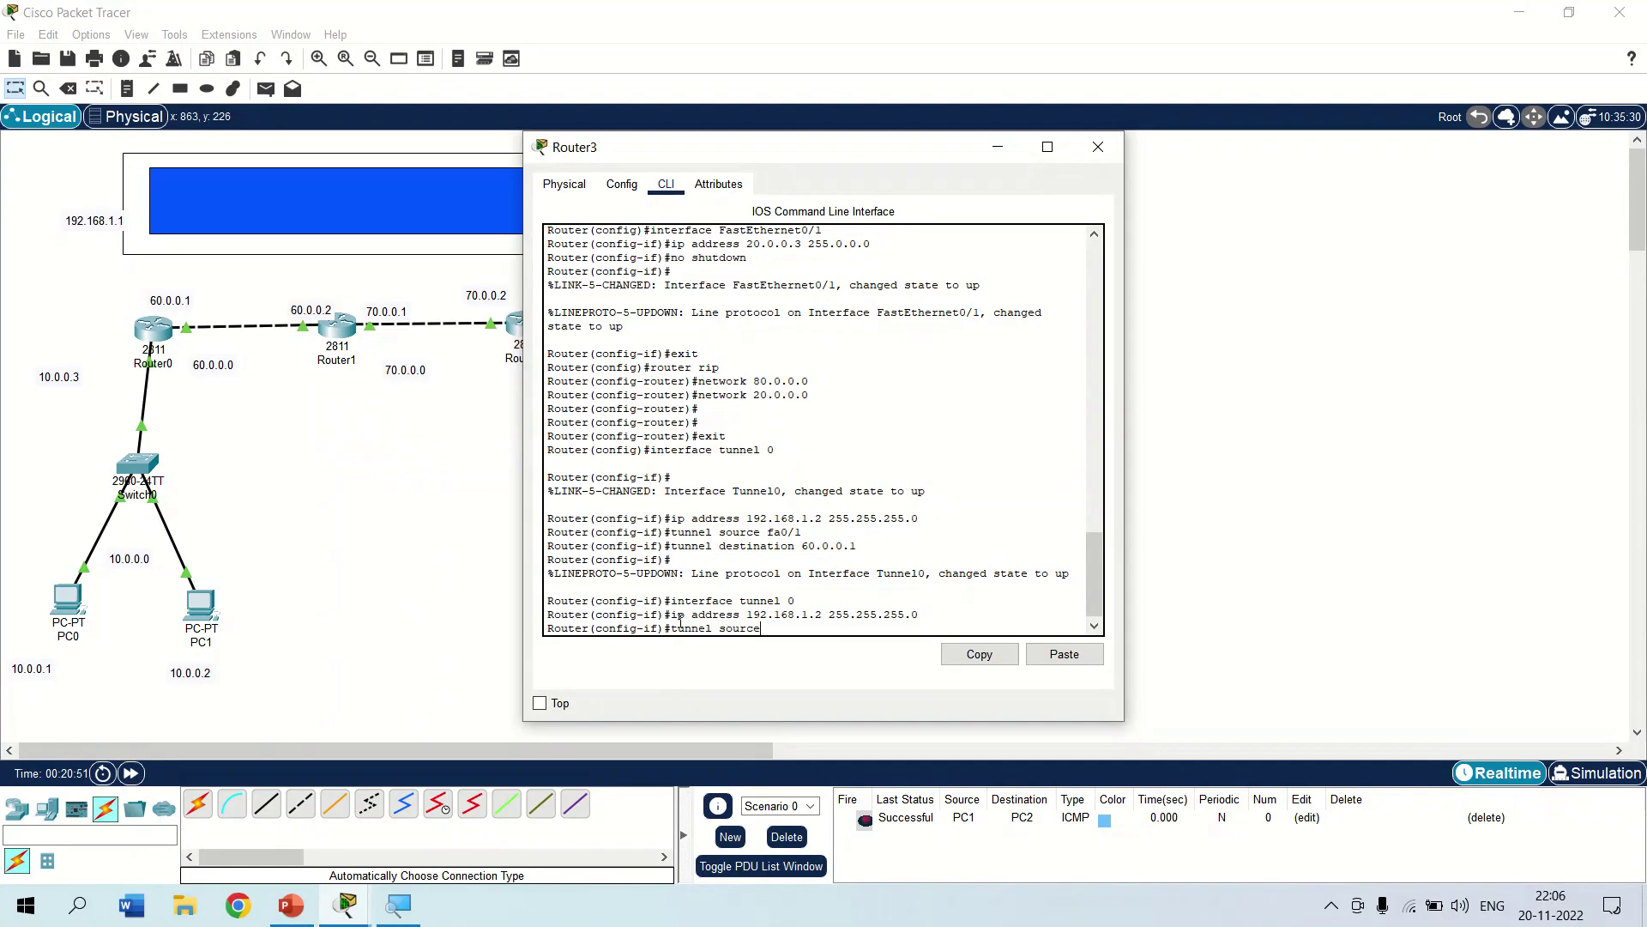
text( fa0/0)
key(Return)
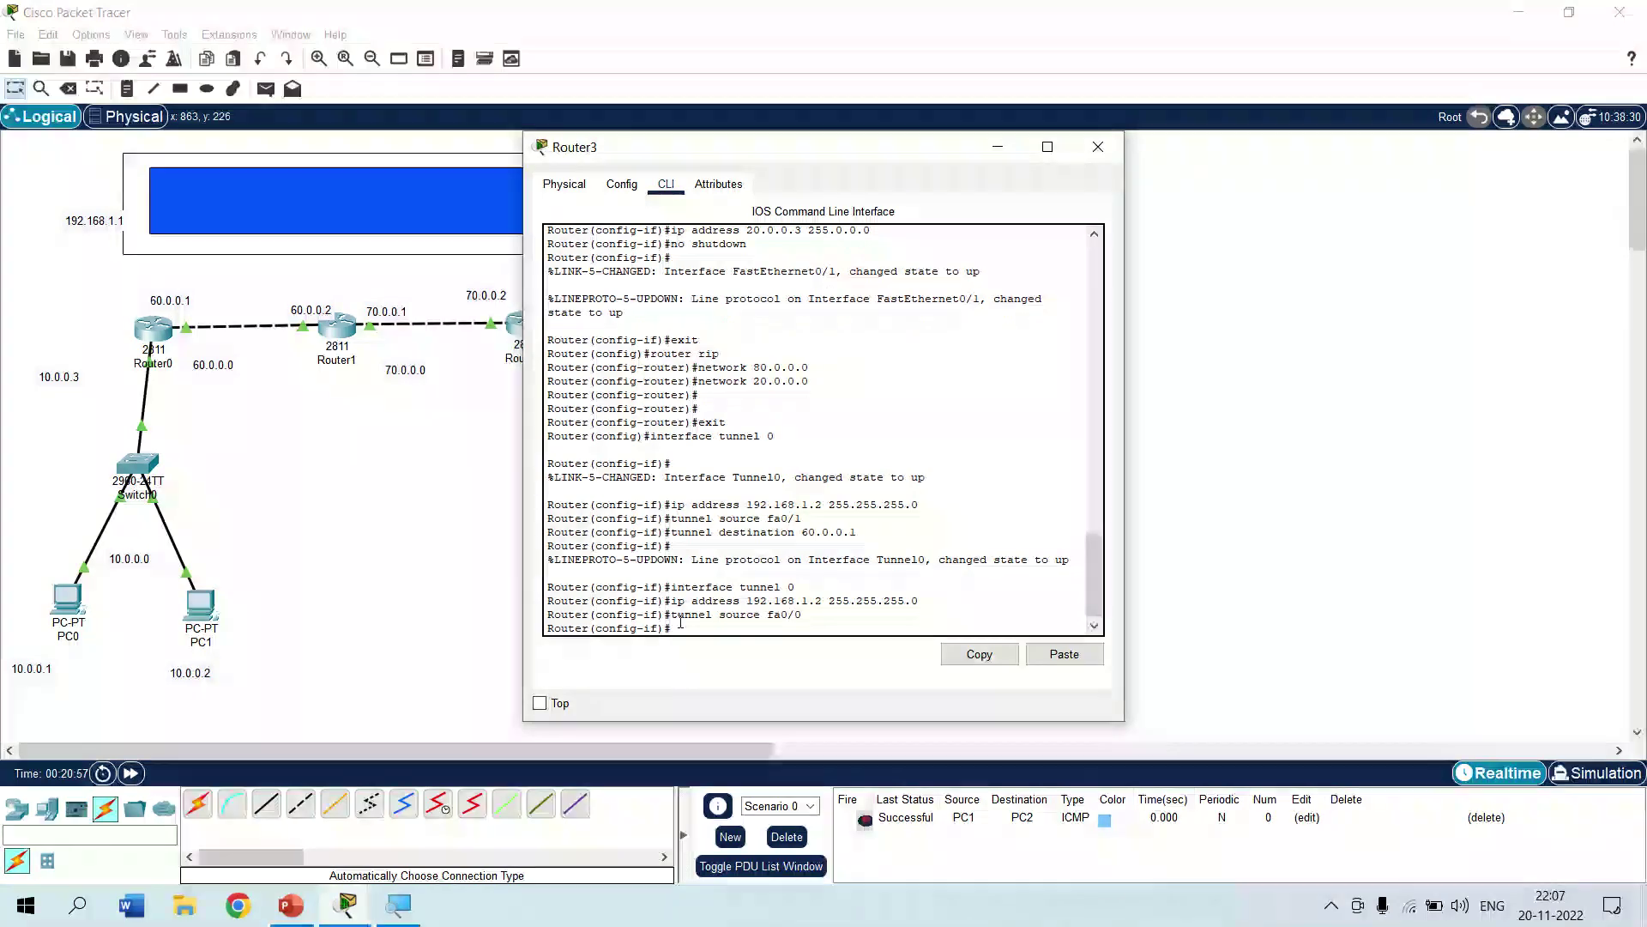
key(Up)
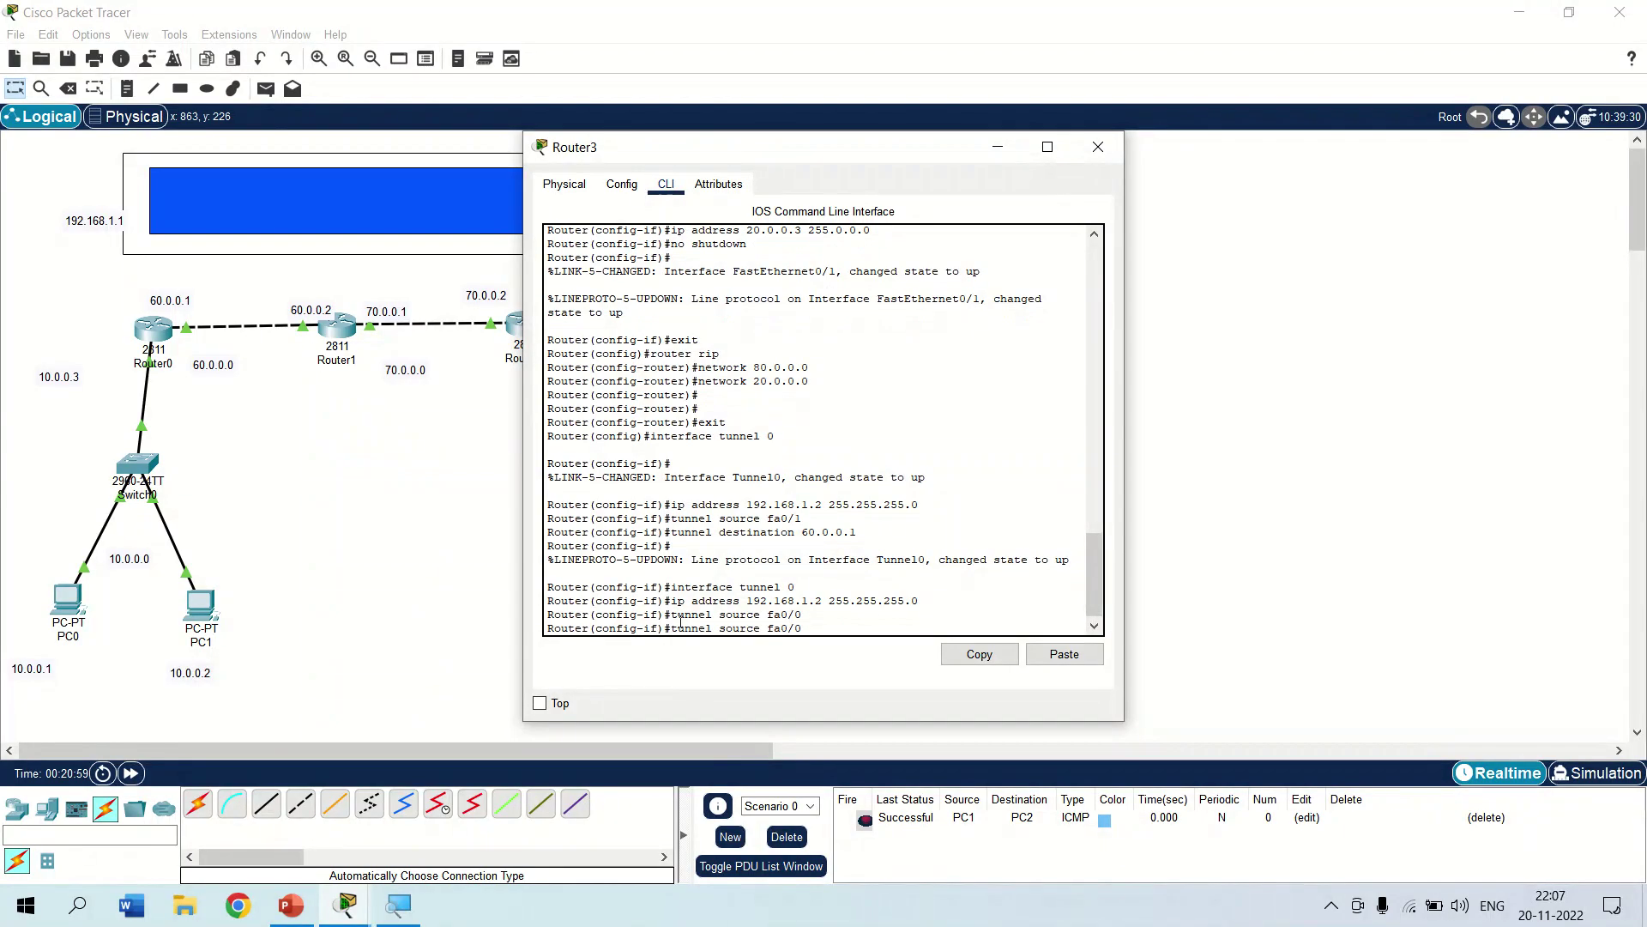
key(BackSpace)
key(BackSpace)
key(BackSpace)
key(BackSpace)
key(BackSpace)
key(BackSpace)
key(BackSpace)
key(BackSpace)
key(BackSpace)
key(BackSpace)
key(BackSpace)
key(BackSpace)
key(BackSpace)
key(BackSpace)
key(BackSpace)
key(BackSpace)
key(BackSpace)
key(BackSpace)
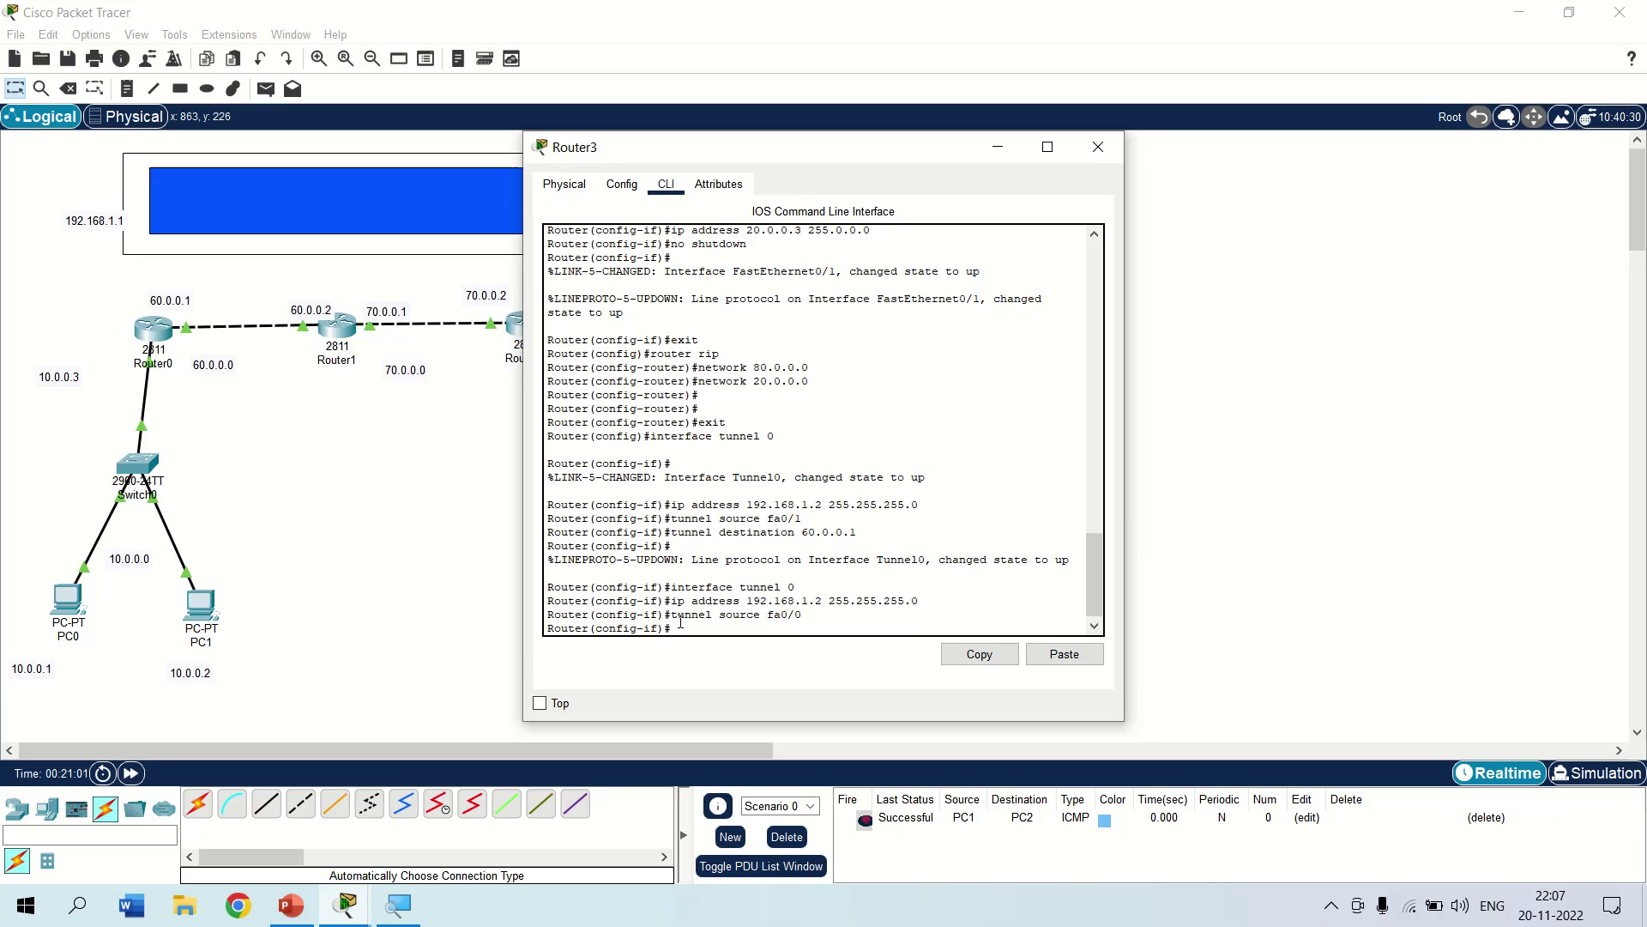
Re-enter the tunnel destination 60.0.0.1 on Router3, exit the interface configuration and close the router window.
text(tunnel destination 60.0.0.1)
key(Return)
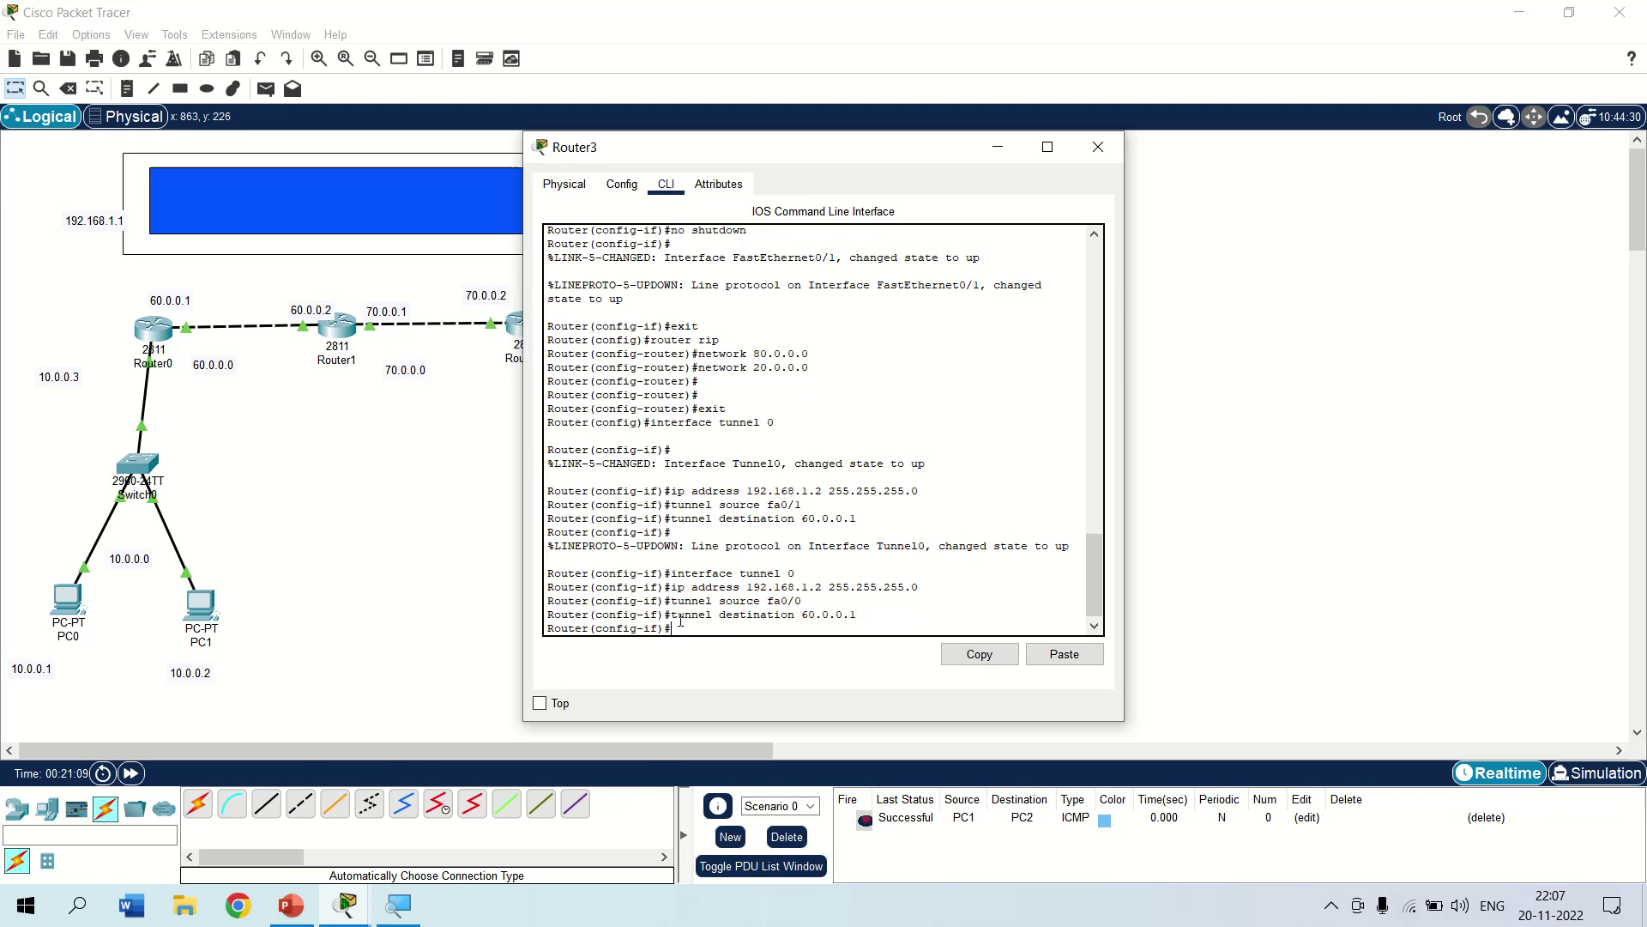
key(Return)
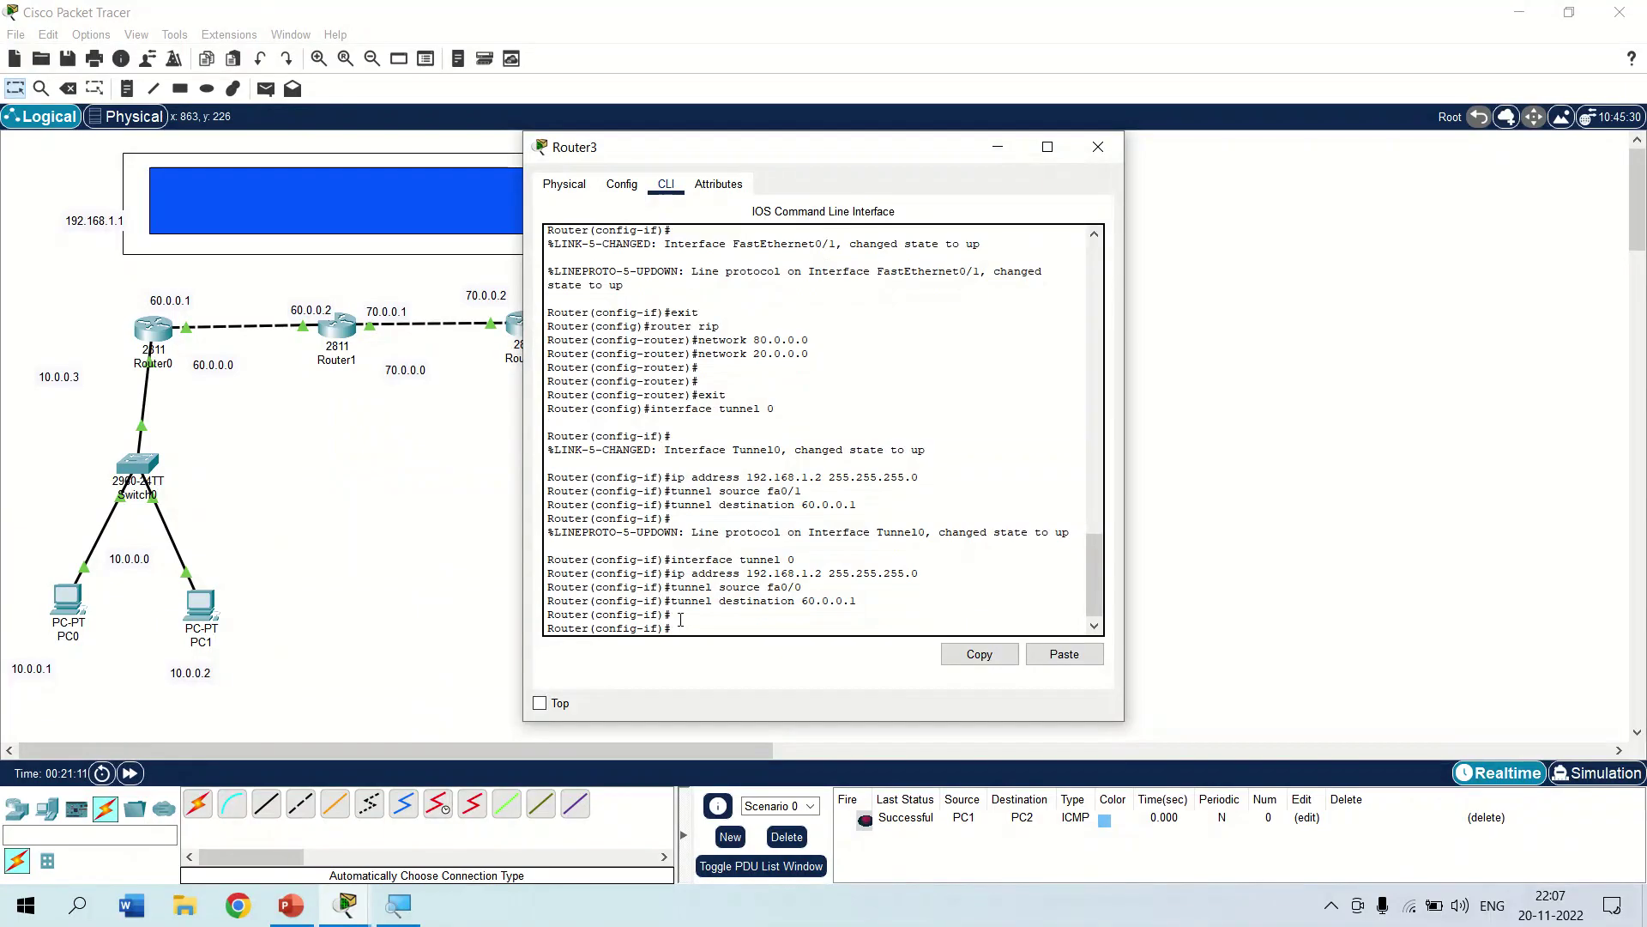
text(exit)
key(Return)
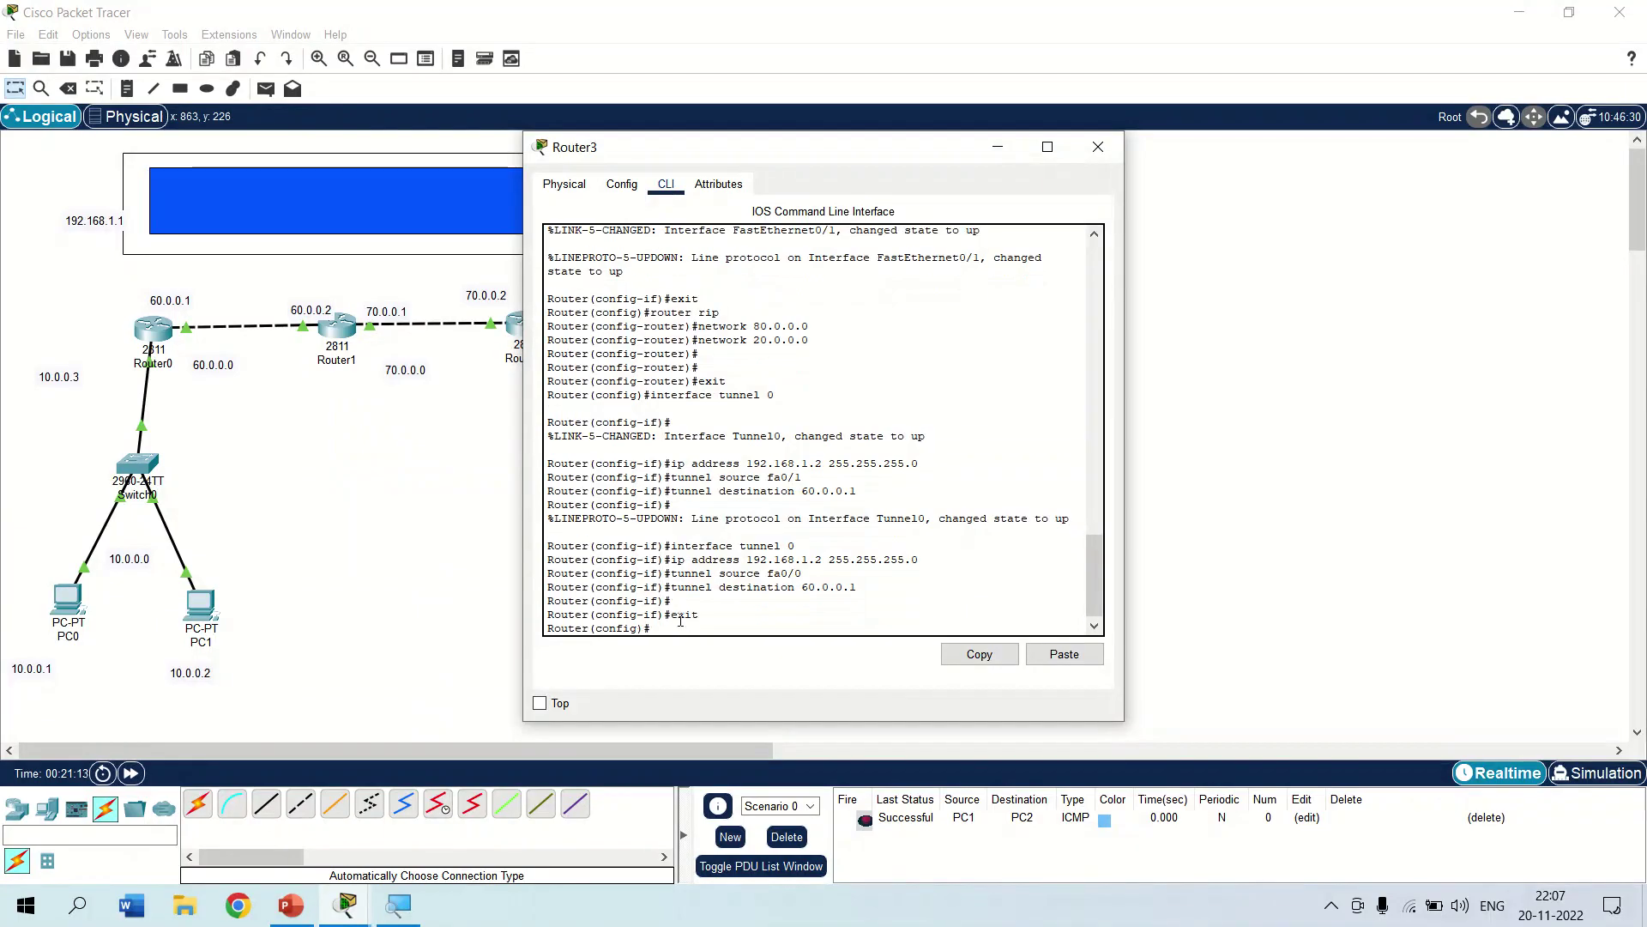
key(alt+F4)
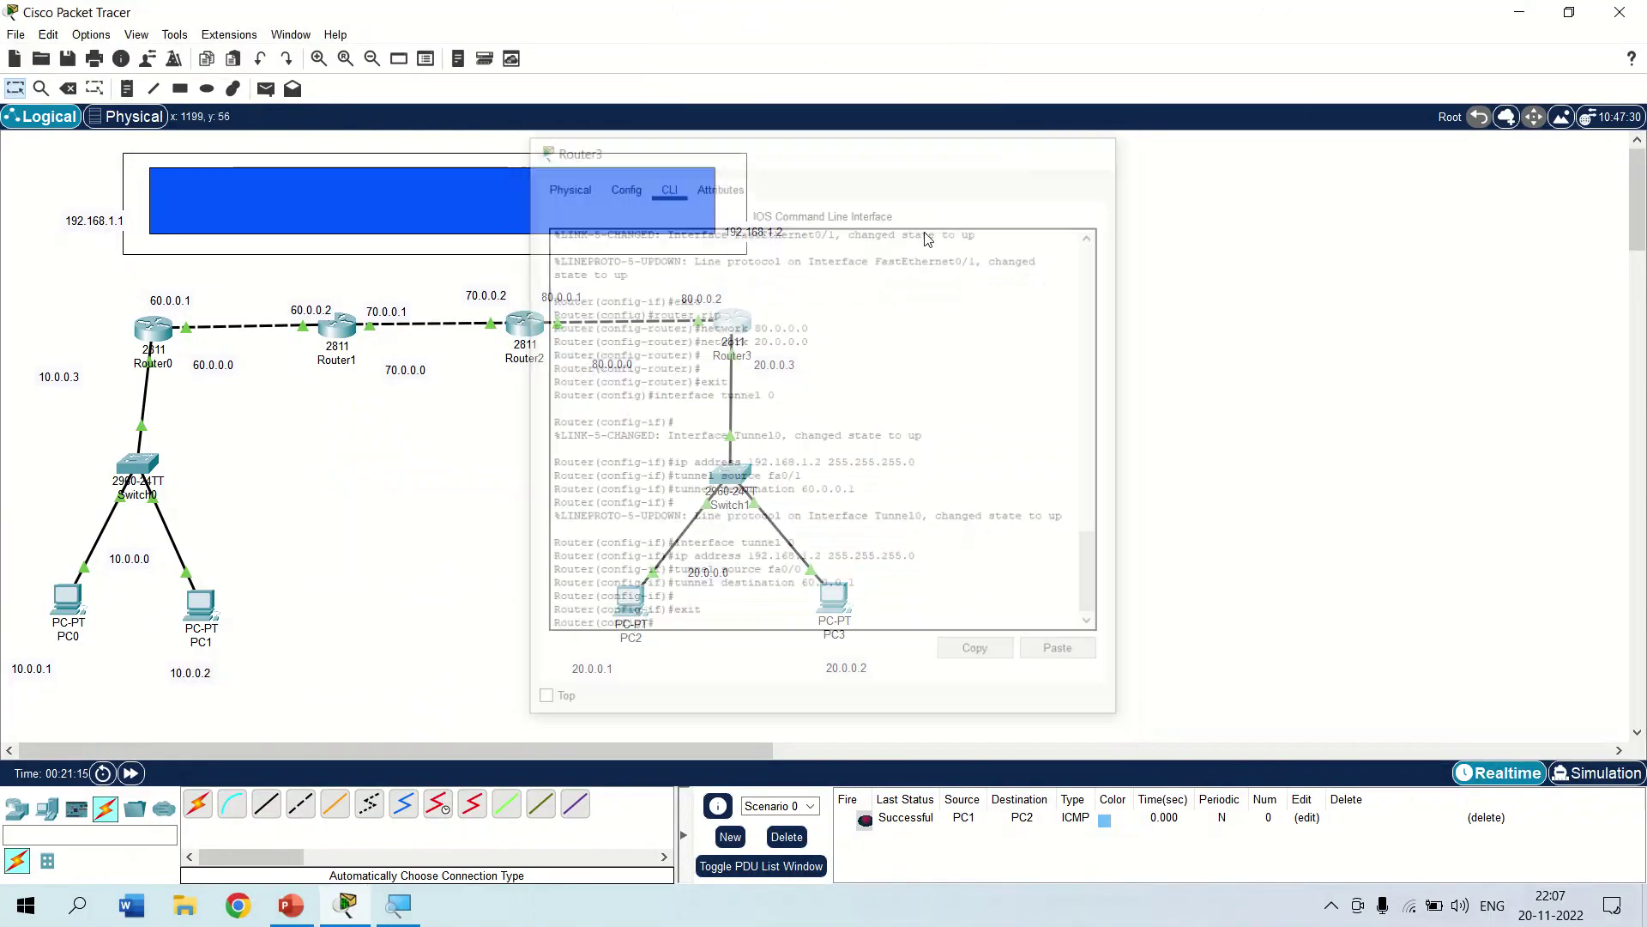
Run tracert from PC1's command prompt to 192.168.1.2 again and close the PC1 window.
click(197, 633)
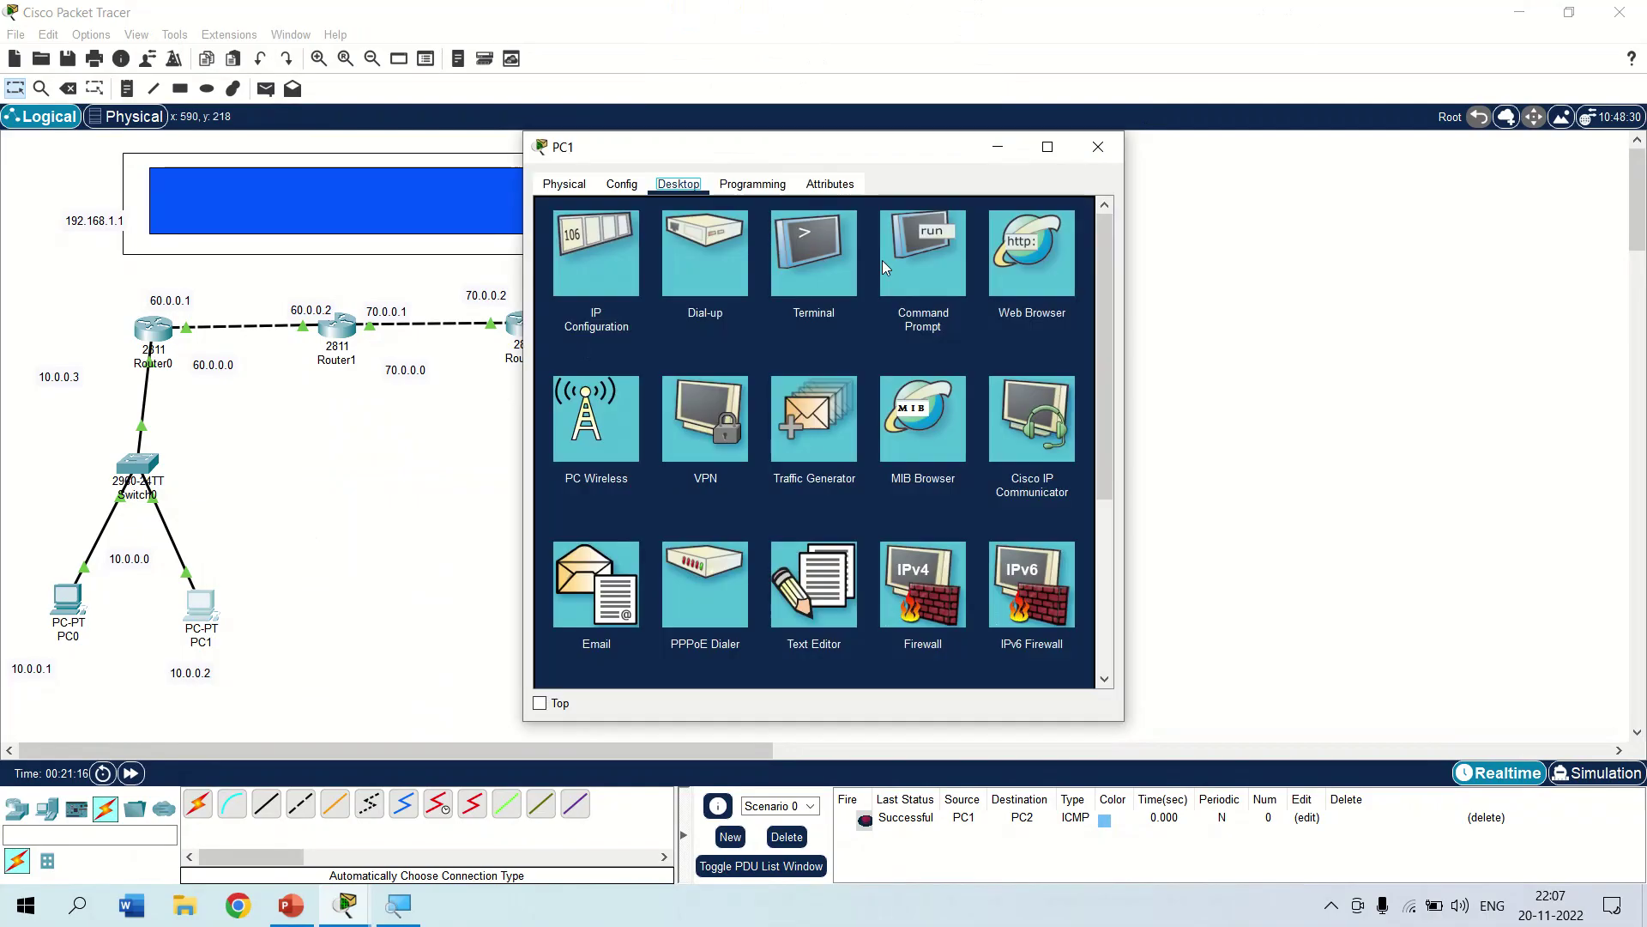
click(920, 261)
key(ctrl+c)
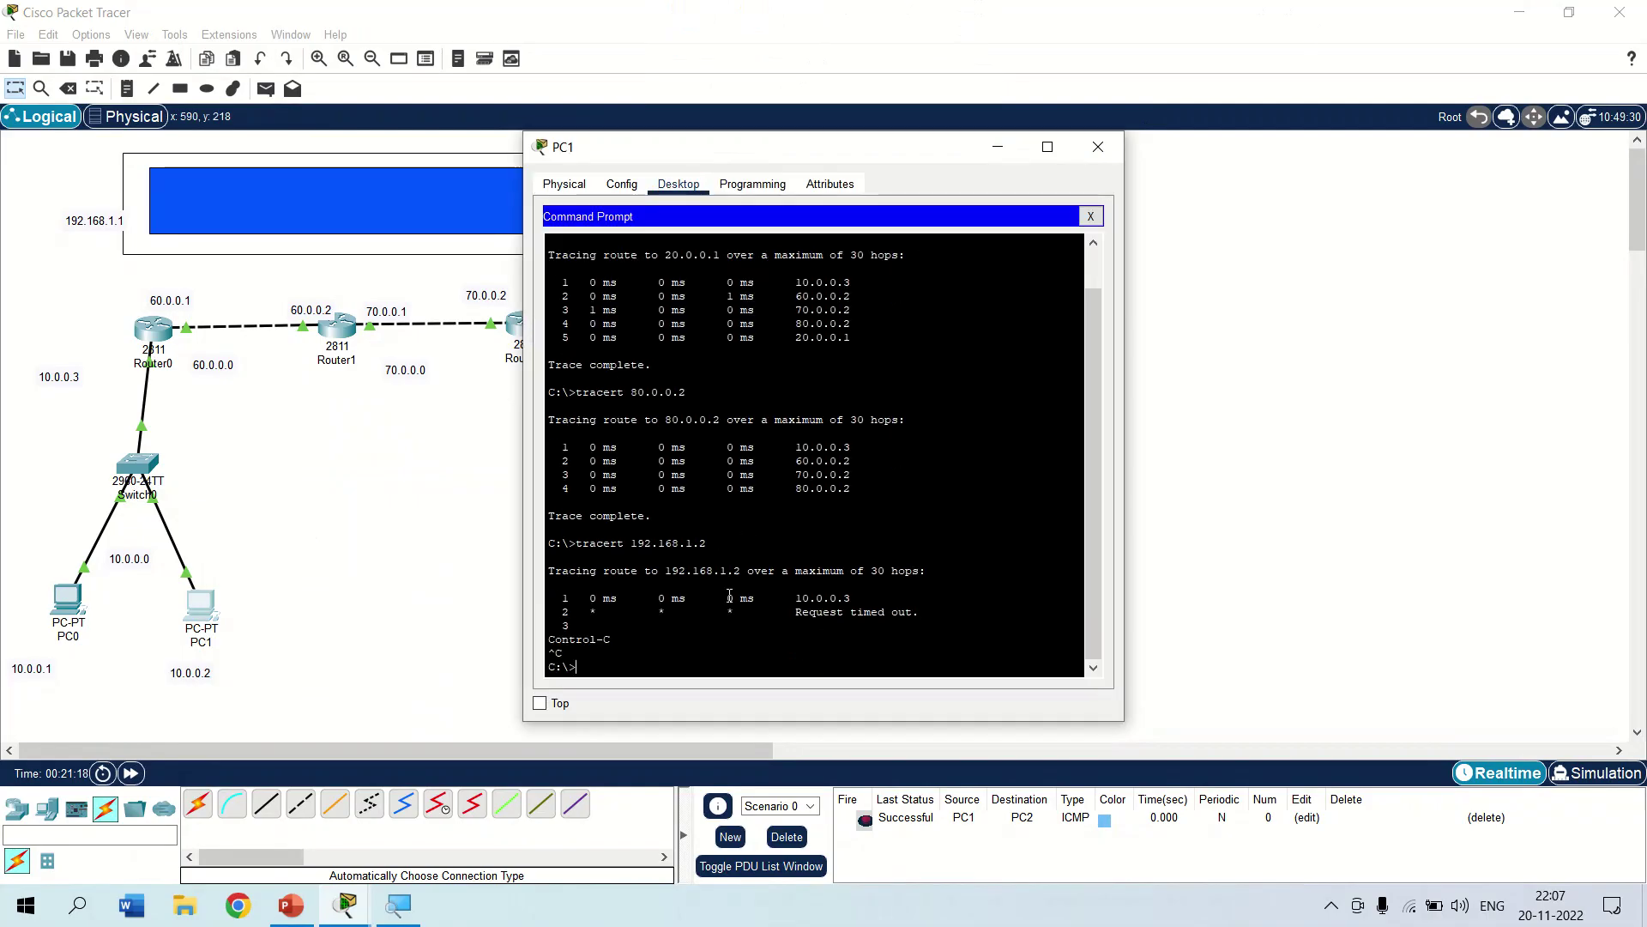
text(tracert 192.168.1.)
text(2)
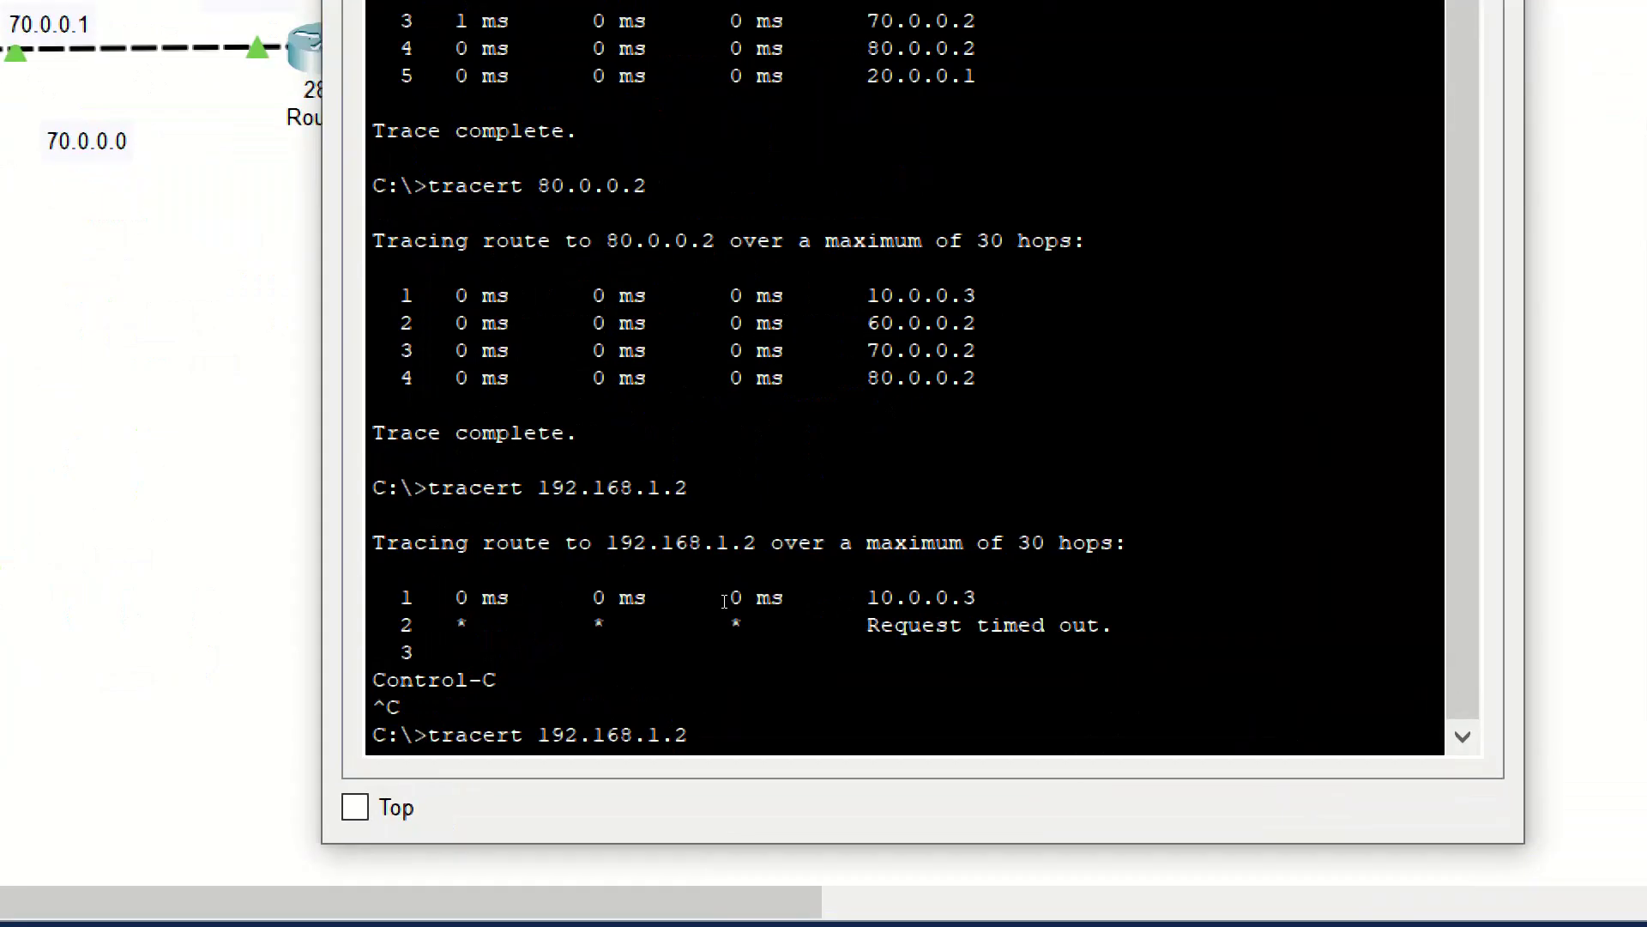
key(Return)
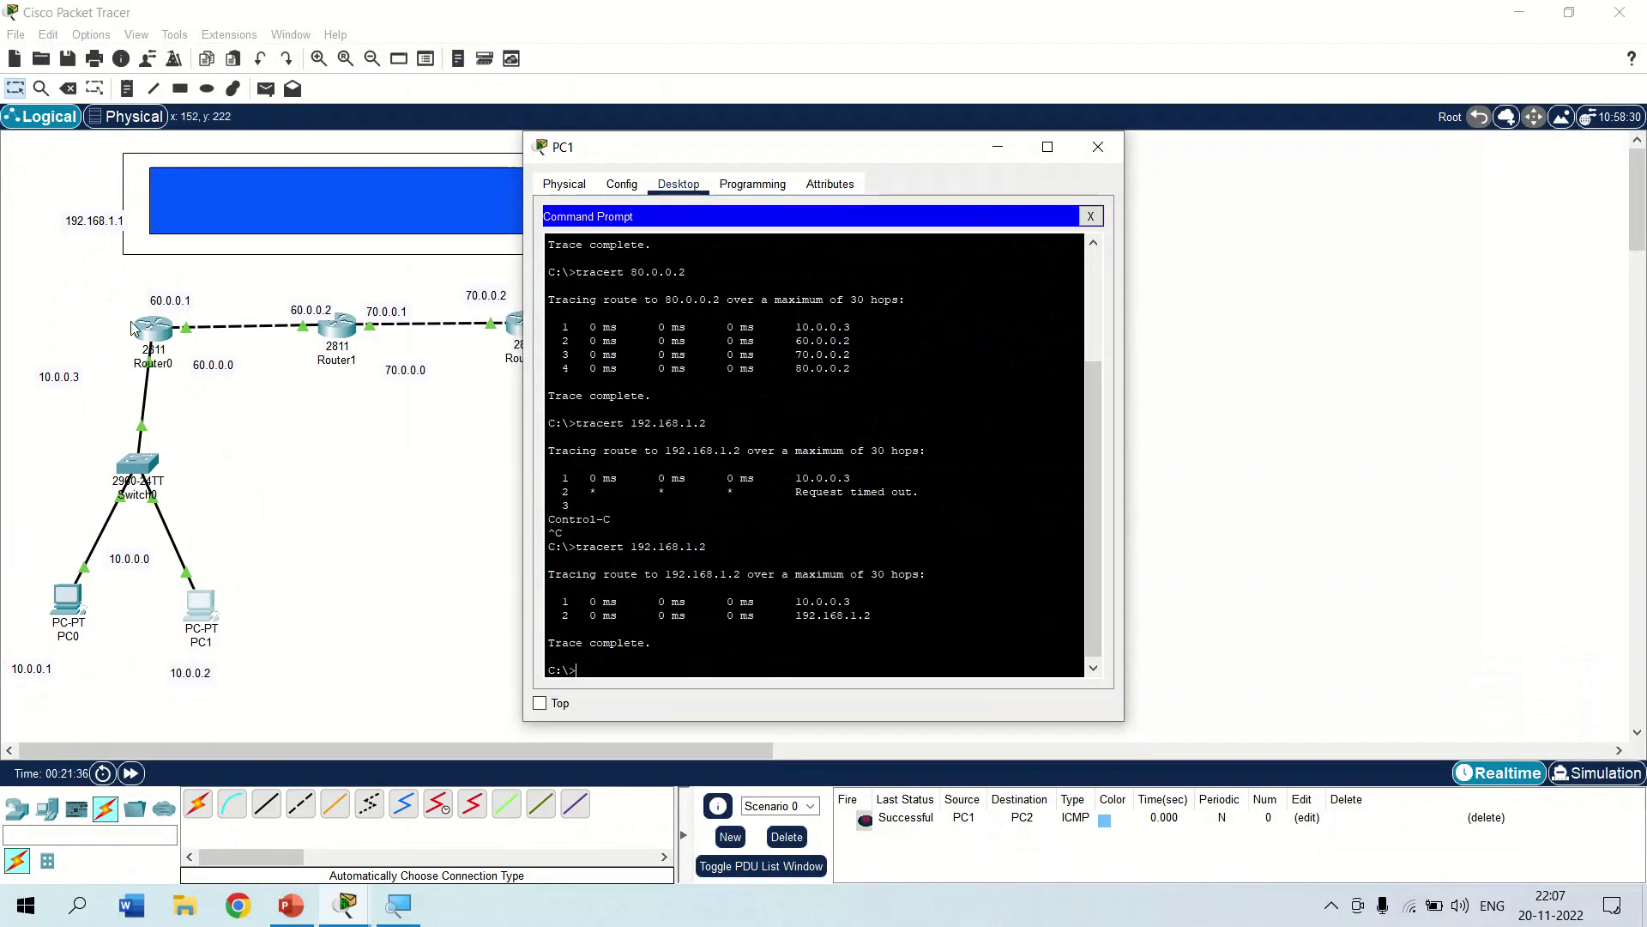
drag(696, 163, 1074, 172)
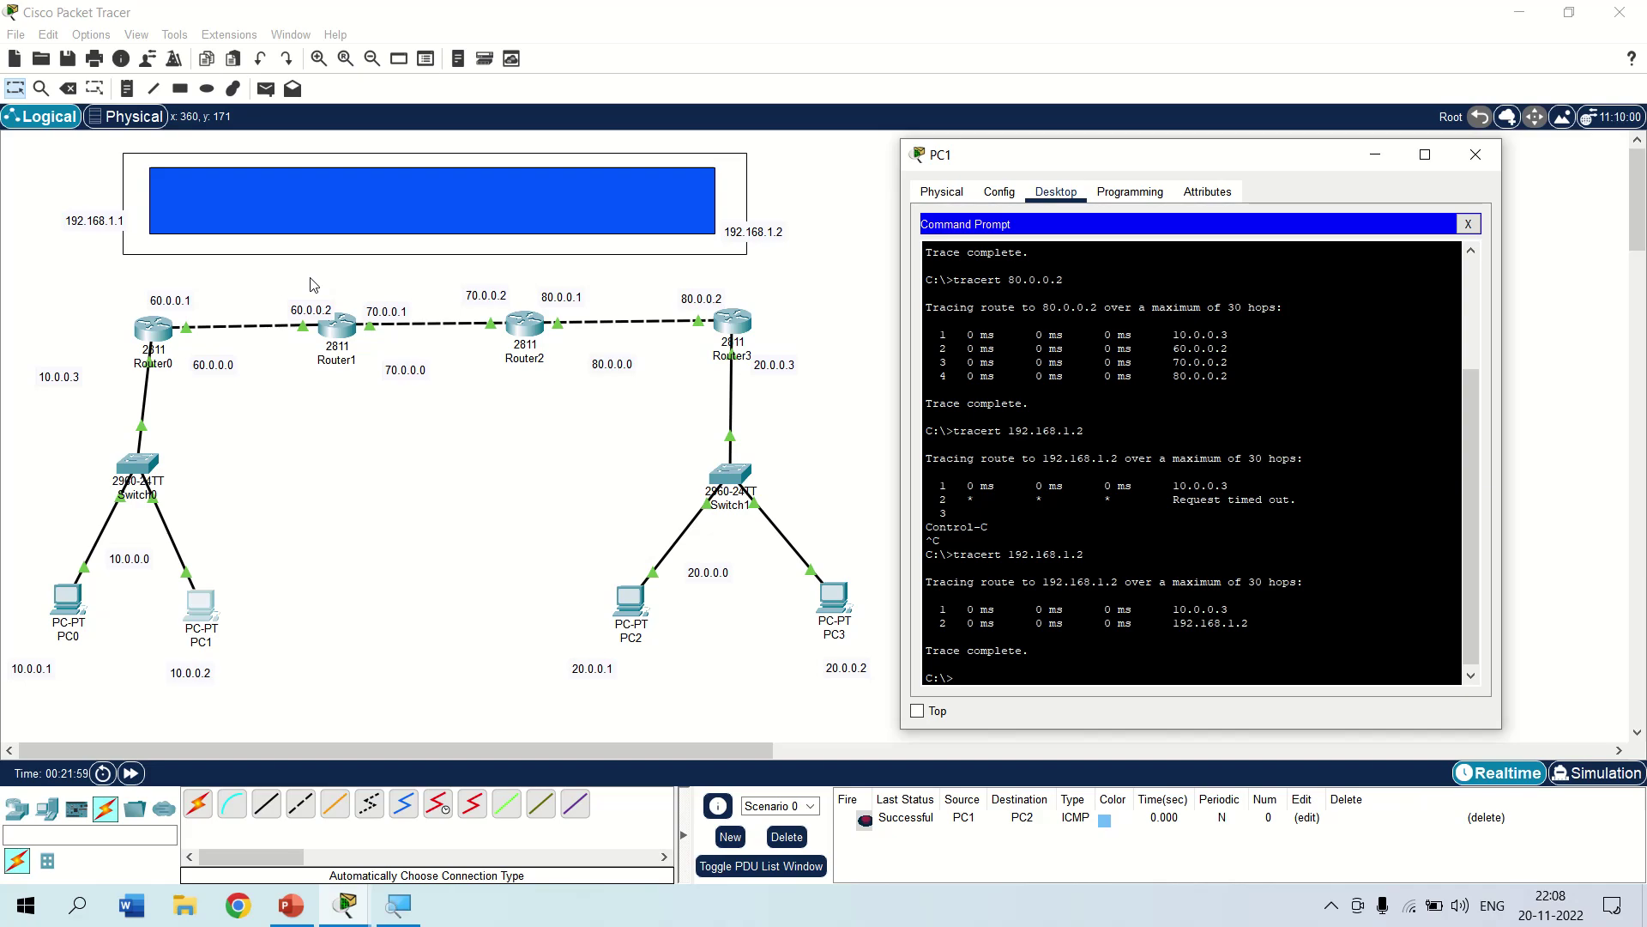
click(1476, 155)
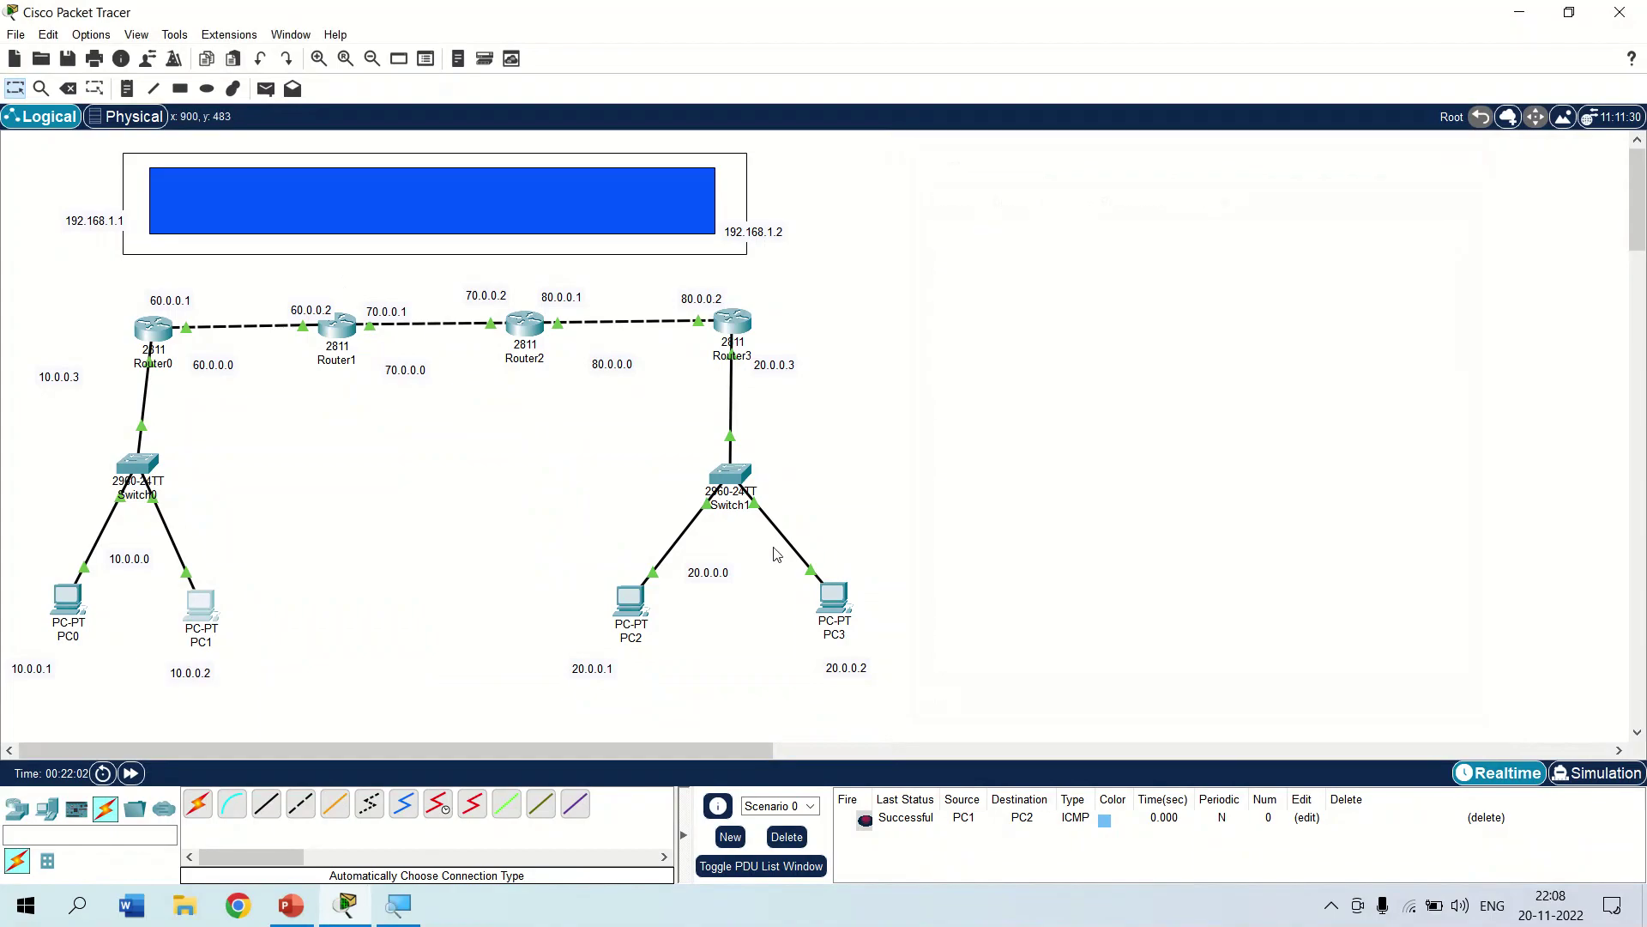
Trace the route from PC2's command prompt to the tunnel address 192.168.1.1 with tracert.
click(639, 596)
click(938, 254)
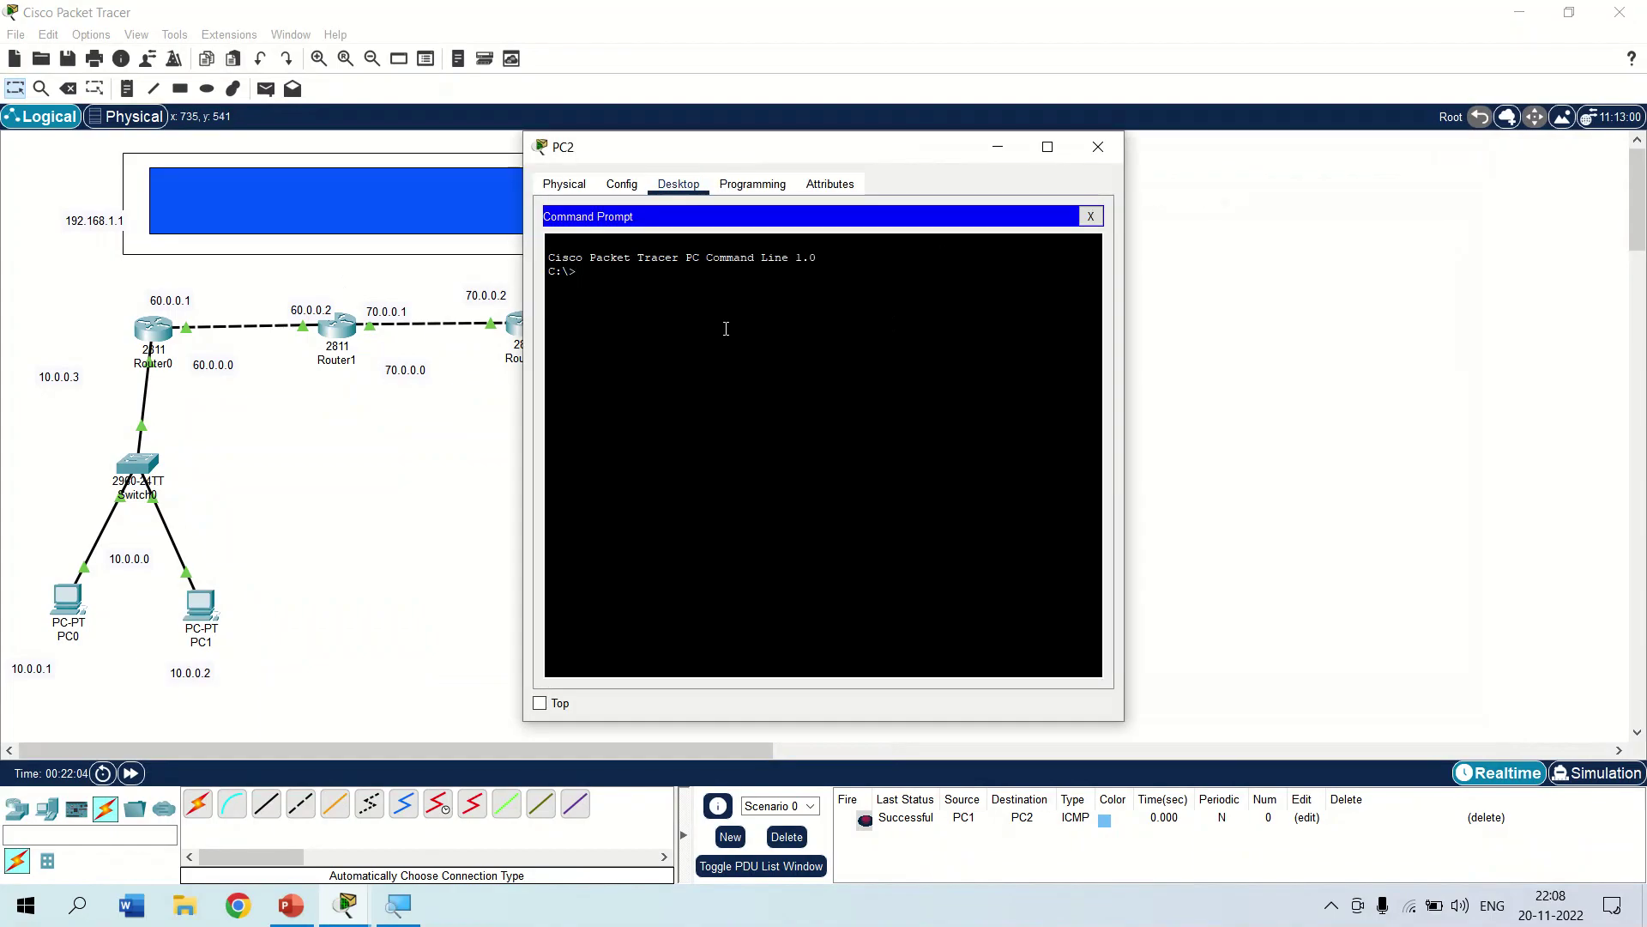
text(tracert 192.165)
key(BackSpace)
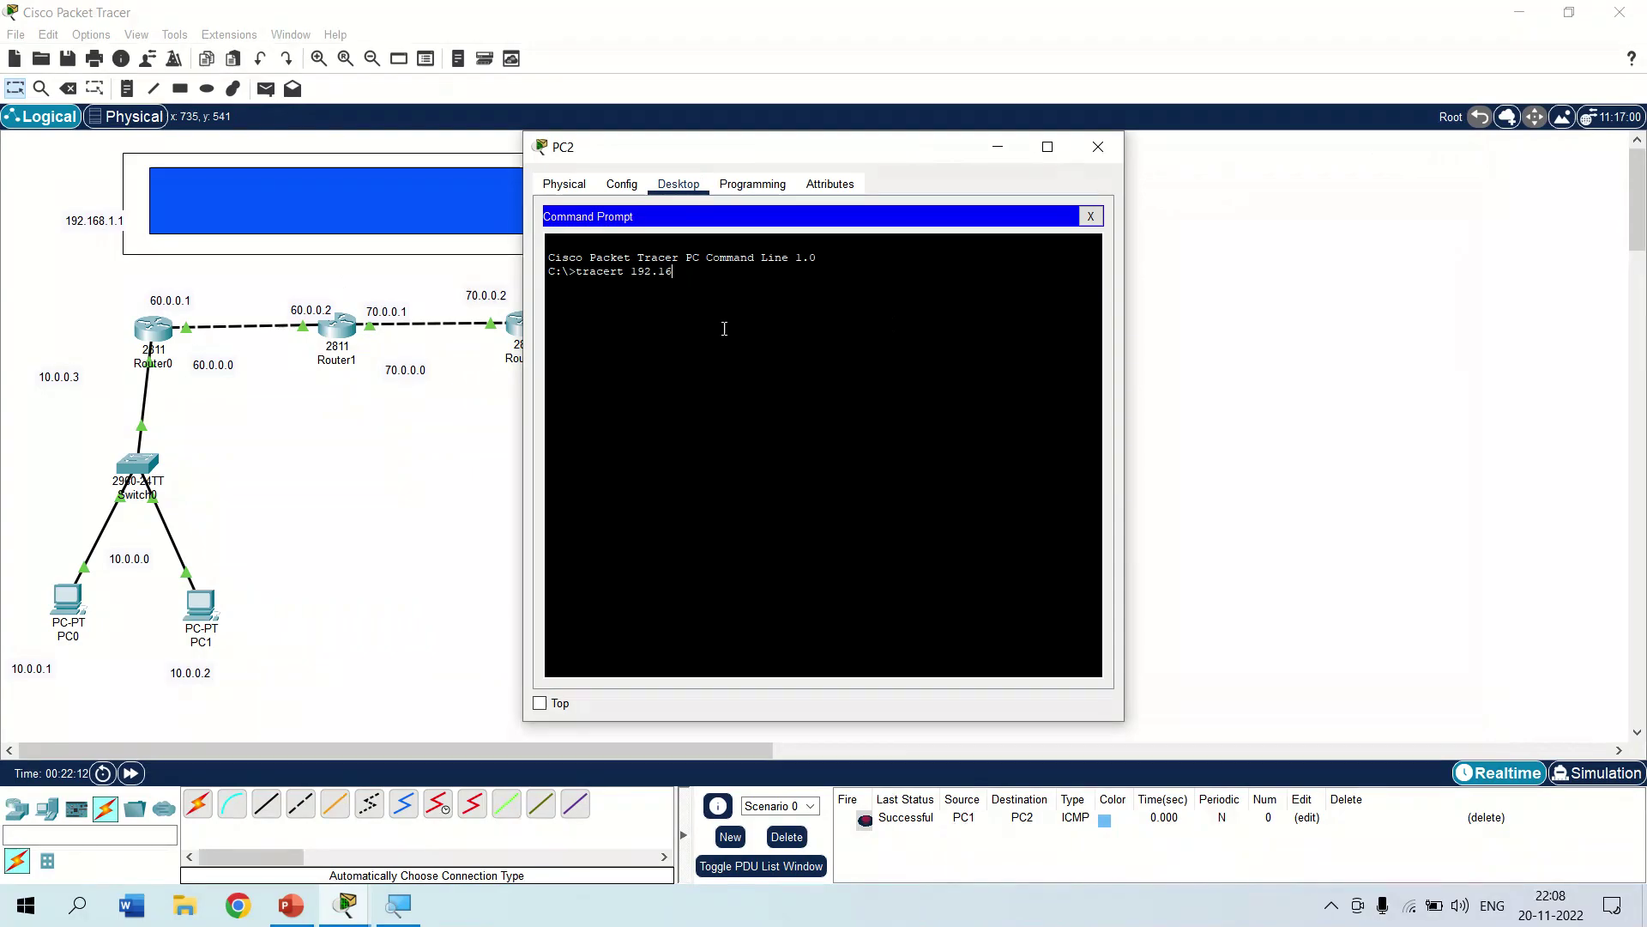
text(8.1.1)
key(Return)
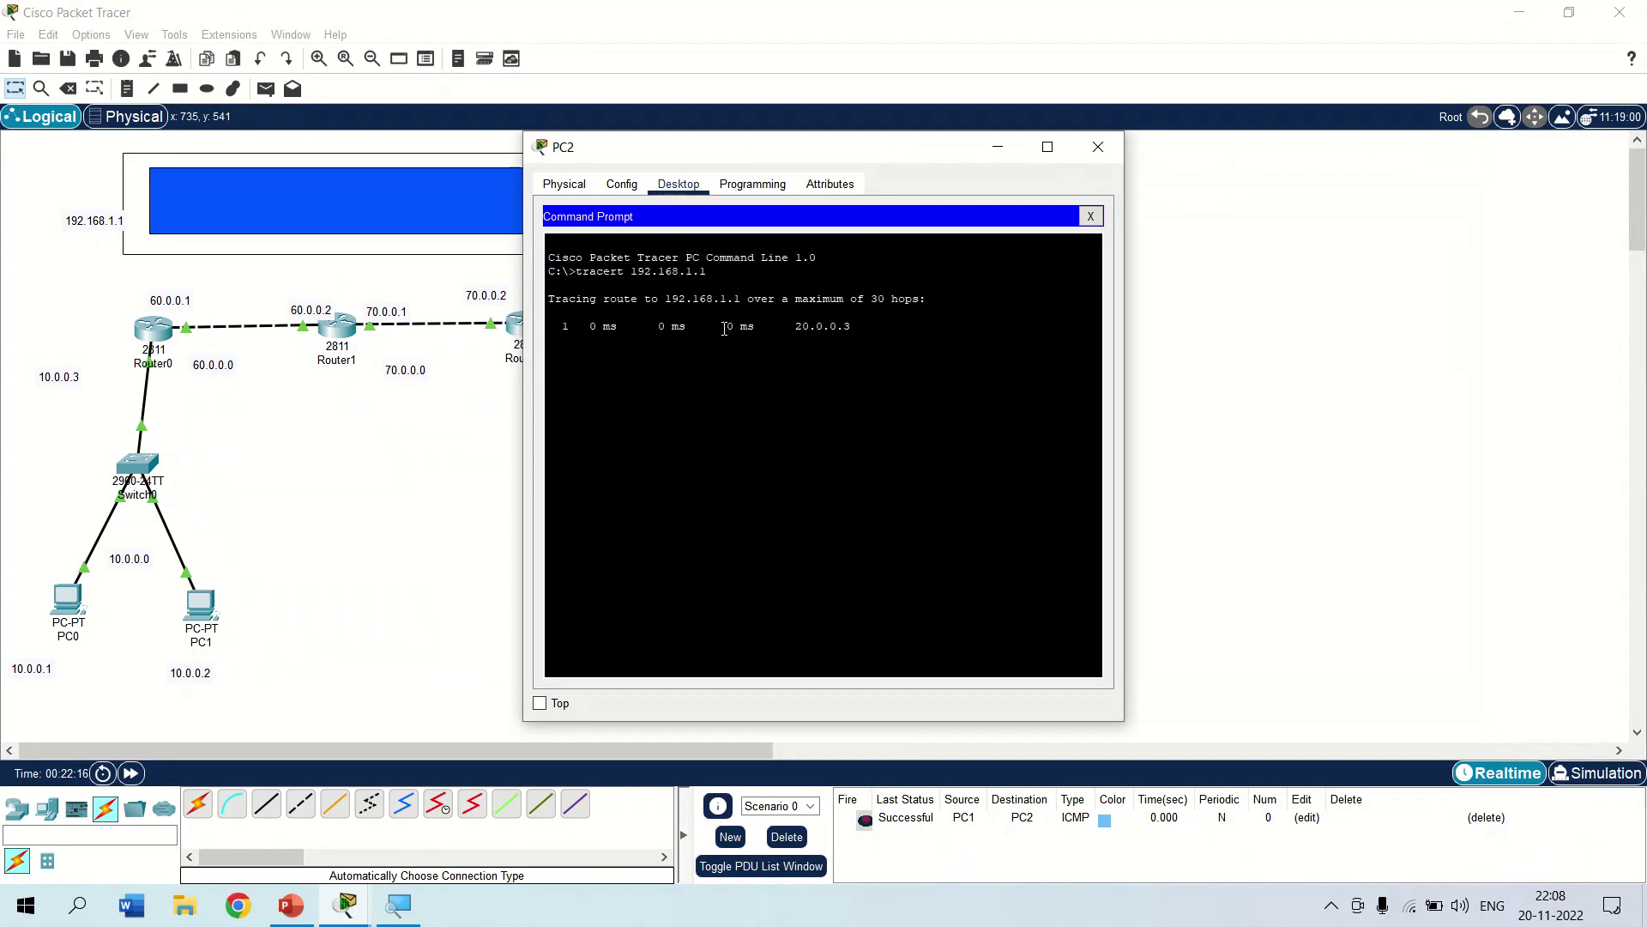